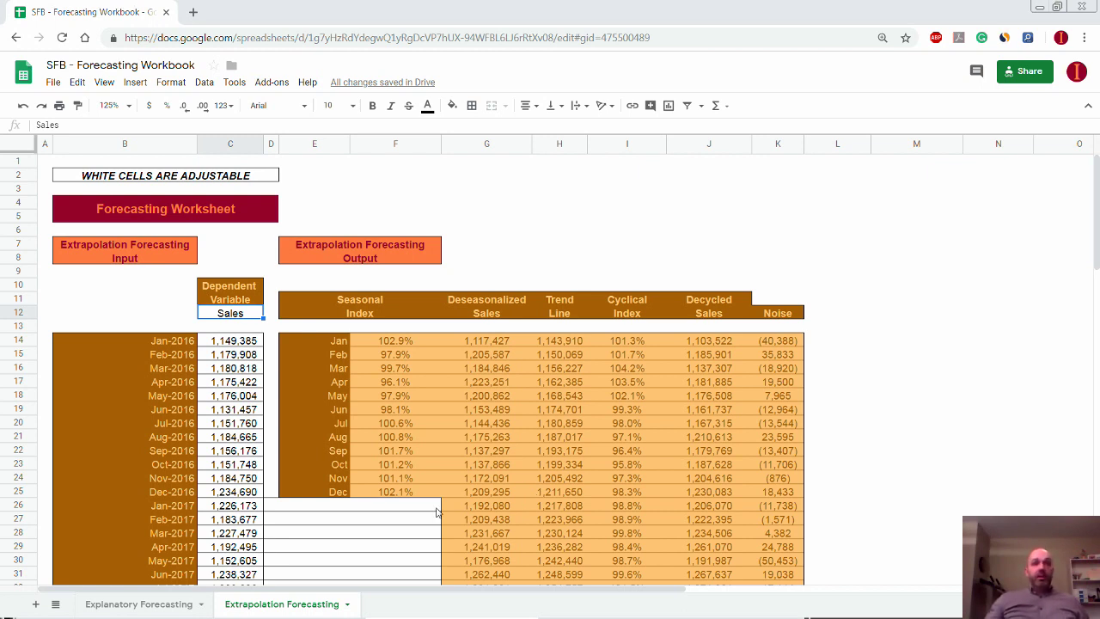
Open the Explanatory Forecasting sheet and review the names of the dependent variable and the three independent variables.
{"action": "left_click", "coordinate": [135, 606]}
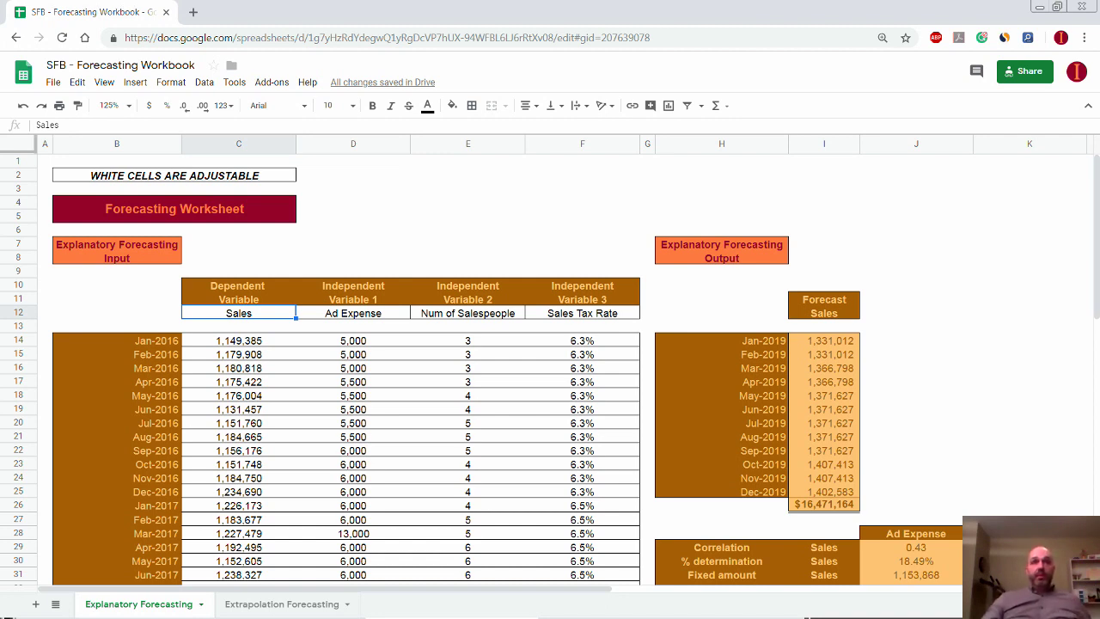
{"action": "left_click", "coordinate": [230, 293]}
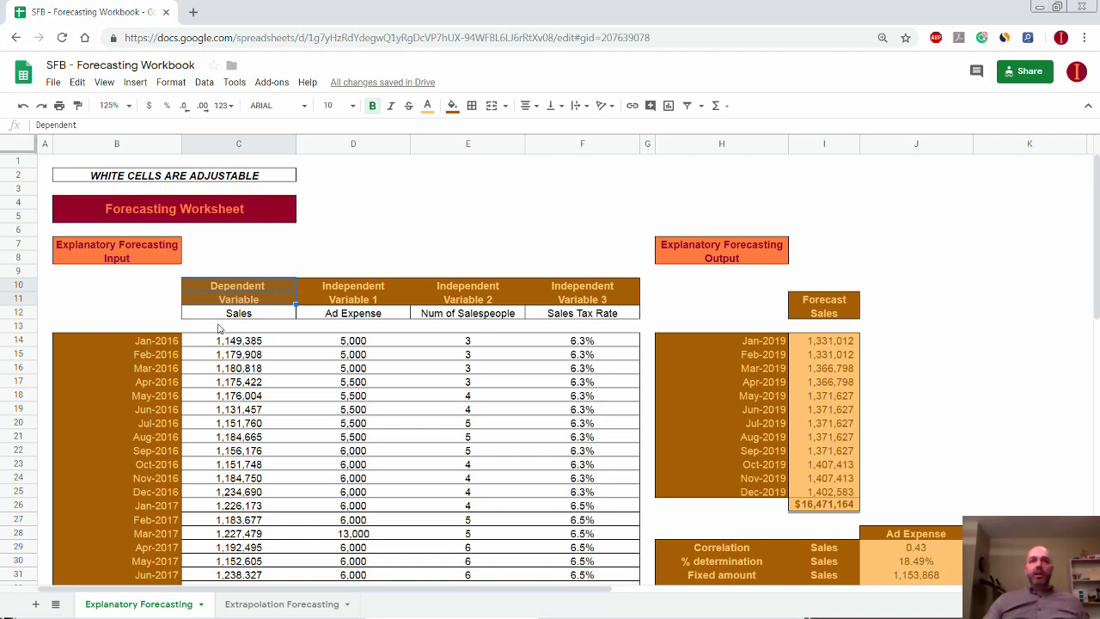
{"action": "left_click", "coordinate": [224, 315]}
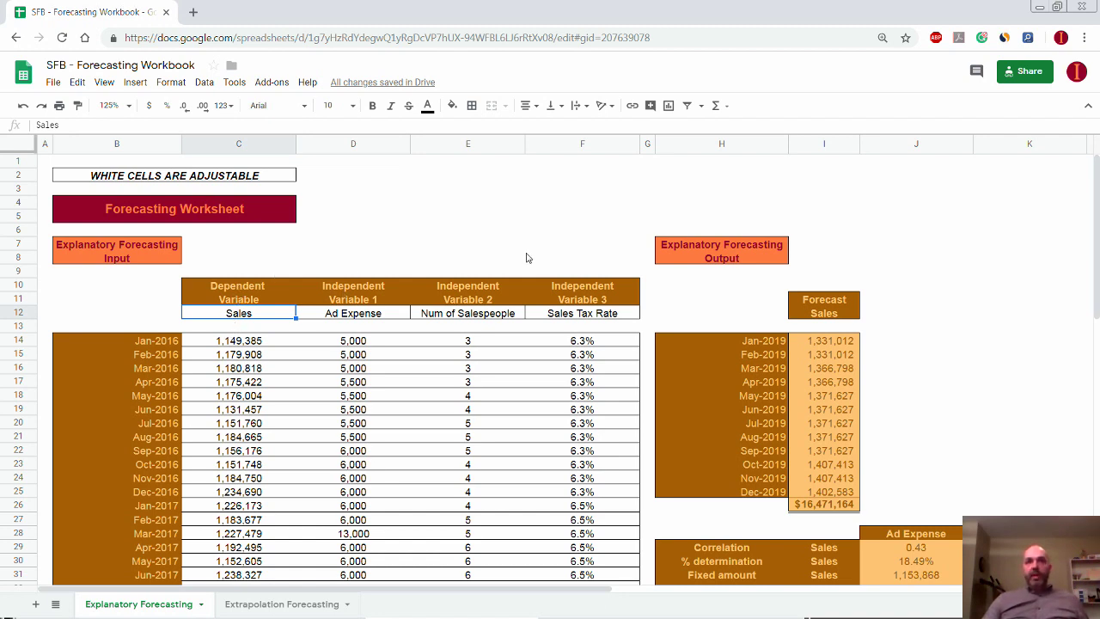
{"action": "left_click", "coordinate": [348, 298]}
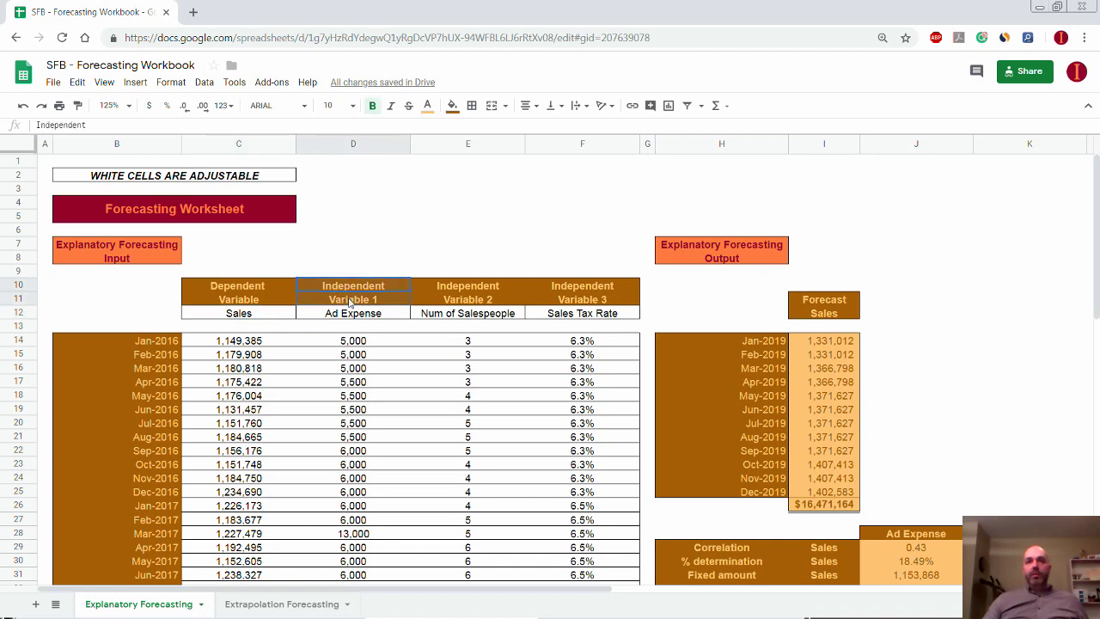
{"action": "left_click", "coordinate": [332, 314]}
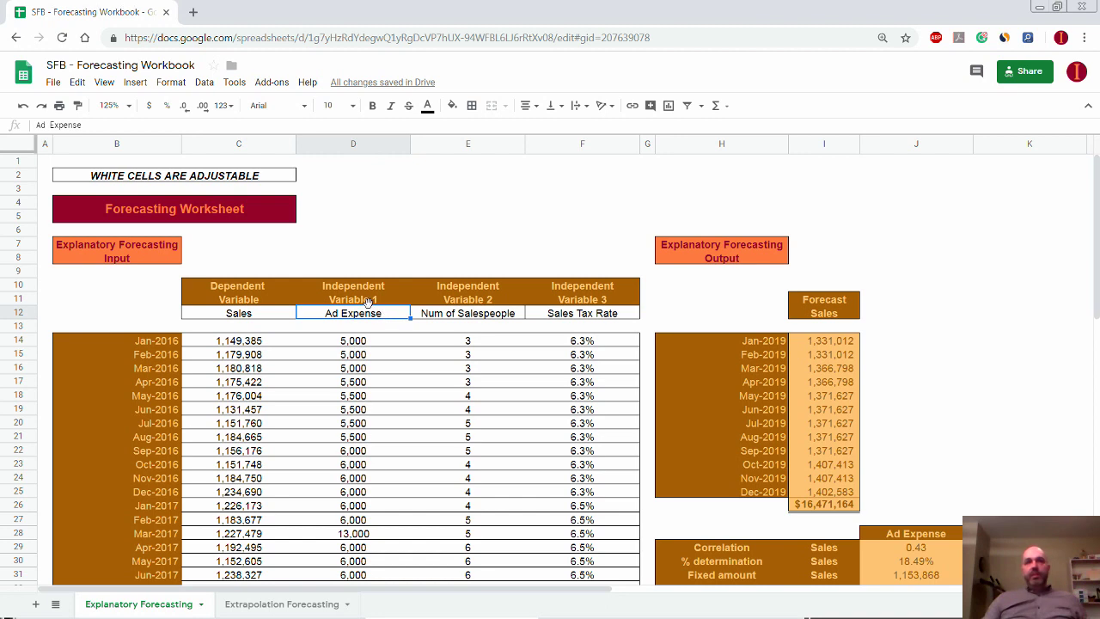
{"action": "left_click", "coordinate": [451, 315]}
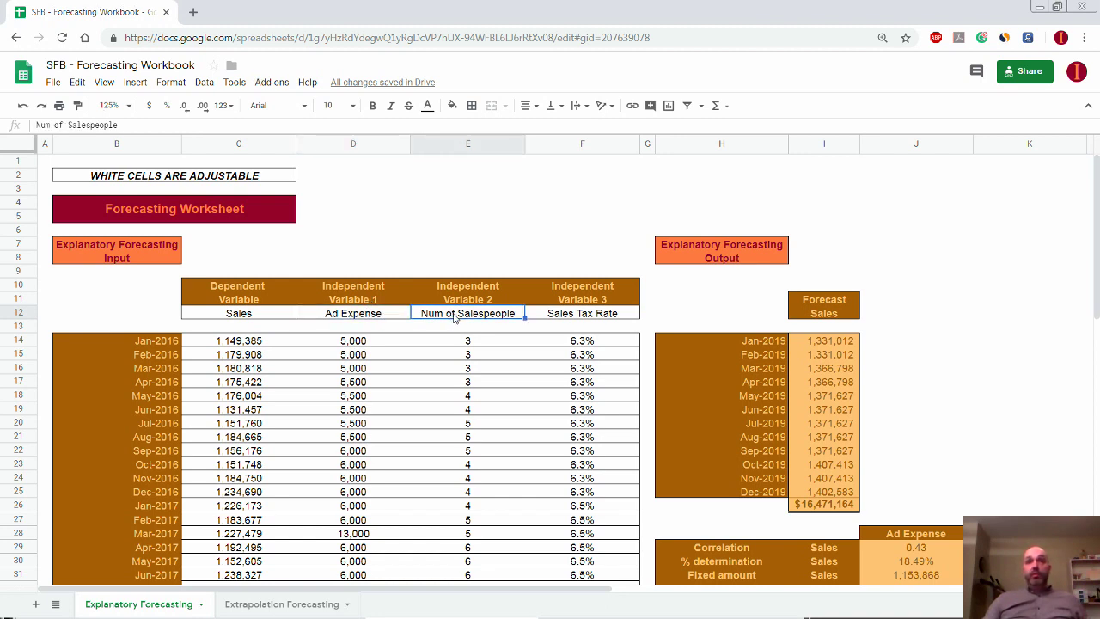
{"action": "left_click", "coordinate": [578, 318]}
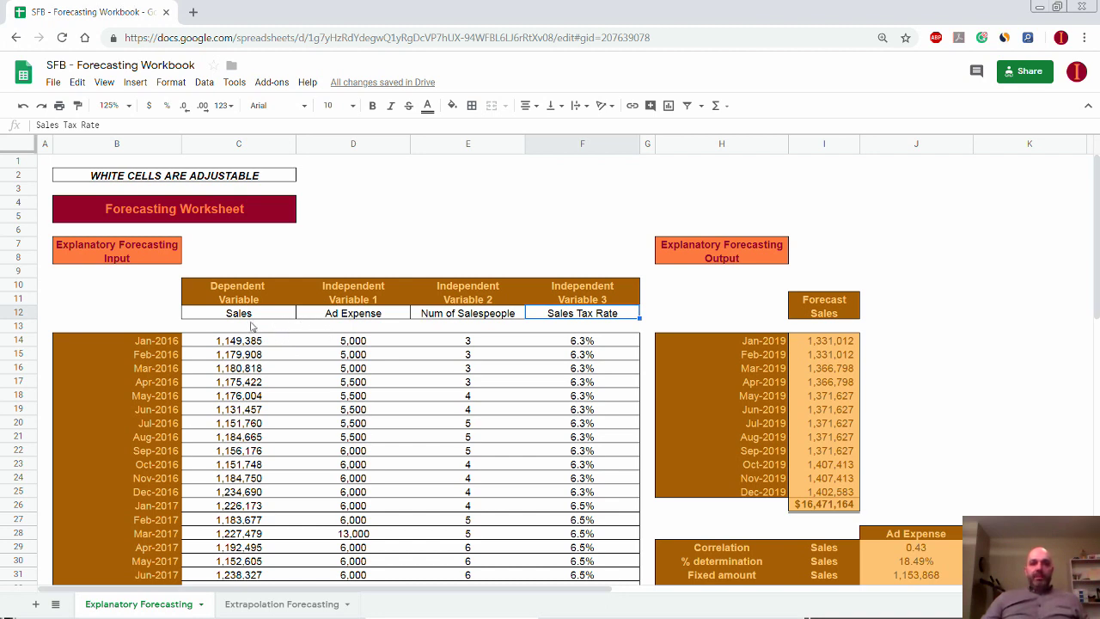
Examine the monthly sales history in column C from Jan-2016 through Dec-2018.
{"action": "scroll", "coordinate": [253, 328], "scroll_direction": "down", "scroll_amount": 1}
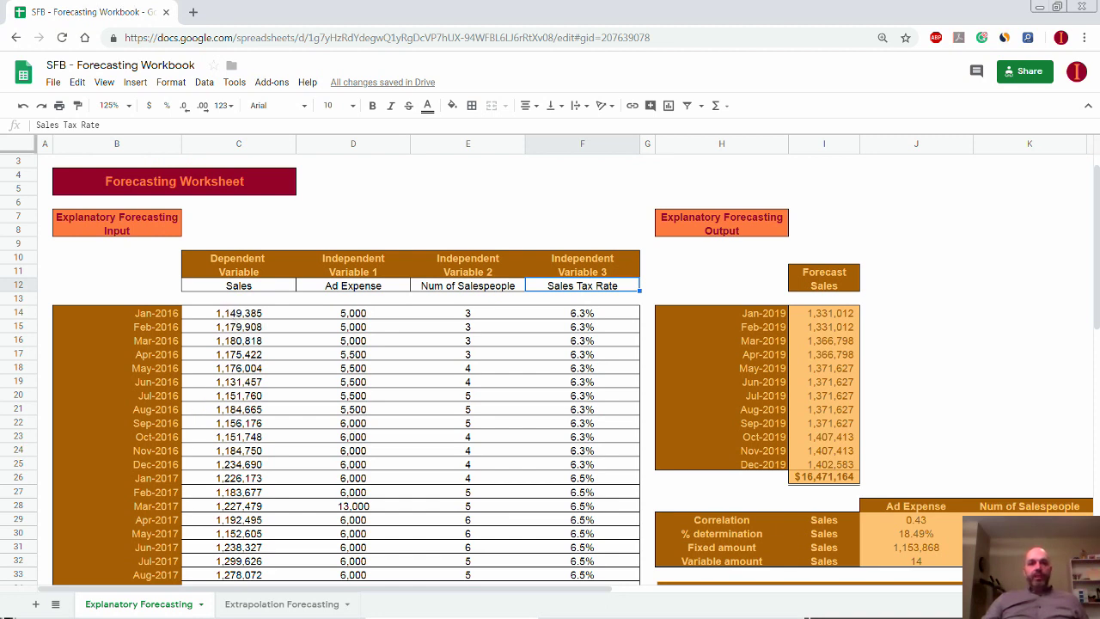
{"action": "scroll", "coordinate": [237, 325], "scroll_direction": "down", "scroll_amount": 1}
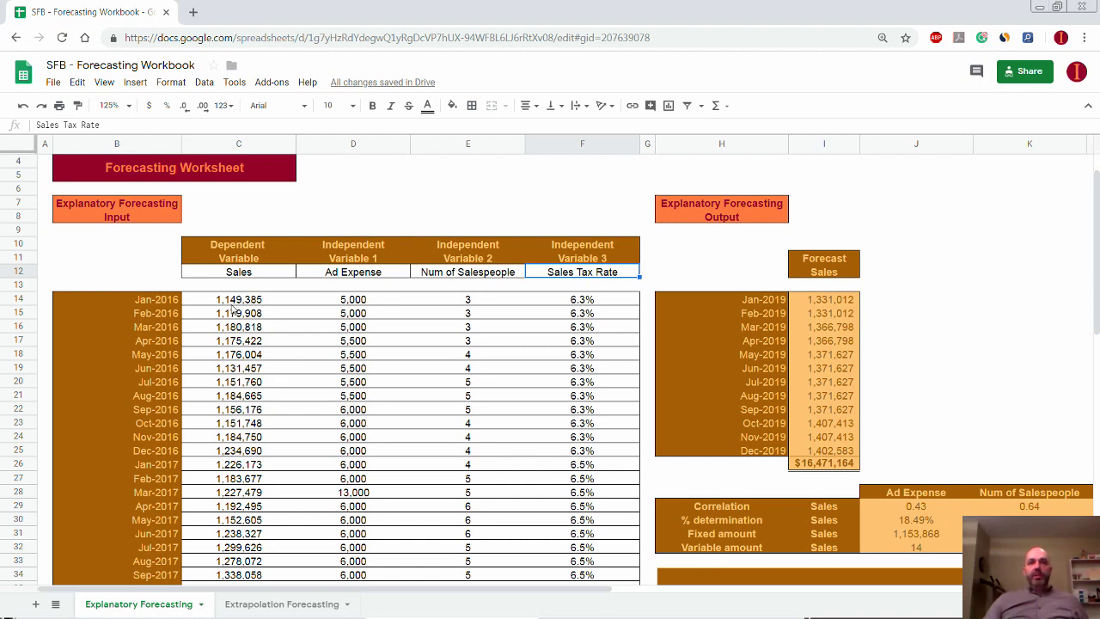
{"action": "left_click_drag", "start_coordinate": [230, 297], "coordinate": [229, 593]}
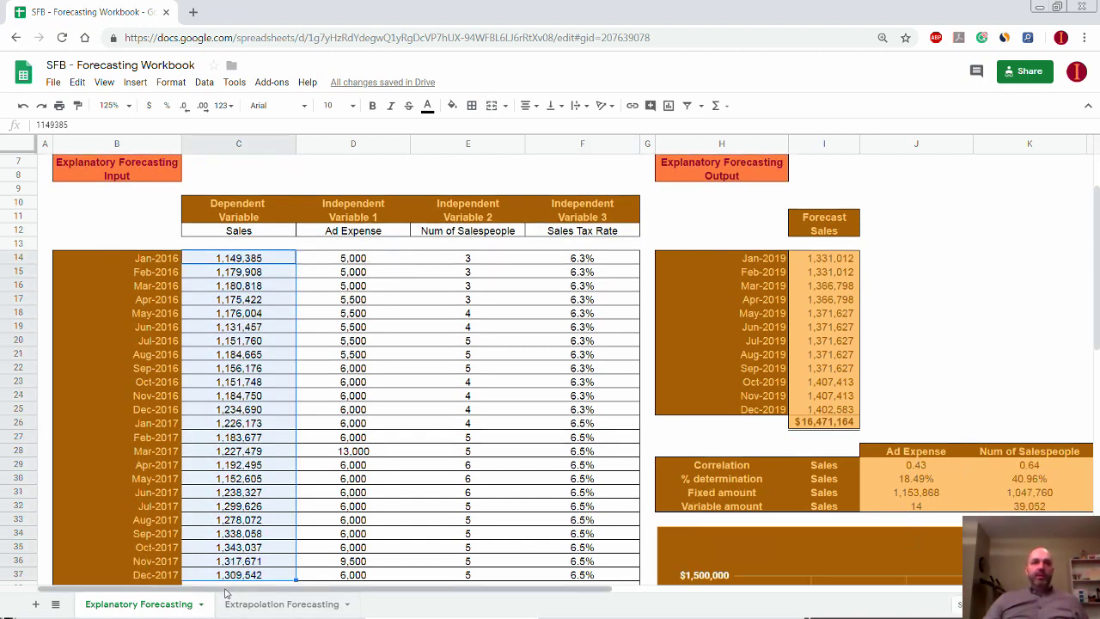
{"action": "scroll", "coordinate": [198, 507], "scroll_direction": "down", "scroll_amount": 5}
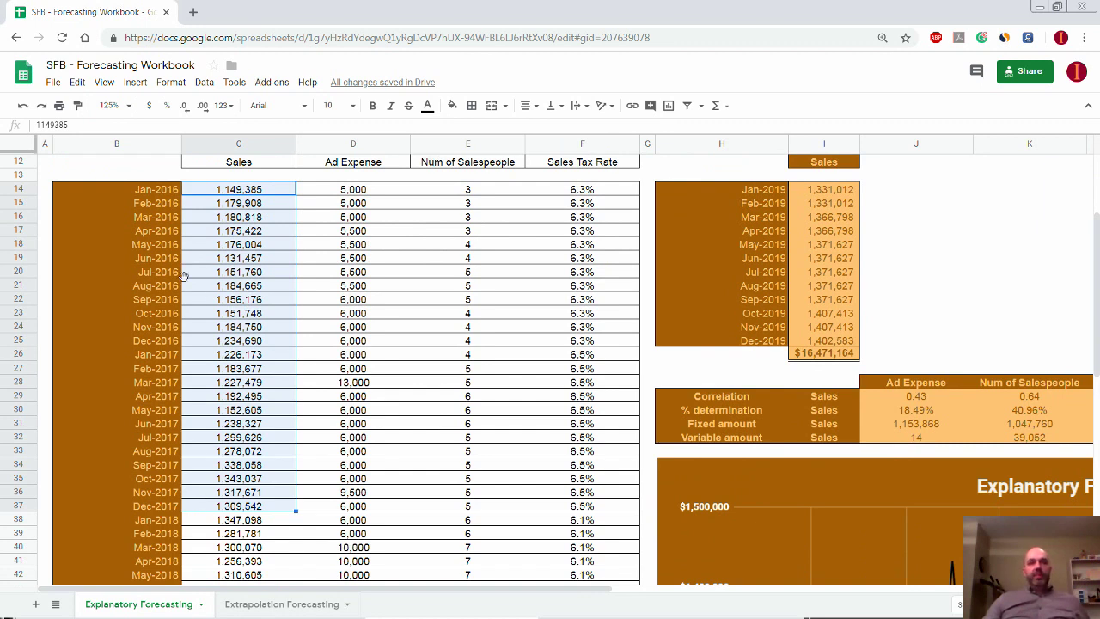
{"action": "scroll", "coordinate": [182, 292], "scroll_direction": "down", "scroll_amount": 2}
{"action": "scroll", "coordinate": [168, 379], "scroll_direction": "down", "scroll_amount": 3}
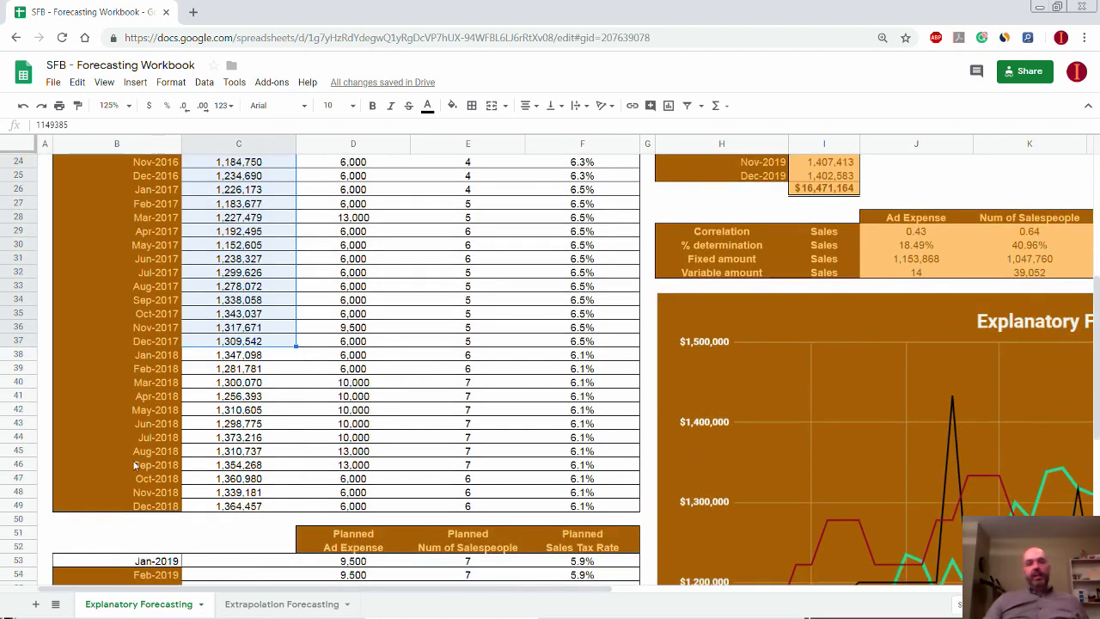
{"action": "scroll", "coordinate": [172, 507], "scroll_direction": "down", "scroll_amount": 2}
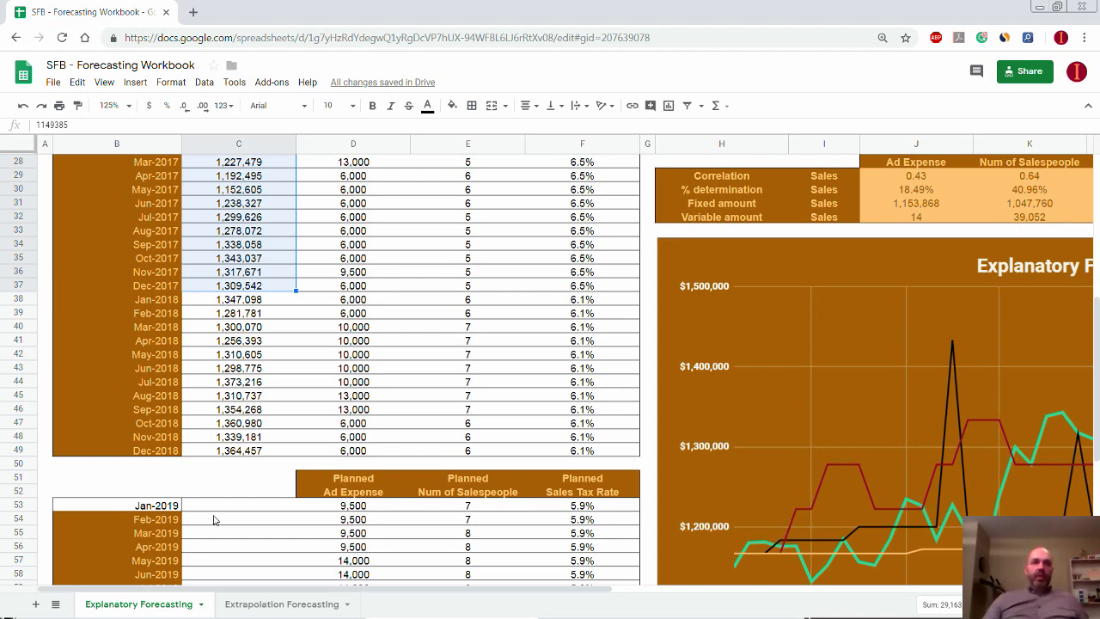
{"action": "scroll", "coordinate": [257, 239], "scroll_direction": "up", "scroll_amount": 5}
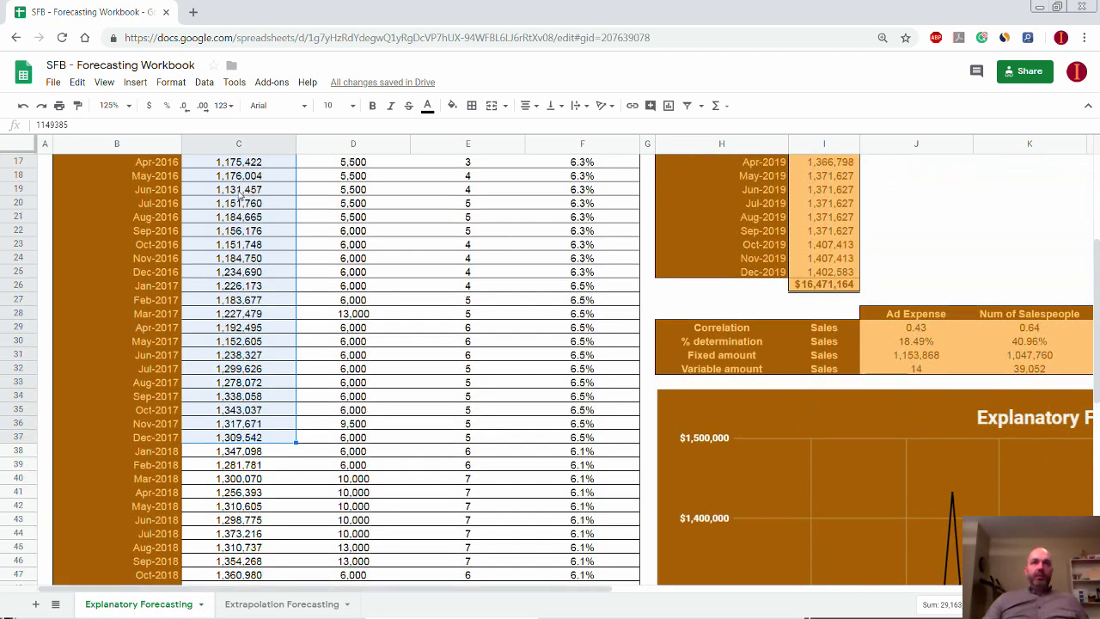
{"action": "scroll", "coordinate": [242, 200], "scroll_direction": "up", "scroll_amount": 2}
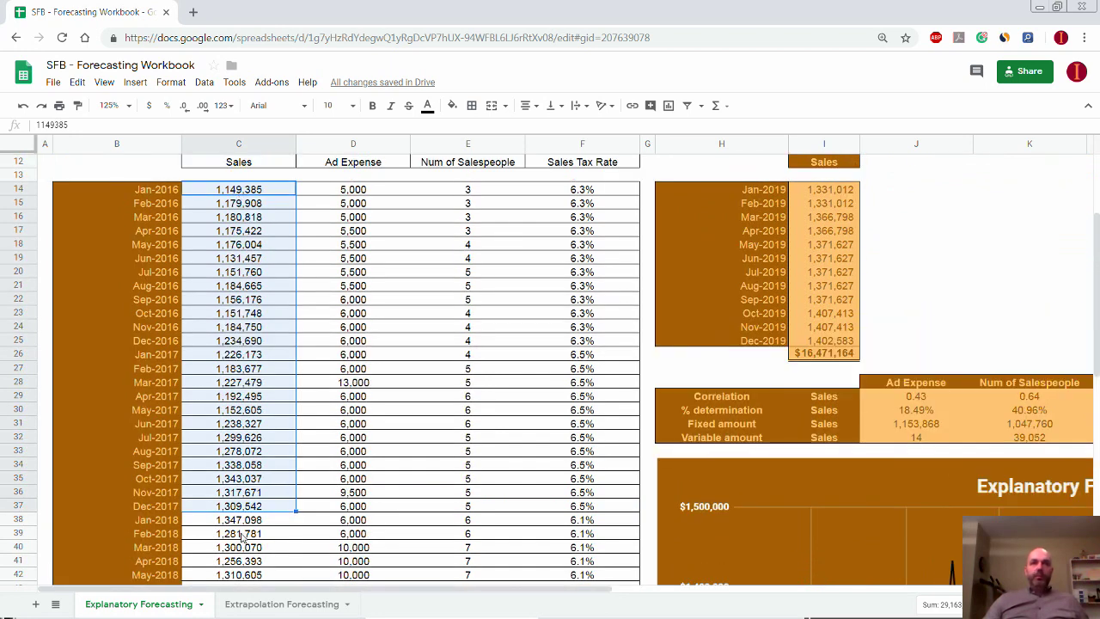
{"action": "scroll", "coordinate": [247, 534], "scroll_direction": "down", "scroll_amount": 6}
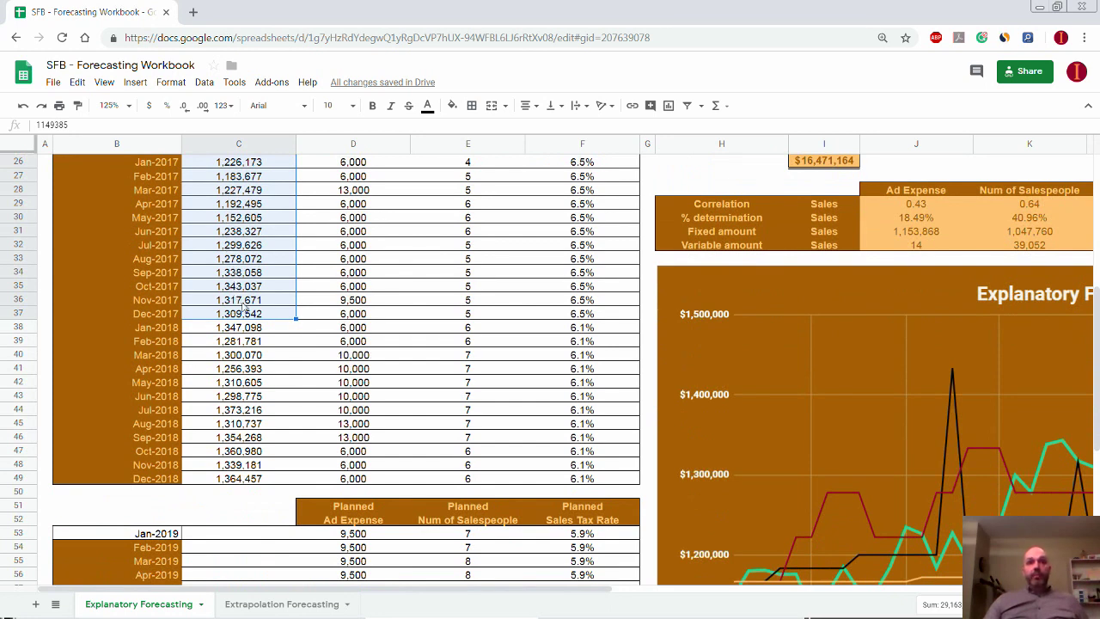
{"action": "left_click", "coordinate": [237, 484]}
{"action": "left_click", "coordinate": [230, 495]}
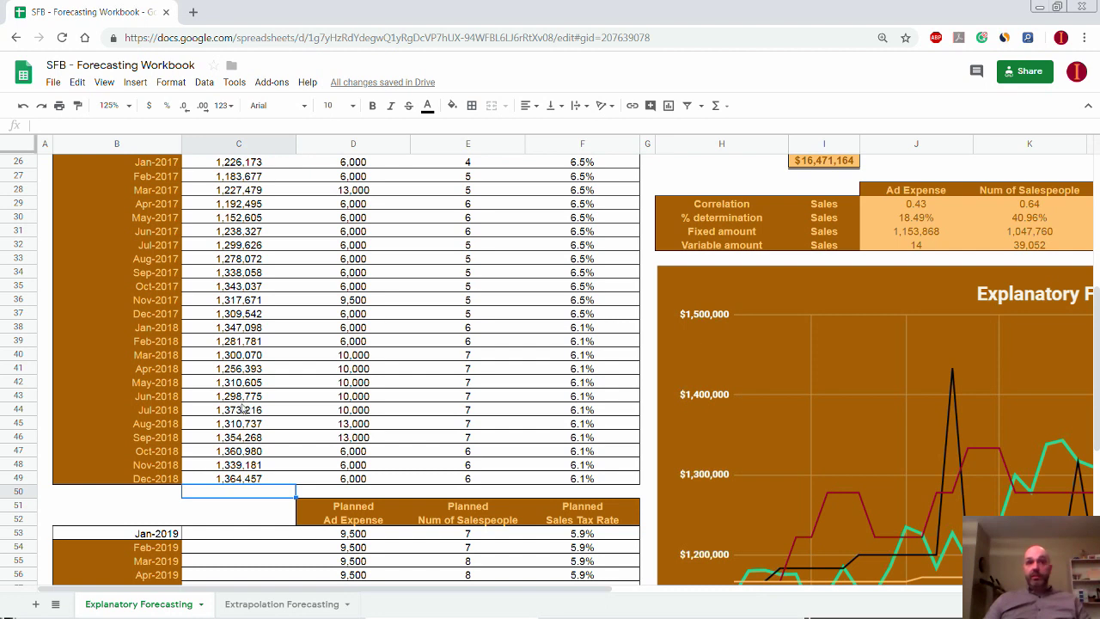
Clear the Jan-2017 sales value and check the effect on the 2019 forecast sales.
{"action": "scroll", "coordinate": [247, 390], "scroll_direction": "up", "scroll_amount": 3}
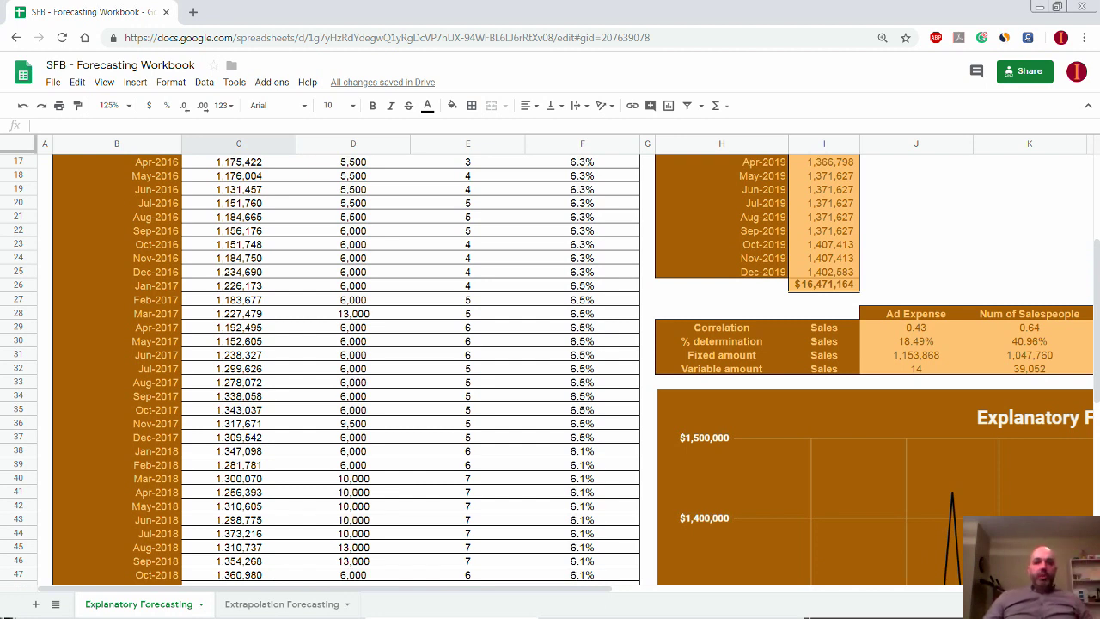
{"action": "scroll", "coordinate": [266, 413], "scroll_direction": "up", "scroll_amount": 1}
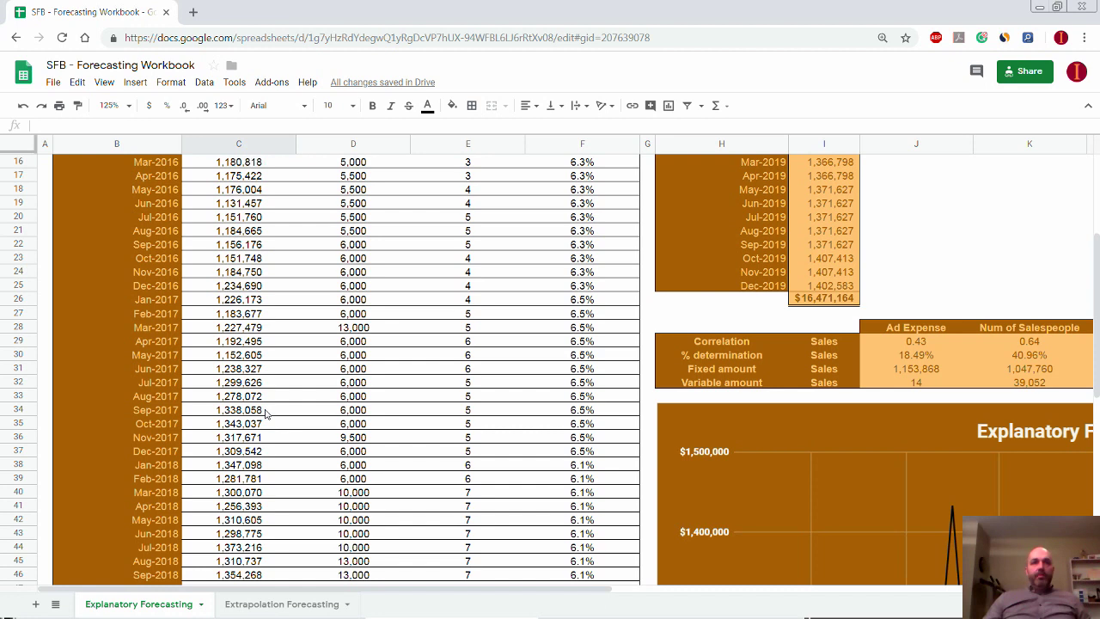
{"action": "scroll", "coordinate": [266, 414], "scroll_direction": "up", "scroll_amount": 3}
{"action": "left_click", "coordinate": [239, 412]}
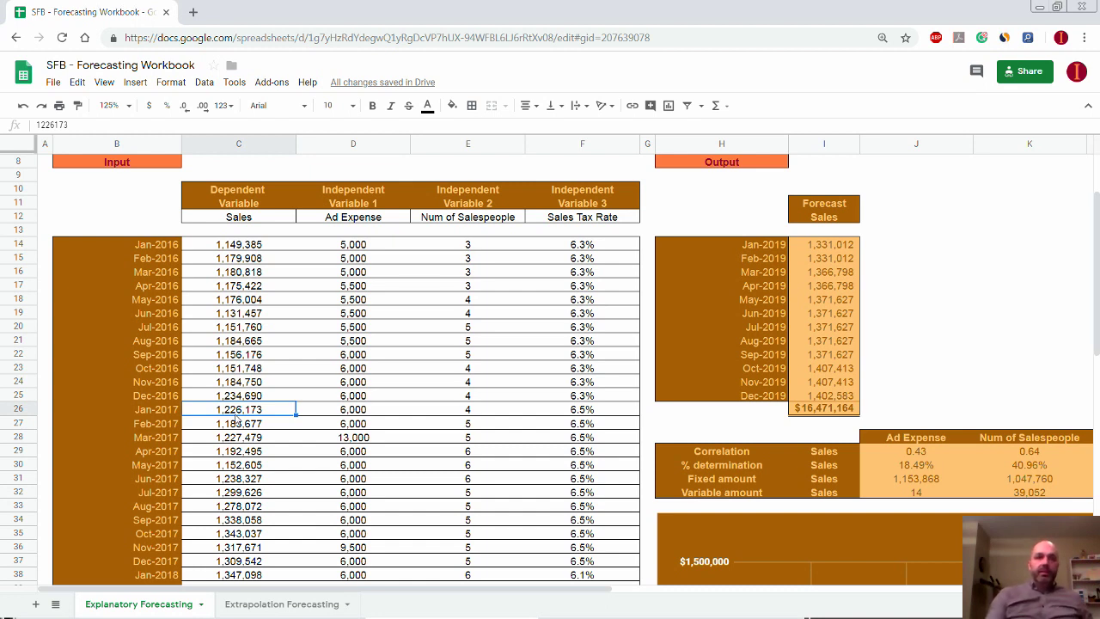
{"action": "key", "text": "Delete"}
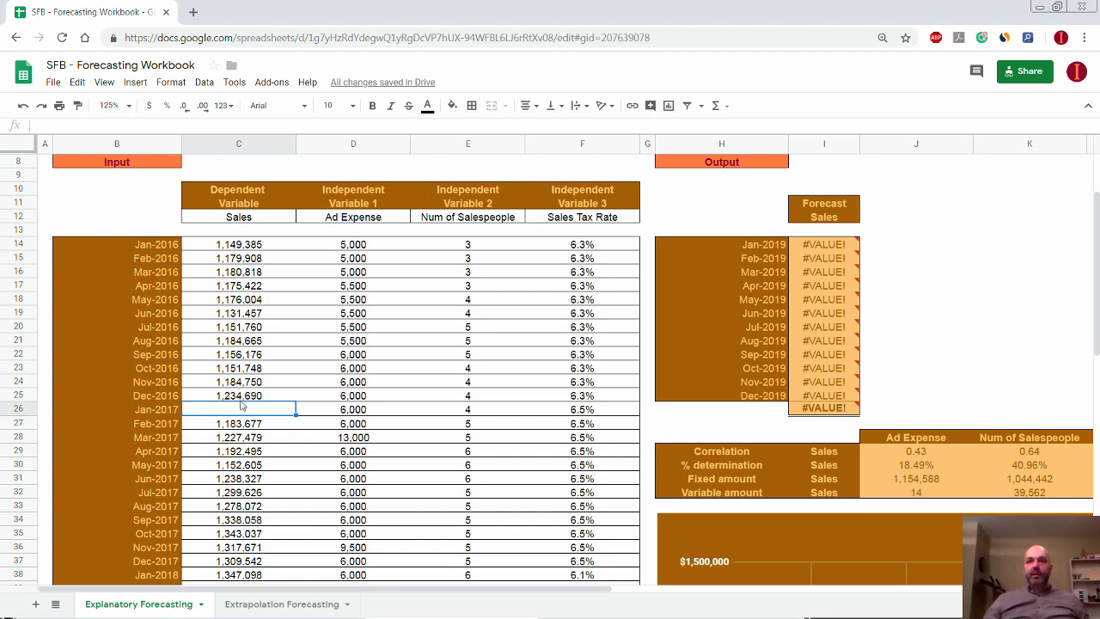
{"action": "mouse_move", "coordinate": [833, 263]}
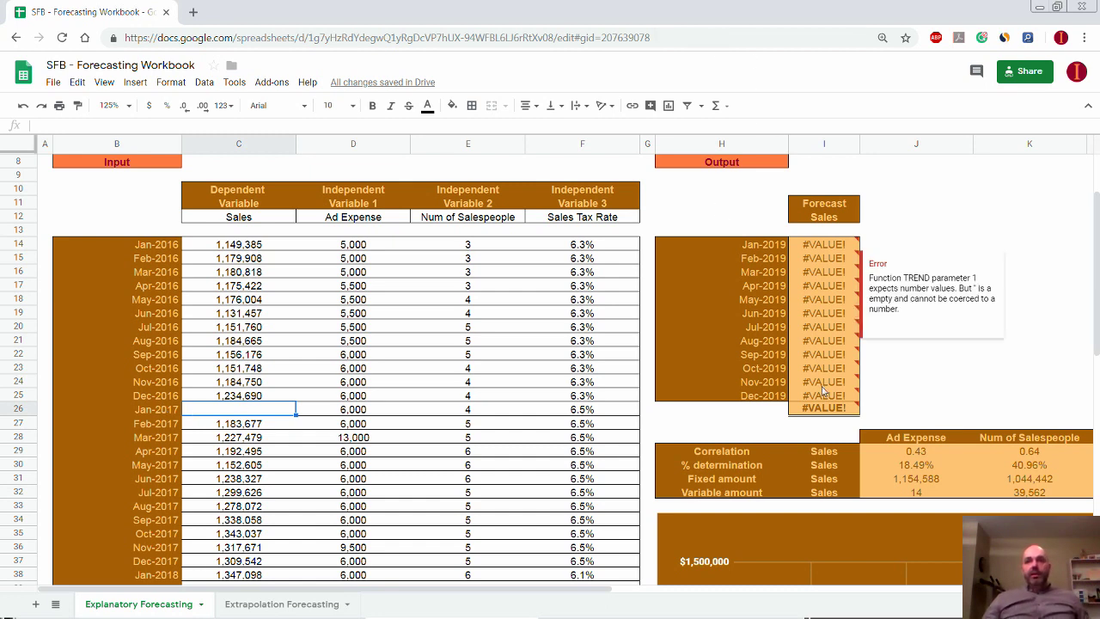
{"action": "mouse_move", "coordinate": [825, 402]}
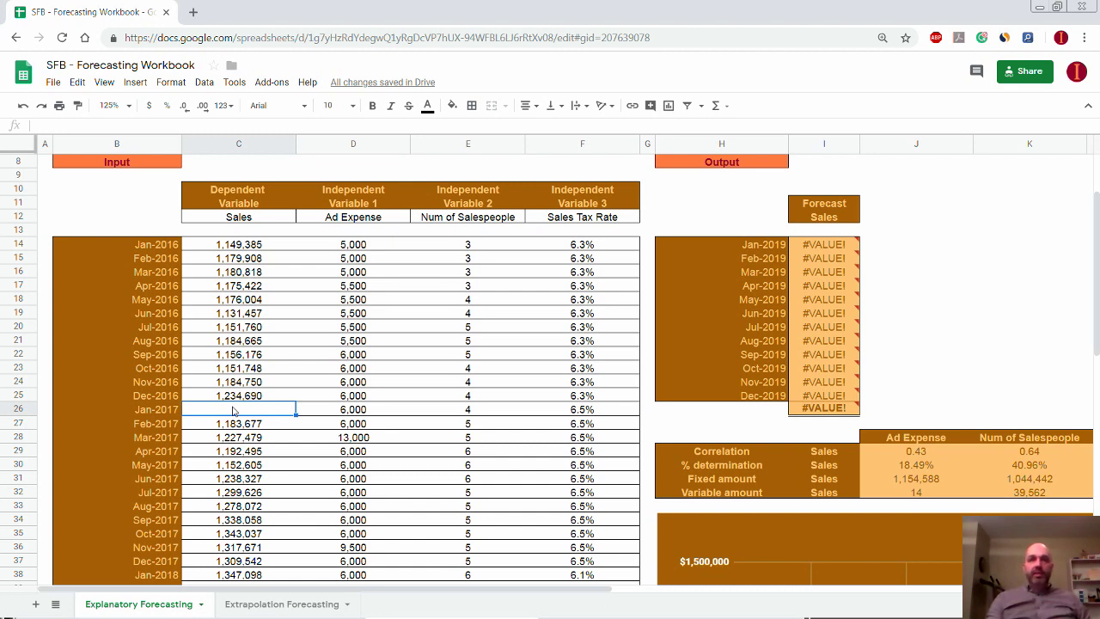
Try 0 as the Jan-2017 sales value, and undo the changes to that cell.
{"action": "type", "text": "0"}
{"action": "key", "text": "Return"}
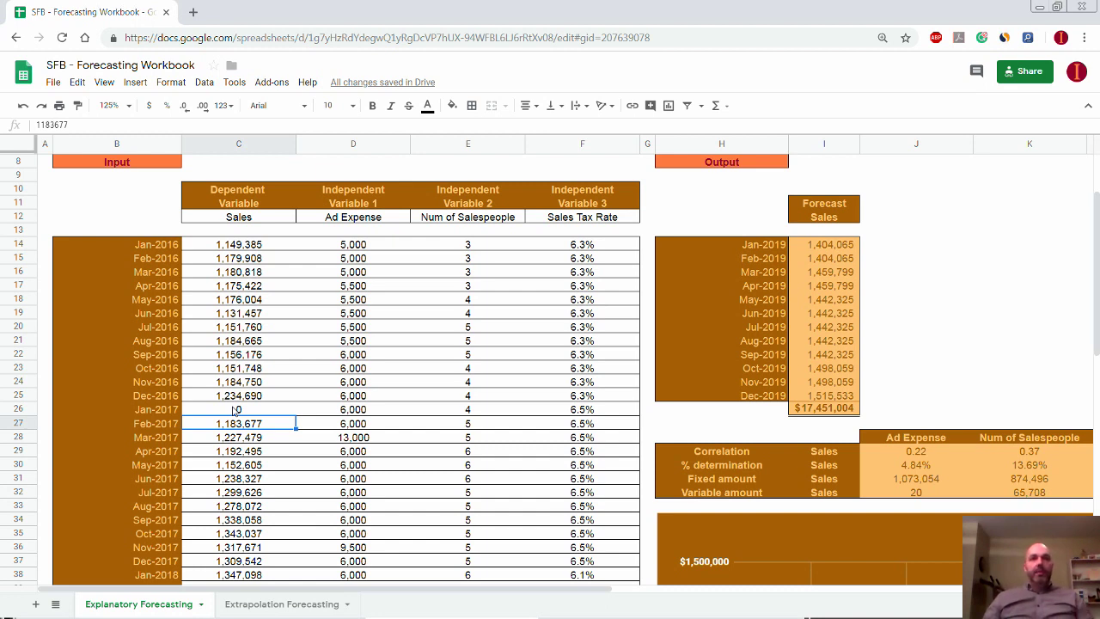
{"action": "key", "text": "ctrl+z"}
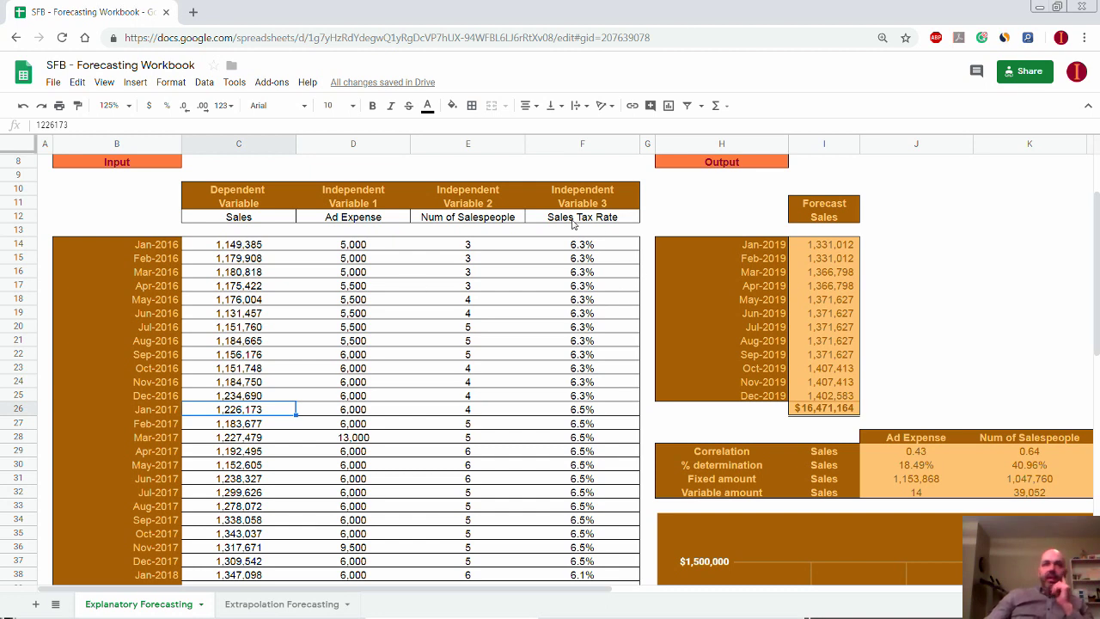
Review the three independent variable names and the Ad Expense history from Jan-2016 through Dec-2018.
{"action": "left_click_drag", "start_coordinate": [355, 219], "coordinate": [552, 218]}
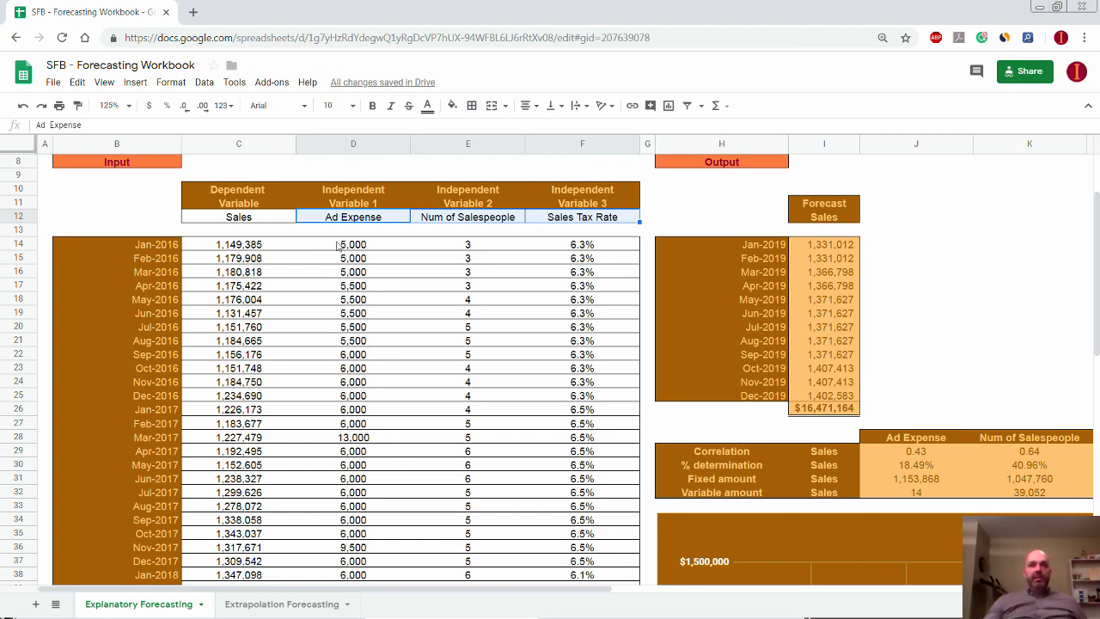
{"action": "left_click_drag", "start_coordinate": [344, 247], "coordinate": [327, 537]}
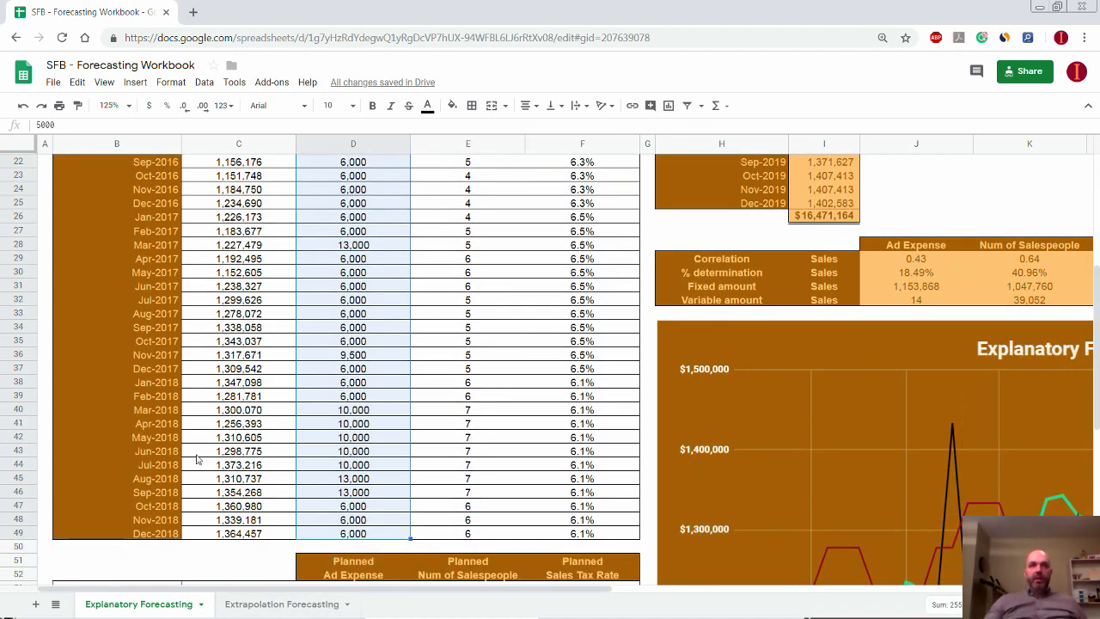
{"action": "scroll", "coordinate": [202, 460], "scroll_direction": "up", "scroll_amount": 1}
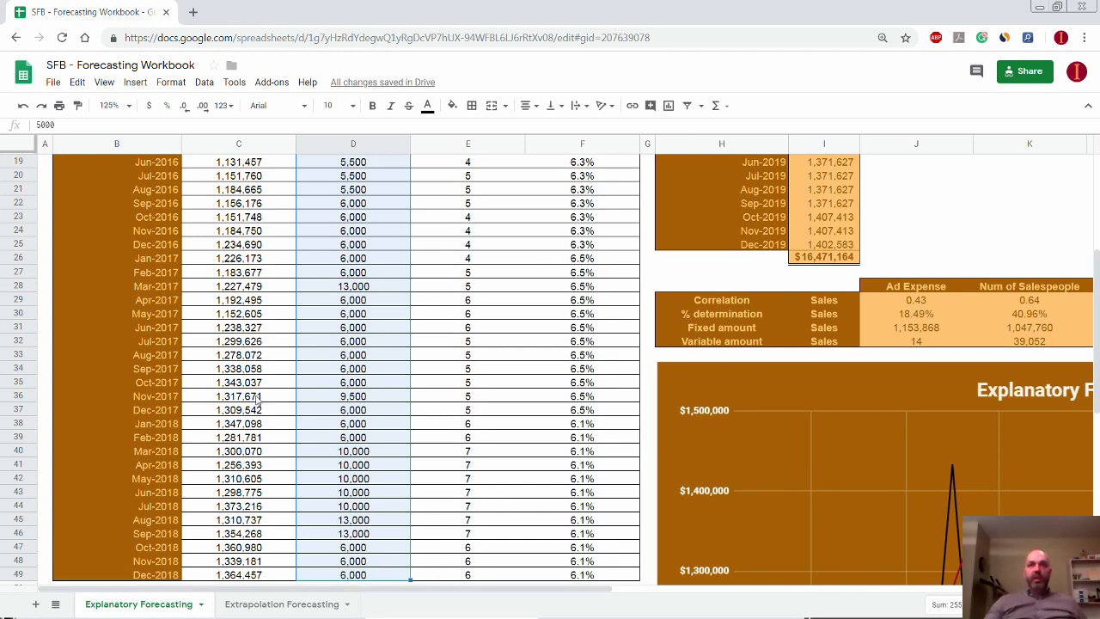
{"action": "scroll", "coordinate": [258, 400], "scroll_direction": "up", "scroll_amount": 5}
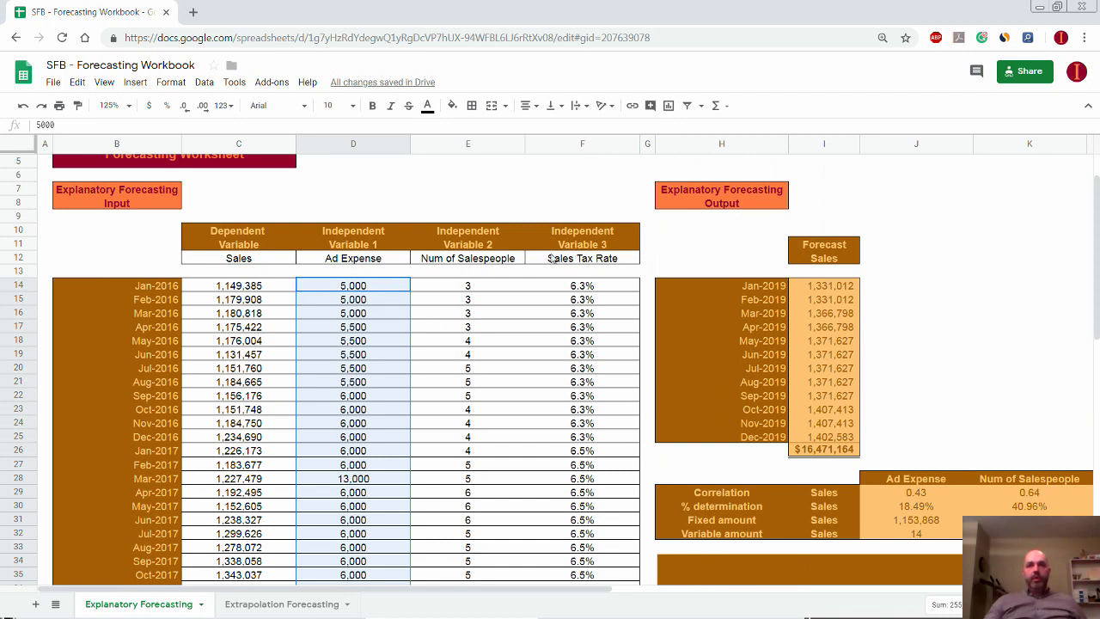
{"action": "scroll", "coordinate": [425, 335], "scroll_direction": "down", "scroll_amount": 5}
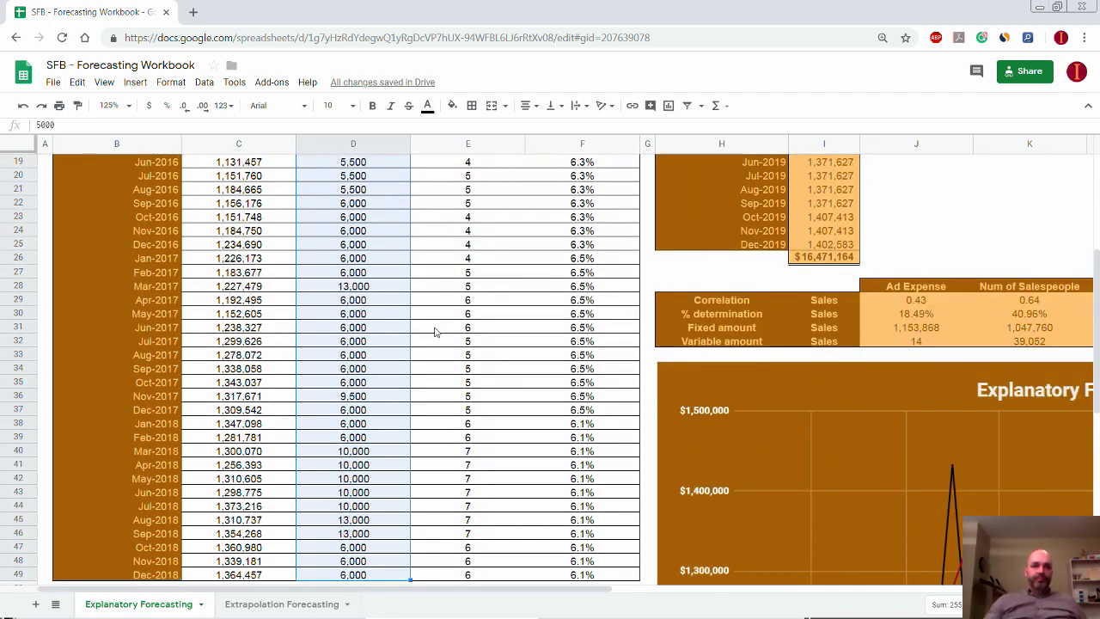
{"action": "scroll", "coordinate": [435, 332], "scroll_direction": "down", "scroll_amount": 2}
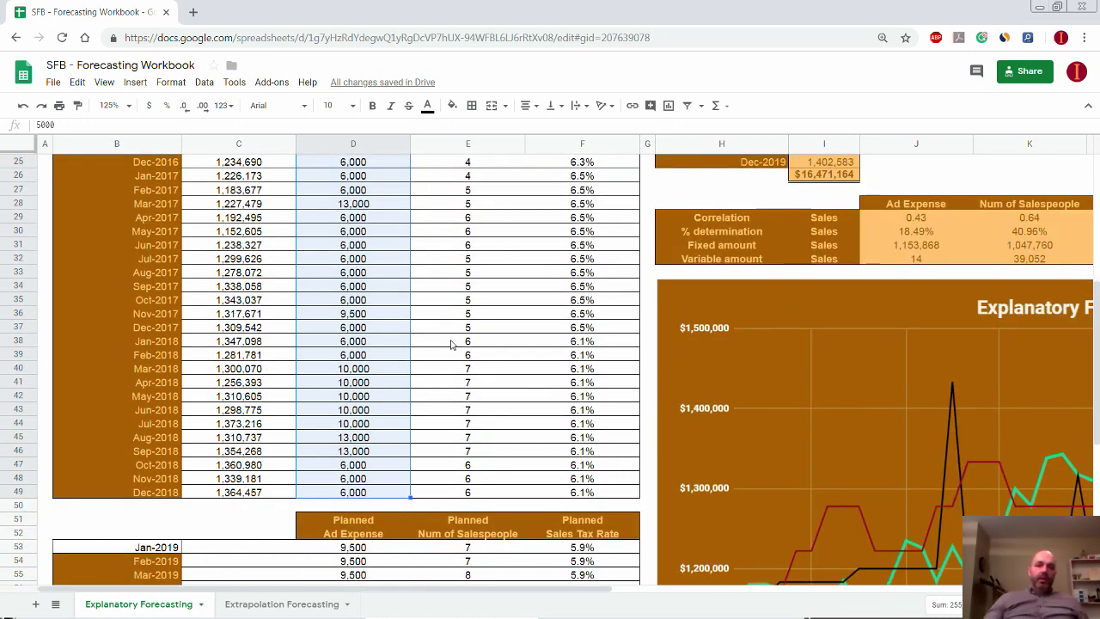
{"action": "scroll", "coordinate": [451, 343], "scroll_direction": "down", "scroll_amount": 1}
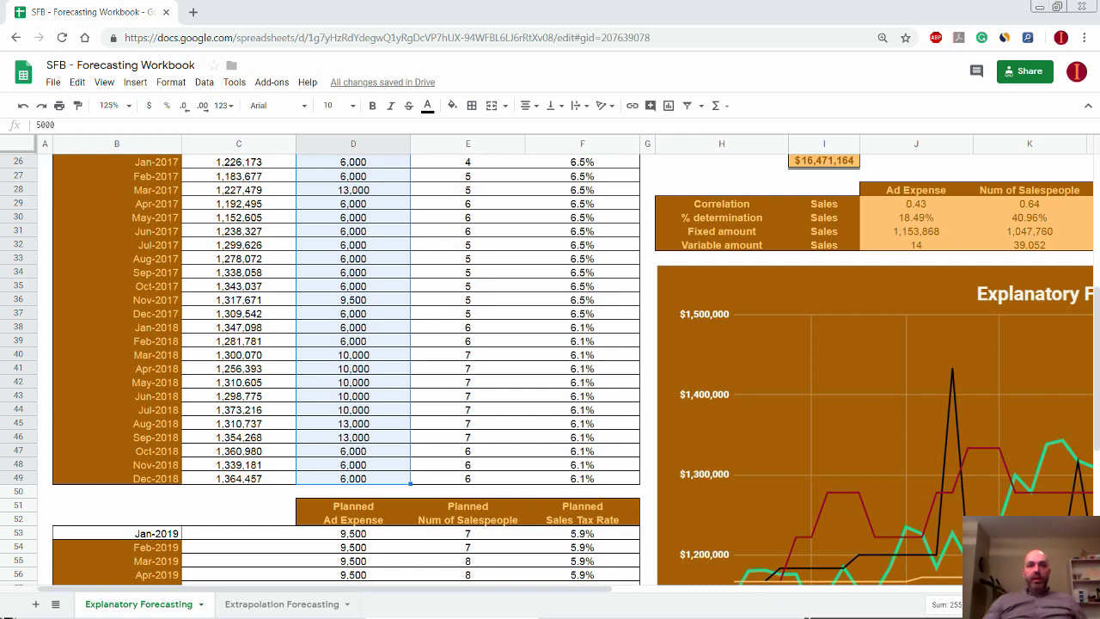
Select the planned ad expense, number of salespeople and sales tax rate values for Jan-2019 through Dec-2019 to review them.
{"action": "left_click", "coordinate": [262, 520]}
{"action": "scroll", "coordinate": [264, 520], "scroll_direction": "down", "scroll_amount": 1}
{"action": "scroll", "coordinate": [264, 520], "scroll_direction": "down", "scroll_amount": 3}
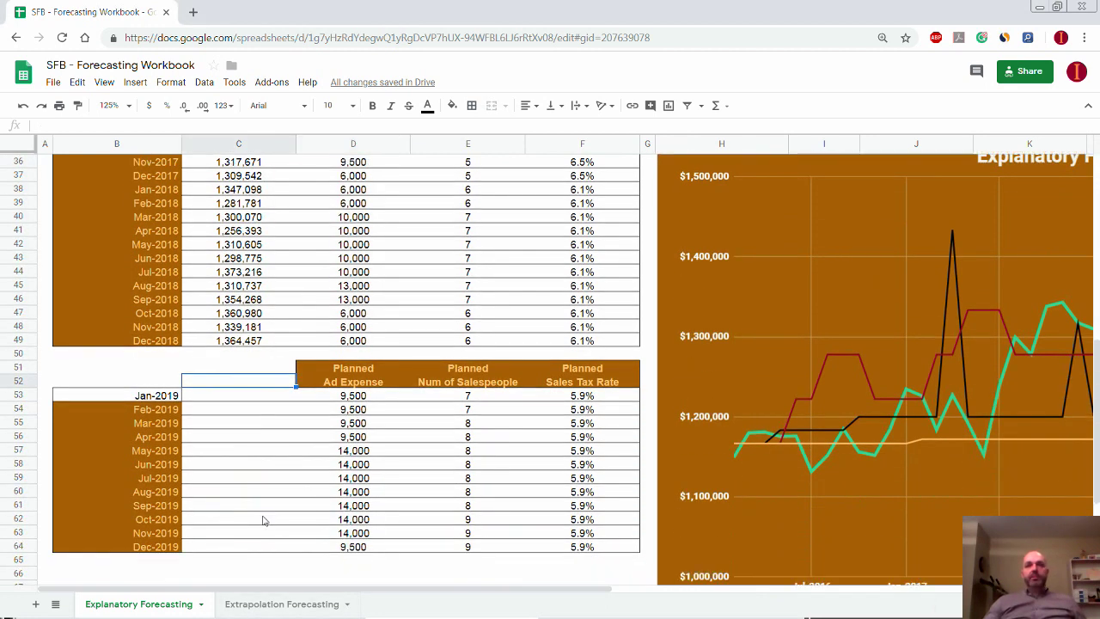
{"action": "scroll", "coordinate": [265, 516], "scroll_direction": "up", "scroll_amount": 1}
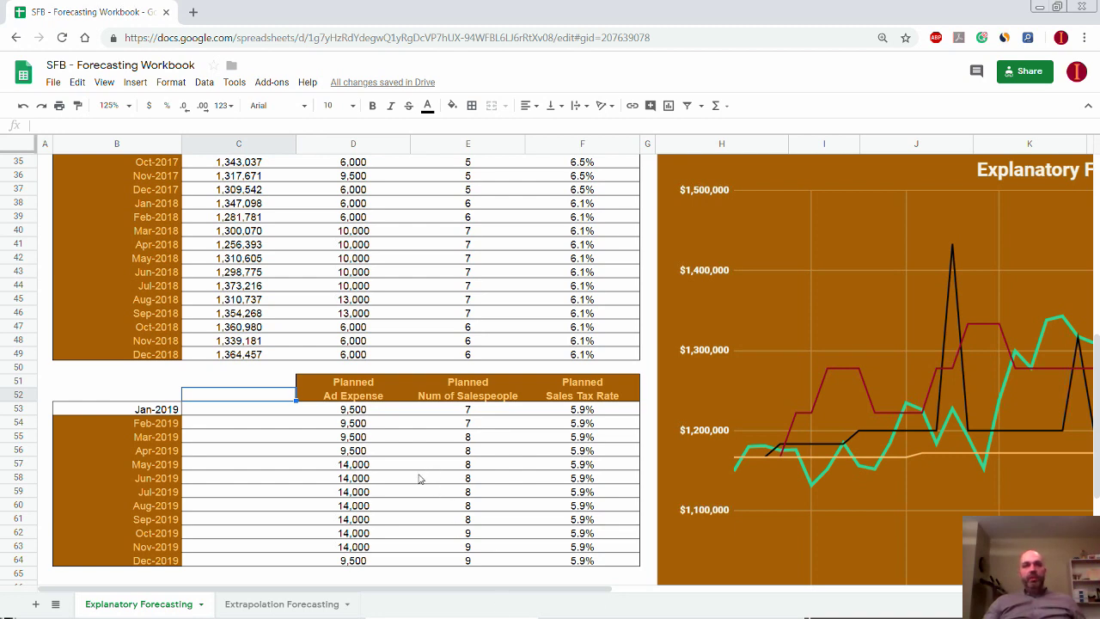
{"action": "left_click", "coordinate": [343, 412]}
{"action": "left_click_drag", "start_coordinate": [343, 412], "coordinate": [581, 569]}
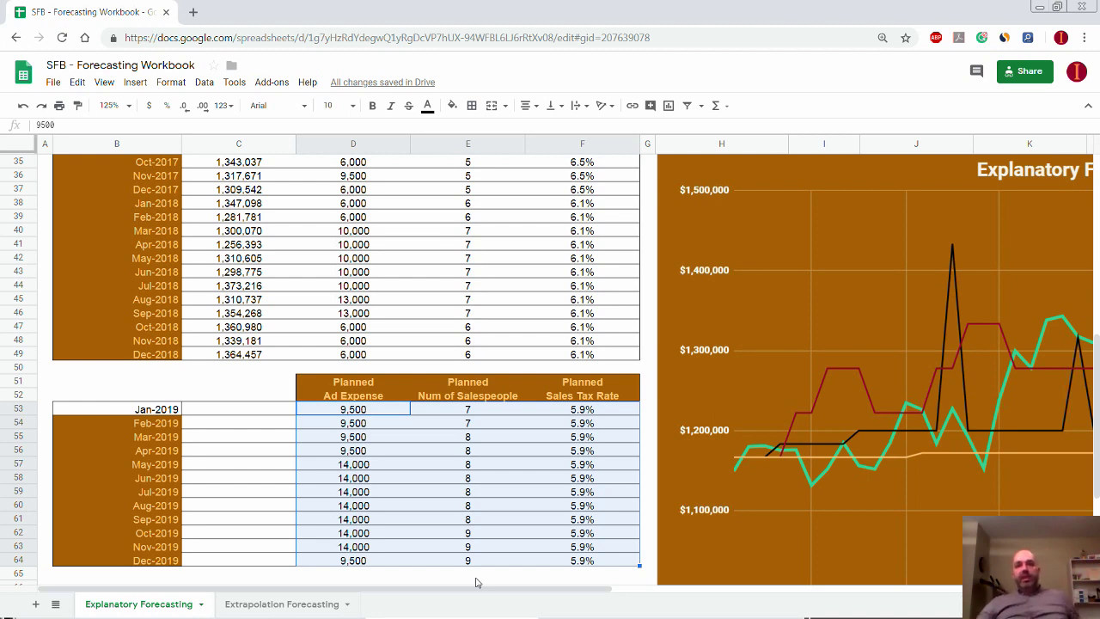
Compare the Dec-2018 sales tax rate with the planned sales tax rates for Jan-2019 through Dec-2019.
{"action": "left_click", "coordinate": [568, 356]}
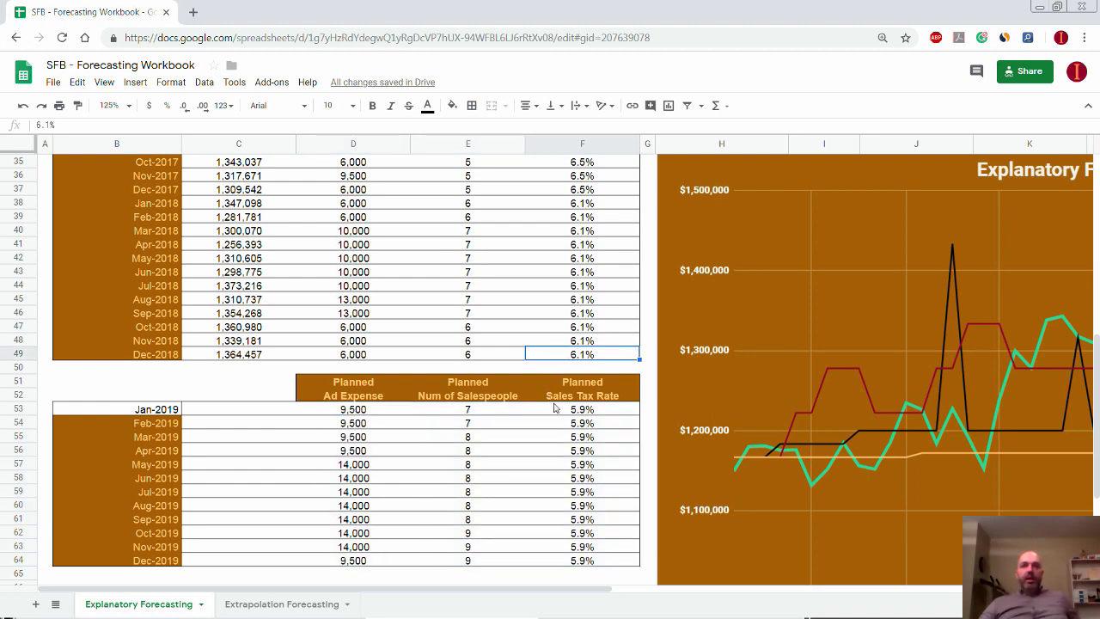
{"action": "left_click_drag", "start_coordinate": [580, 411], "coordinate": [585, 559]}
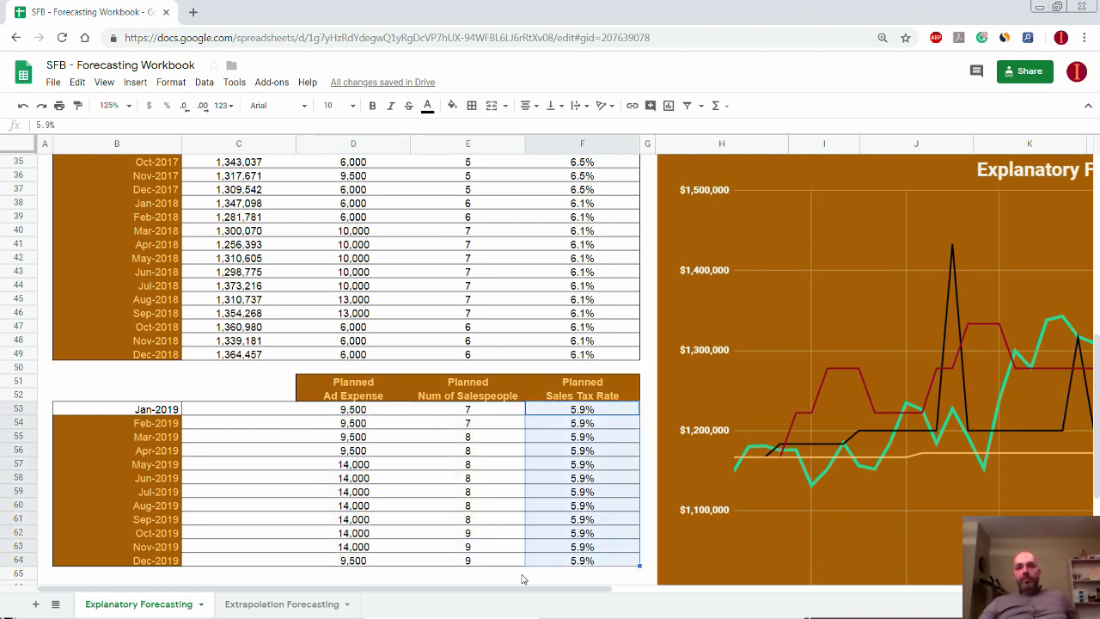
{"action": "left_click", "coordinate": [480, 575]}
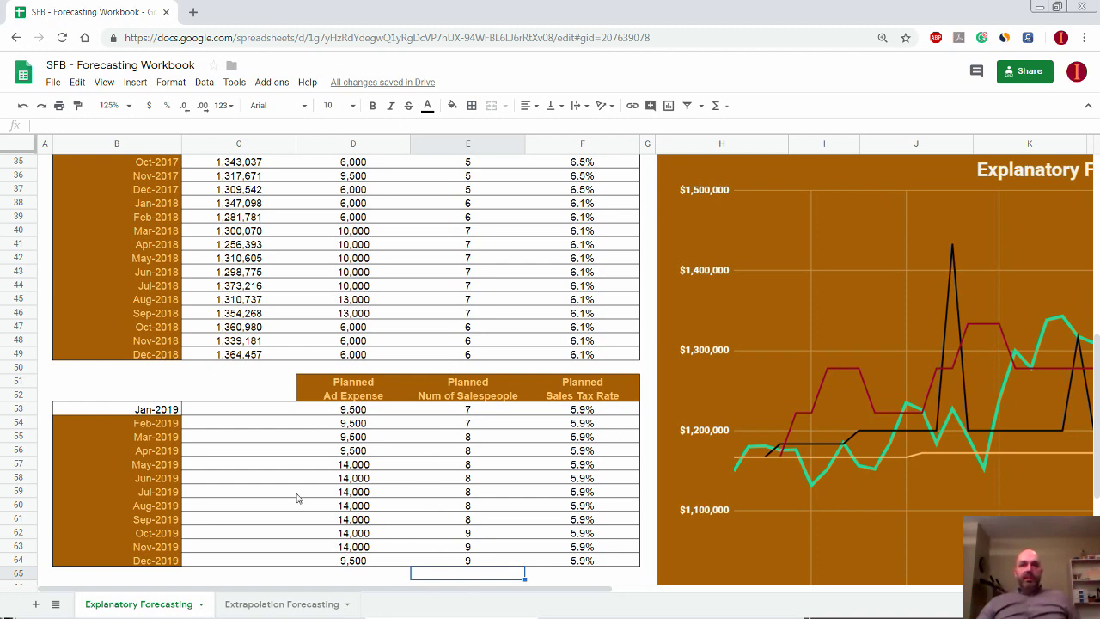
Highlight the block of planned 2019 values, and select the blank Sales cells beside Jan-2019 through Dec-2019.
{"action": "left_click_drag", "start_coordinate": [334, 412], "coordinate": [572, 561]}
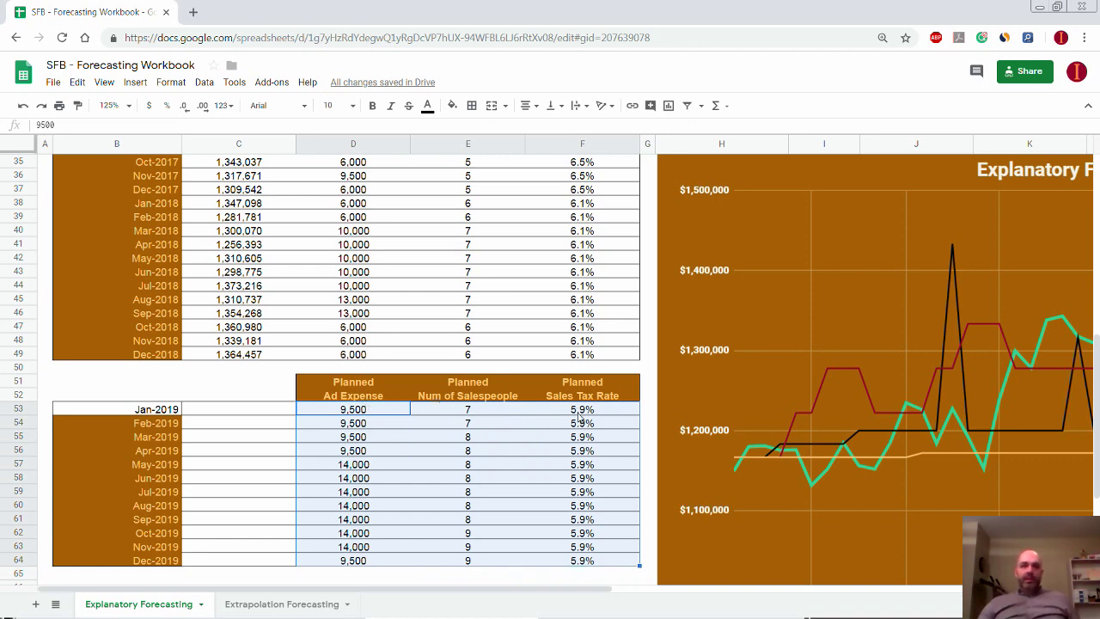
{"action": "left_click", "coordinate": [647, 414]}
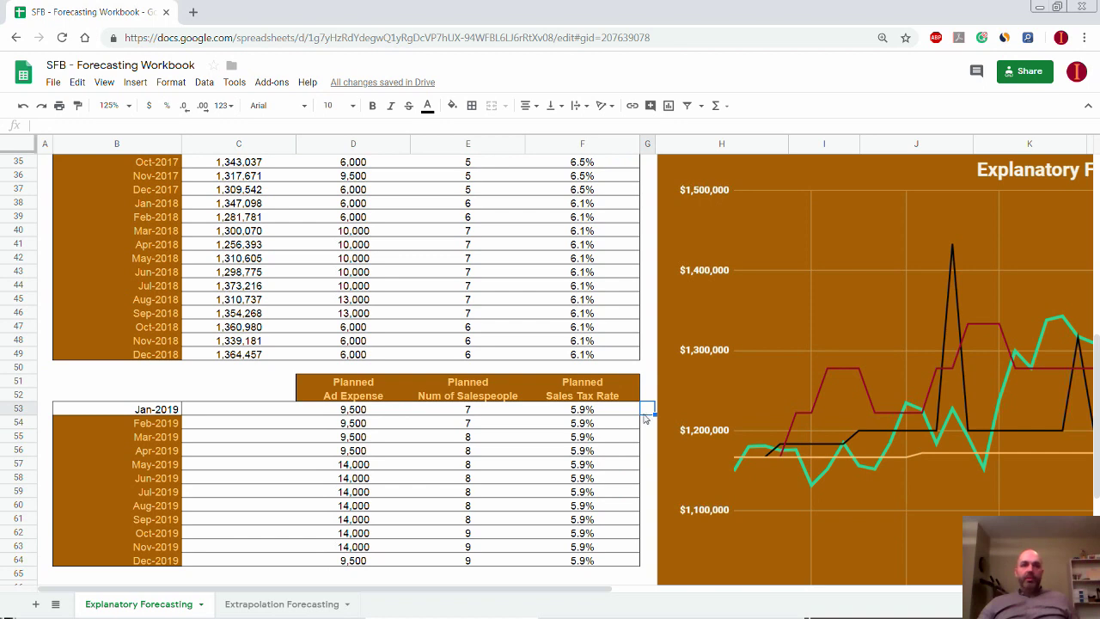
{"action": "left_click_drag", "start_coordinate": [240, 418], "coordinate": [243, 563]}
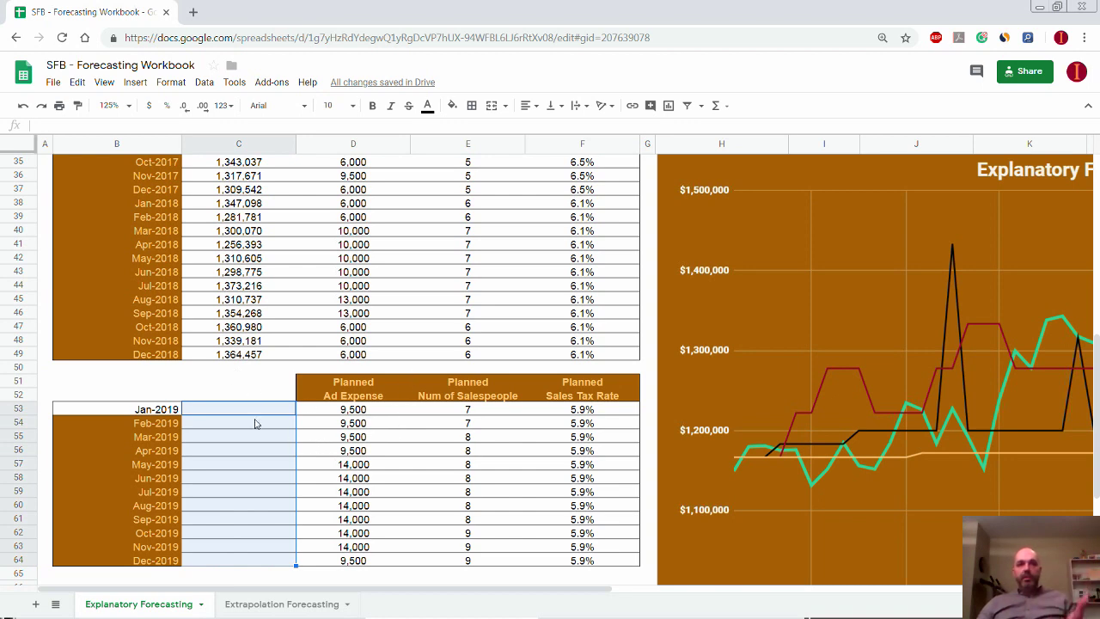
{"action": "left_click_drag", "start_coordinate": [244, 411], "coordinate": [233, 564]}
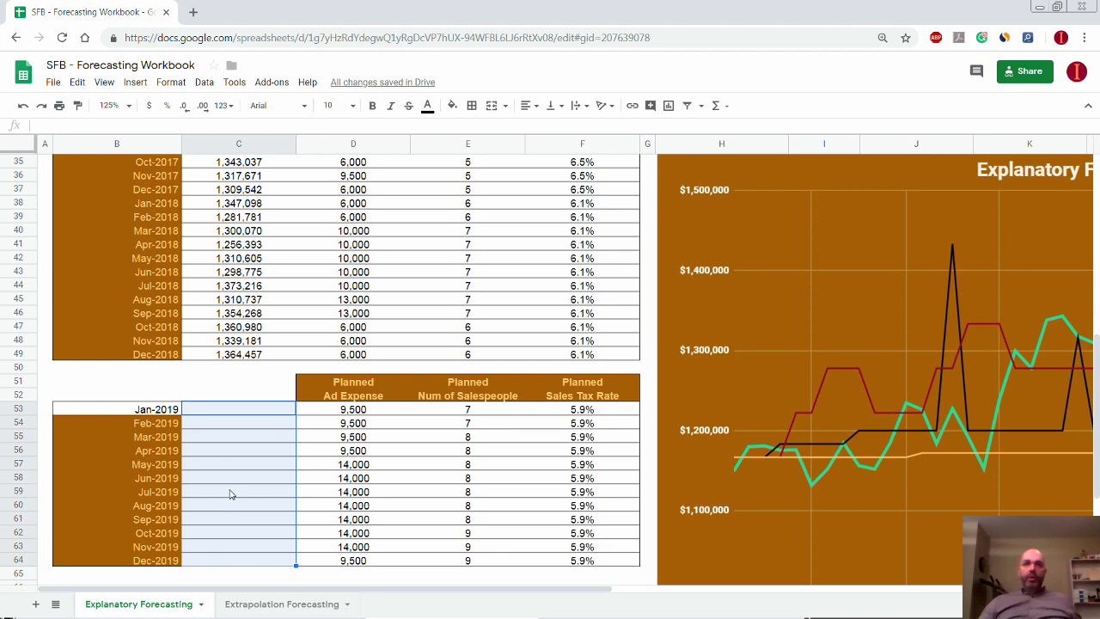
Inspect the formula behind the Jan-2019 forecast sales value and bring the full output section into view.
{"action": "scroll", "coordinate": [648, 351], "scroll_direction": "up", "scroll_amount": 4}
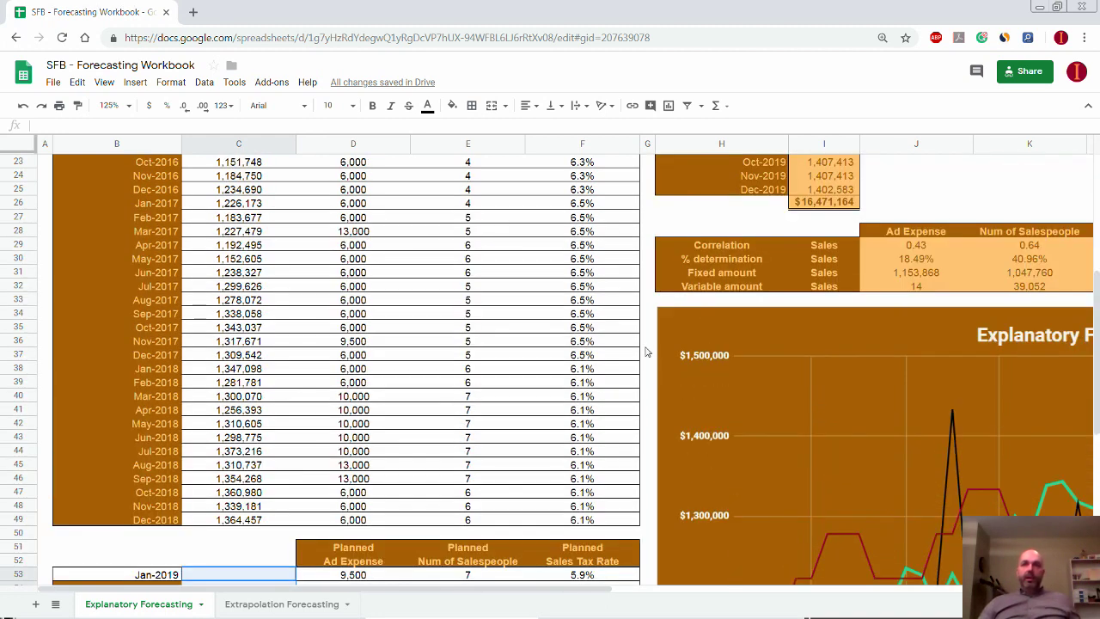
{"action": "scroll", "coordinate": [648, 351], "scroll_direction": "up", "scroll_amount": 6}
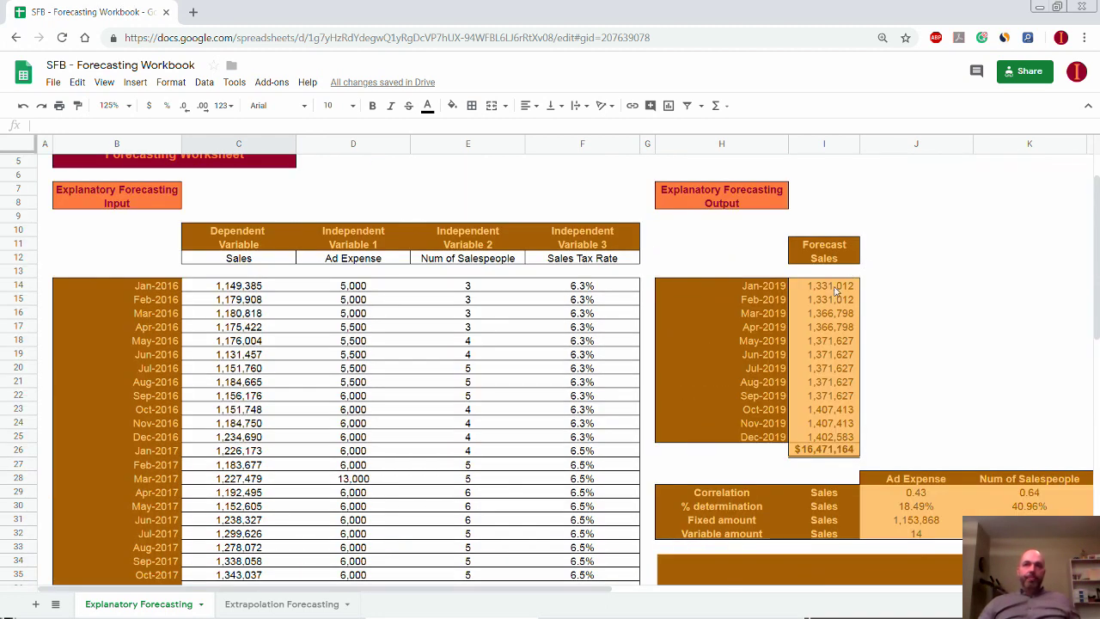
{"action": "left_click", "coordinate": [838, 290]}
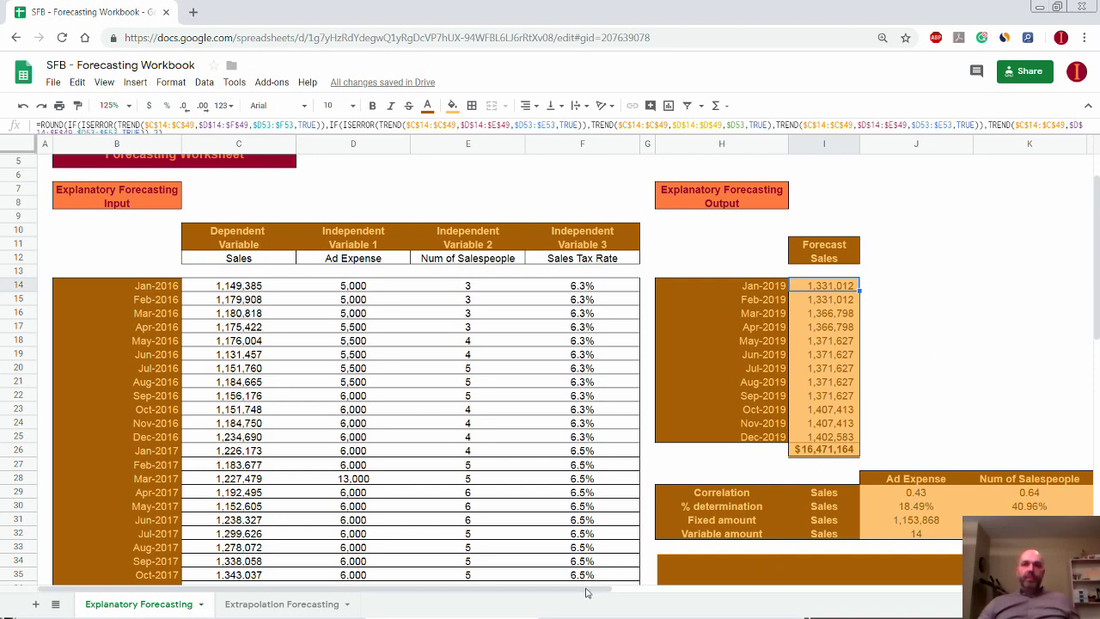
{"action": "left_click_drag", "start_coordinate": [601, 593], "coordinate": [668, 593]}
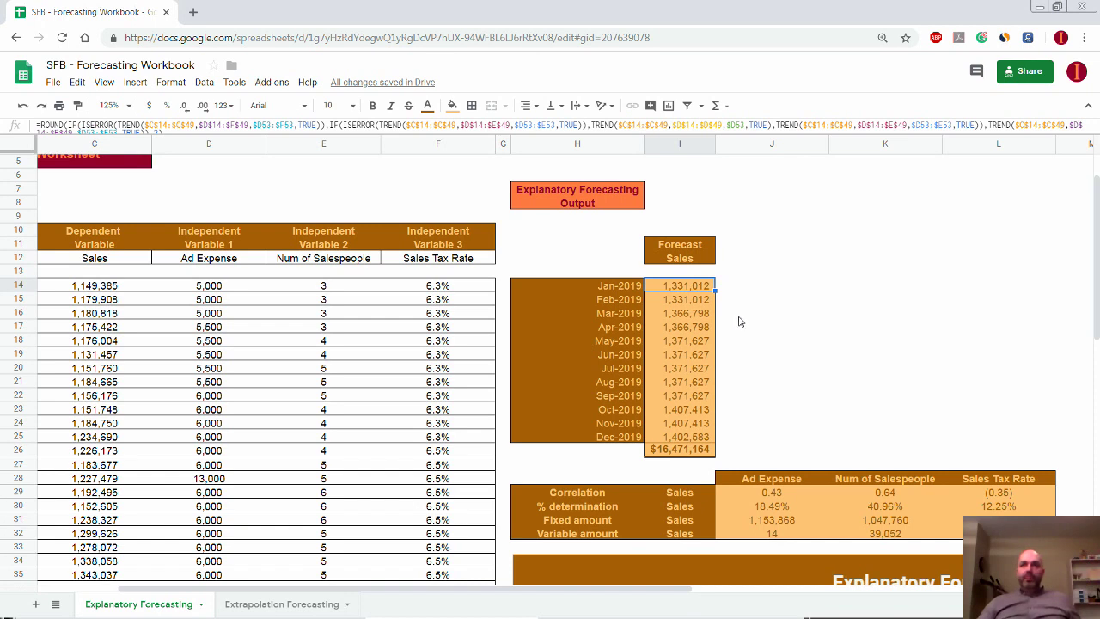
Highlight the May-2019 through Sep-2019 forecast sales values to examine them, and clear the selection.
{"action": "scroll", "coordinate": [741, 321], "scroll_direction": "down", "scroll_amount": 2}
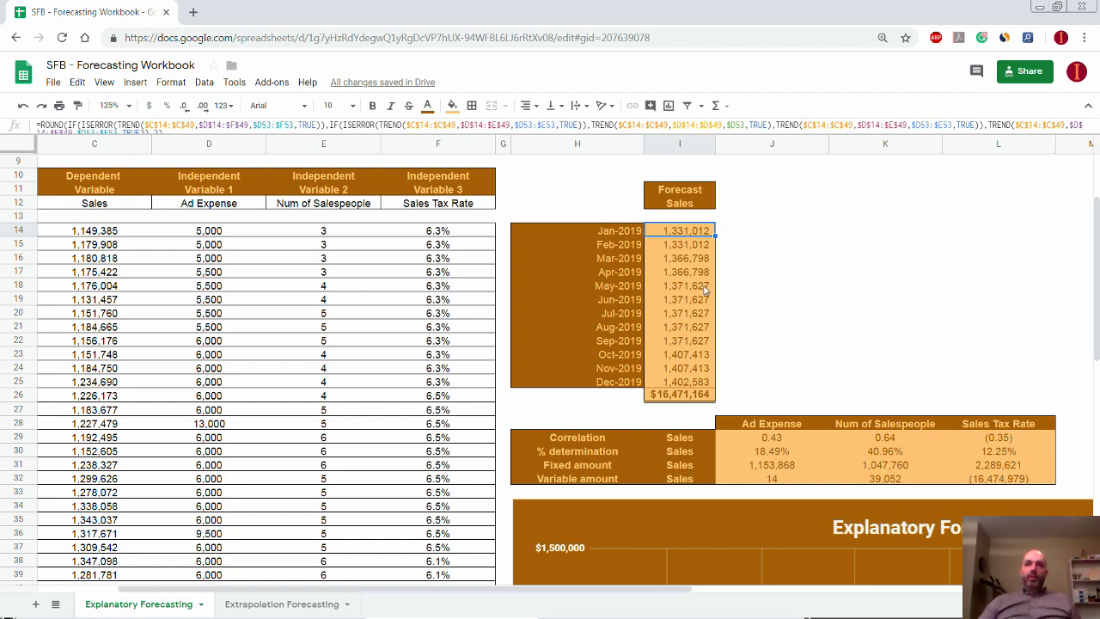
{"action": "left_click_drag", "start_coordinate": [698, 272], "coordinate": [703, 342]}
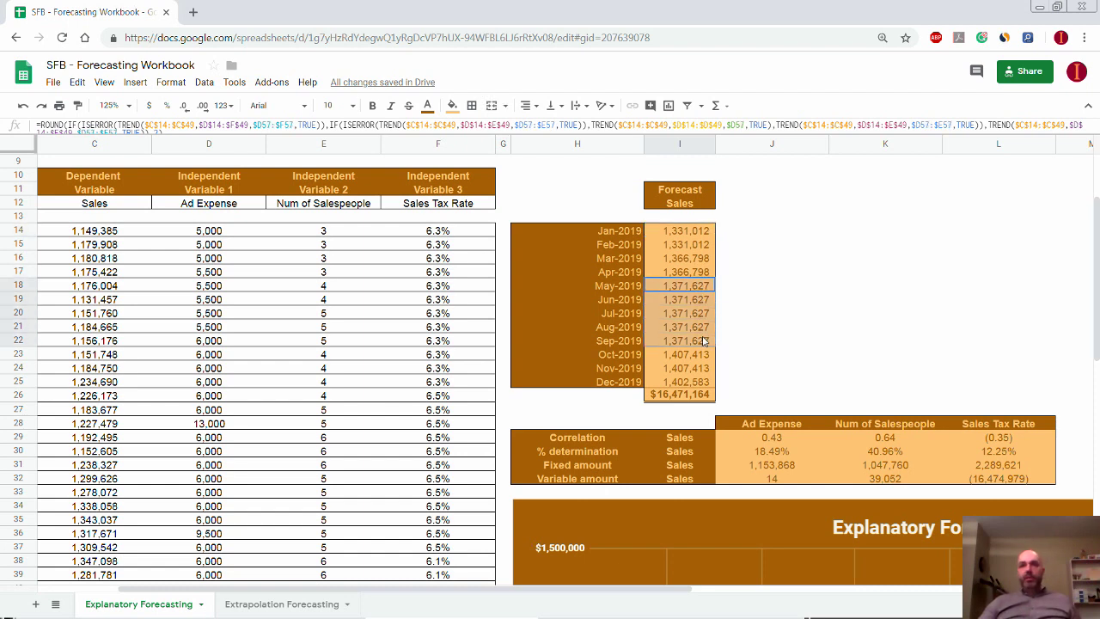
{"action": "left_click", "coordinate": [581, 409]}
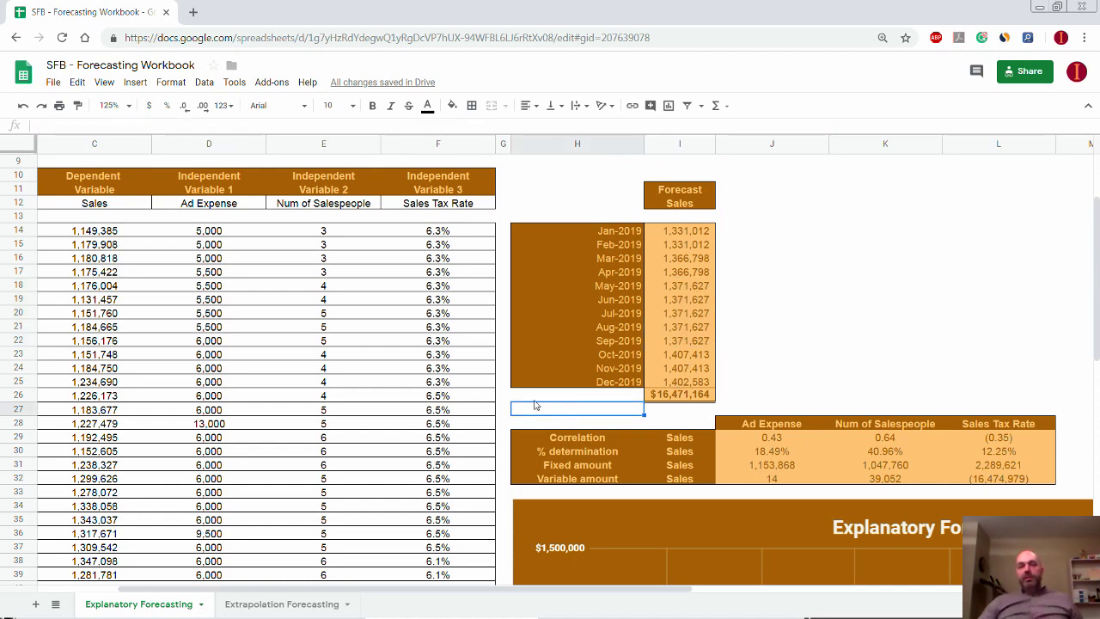
{"action": "left_click", "coordinate": [504, 399]}
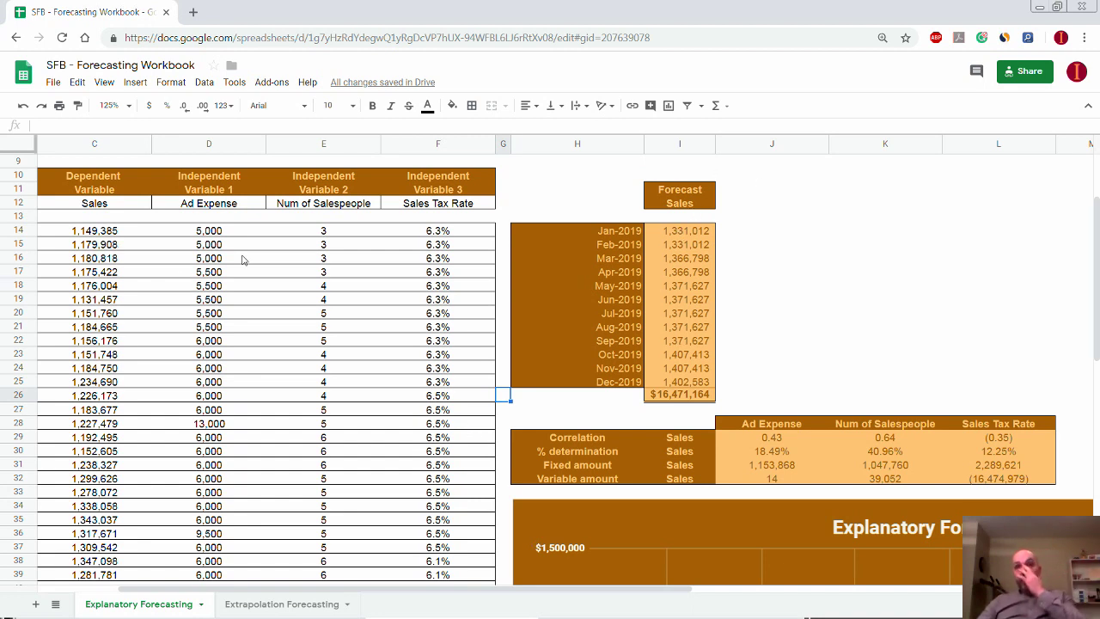
Review the Jan-2019 through Dec-2019 forecast sales and inspect the formula of the total beneath them.
{"action": "scroll", "coordinate": [378, 498], "scroll_direction": "down", "scroll_amount": 1}
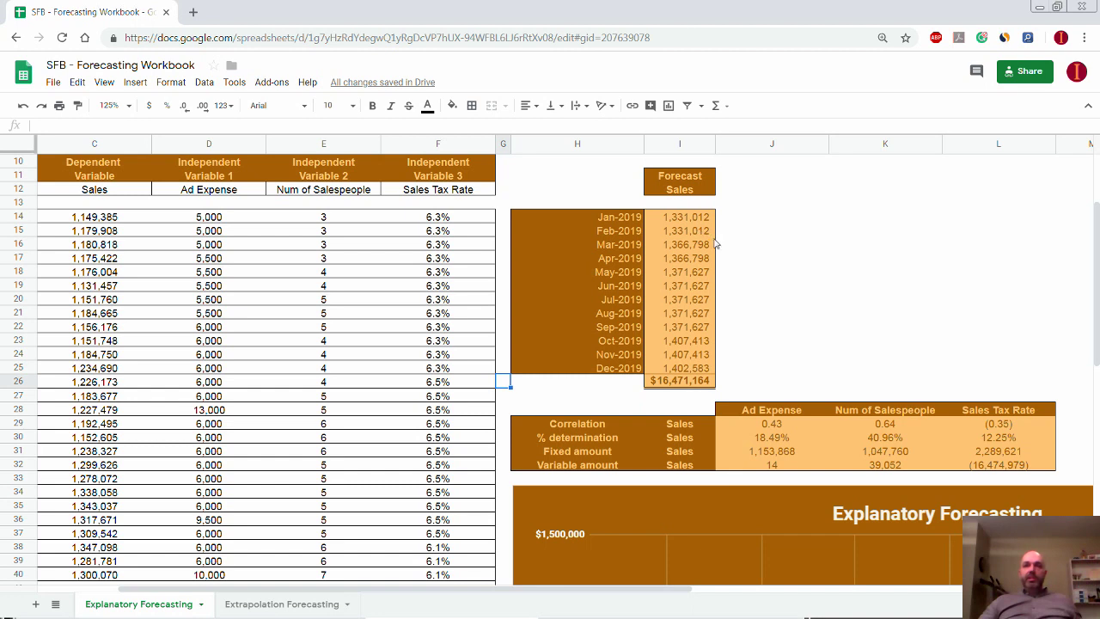
{"action": "left_click_drag", "start_coordinate": [726, 220], "coordinate": [753, 371]}
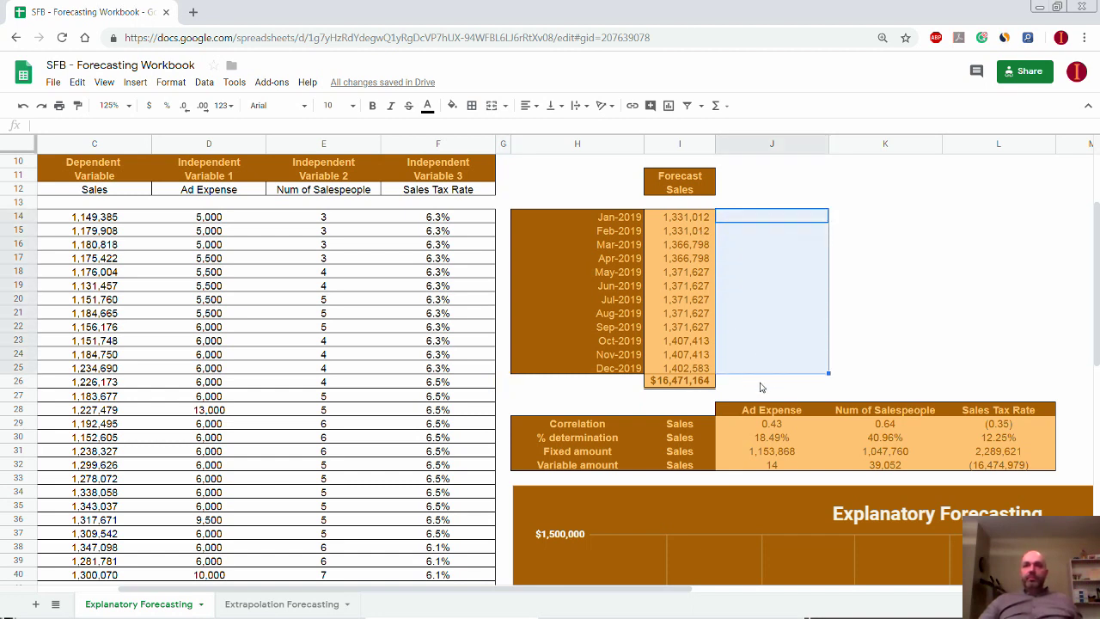
{"action": "left_click", "coordinate": [765, 383]}
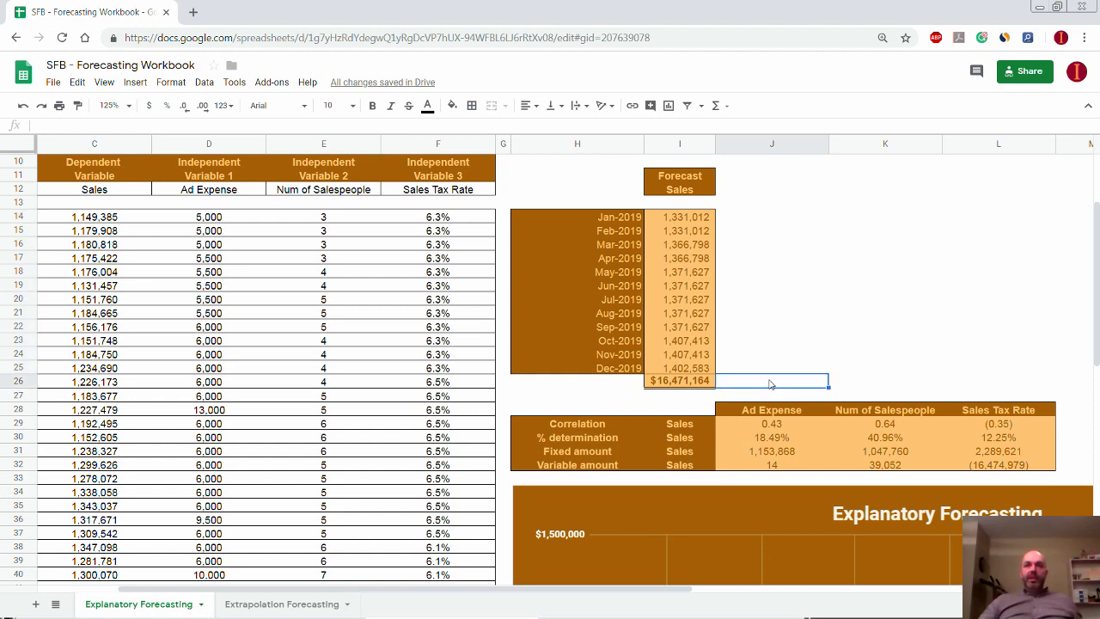
{"action": "left_click_drag", "start_coordinate": [756, 203], "coordinate": [762, 382]}
{"action": "left_click_drag", "start_coordinate": [685, 222], "coordinate": [686, 371]}
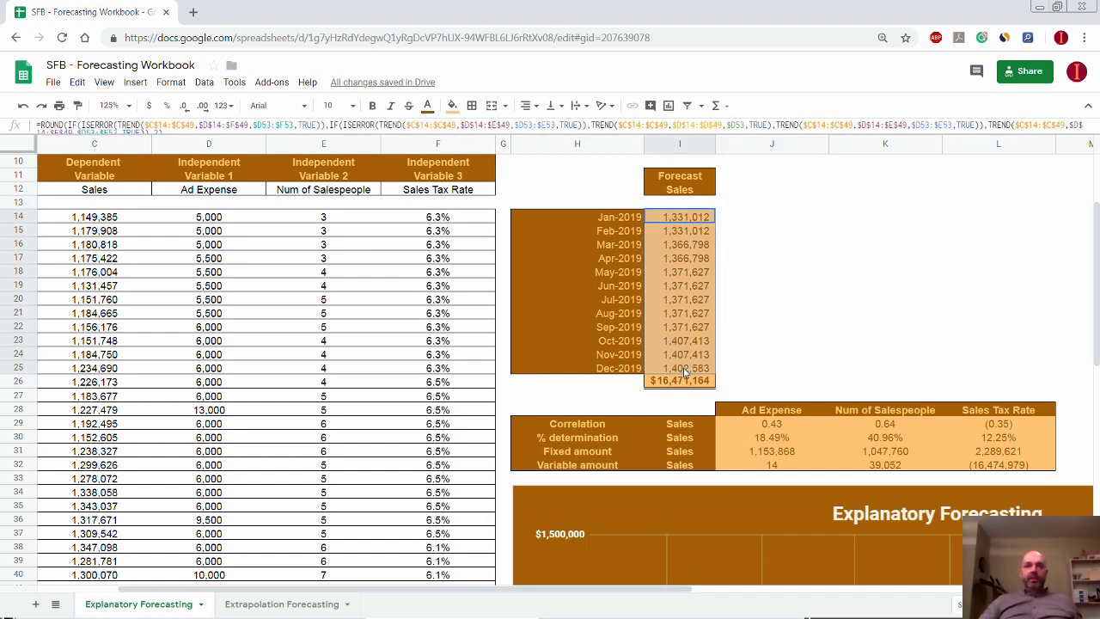
{"action": "left_click", "coordinate": [656, 381]}
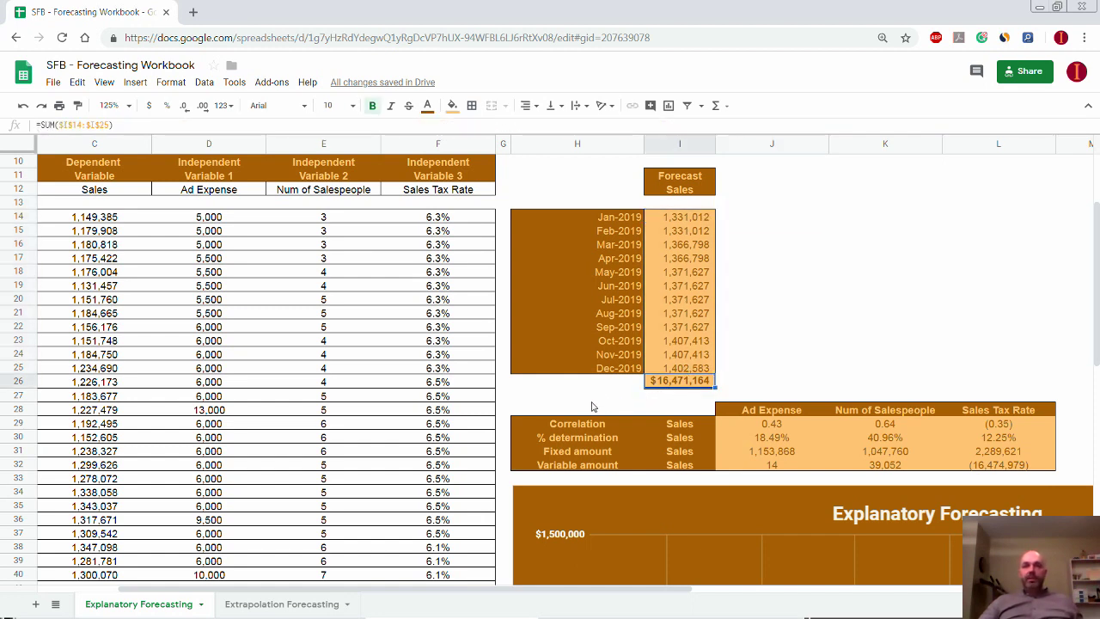
Look over the correlation table, the historical inputs and the planned 2019 values that feed the forecast.
{"action": "scroll", "coordinate": [594, 404], "scroll_direction": "down", "scroll_amount": 1}
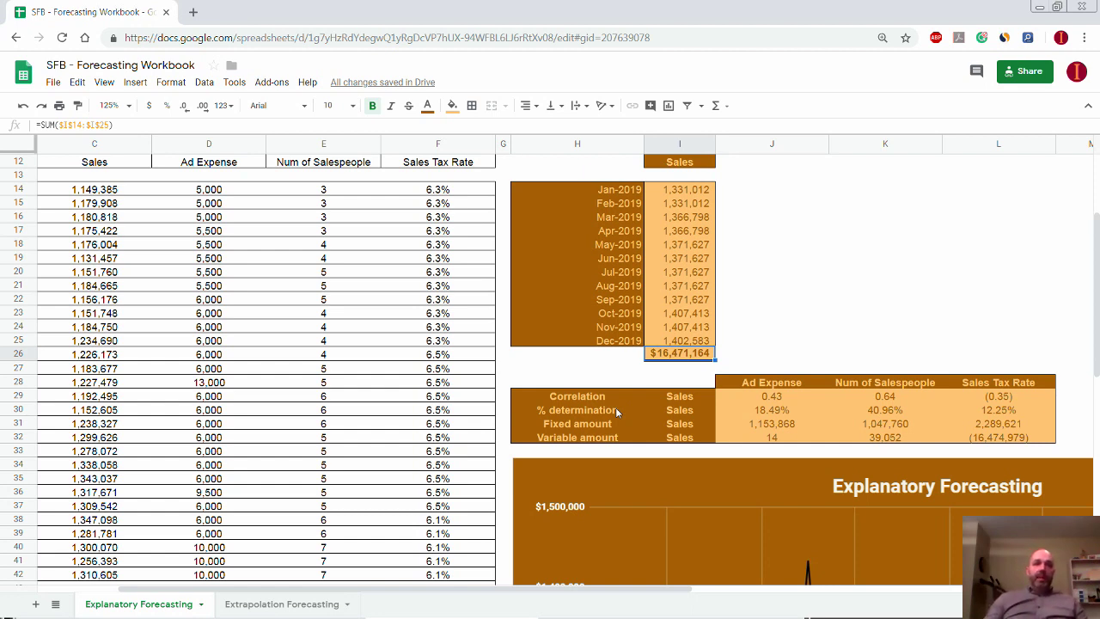
{"action": "scroll", "coordinate": [323, 443], "scroll_direction": "down", "scroll_amount": 2}
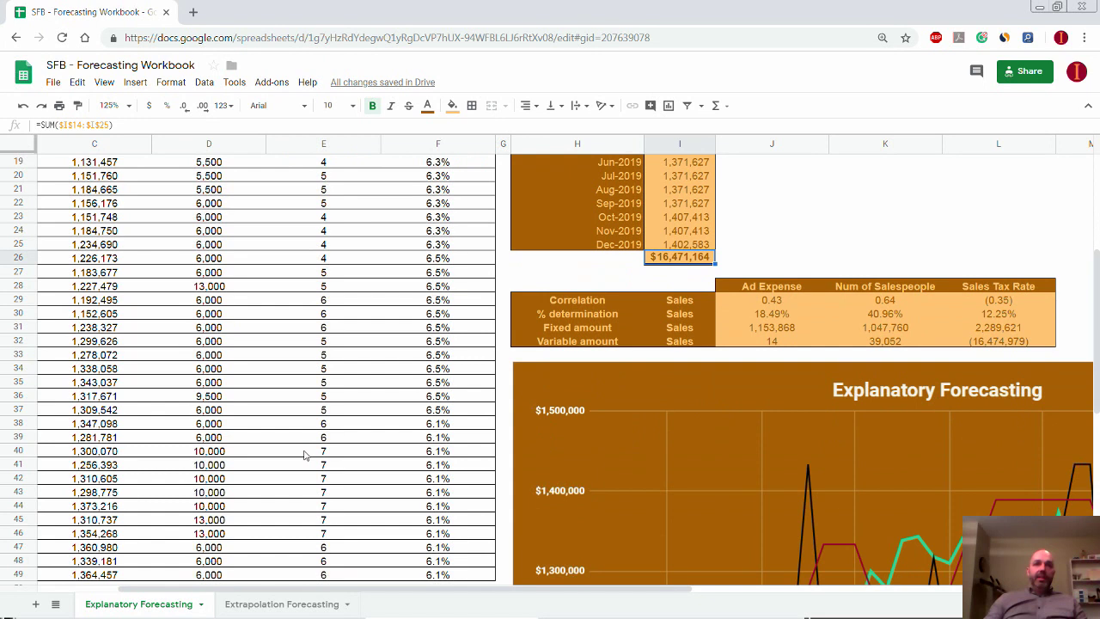
{"action": "scroll", "coordinate": [305, 456], "scroll_direction": "down", "scroll_amount": 5}
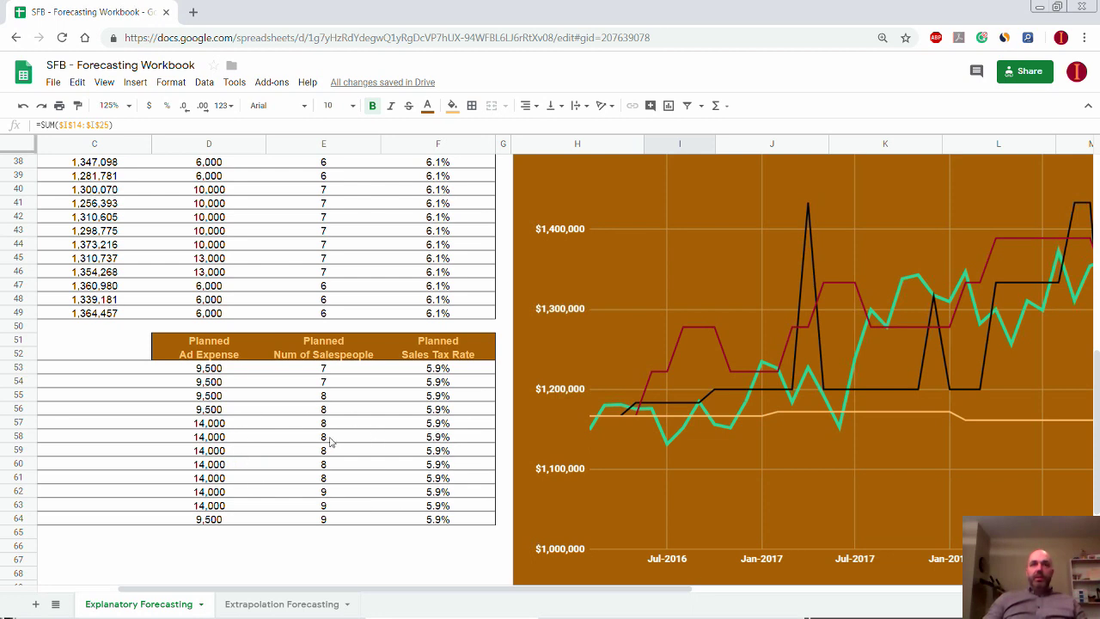
{"action": "scroll", "coordinate": [325, 447], "scroll_direction": "up", "scroll_amount": 1}
{"action": "scroll", "coordinate": [325, 447], "scroll_direction": "up", "scroll_amount": 2}
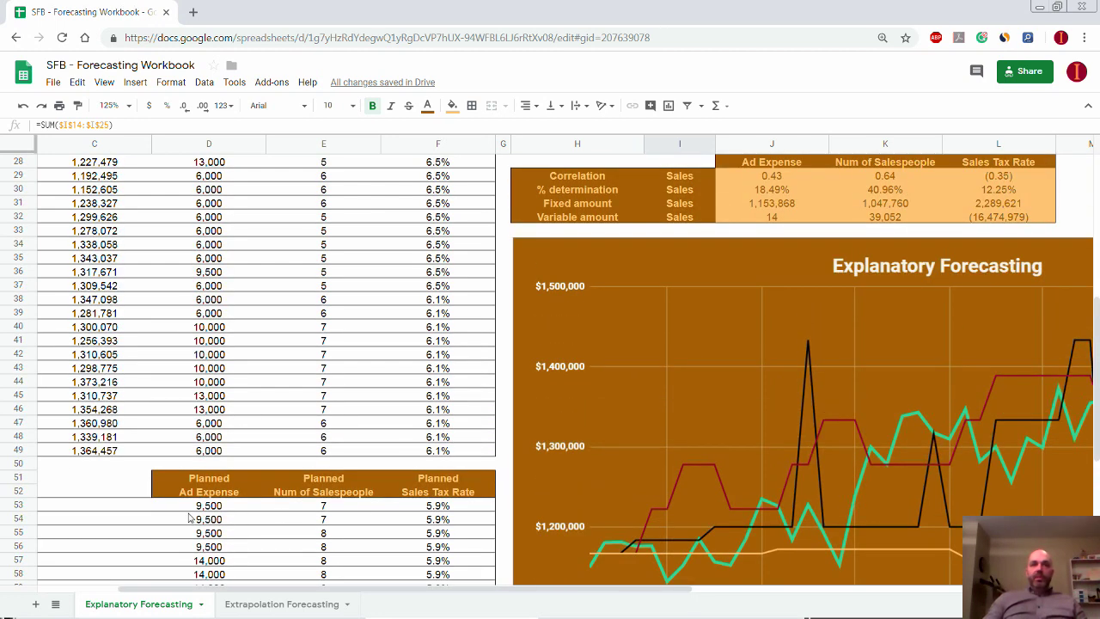
Compare the Jan-2016 sales value with that month's ad expense and number of salespeople.
{"action": "scroll", "coordinate": [381, 250], "scroll_direction": "up", "scroll_amount": 6}
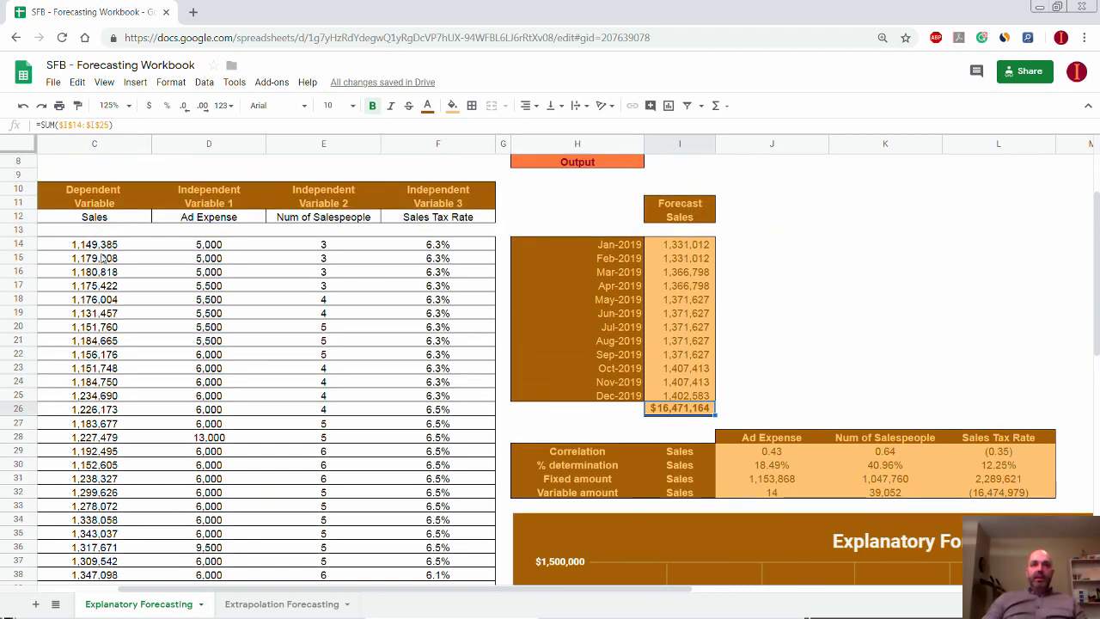
{"action": "left_click", "coordinate": [220, 247]}
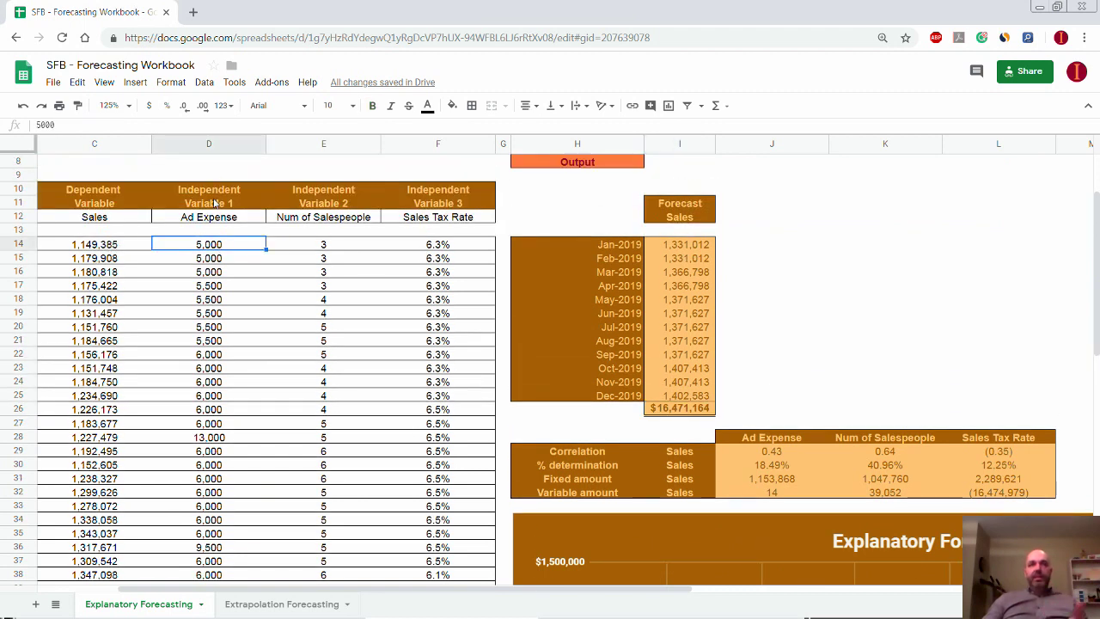
{"action": "left_click", "coordinate": [116, 247]}
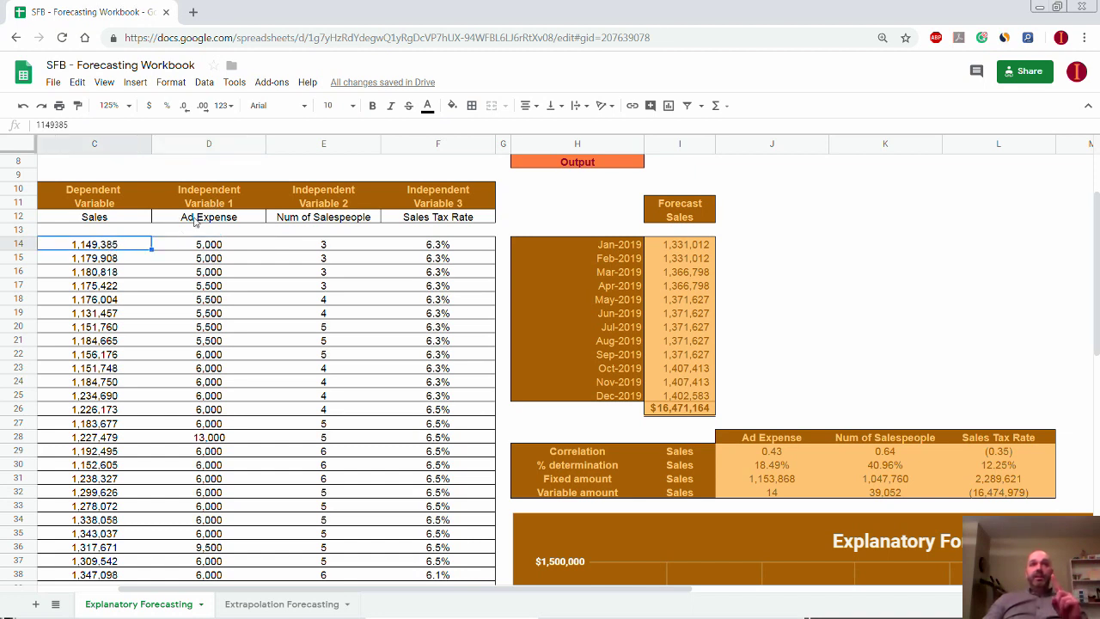
{"action": "left_click", "coordinate": [223, 248]}
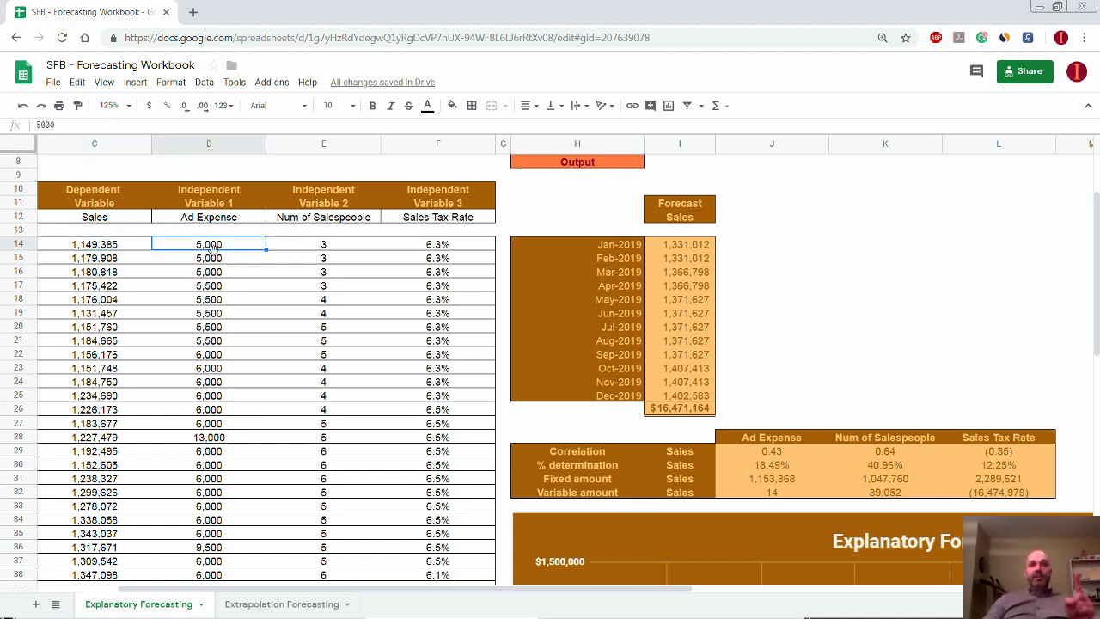
{"action": "left_click", "coordinate": [110, 249]}
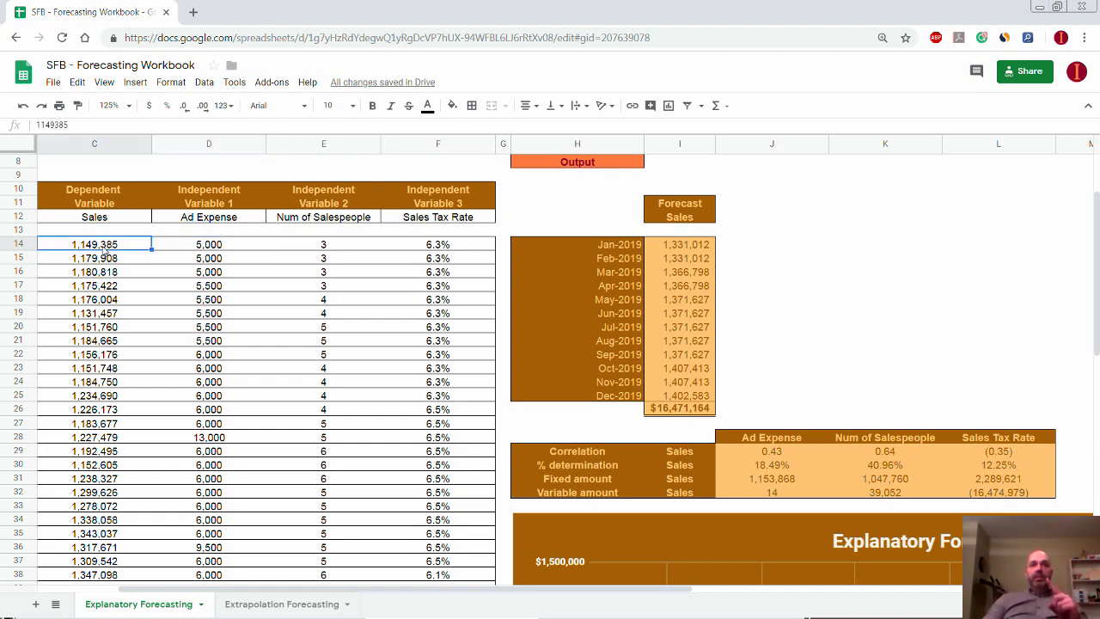
{"action": "left_click", "coordinate": [325, 246]}
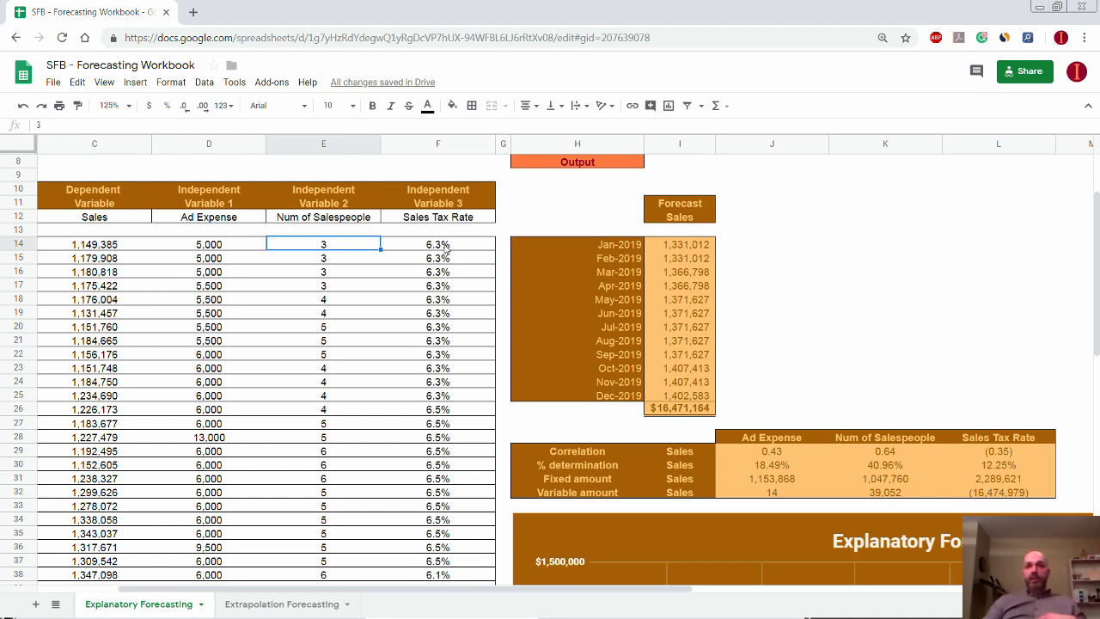
Select all planned ad expense, salespeople and sales tax rate values for 2019, and return to the forecast sales output.
{"action": "scroll", "coordinate": [401, 283], "scroll_direction": "down", "scroll_amount": 5}
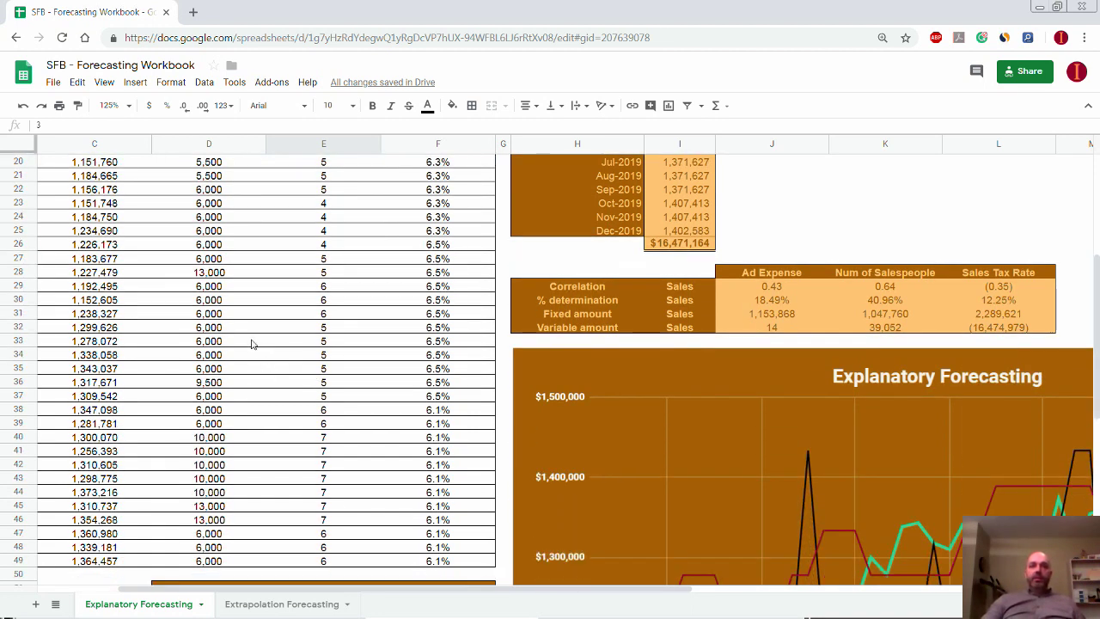
{"action": "scroll", "coordinate": [251, 344], "scroll_direction": "down", "scroll_amount": 6}
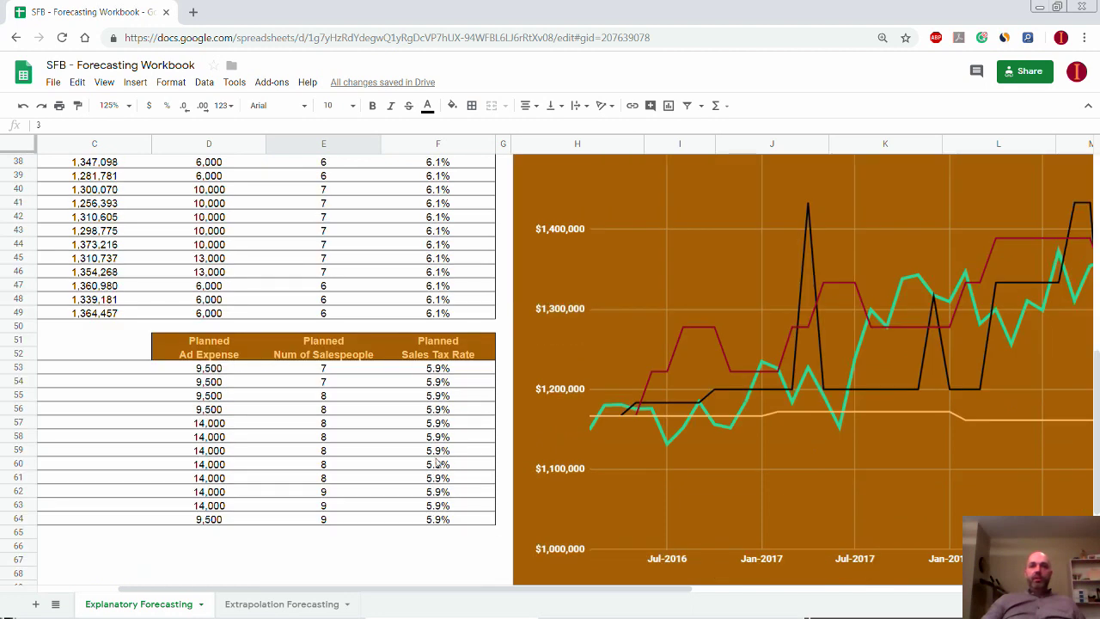
{"action": "left_click_drag", "start_coordinate": [202, 369], "coordinate": [420, 522]}
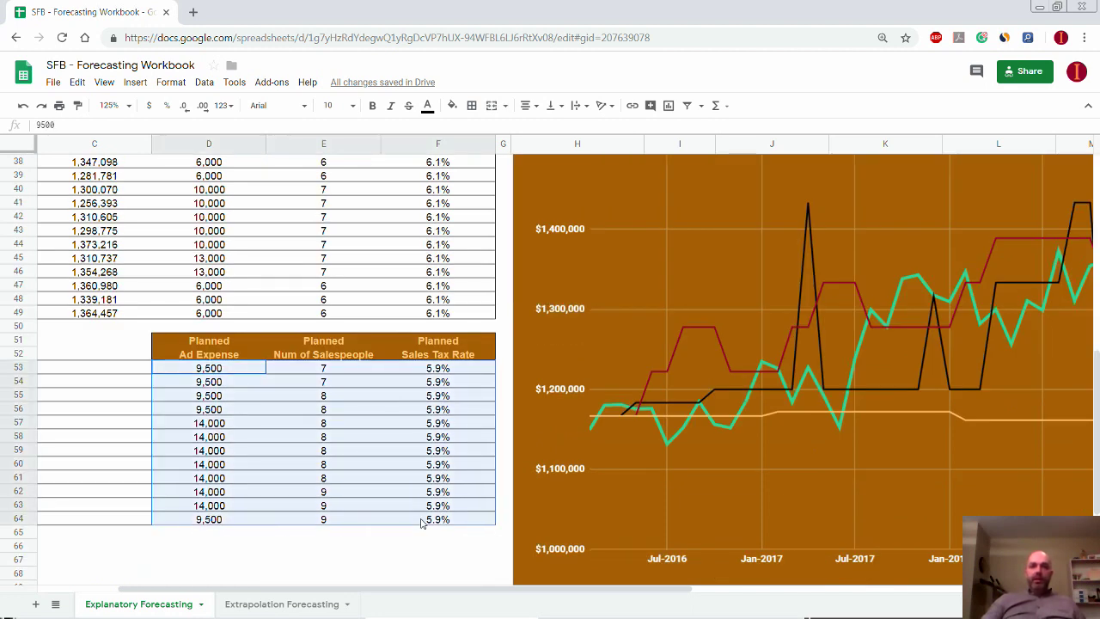
{"action": "scroll", "coordinate": [514, 383], "scroll_direction": "up", "scroll_amount": 1}
{"action": "scroll", "coordinate": [514, 389], "scroll_direction": "up", "scroll_amount": 1}
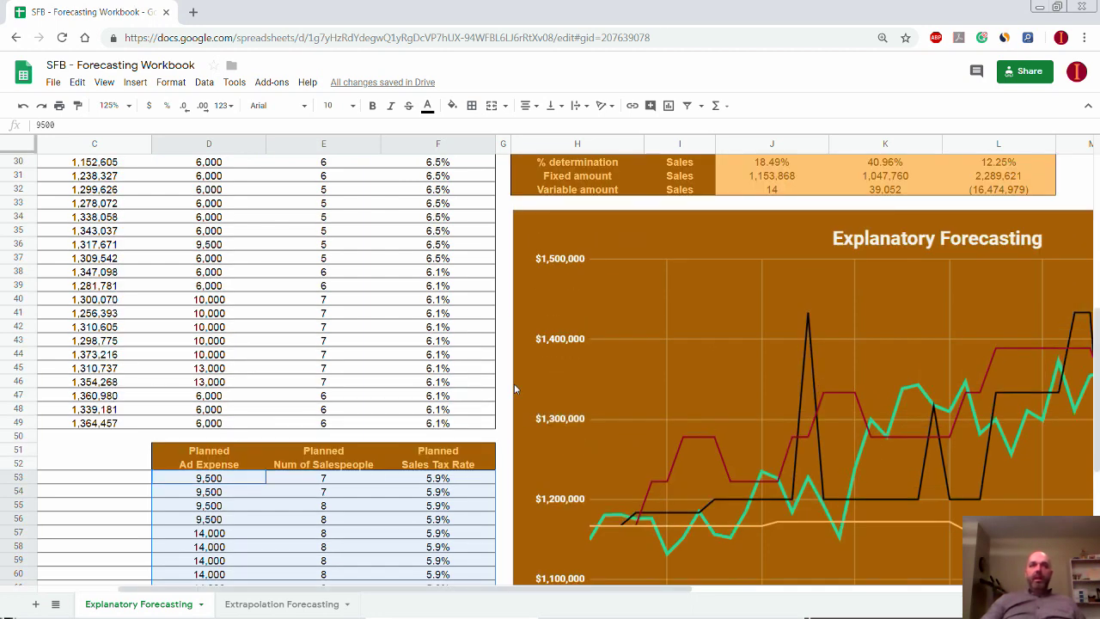
{"action": "scroll", "coordinate": [520, 372], "scroll_direction": "up", "scroll_amount": 5}
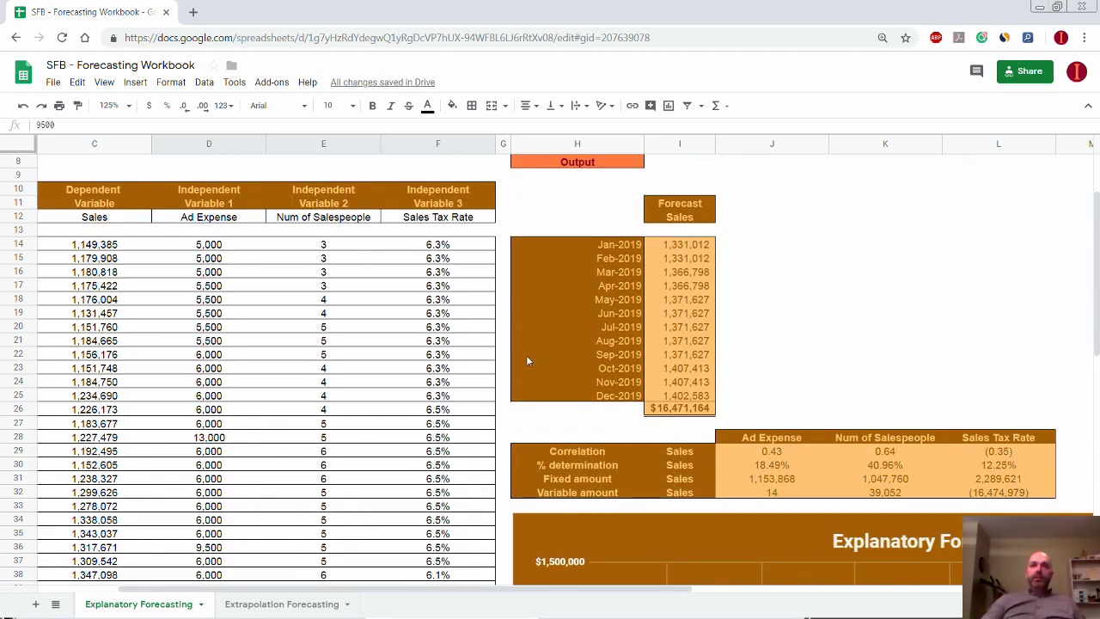
Compare the Jan-2019 and Feb-2019 forecast sales with those months' planned ad expense, number of salespeople and sales tax rate.
{"action": "left_click", "coordinate": [673, 246]}
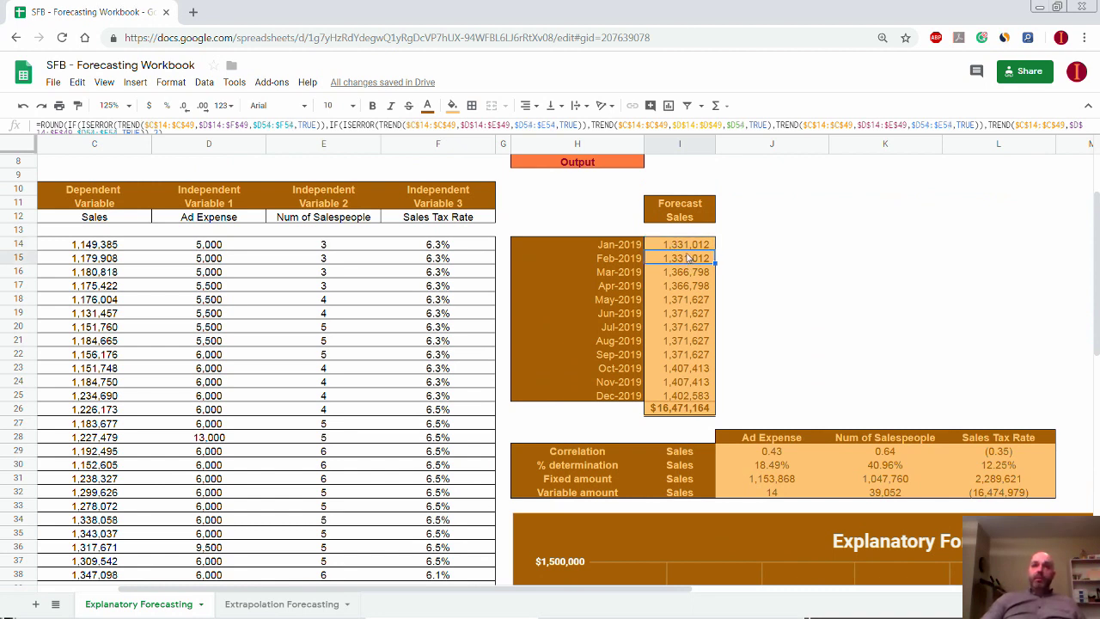
{"action": "scroll", "coordinate": [462, 350], "scroll_direction": "down", "scroll_amount": 3}
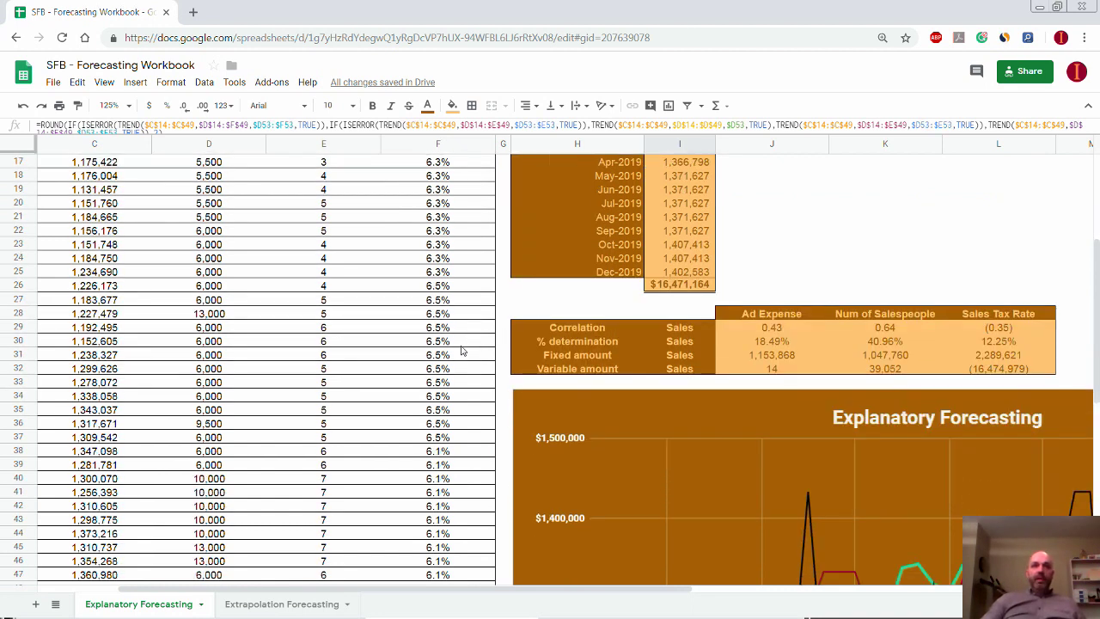
{"action": "scroll", "coordinate": [462, 351], "scroll_direction": "down", "scroll_amount": 5}
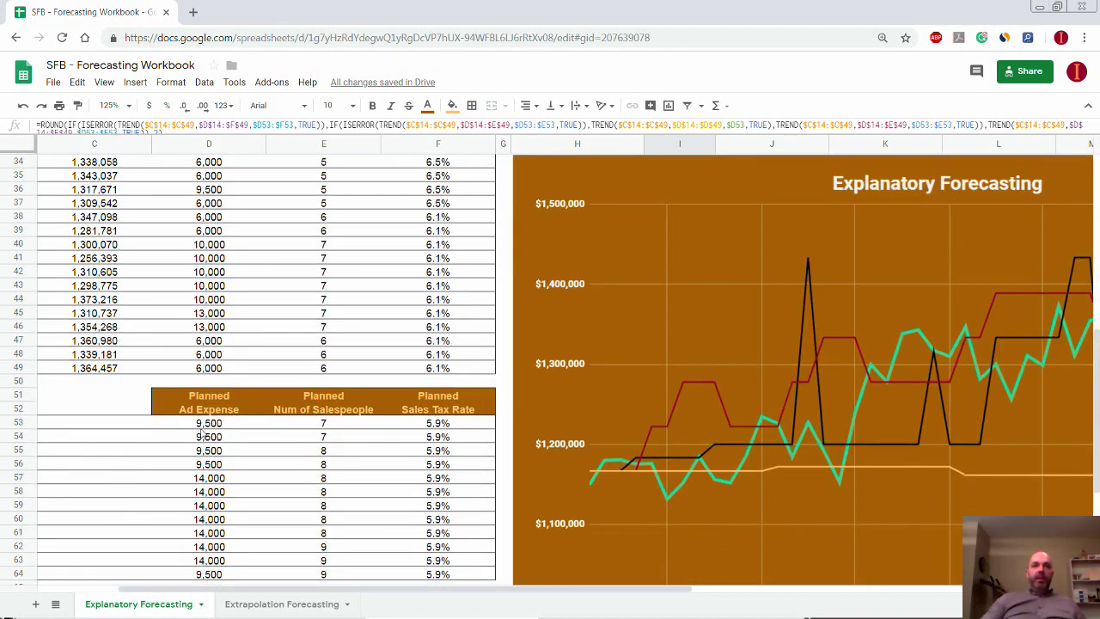
{"action": "left_click_drag", "start_coordinate": [201, 425], "coordinate": [215, 438]}
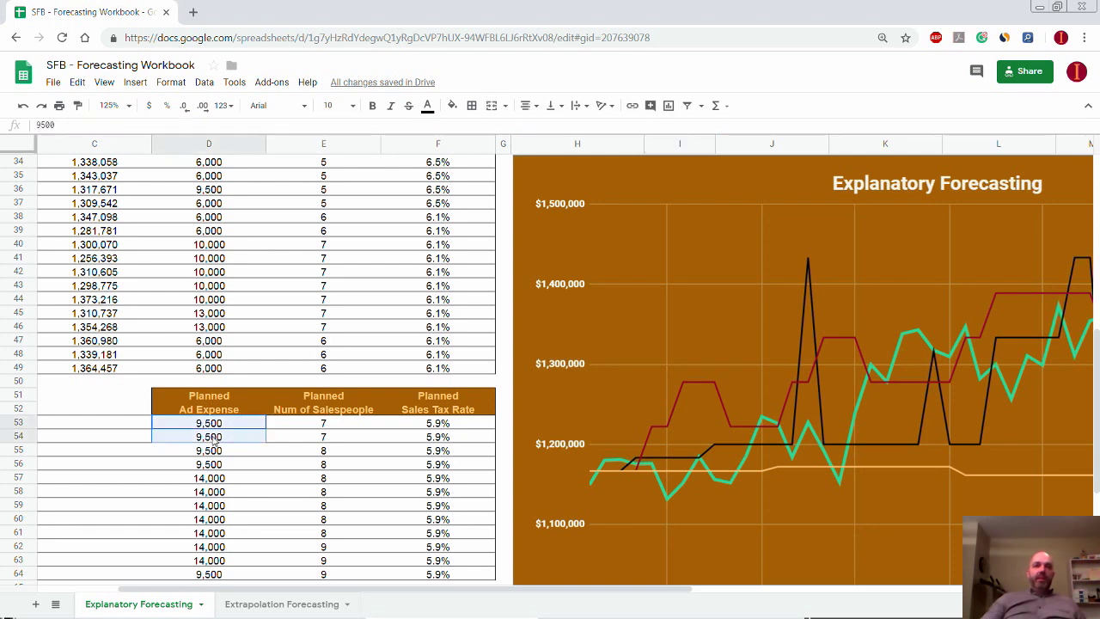
{"action": "left_click_drag", "start_coordinate": [312, 423], "coordinate": [313, 439]}
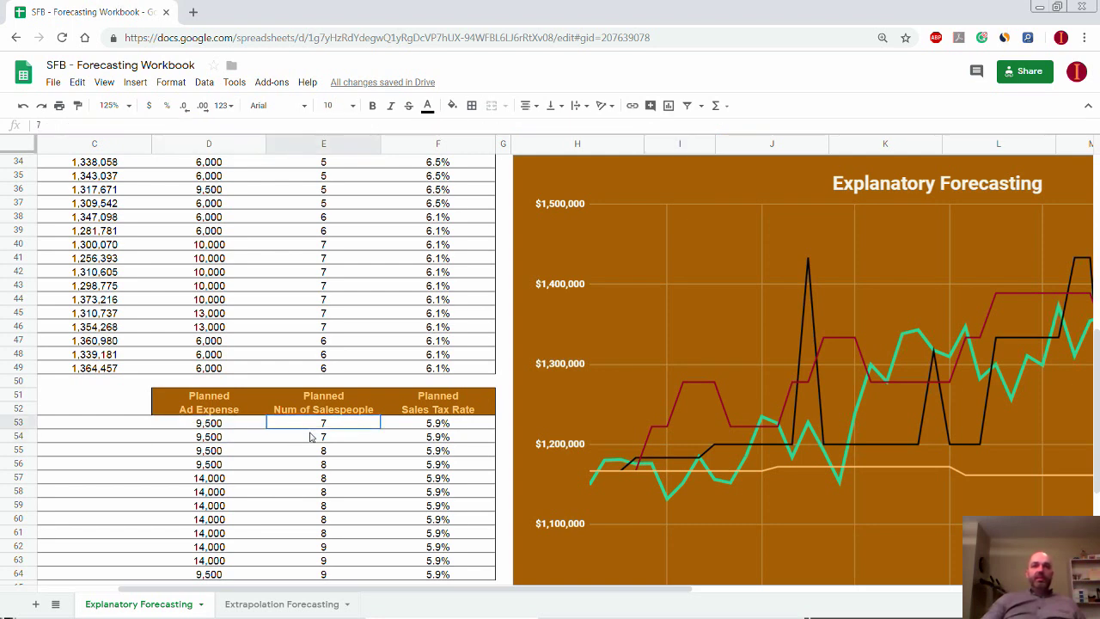
{"action": "left_click_drag", "start_coordinate": [437, 424], "coordinate": [436, 440]}
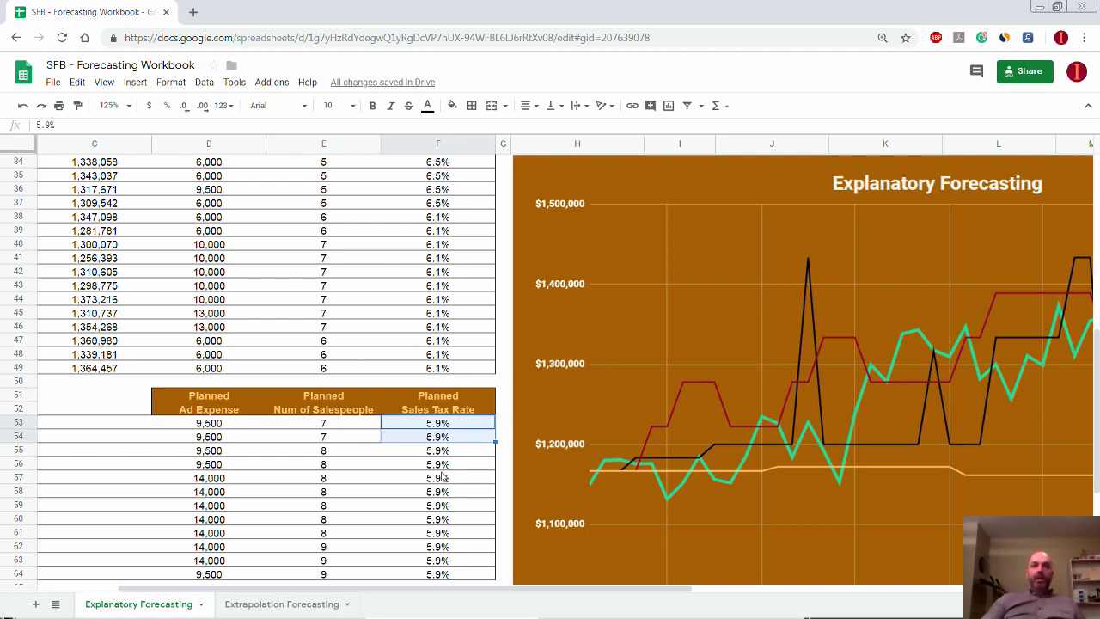
Compare the Feb-2019 forecast with the Mar-2019 and Apr-2019 forecasts, checking the planned number of salespeople for March.
{"action": "scroll", "coordinate": [500, 426], "scroll_direction": "up", "scroll_amount": 3}
{"action": "scroll", "coordinate": [500, 427], "scroll_direction": "up", "scroll_amount": 8}
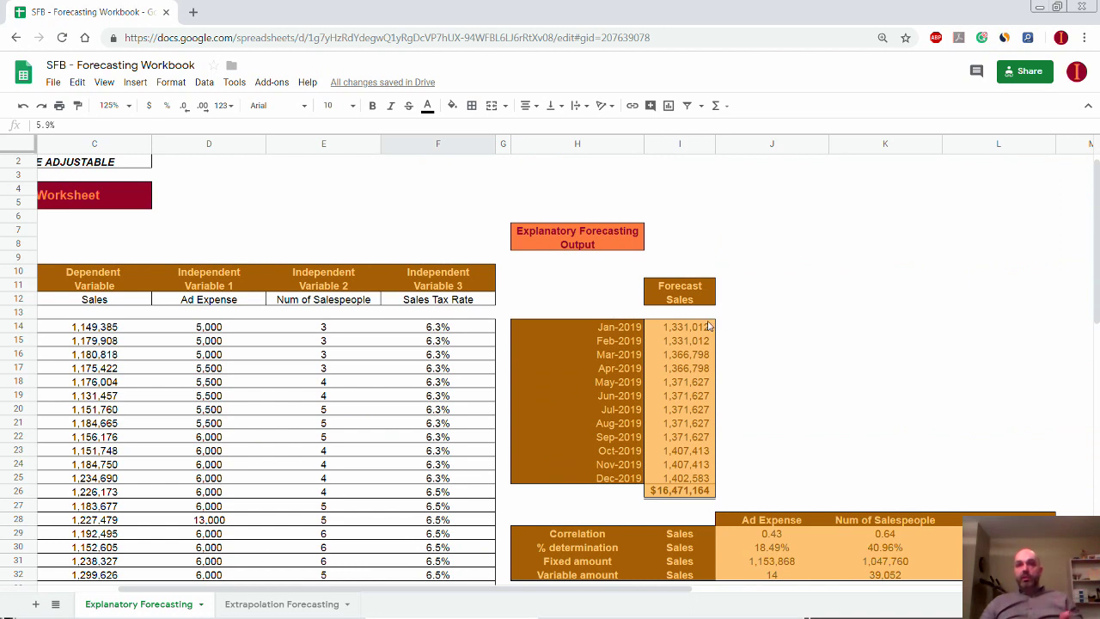
{"action": "left_click", "coordinate": [684, 340]}
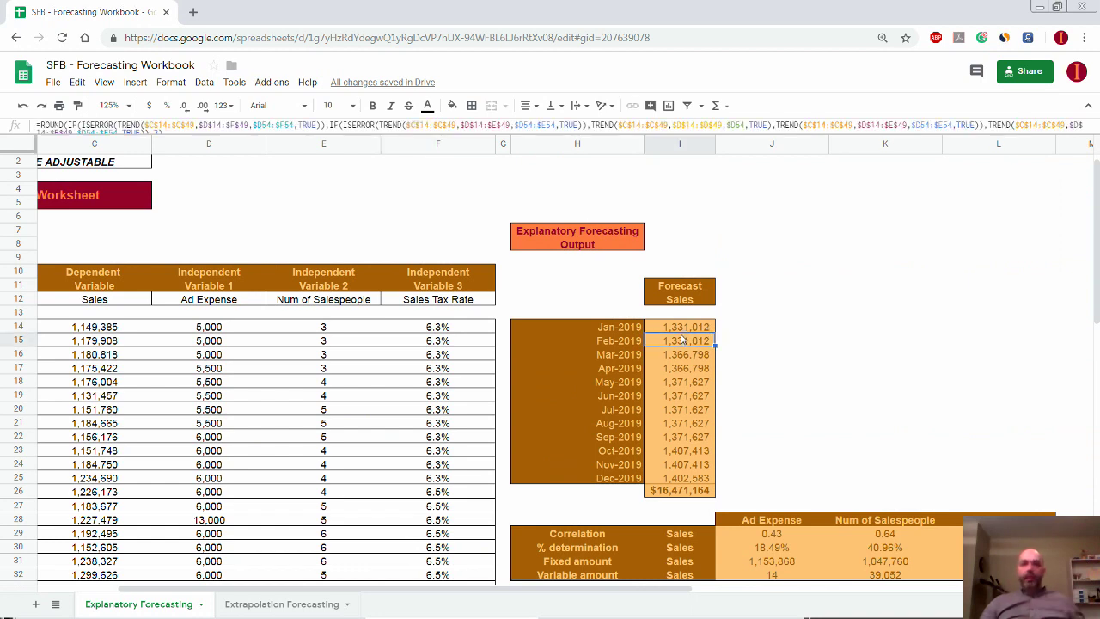
{"action": "scroll", "coordinate": [305, 464], "scroll_direction": "down", "scroll_amount": 3}
{"action": "scroll", "coordinate": [305, 464], "scroll_direction": "down", "scroll_amount": 9}
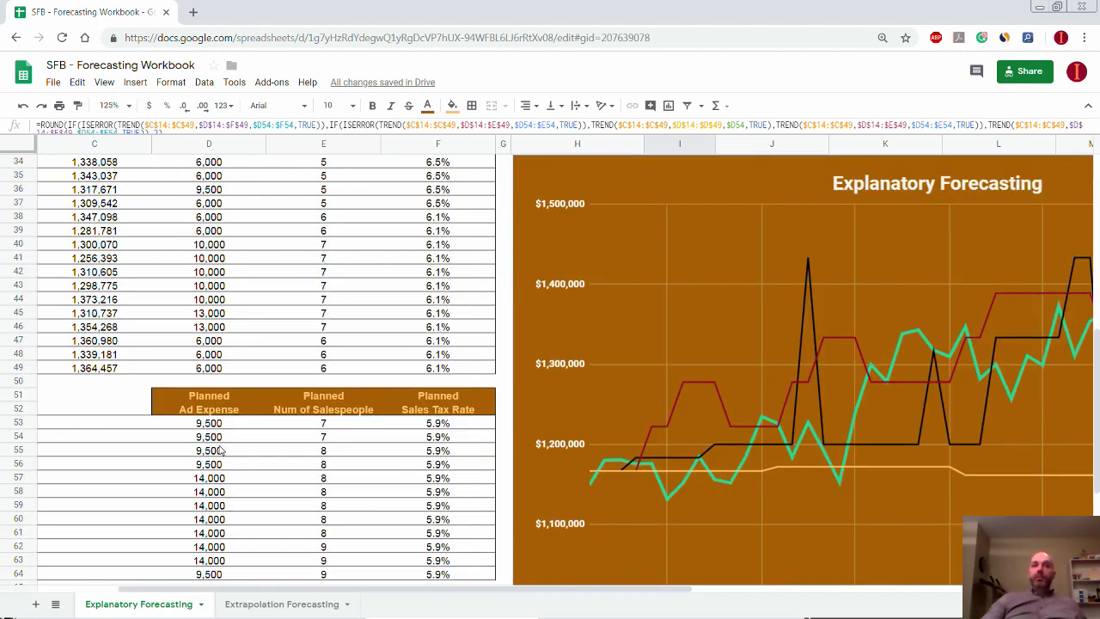
{"action": "left_click", "coordinate": [329, 454]}
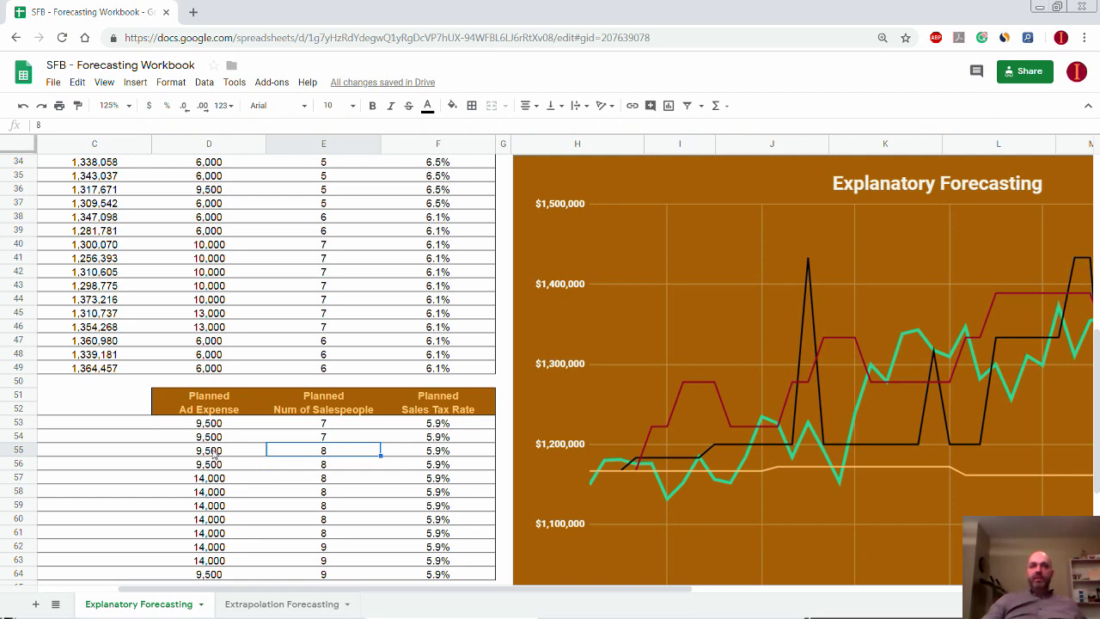
{"action": "scroll", "coordinate": [479, 419], "scroll_direction": "up", "scroll_amount": 10}
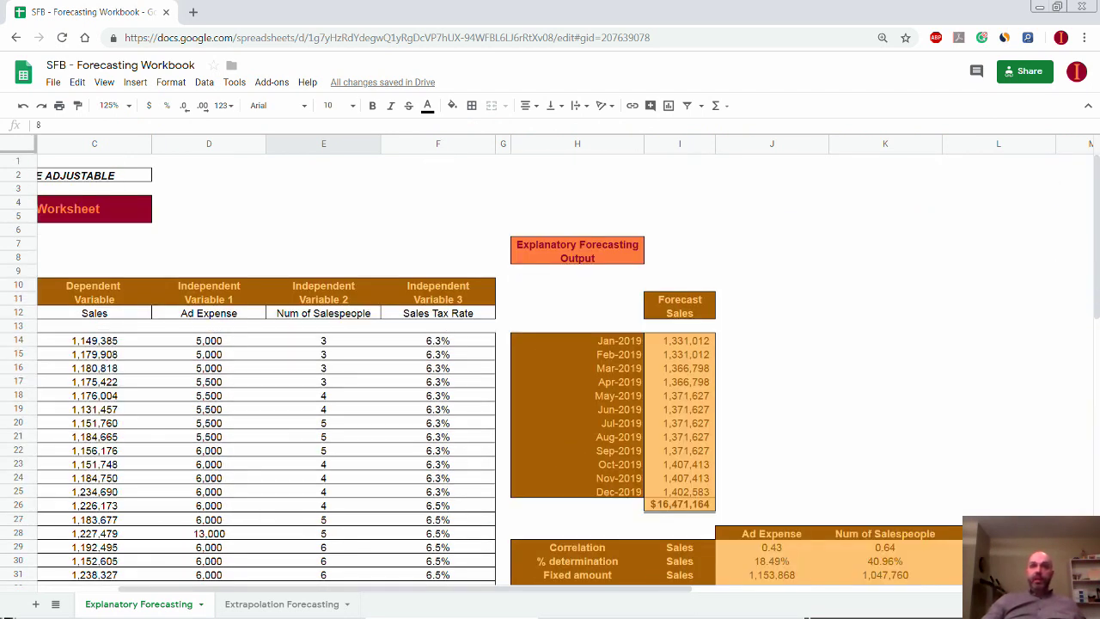
{"action": "left_click_drag", "start_coordinate": [684, 368], "coordinate": [684, 385]}
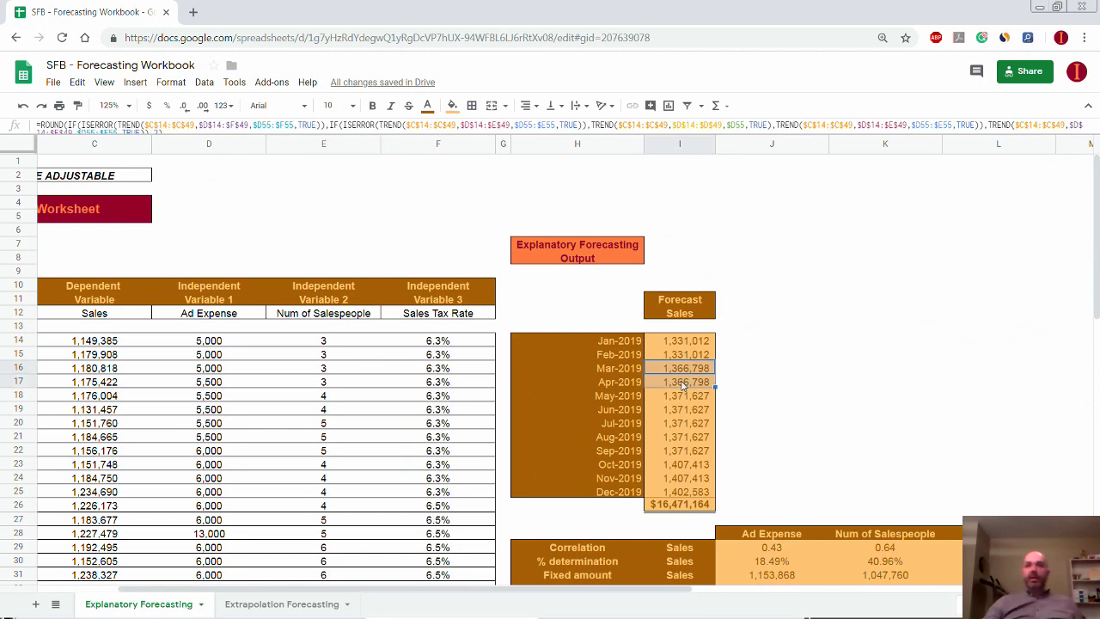
Select the three independent variable names, Ad Expense, Num of Salespeople and Sales Tax Rate, above the historical data.
{"action": "scroll", "coordinate": [684, 387], "scroll_direction": "down", "scroll_amount": 3}
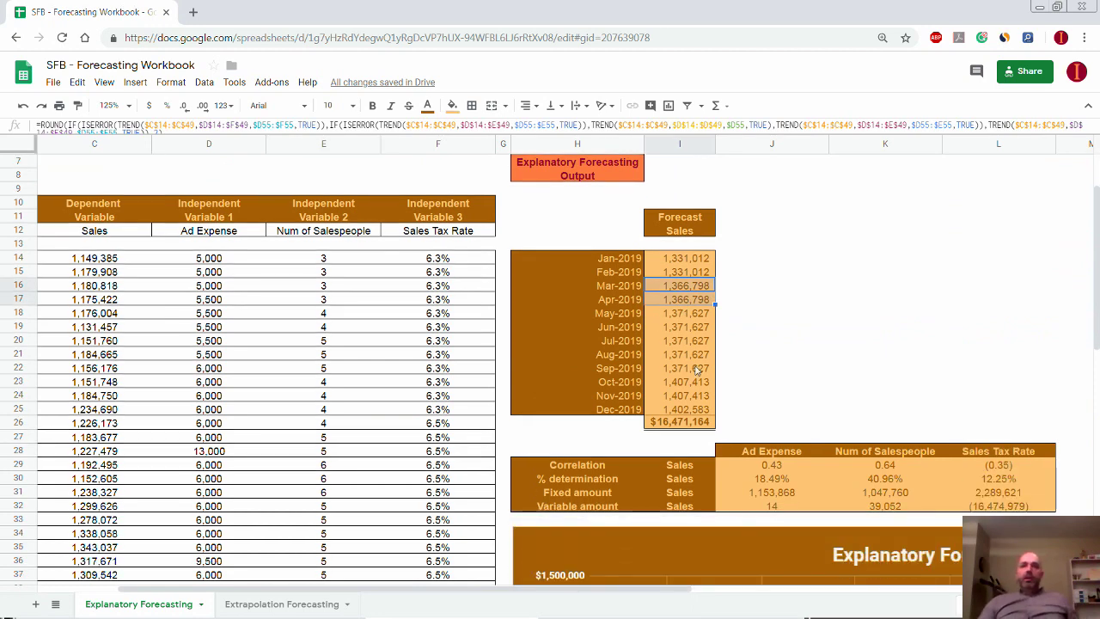
{"action": "scroll", "coordinate": [687, 426], "scroll_direction": "down", "scroll_amount": 2}
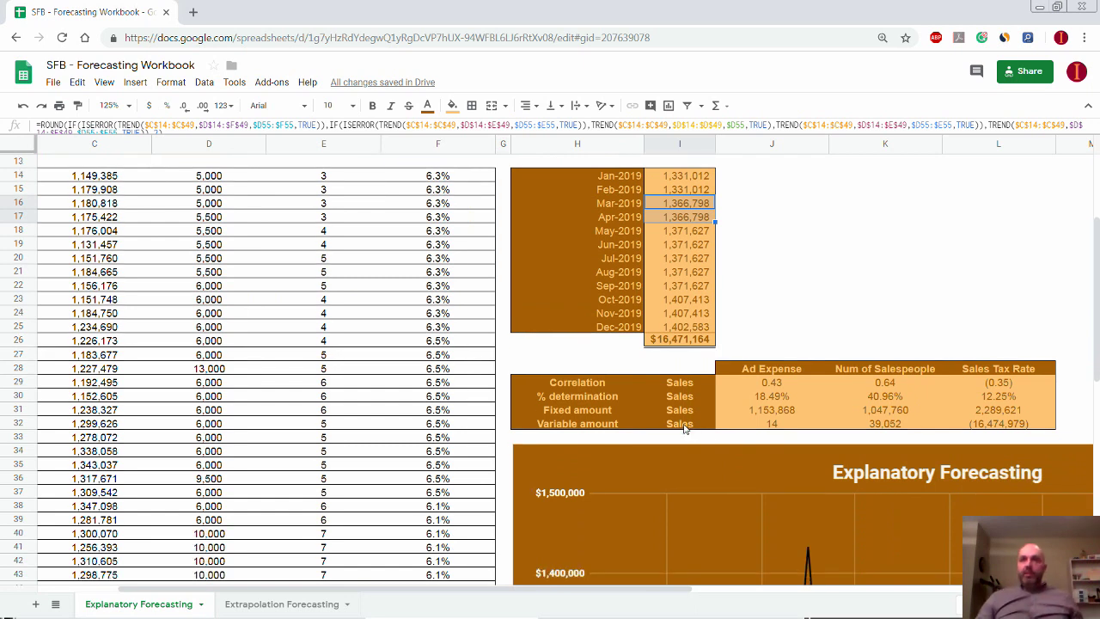
{"action": "left_click", "coordinate": [730, 343]}
{"action": "scroll", "coordinate": [730, 343], "scroll_direction": "up", "scroll_amount": 3}
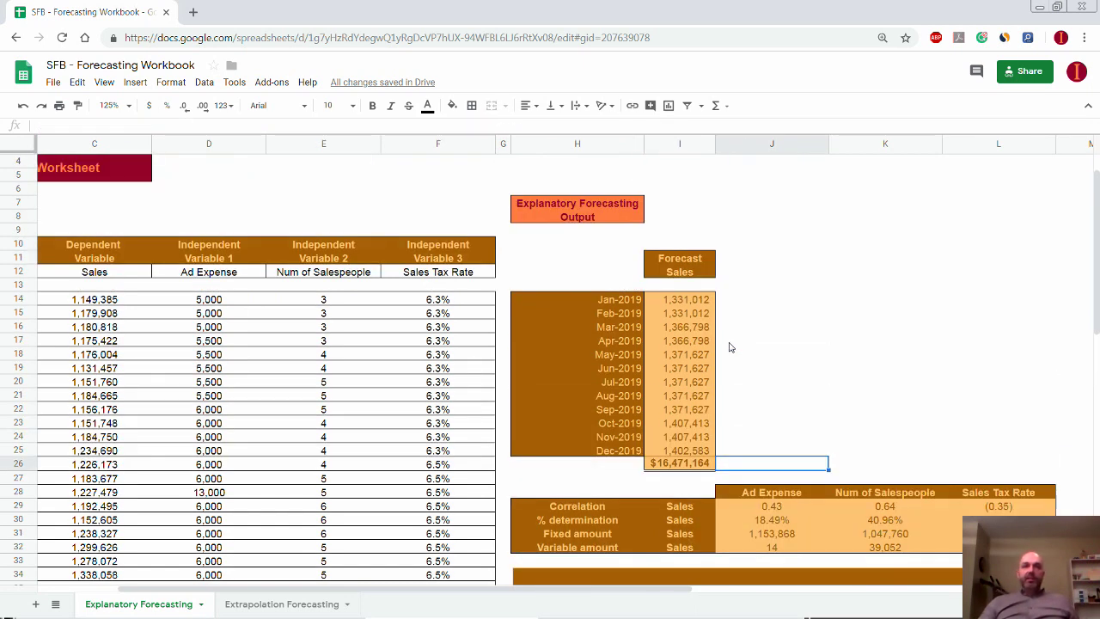
{"action": "left_click_drag", "start_coordinate": [189, 275], "coordinate": [445, 272]}
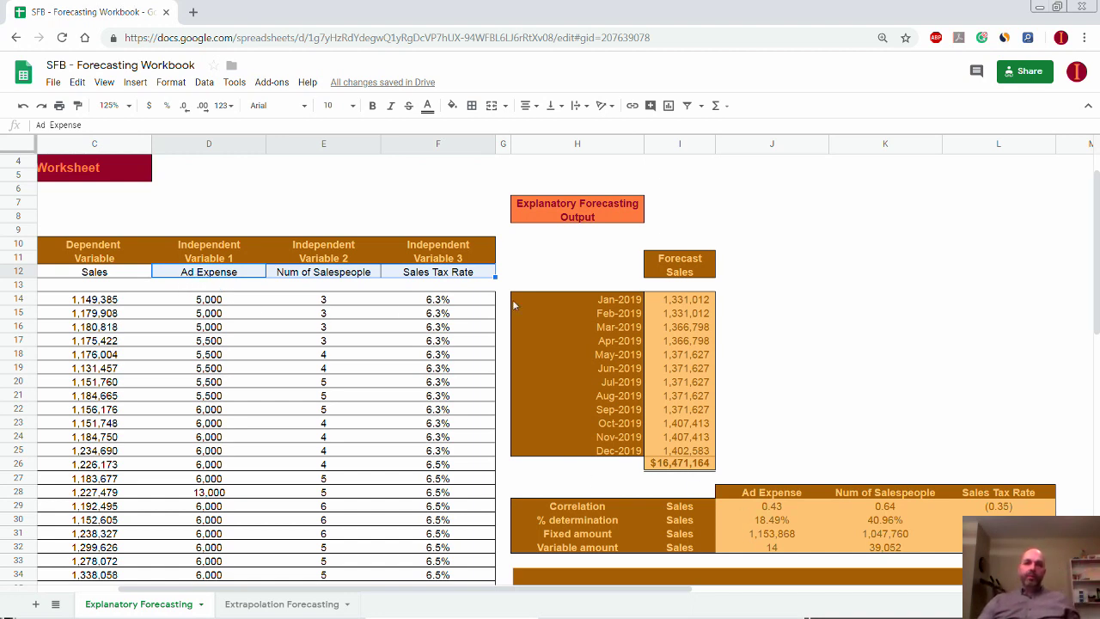
Select the whole correlation table, and match its column headings to the three independent variable names in row 12.
{"action": "scroll", "coordinate": [666, 310], "scroll_direction": "down", "scroll_amount": 3}
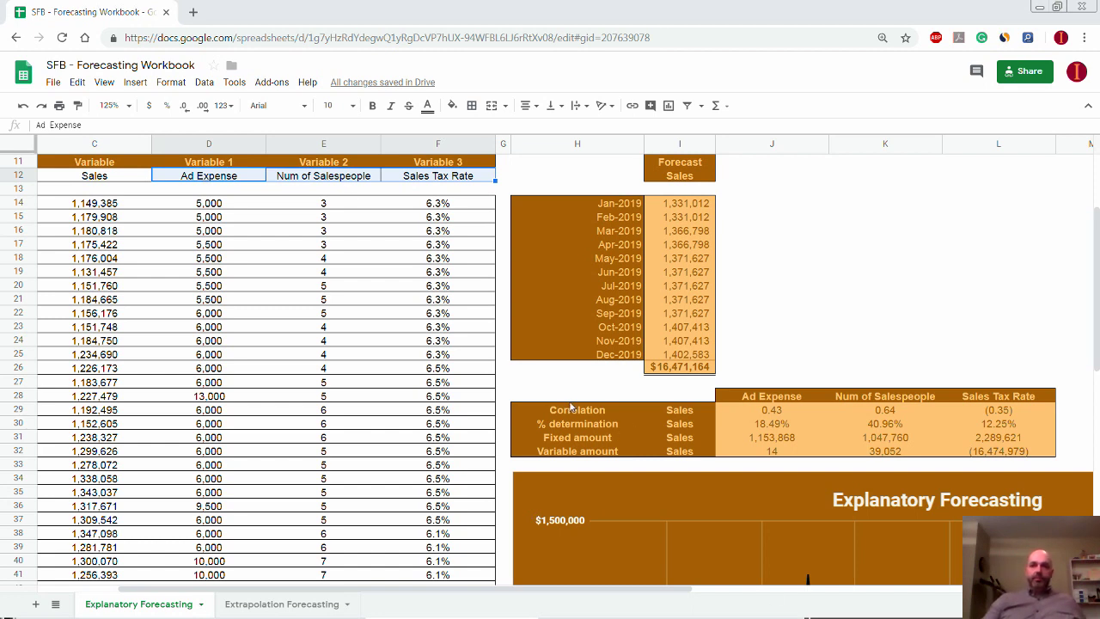
{"action": "left_click_drag", "start_coordinate": [568, 398], "coordinate": [703, 401]}
{"action": "left_click_drag", "start_coordinate": [847, 415], "coordinate": [1005, 455]}
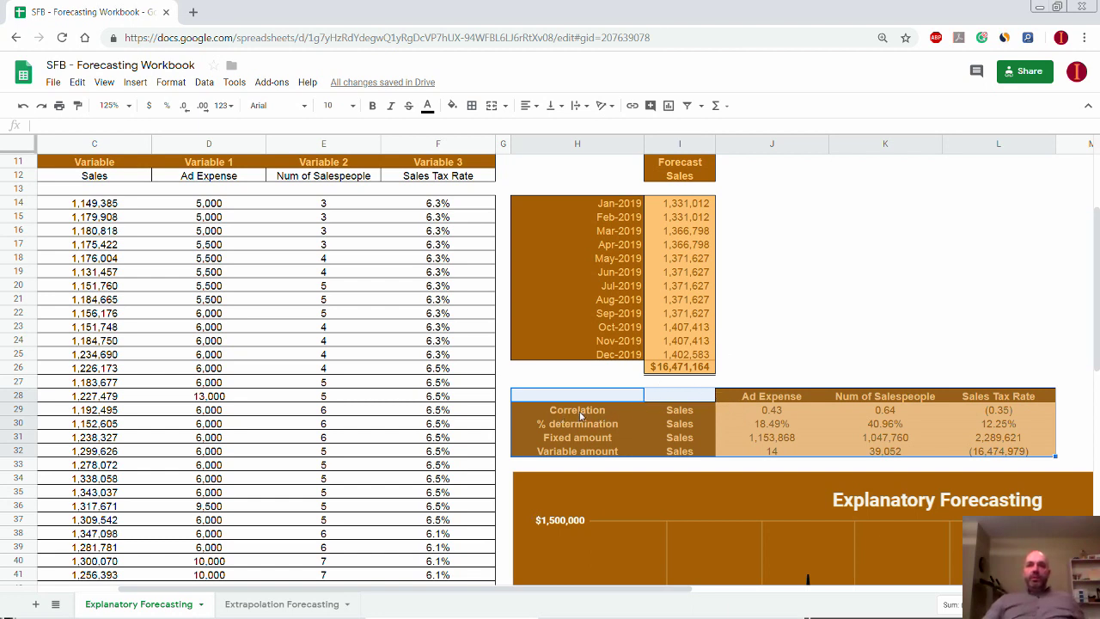
{"action": "left_click_drag", "start_coordinate": [768, 397], "coordinate": [983, 401]}
{"action": "left_click", "coordinate": [239, 178]}
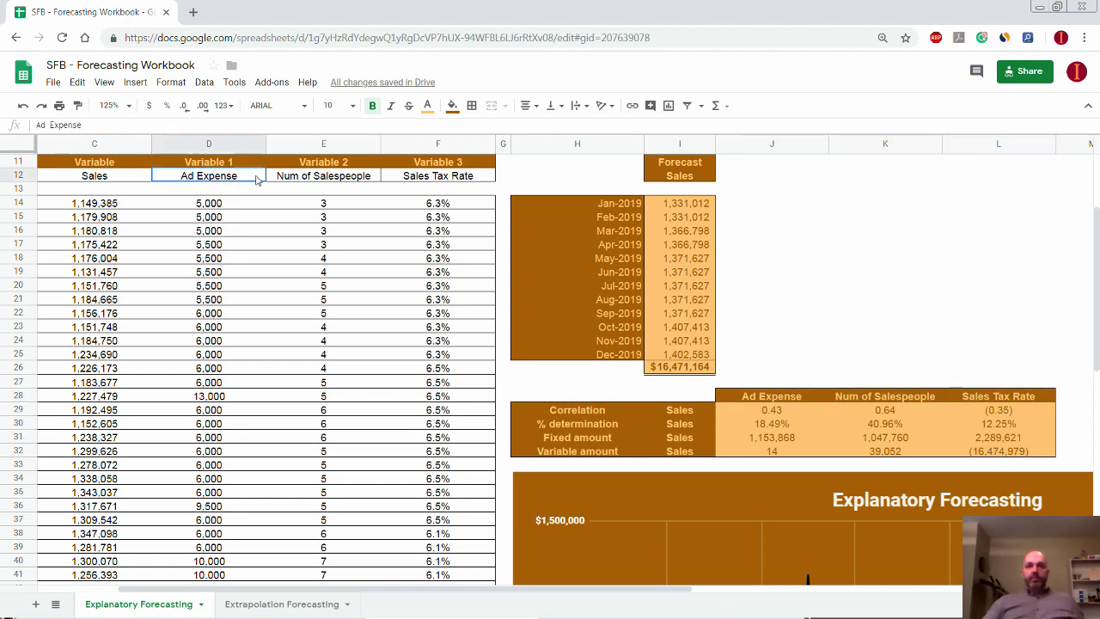
{"action": "left_click_drag", "start_coordinate": [239, 177], "coordinate": [389, 181]}
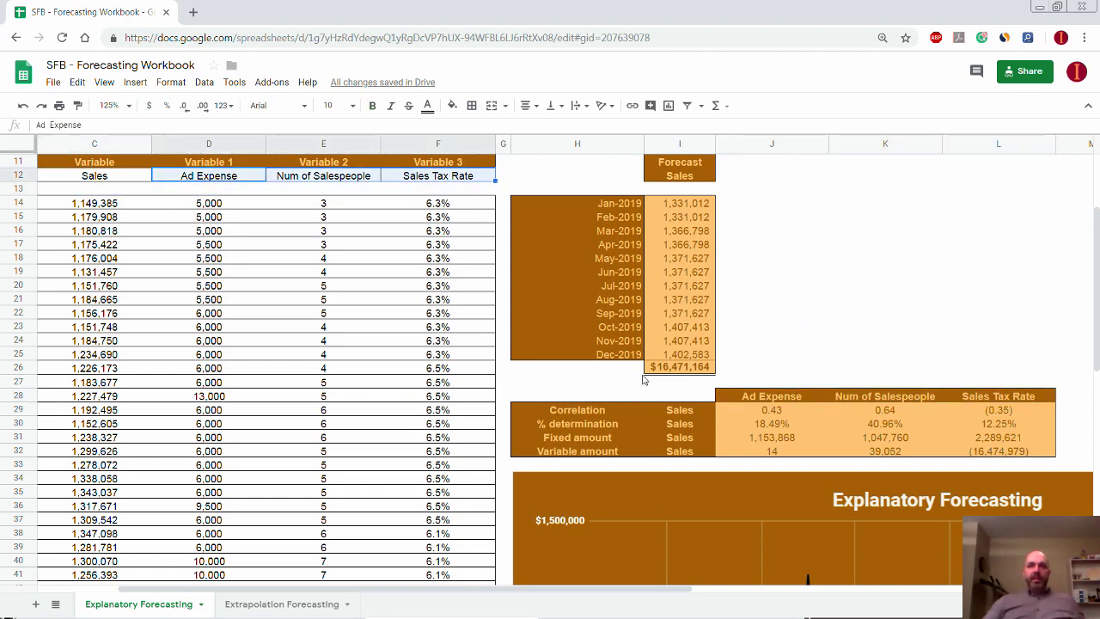
Examine the Correlation row label and how the Sales and Ad Expense labels of the table pair the two variables.
{"action": "left_click", "coordinate": [587, 411]}
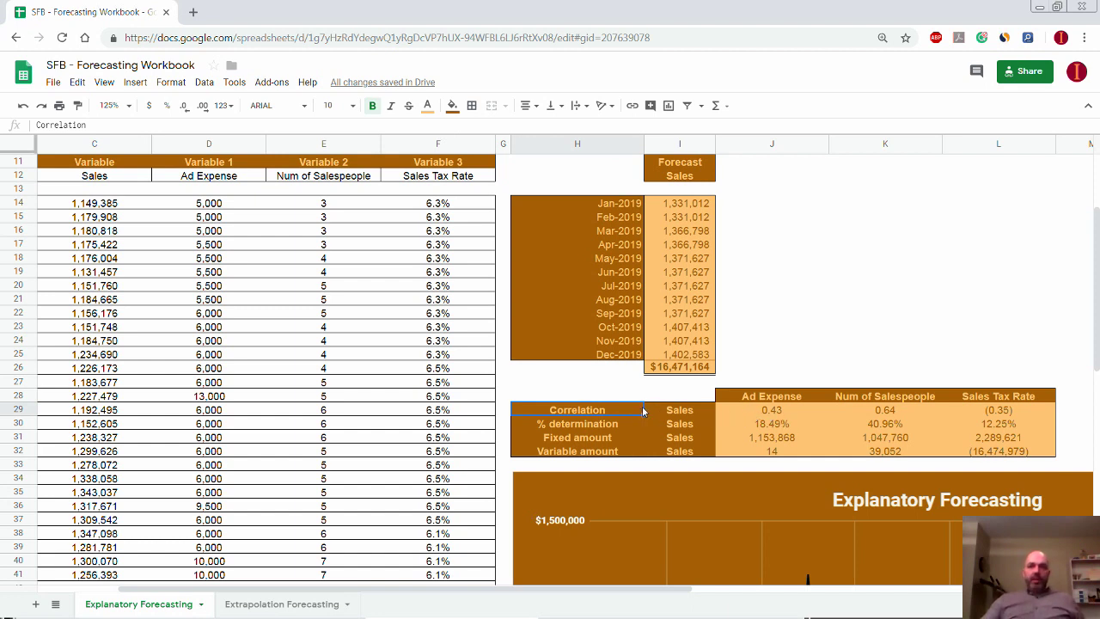
{"action": "left_click", "coordinate": [664, 412]}
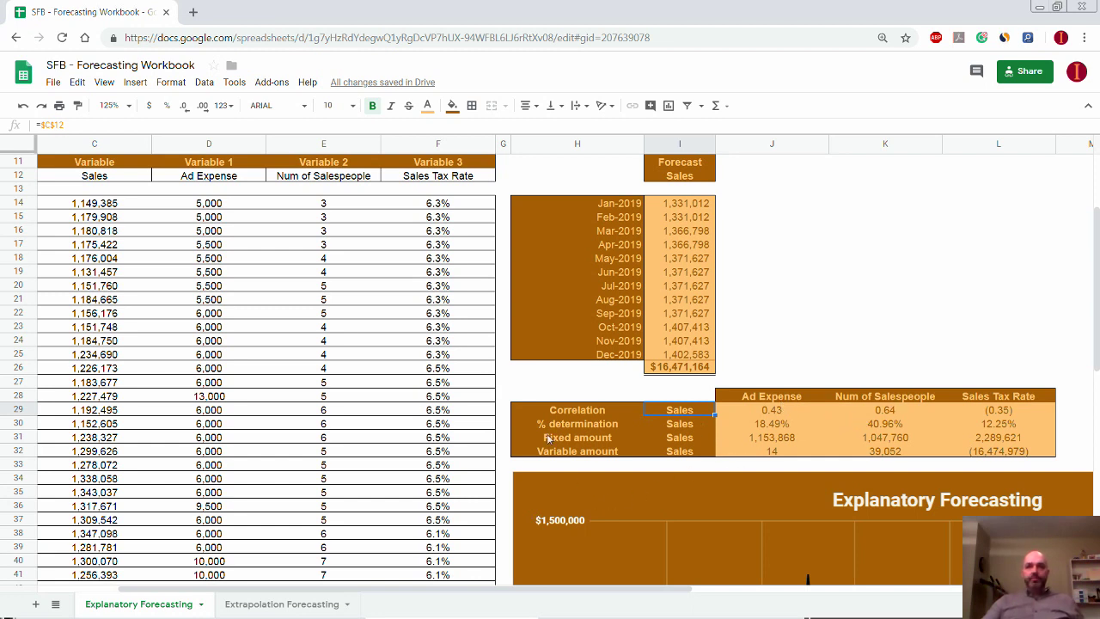
{"action": "scroll", "coordinate": [550, 439], "scroll_direction": "down", "scroll_amount": 2}
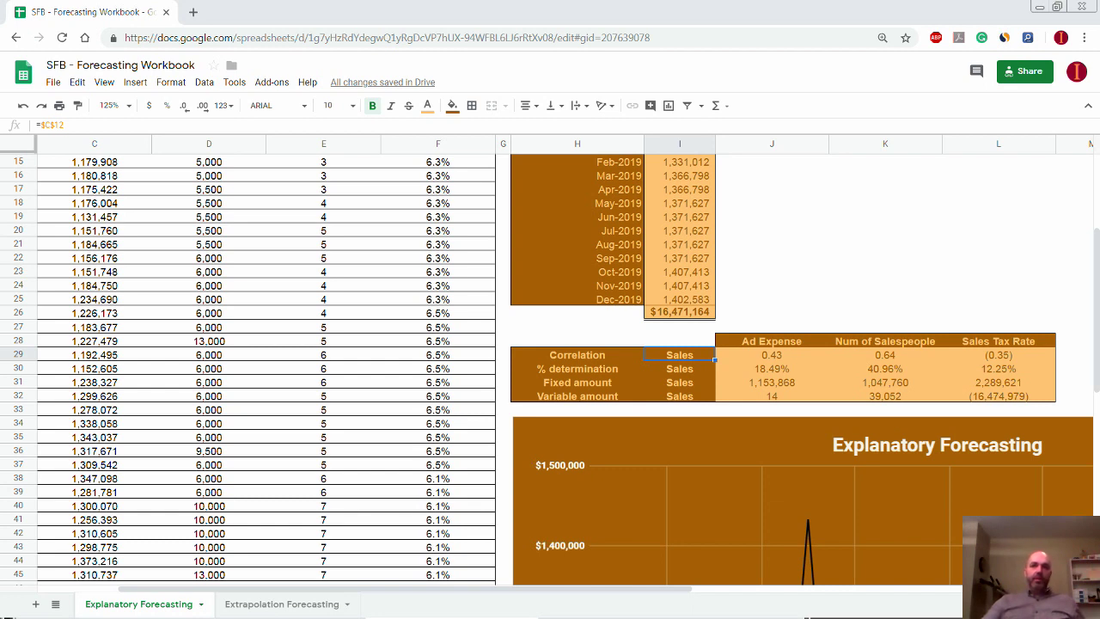
{"action": "left_click", "coordinate": [779, 346]}
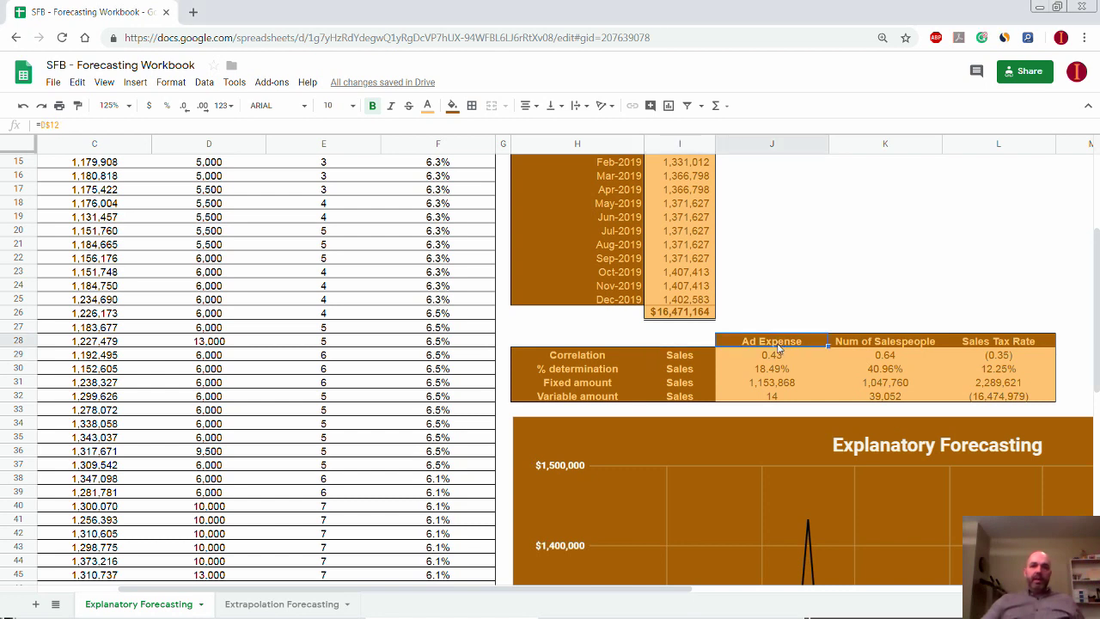
{"action": "left_click", "coordinate": [678, 362]}
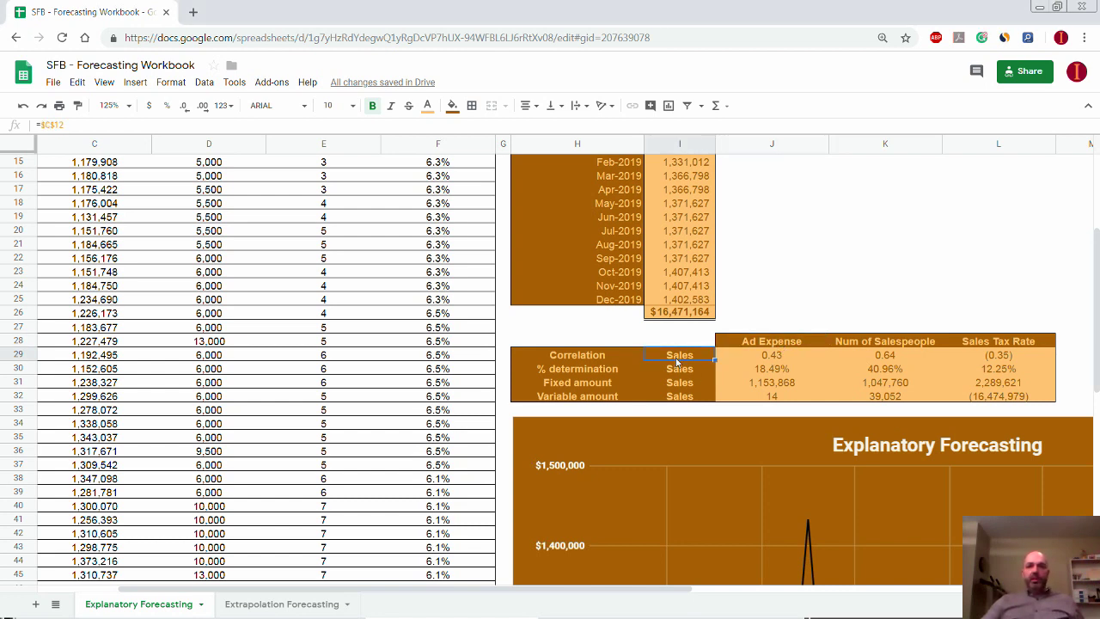
{"action": "left_click", "coordinate": [767, 345]}
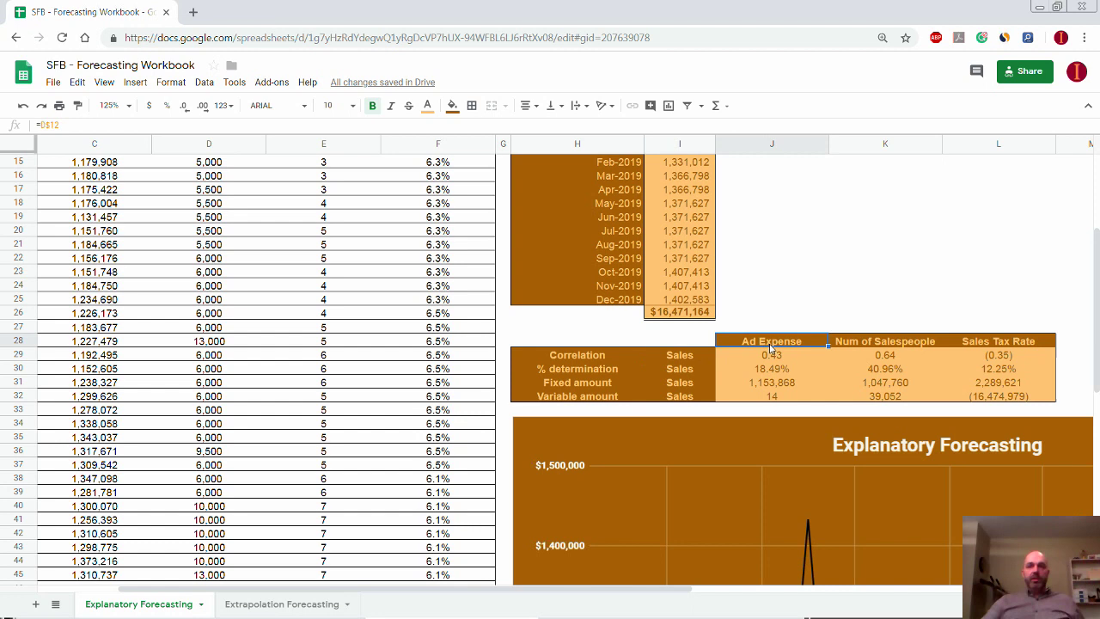
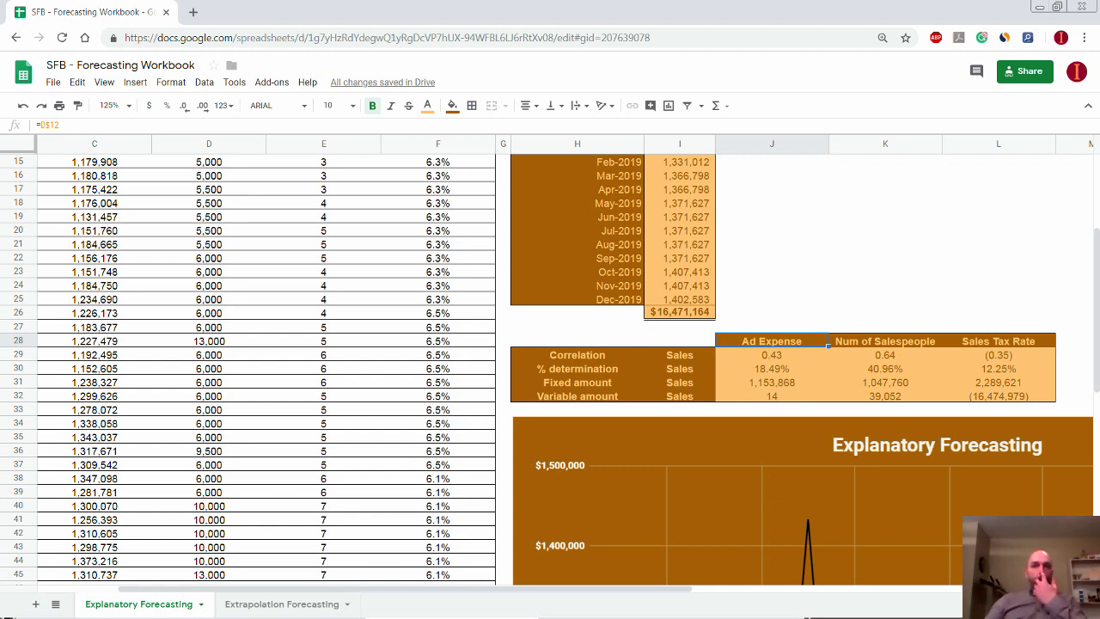
Inspect the formulas that correlate sales with ad expense and with number of salespeople.
{"action": "left_click", "coordinate": [769, 354]}
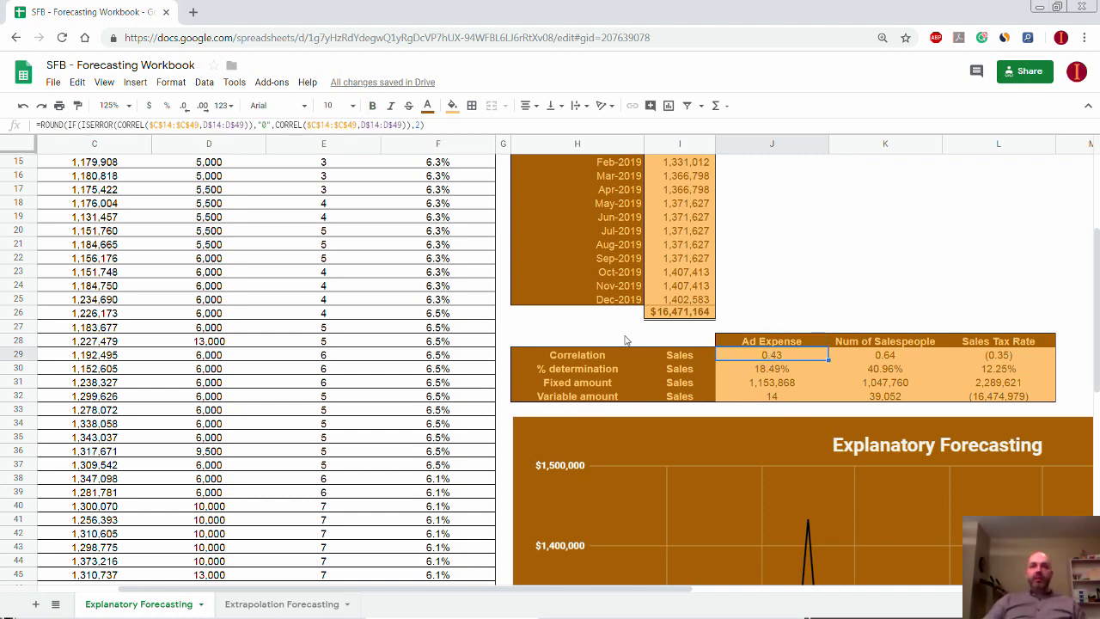
{"action": "left_click", "coordinate": [879, 359]}
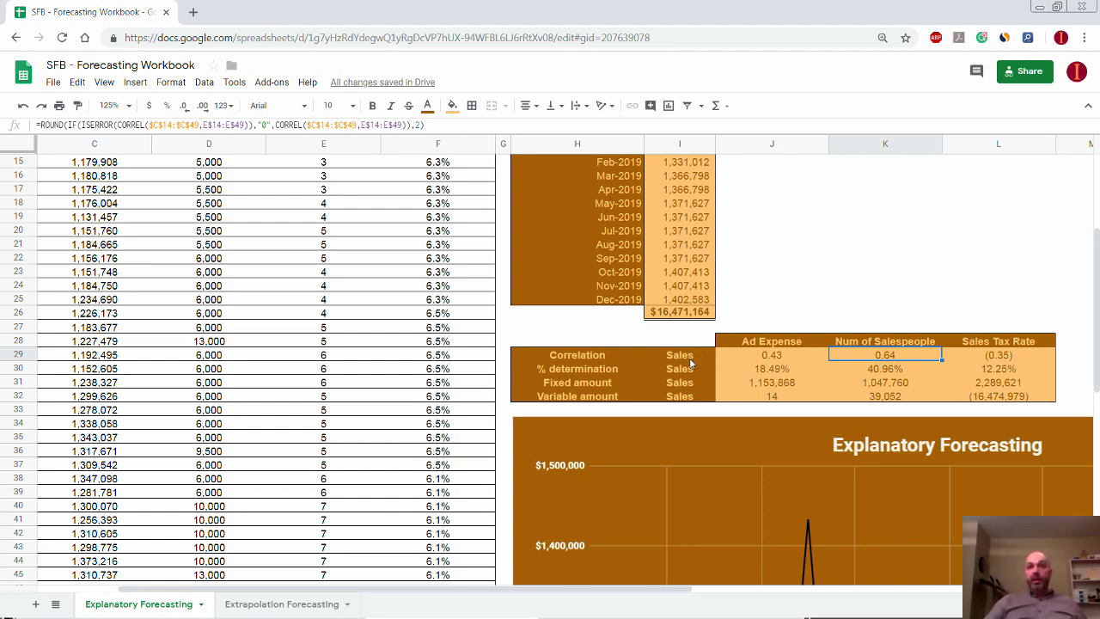
{"action": "left_click_drag", "start_coordinate": [505, 344], "coordinate": [482, 413]}
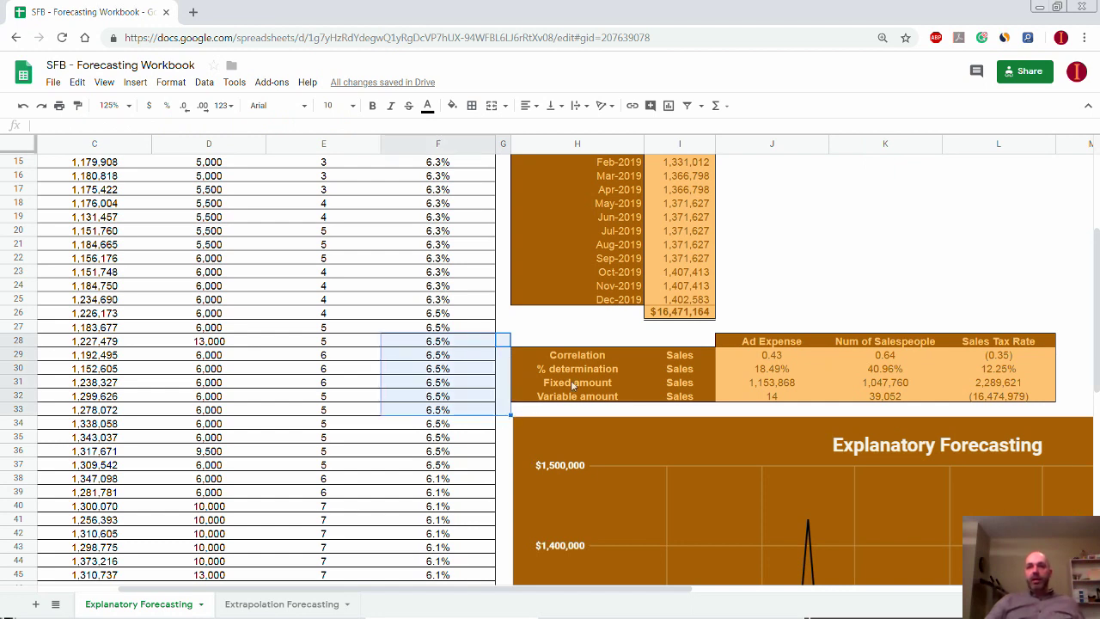
{"action": "left_click", "coordinate": [778, 355]}
{"action": "left_click", "coordinate": [856, 356]}
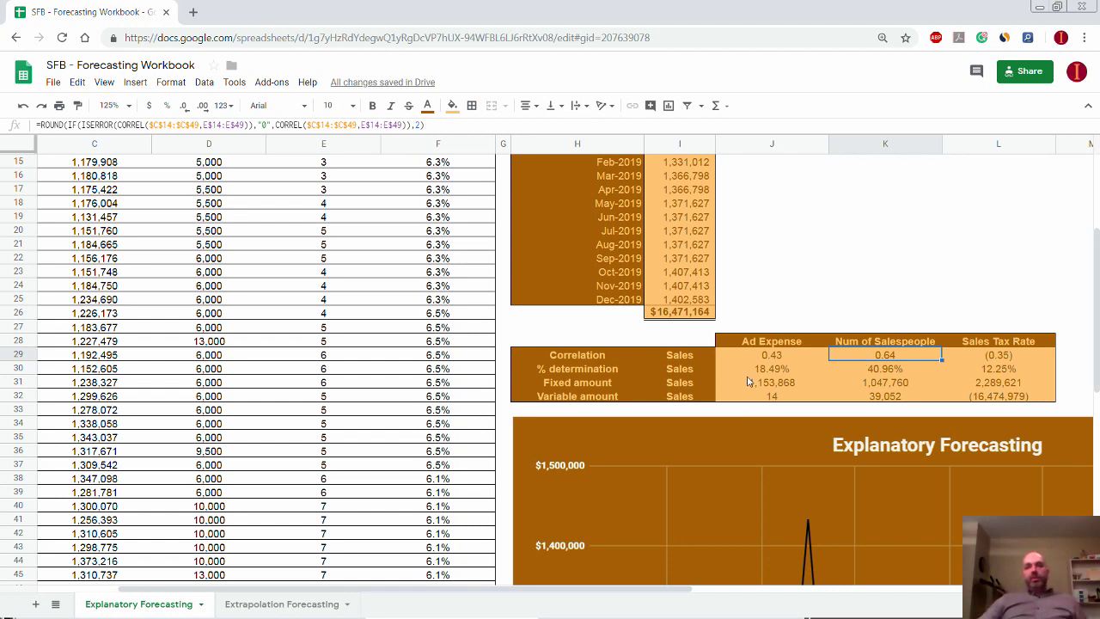
Review the ad expense correlation, and select the % determination values of all three variables and that row's Sales label.
{"action": "scroll", "coordinate": [506, 344], "scroll_direction": "down", "scroll_amount": 2}
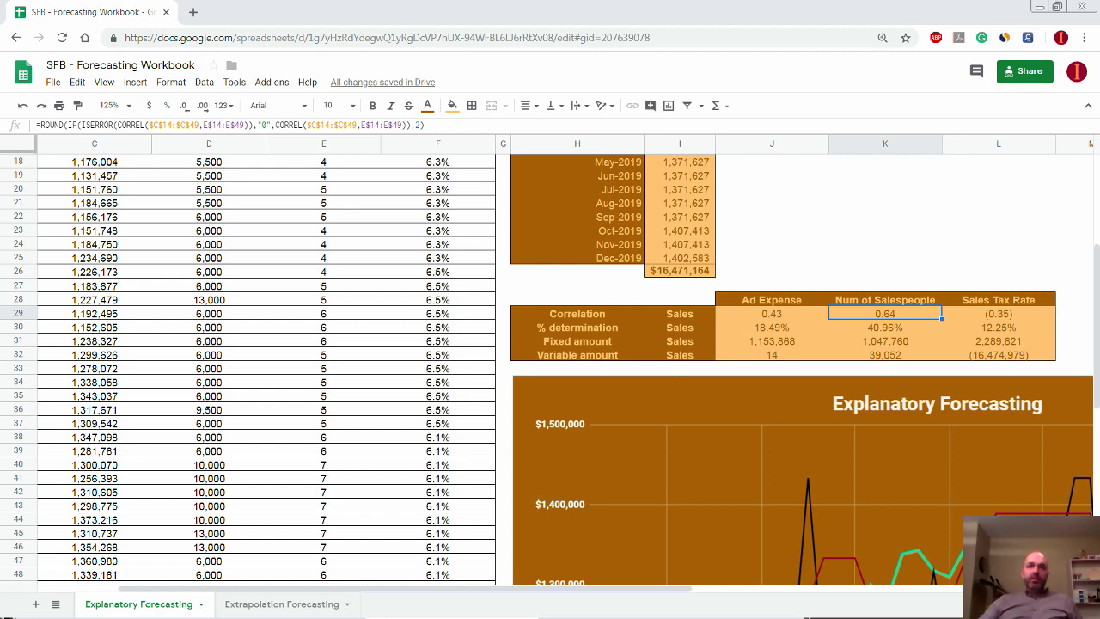
{"action": "left_click", "coordinate": [596, 318]}
{"action": "left_click", "coordinate": [780, 315]}
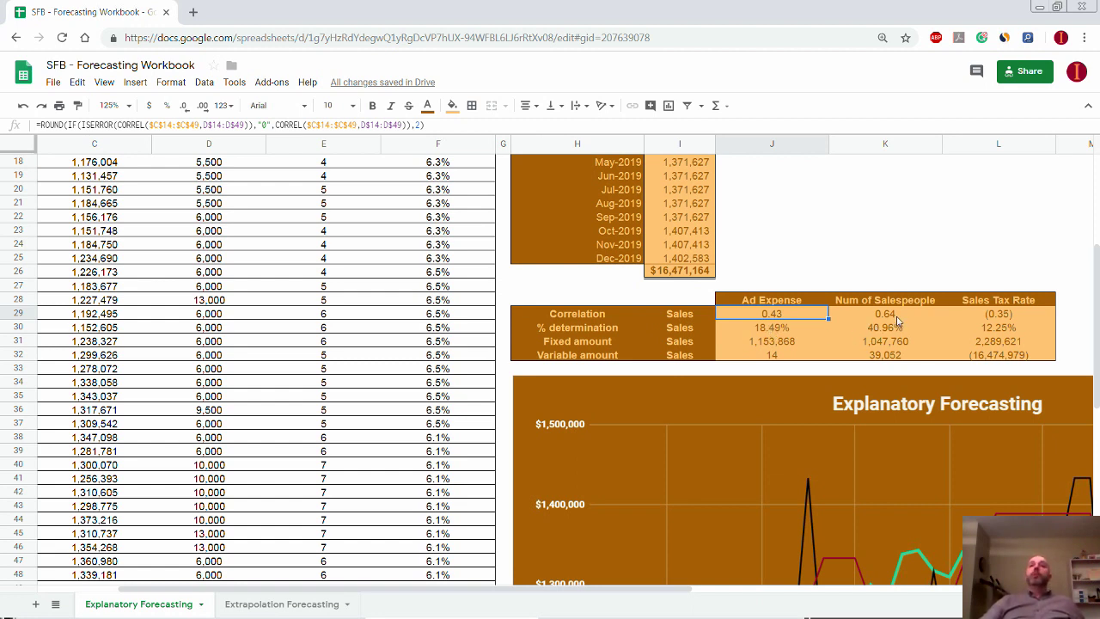
{"action": "left_click_drag", "start_coordinate": [771, 332], "coordinate": [1007, 330]}
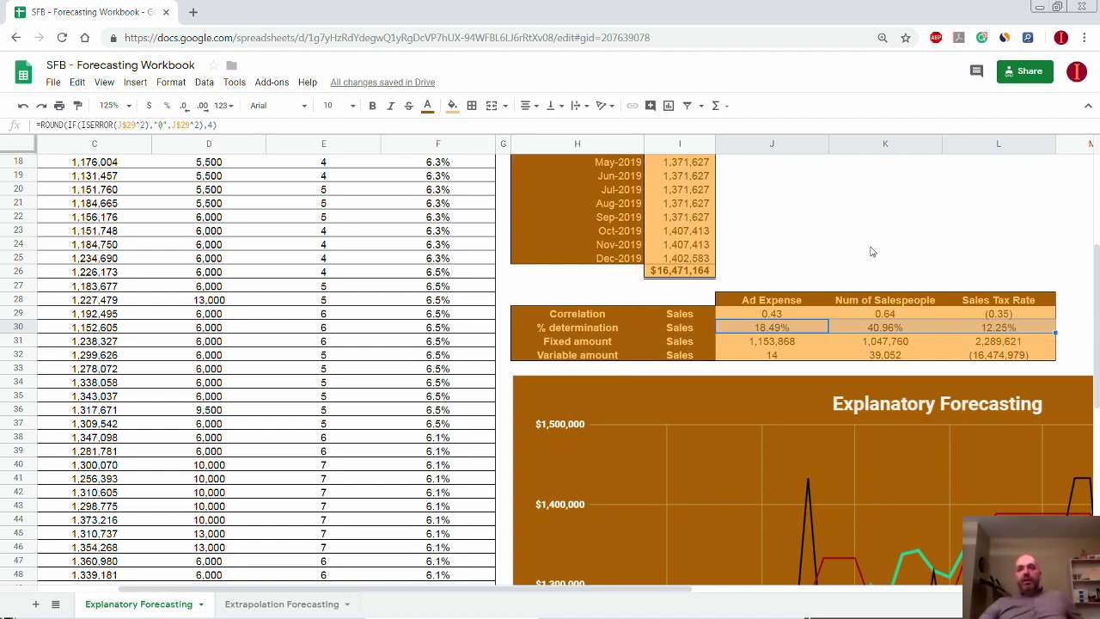
{"action": "left_click", "coordinate": [676, 327]}
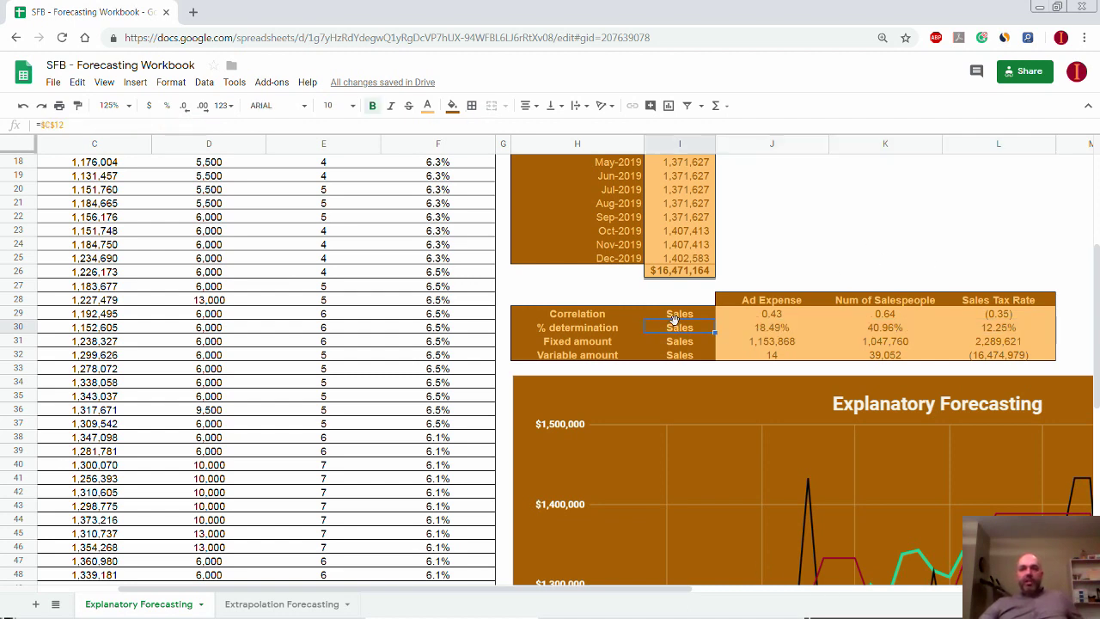
Inspect the % determination formulas for ad expense, number of salespeople and sales tax rate, matching the first two to their column headings.
{"action": "left_click", "coordinate": [773, 330]}
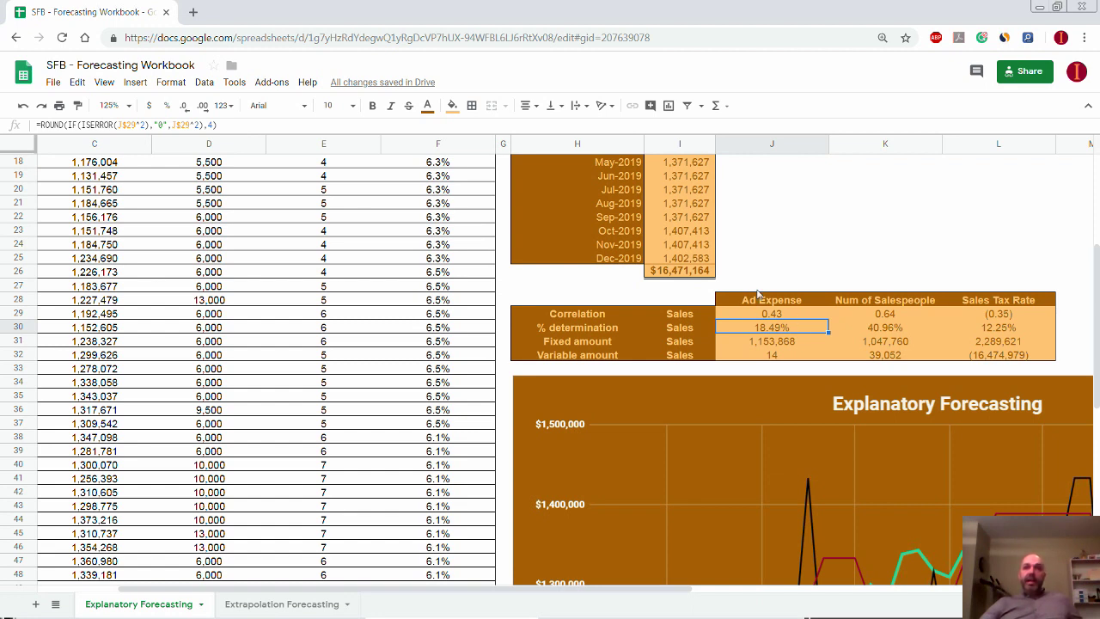
{"action": "left_click", "coordinate": [772, 303]}
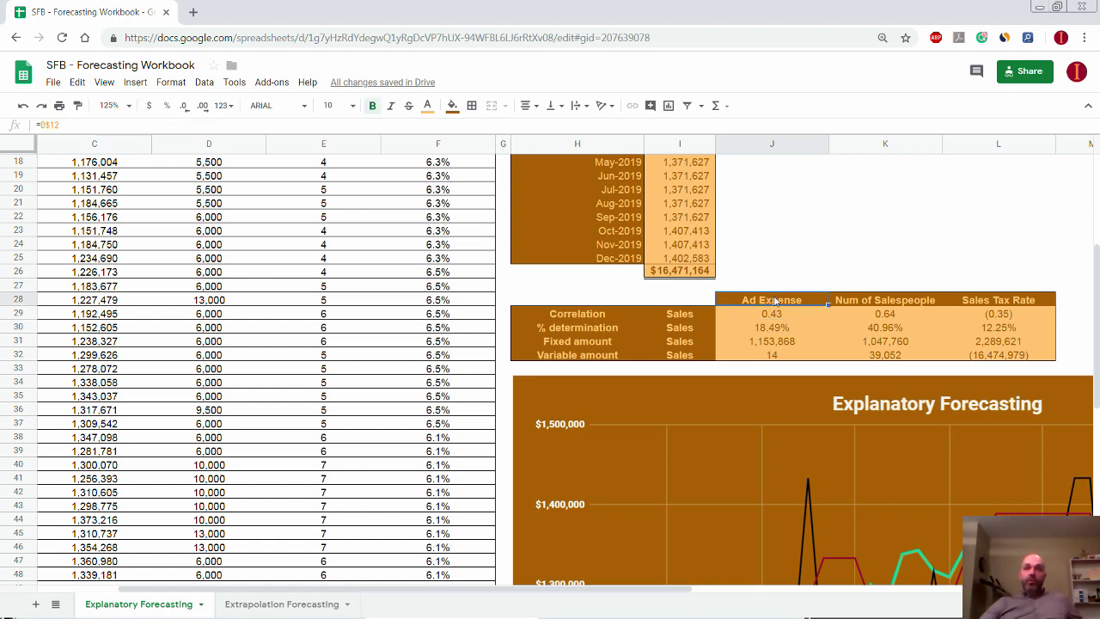
{"action": "left_click", "coordinate": [882, 328]}
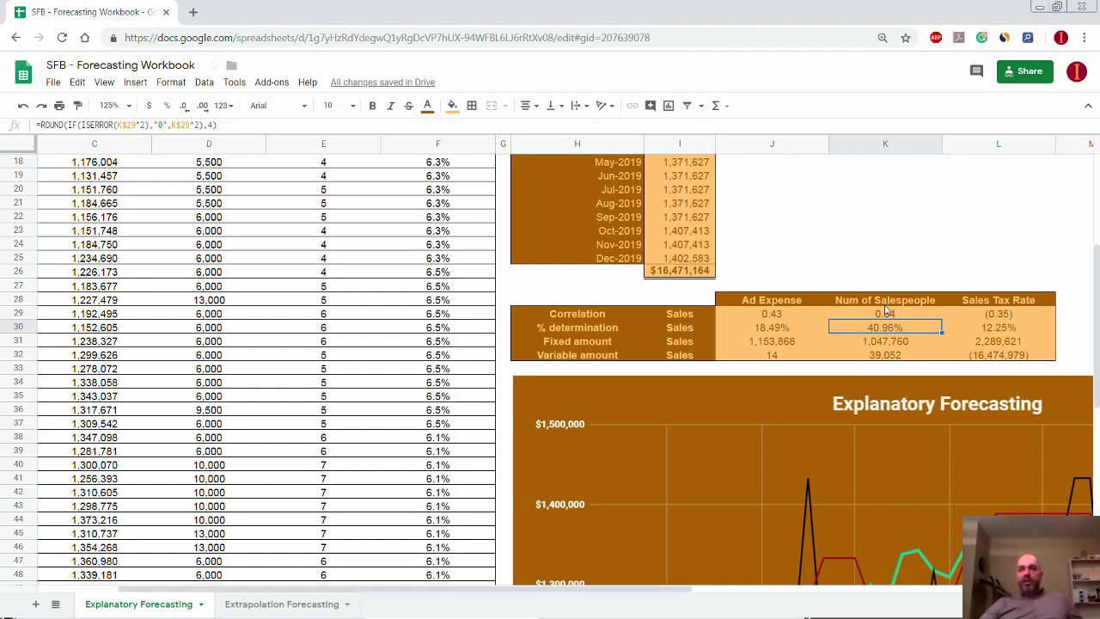
{"action": "left_click", "coordinate": [885, 304]}
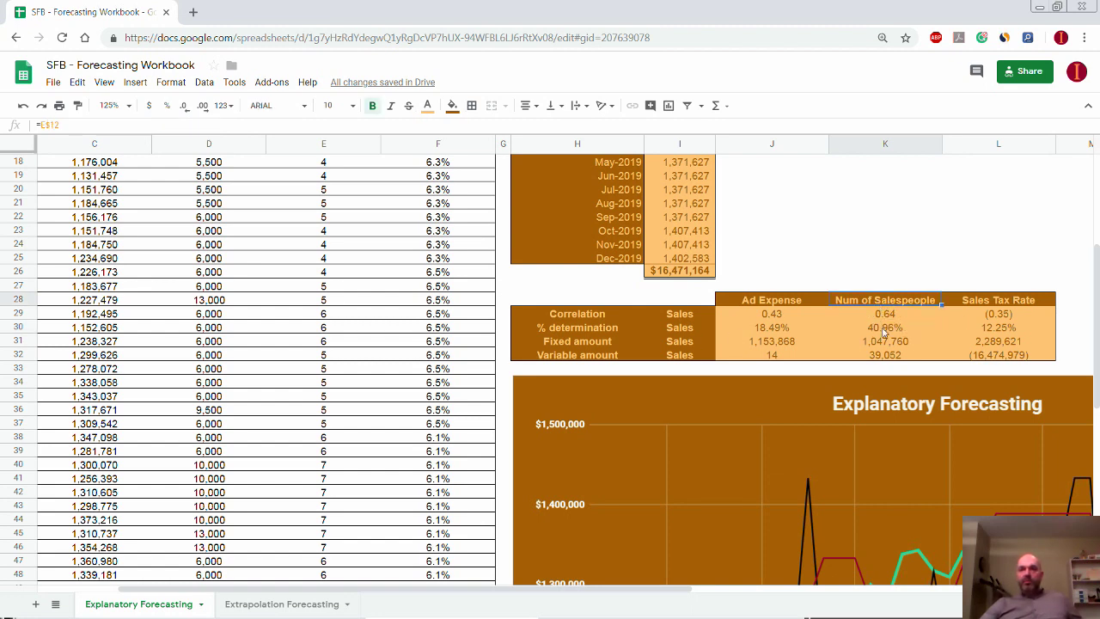
{"action": "left_click", "coordinate": [885, 332]}
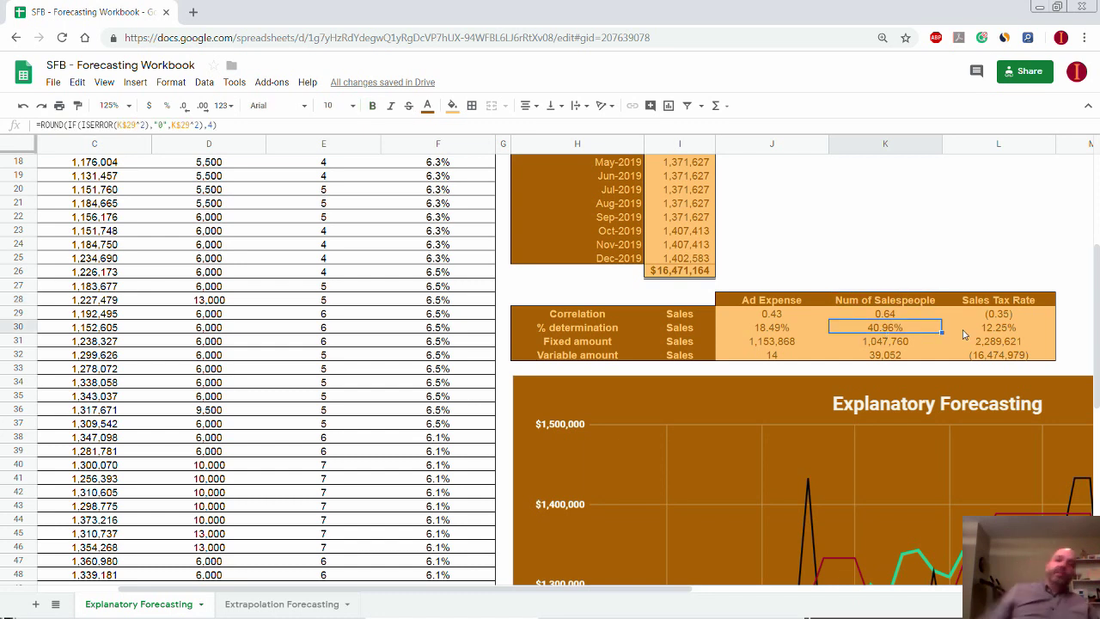
{"action": "left_click", "coordinate": [965, 334]}
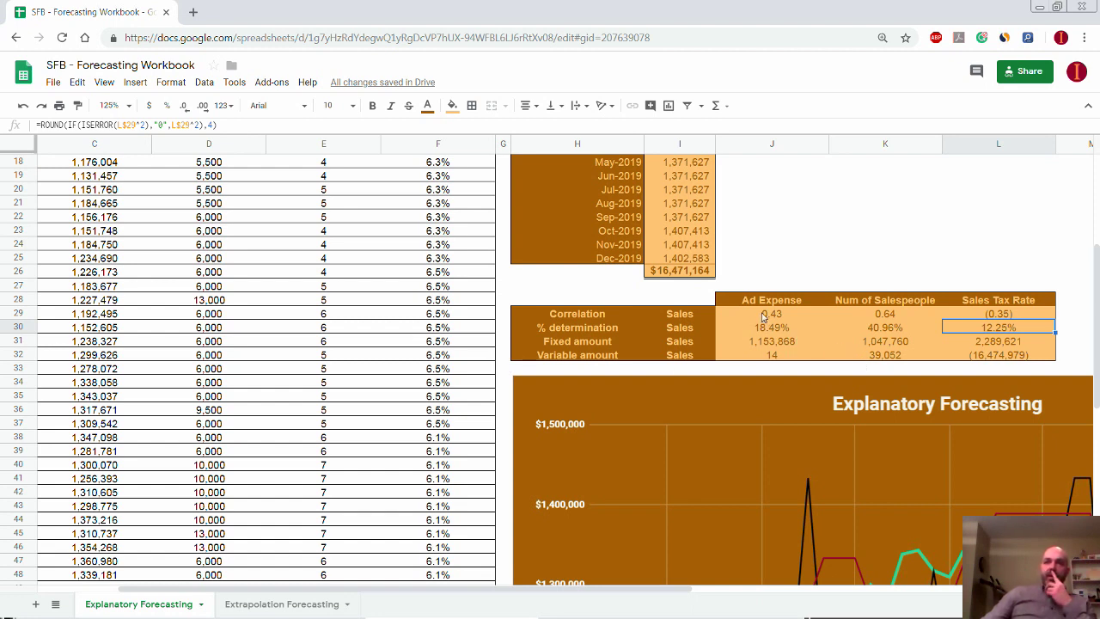
Select the correlation and % determination values of all three variables together, and highlight the table's three column headings.
{"action": "left_click_drag", "start_coordinate": [756, 314], "coordinate": [1006, 344]}
{"action": "left_click_drag", "start_coordinate": [795, 316], "coordinate": [1023, 331]}
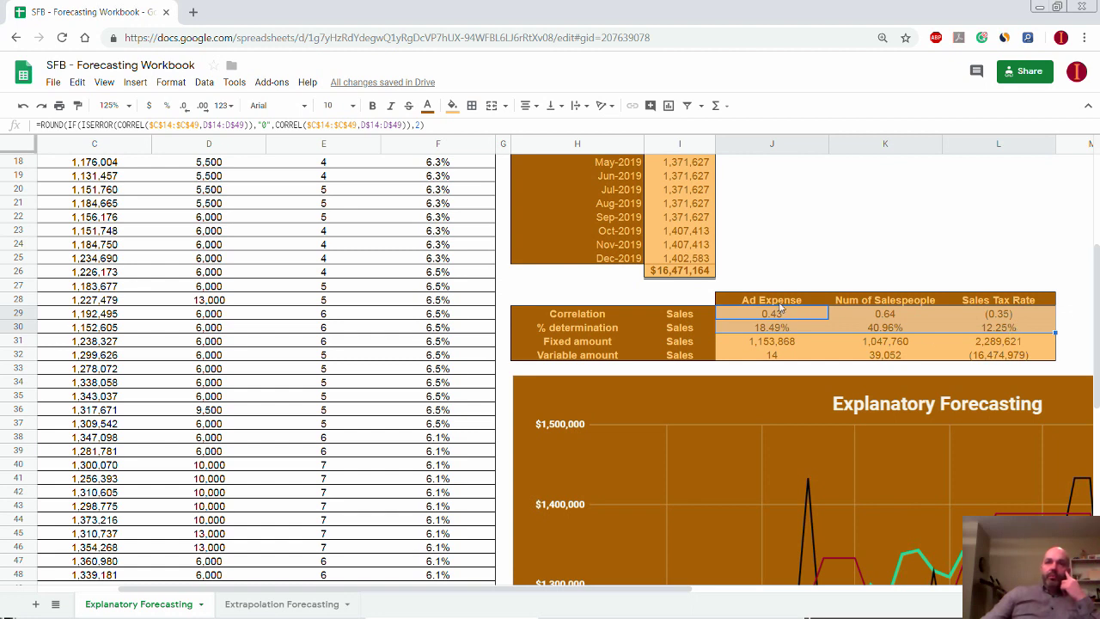
{"action": "left_click_drag", "start_coordinate": [780, 301], "coordinate": [980, 303]}
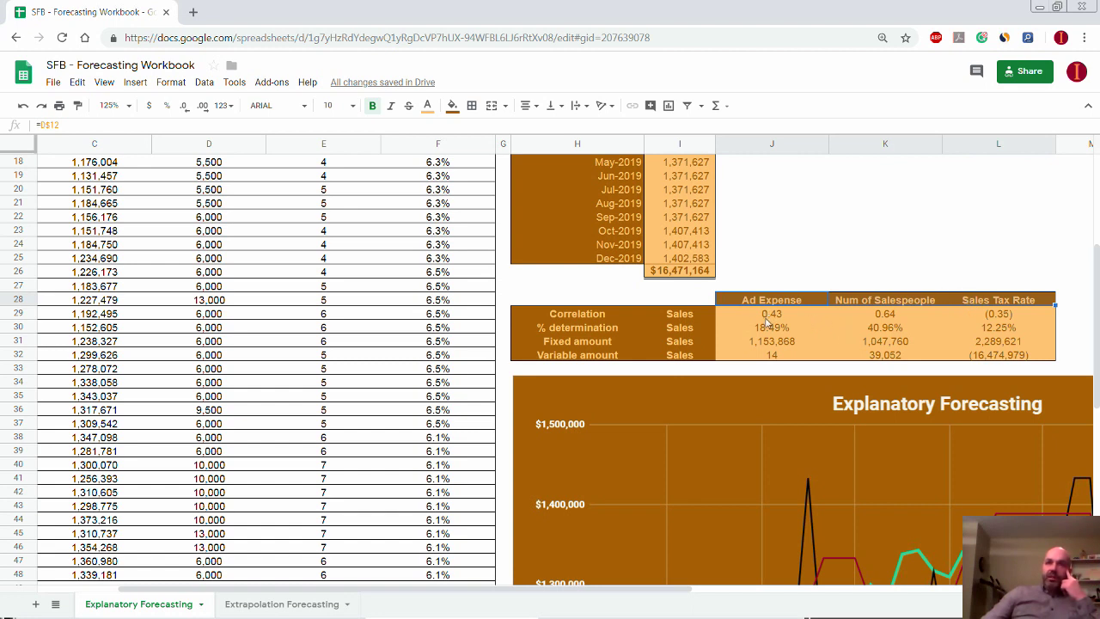
{"action": "left_click", "coordinate": [722, 286]}
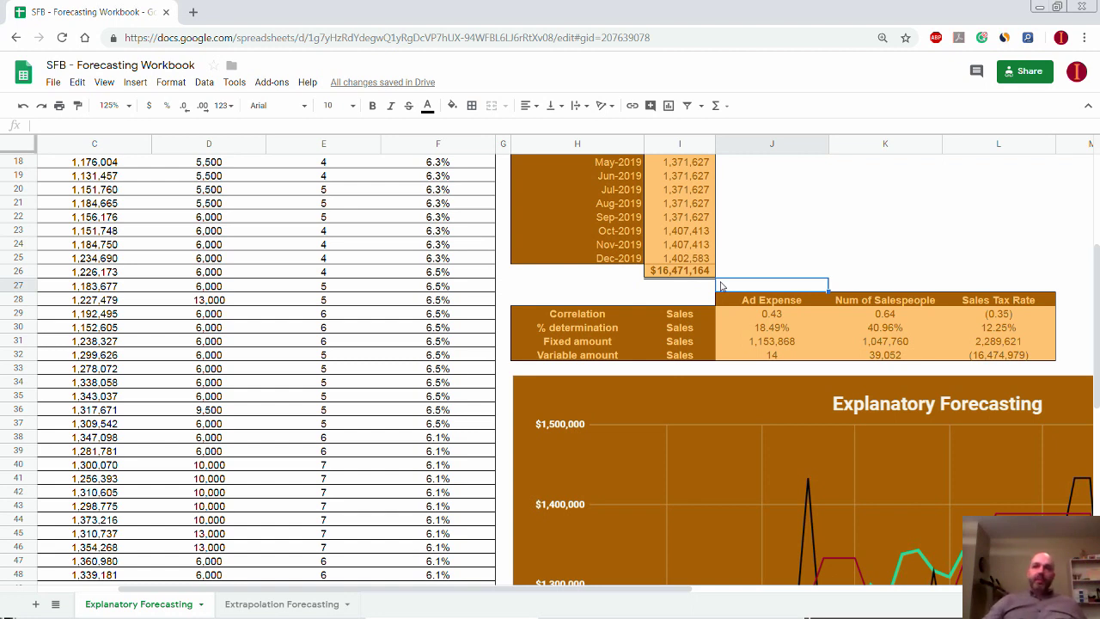
Compare the sales tax rate's correlation formula with its % determination formula, and check the column heading they belong to.
{"action": "left_click", "coordinate": [984, 315]}
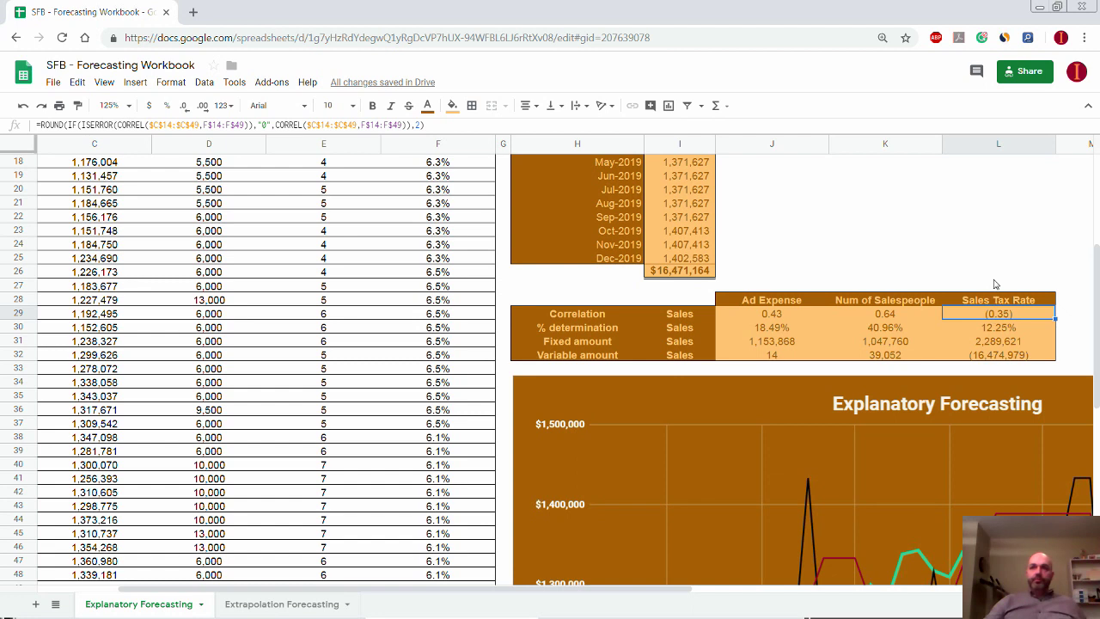
{"action": "left_click", "coordinate": [995, 285]}
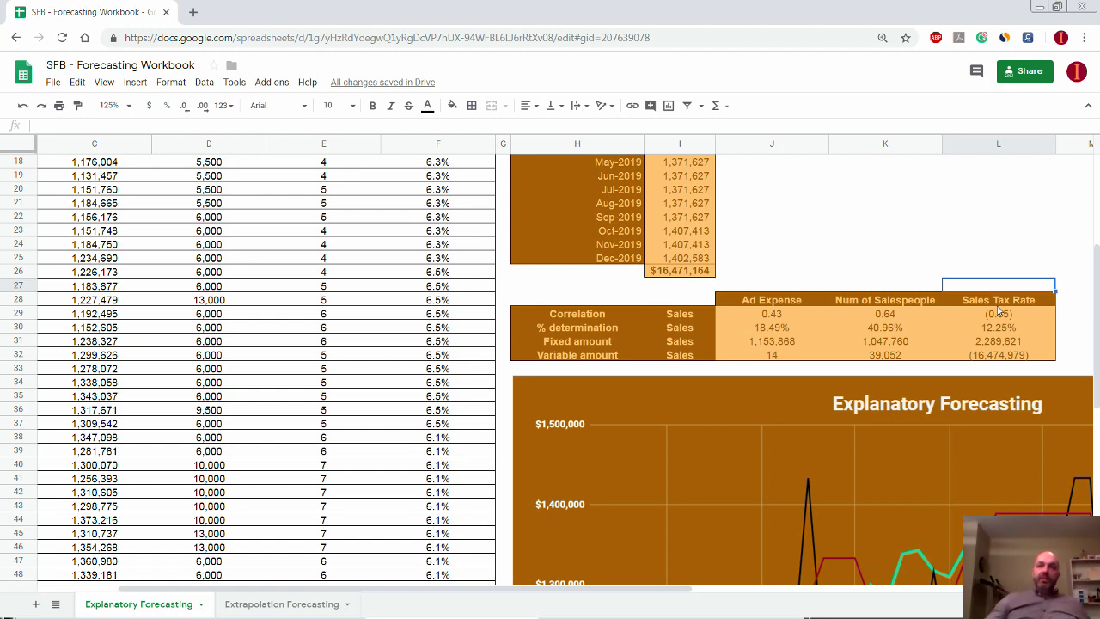
{"action": "left_click", "coordinate": [993, 309]}
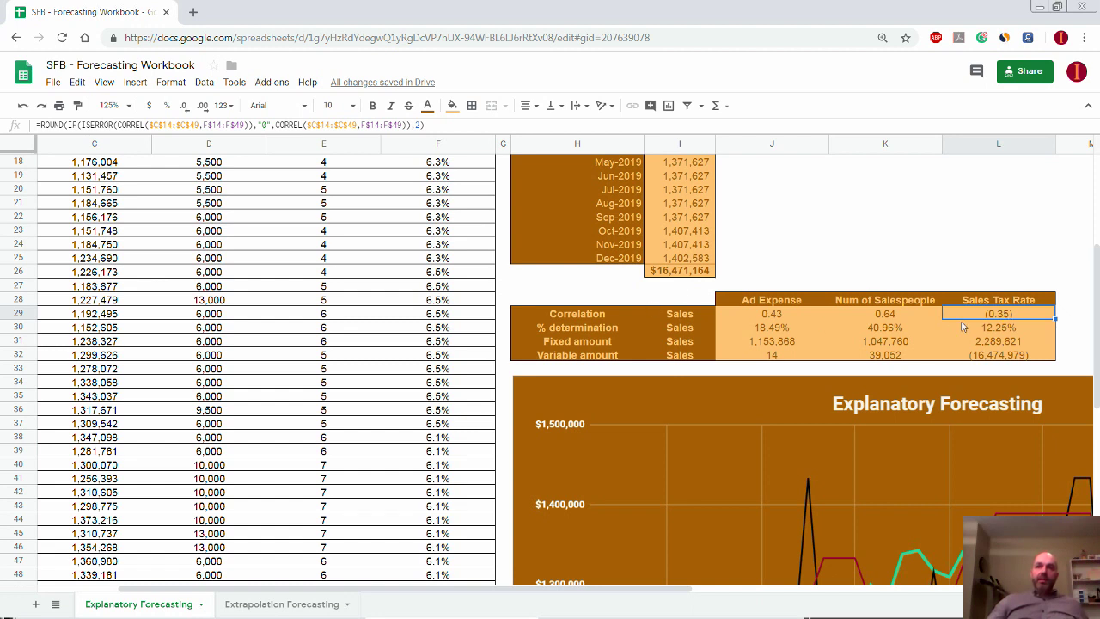
{"action": "left_click", "coordinate": [994, 328]}
{"action": "left_click", "coordinate": [998, 317]}
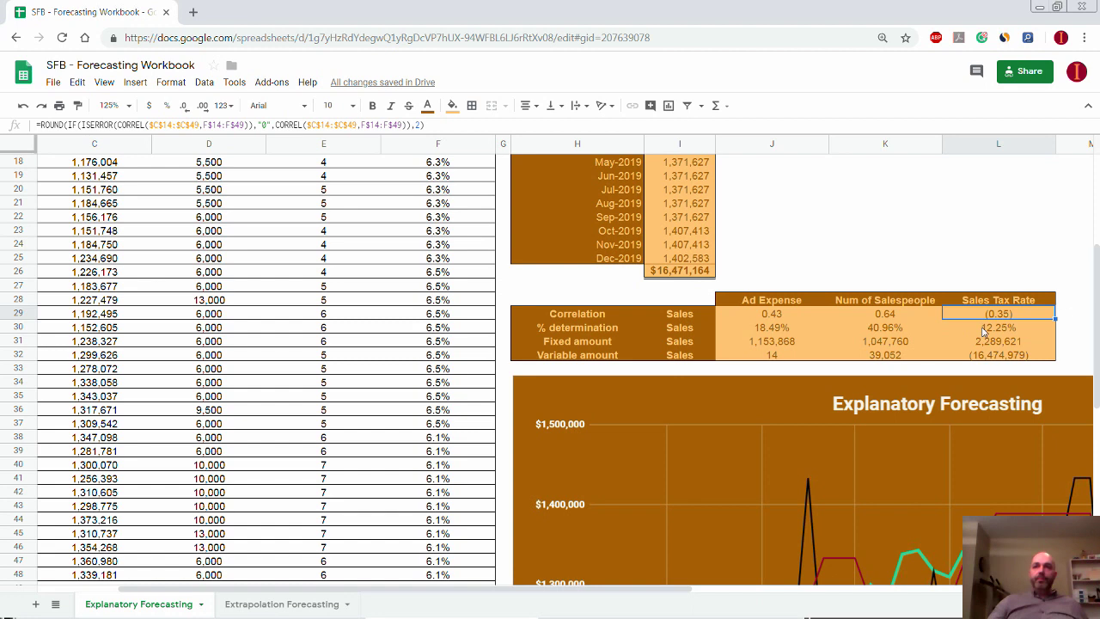
{"action": "left_click", "coordinate": [984, 331]}
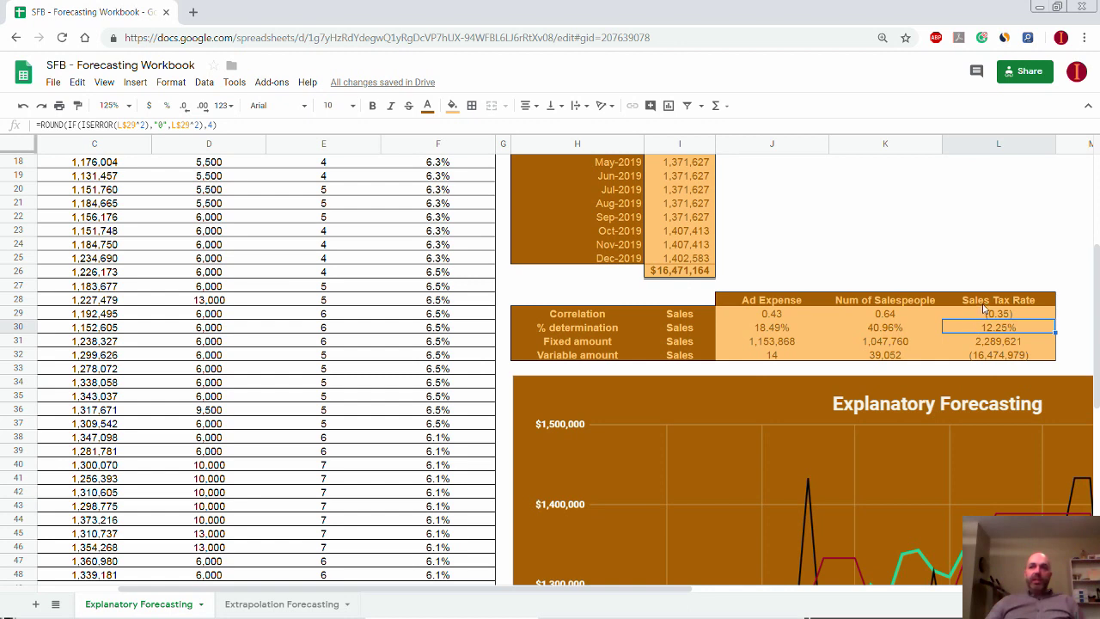
{"action": "left_click", "coordinate": [984, 305]}
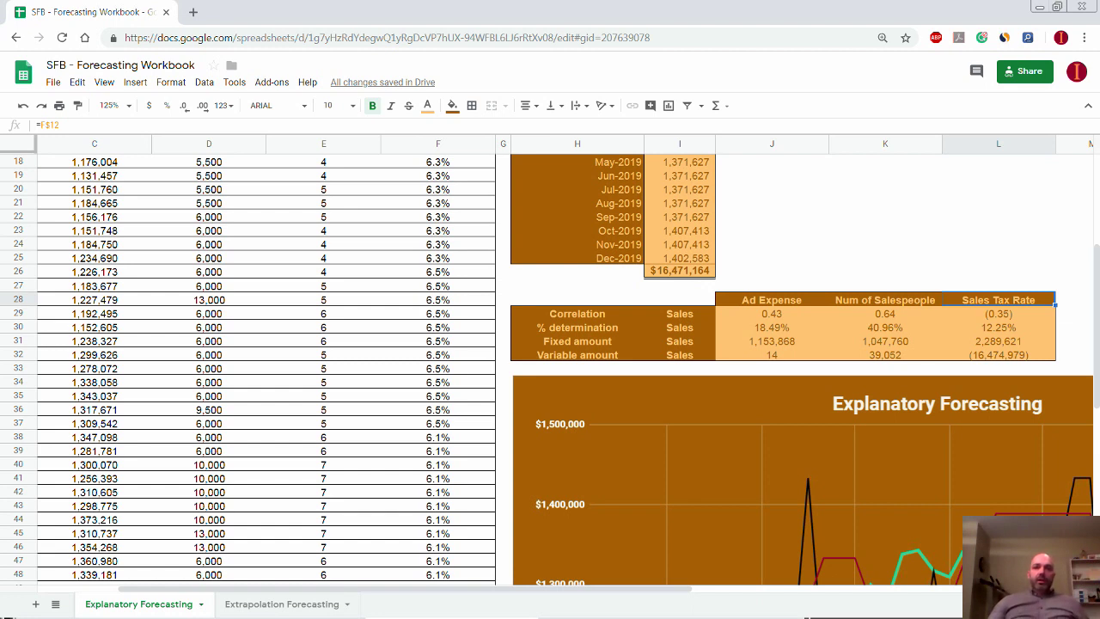
Inspect the INTERCEPT formula of the ad expense fixed amount and the SLOPE formula of its variable amount.
{"action": "left_click", "coordinate": [760, 346]}
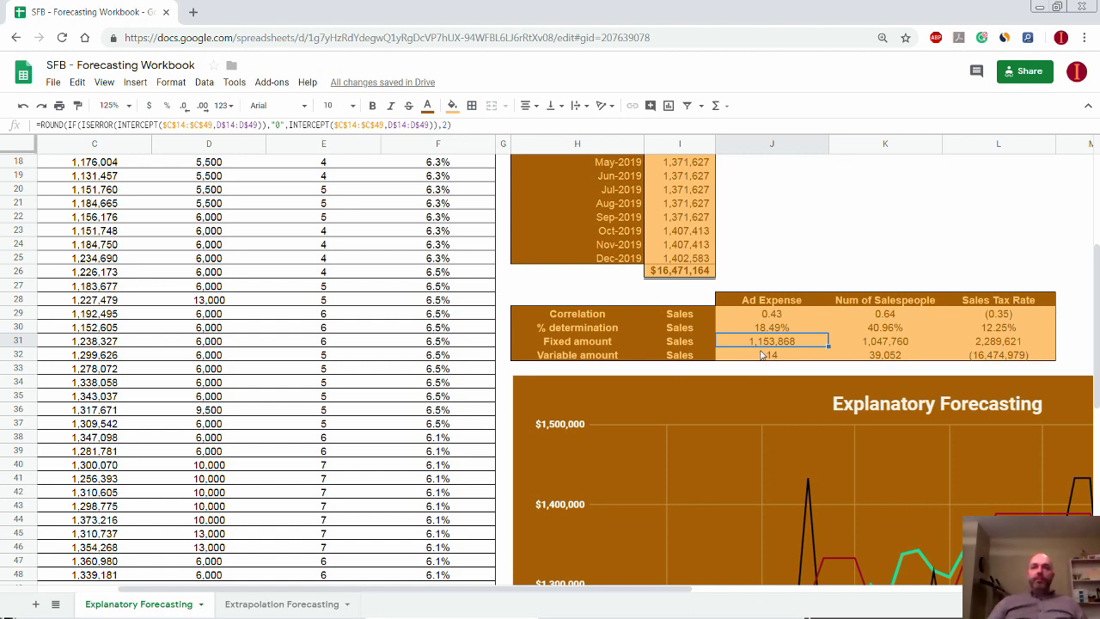
{"action": "left_click", "coordinate": [759, 357]}
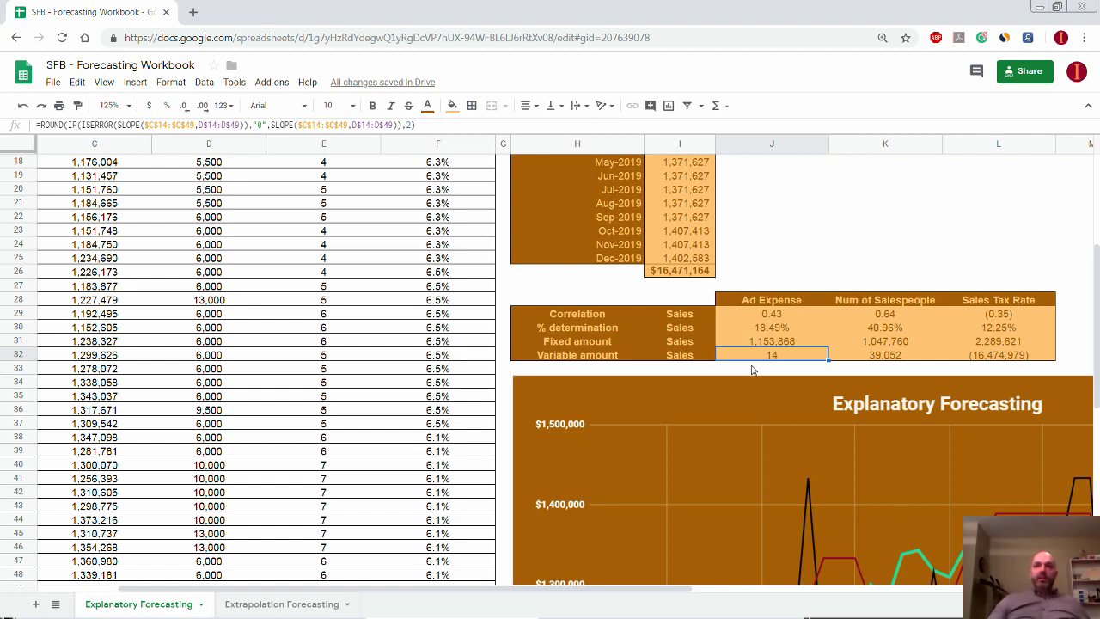
{"action": "left_click", "coordinate": [760, 341]}
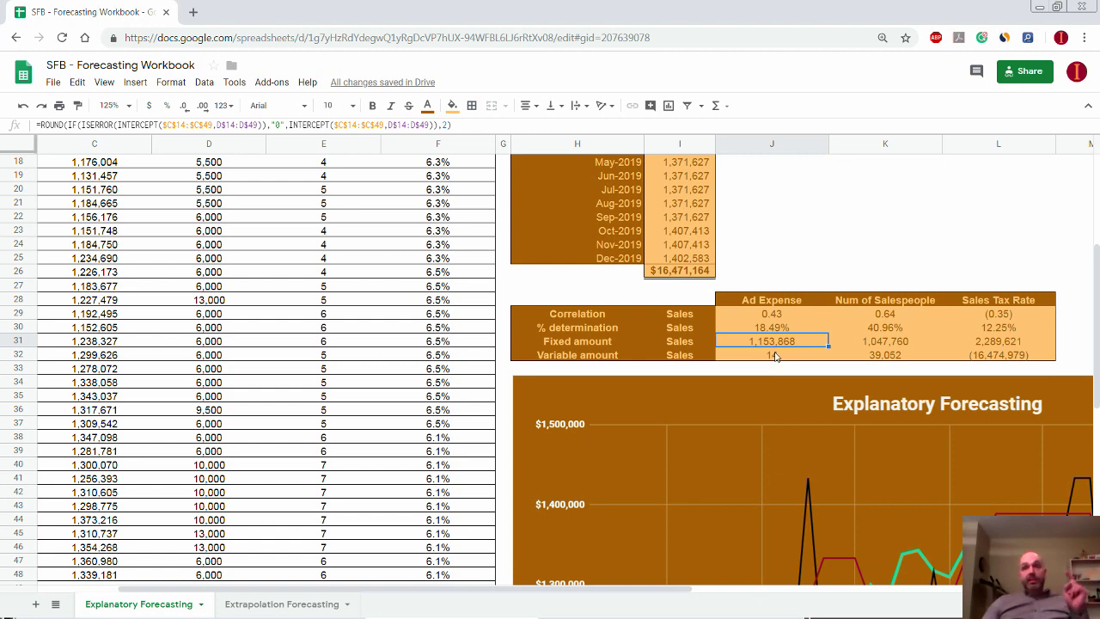
{"action": "left_click", "coordinate": [775, 356]}
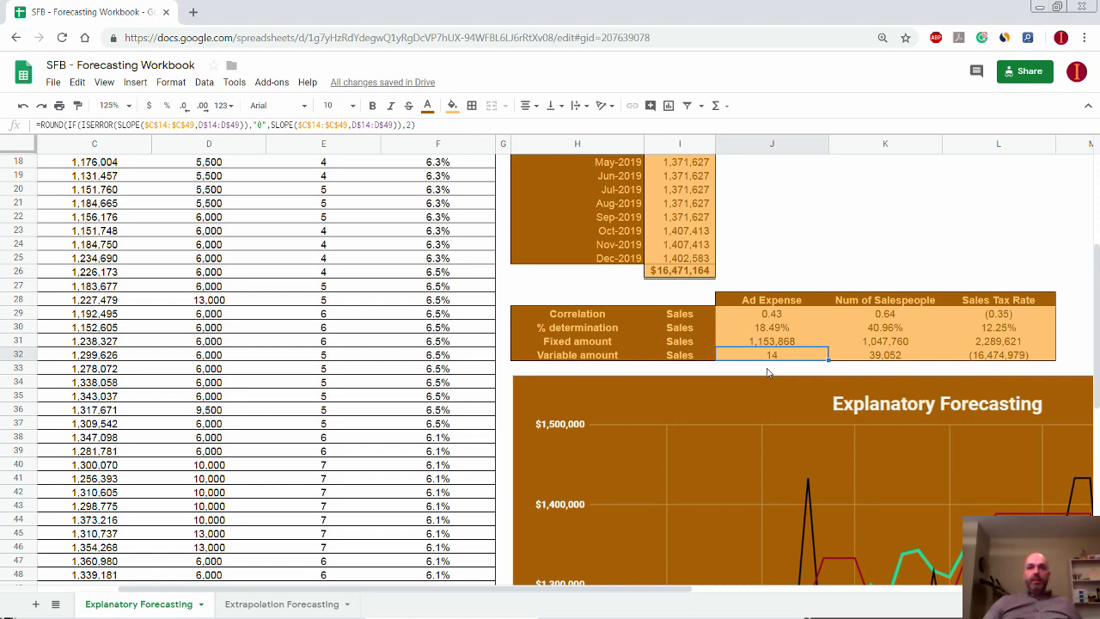
{"action": "left_click", "coordinate": [769, 369]}
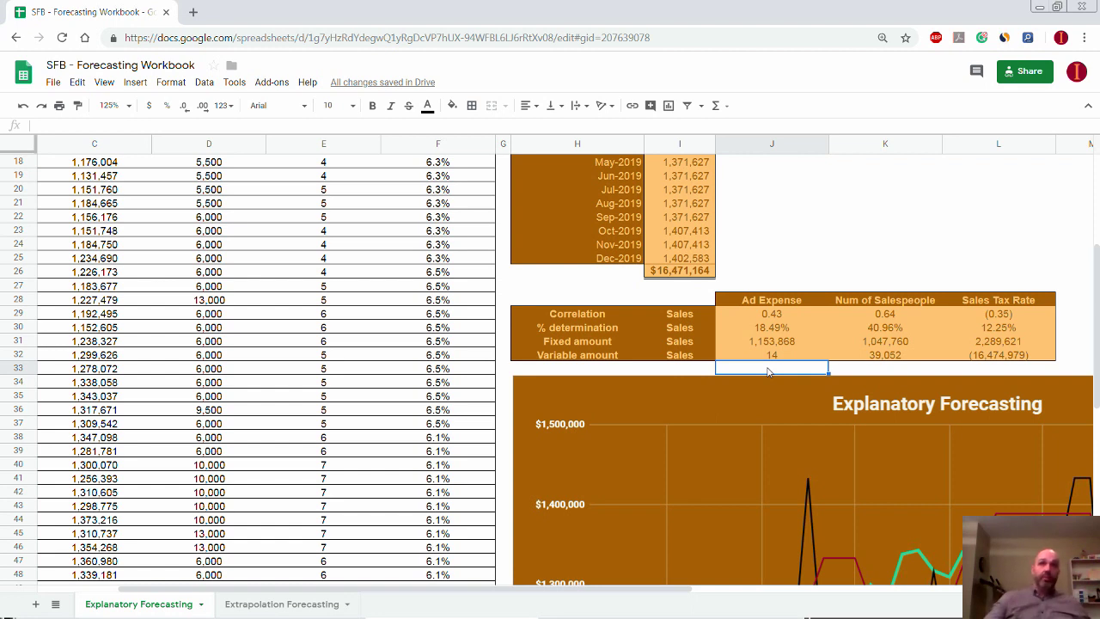
Select the January to December 2019 forecast sales, and relate them to the Ad Expense column of the correlation table.
{"action": "scroll", "coordinate": [688, 191], "scroll_direction": "up", "scroll_amount": 2}
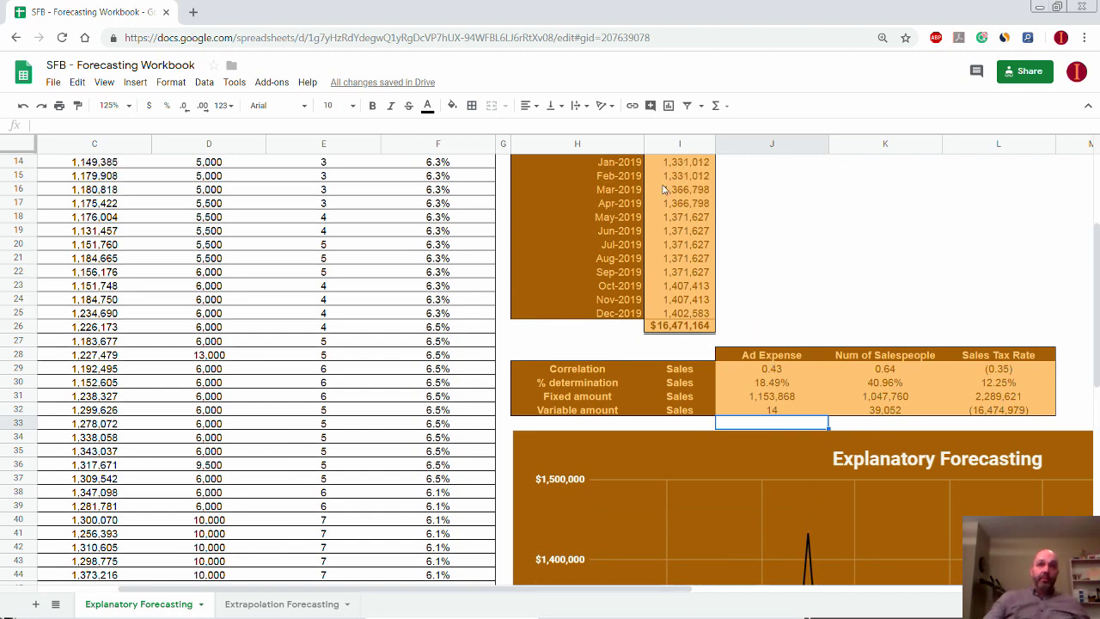
{"action": "scroll", "coordinate": [670, 185], "scroll_direction": "up", "scroll_amount": 1}
{"action": "left_click_drag", "start_coordinate": [671, 186], "coordinate": [676, 348]}
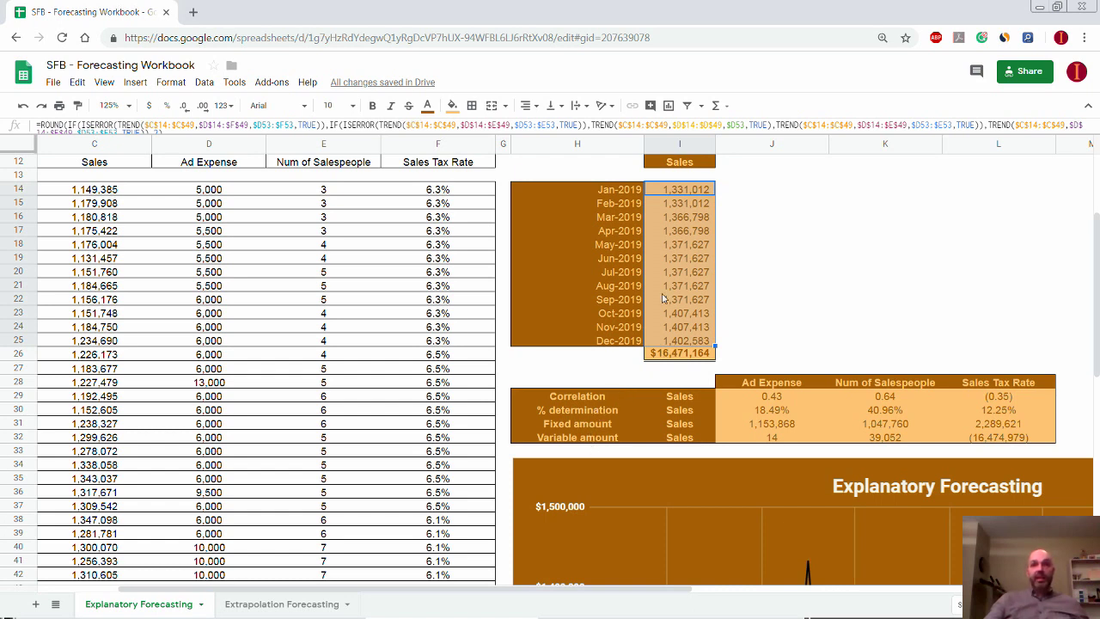
{"action": "left_click", "coordinate": [678, 380]}
{"action": "left_click", "coordinate": [758, 383]}
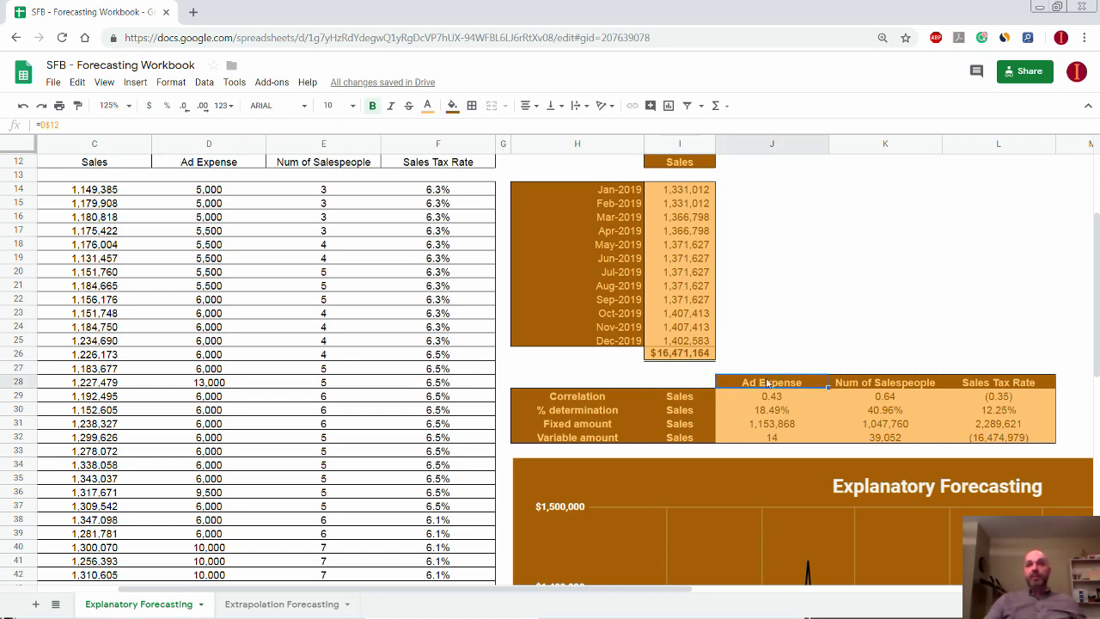
{"action": "scroll", "coordinate": [773, 374], "scroll_direction": "down", "scroll_amount": 2}
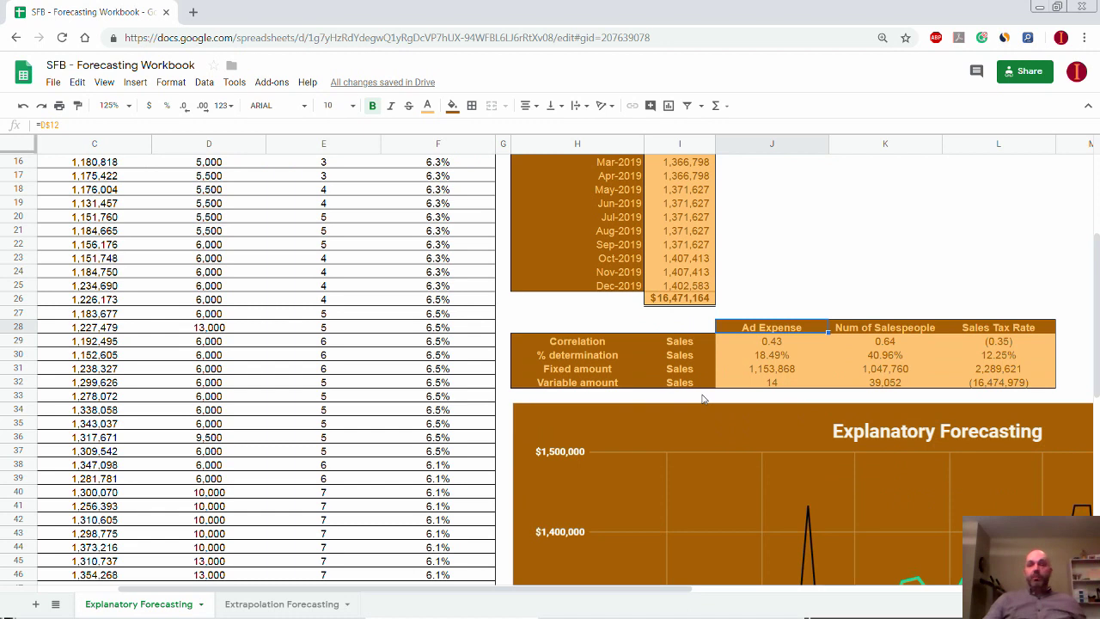
{"action": "left_click", "coordinate": [700, 399]}
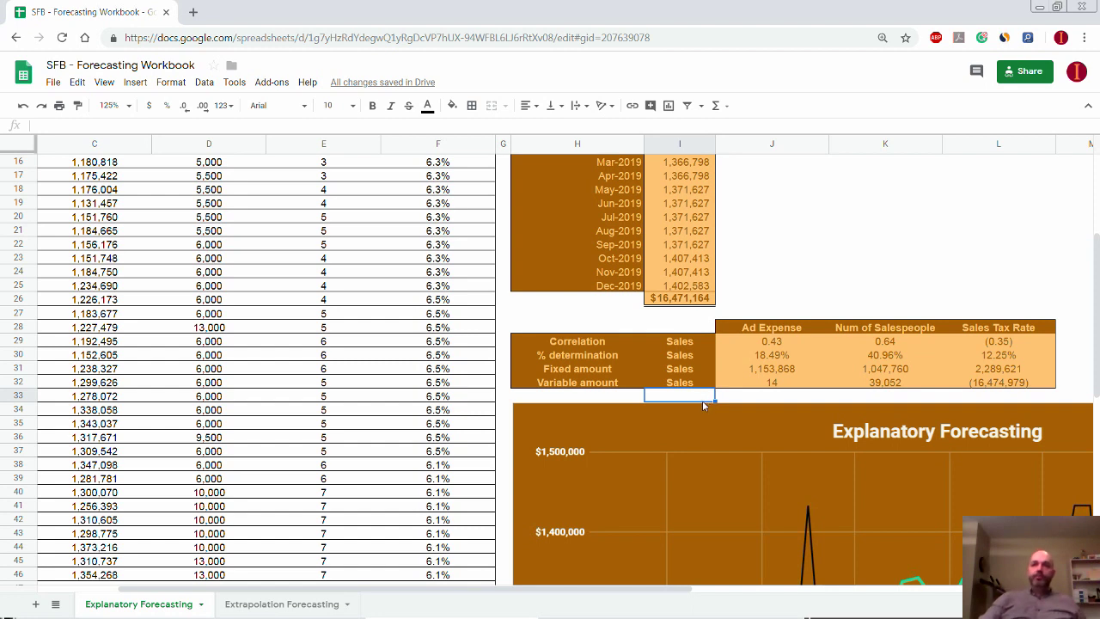
Inspect the fixed and variable amount formulas for number of salespeople and sales tax rate.
{"action": "left_click", "coordinate": [883, 368]}
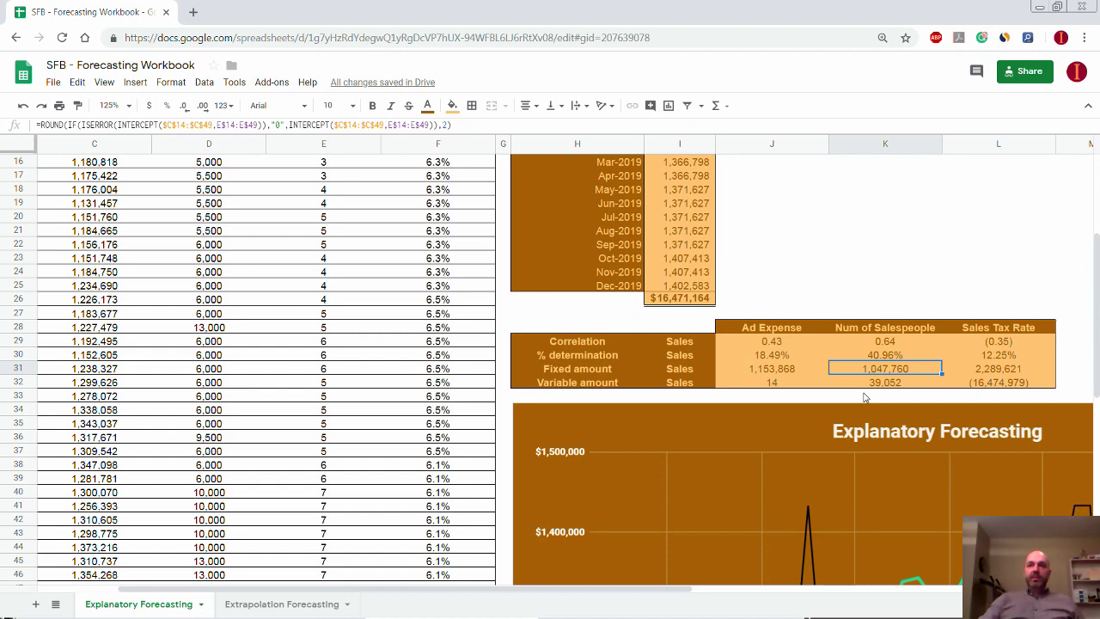
{"action": "left_click", "coordinate": [869, 385]}
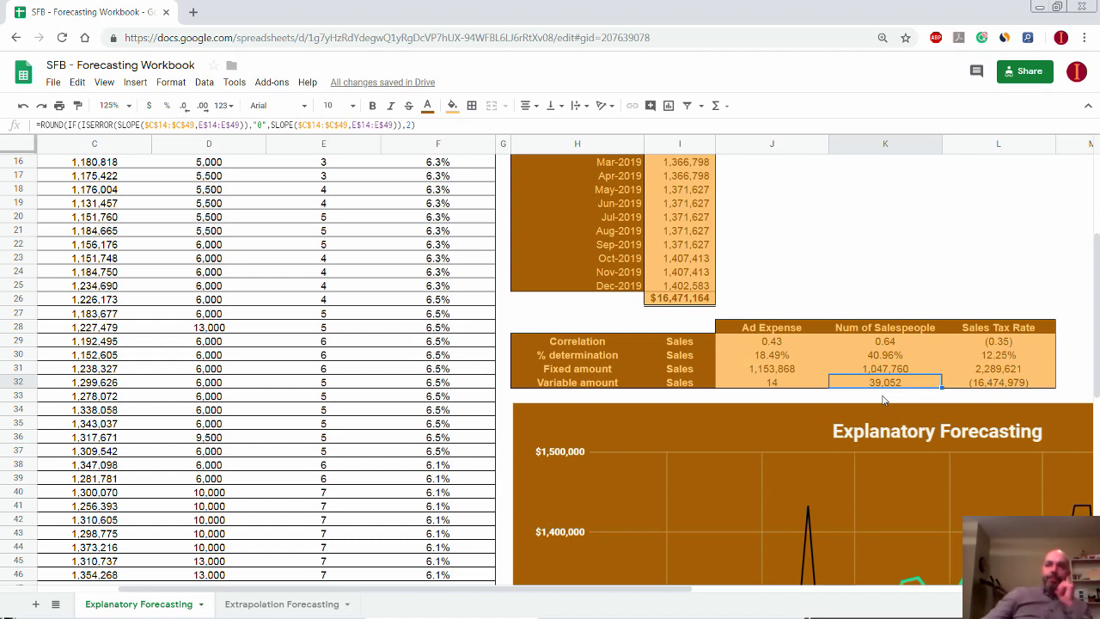
{"action": "left_click", "coordinate": [1002, 370]}
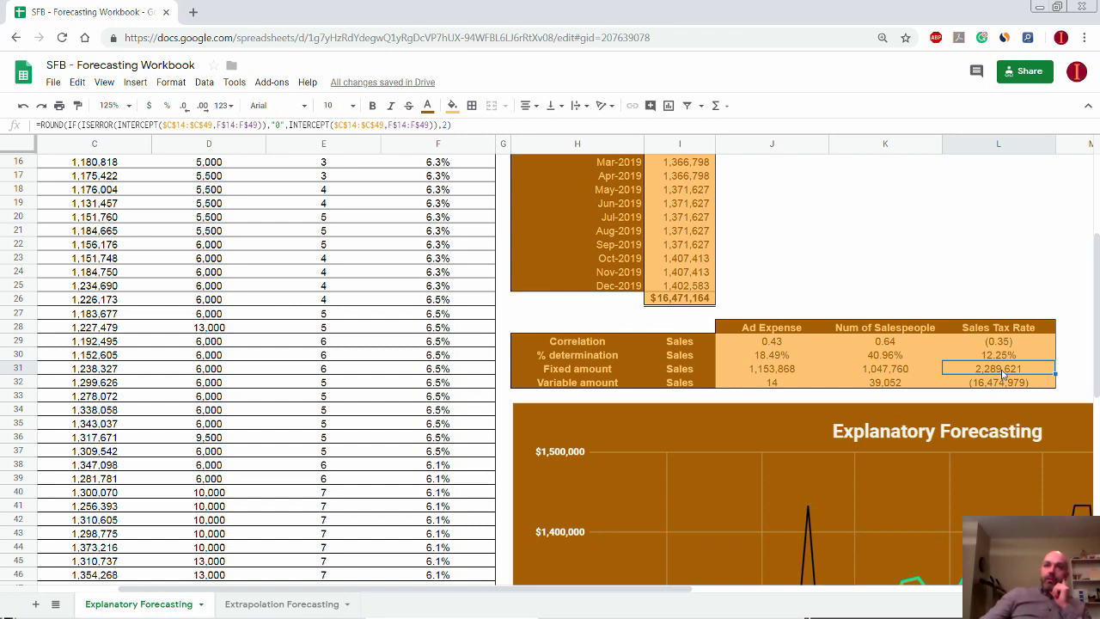
{"action": "scroll", "coordinate": [789, 304], "scroll_direction": "up", "scroll_amount": 2}
{"action": "scroll", "coordinate": [789, 304], "scroll_direction": "down", "scroll_amount": 1}
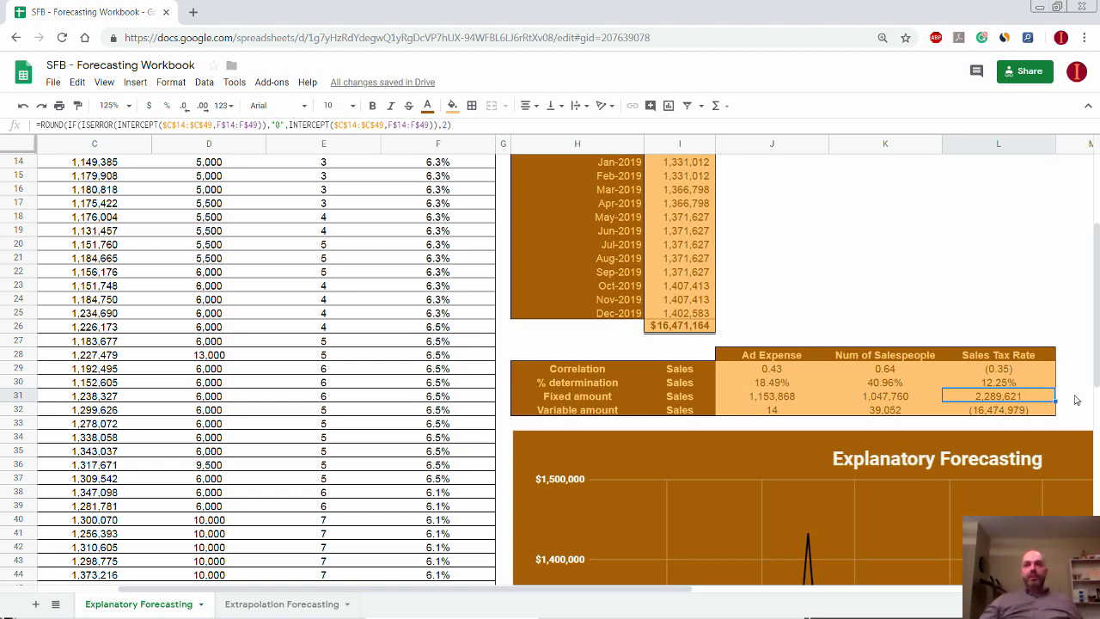
{"action": "left_click", "coordinate": [976, 413]}
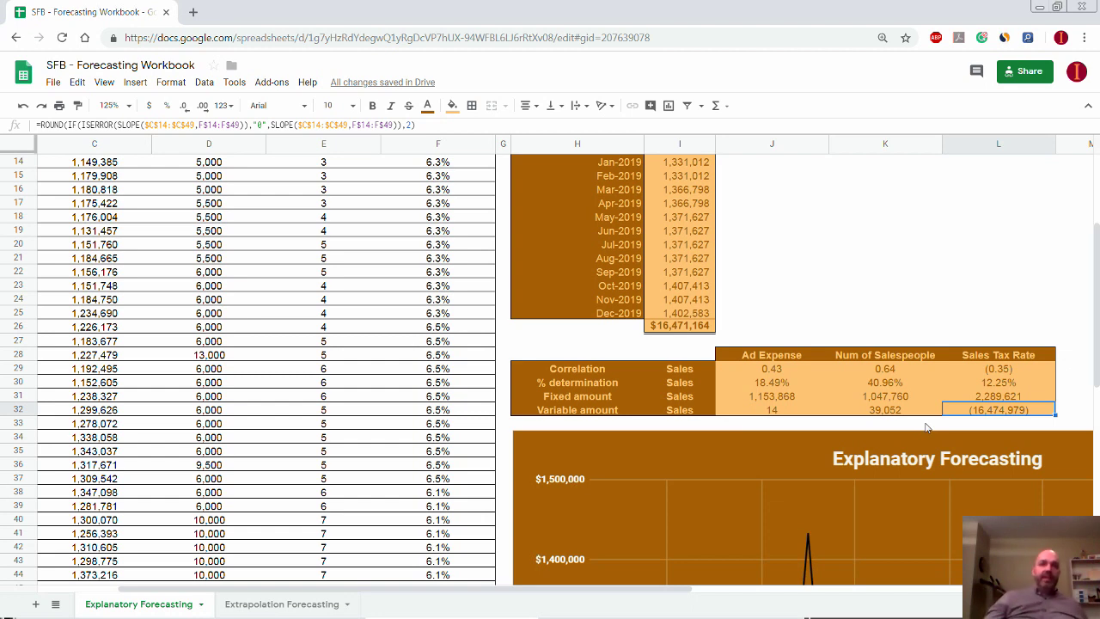
Look over the historical data and the planned ad expense, salespeople and tax rate values, and return to the correlation table.
{"action": "scroll", "coordinate": [301, 486], "scroll_direction": "down", "scroll_amount": 5}
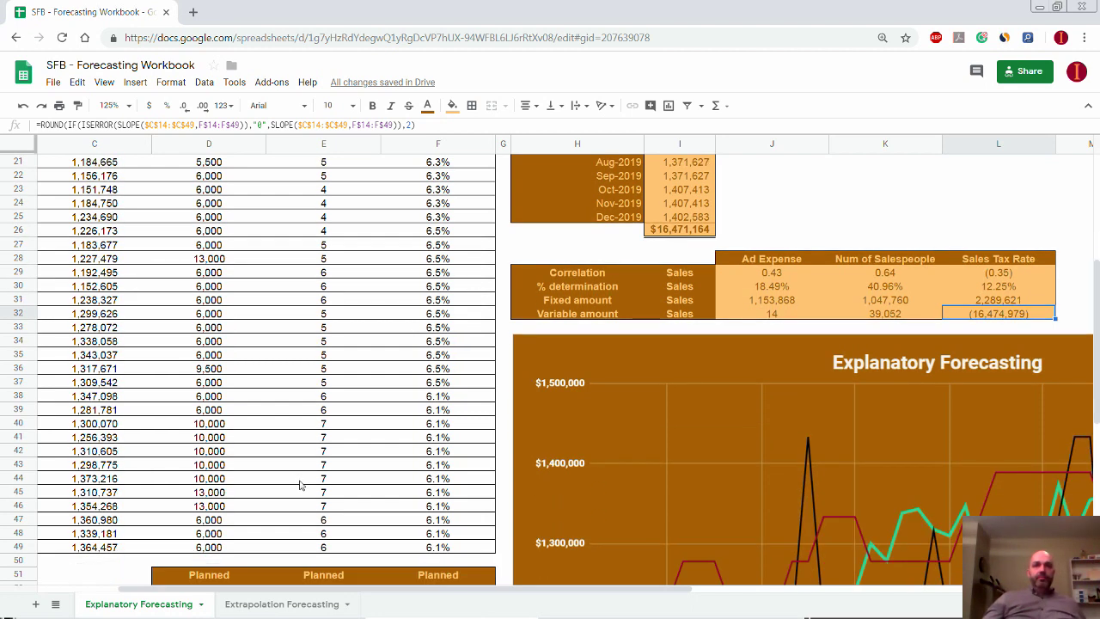
{"action": "scroll", "coordinate": [409, 293], "scroll_direction": "up", "scroll_amount": 5}
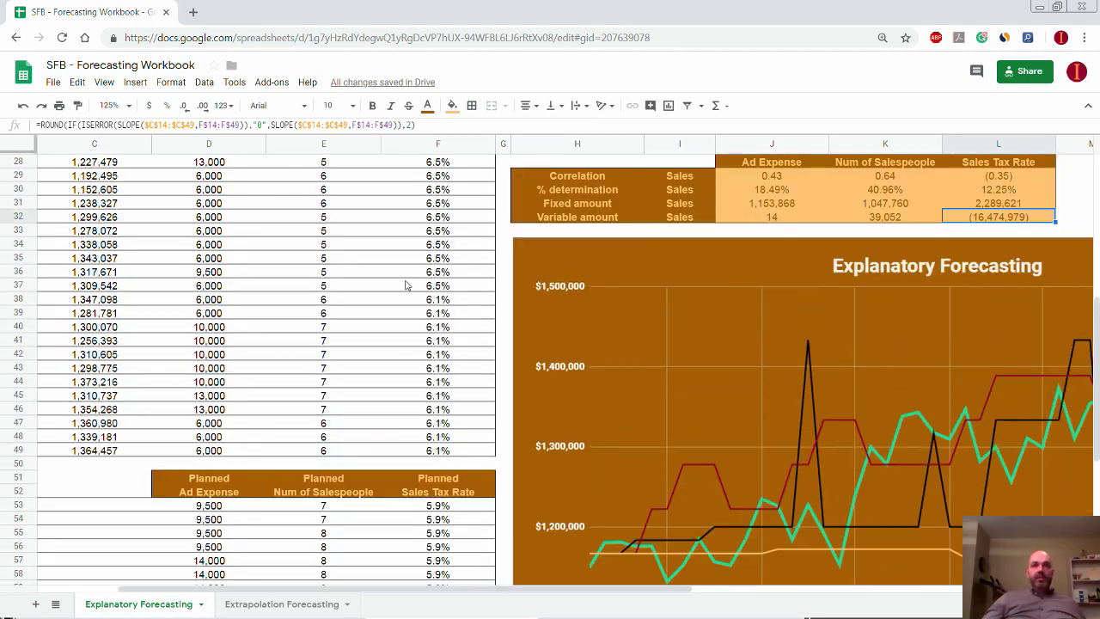
{"action": "scroll", "coordinate": [426, 222], "scroll_direction": "up", "scroll_amount": 2}
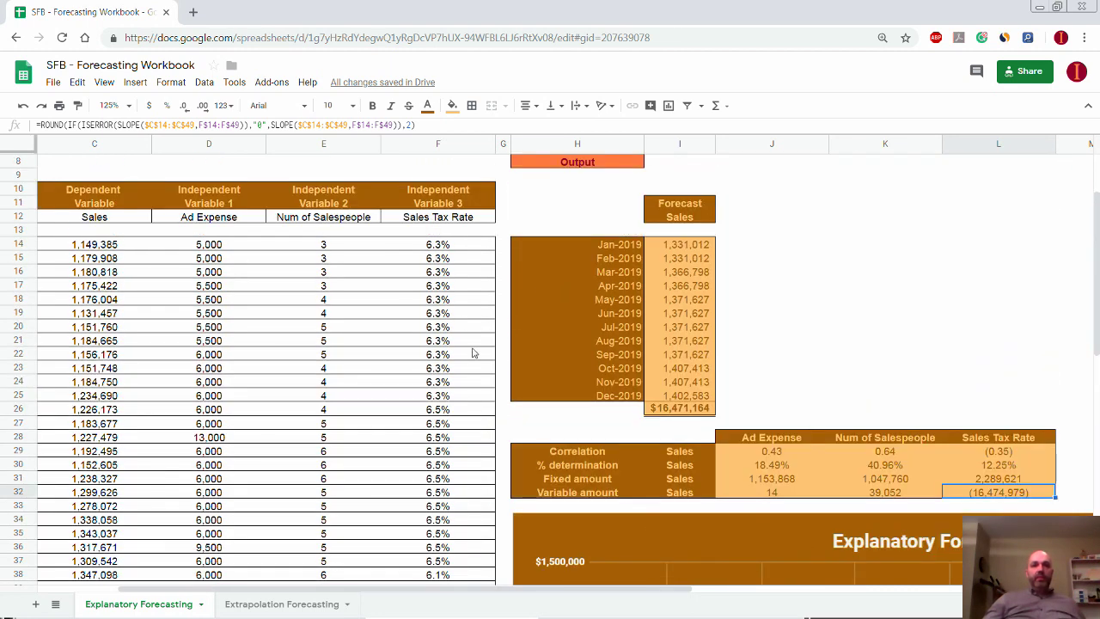
{"action": "scroll", "coordinate": [455, 387], "scroll_direction": "down", "scroll_amount": 7}
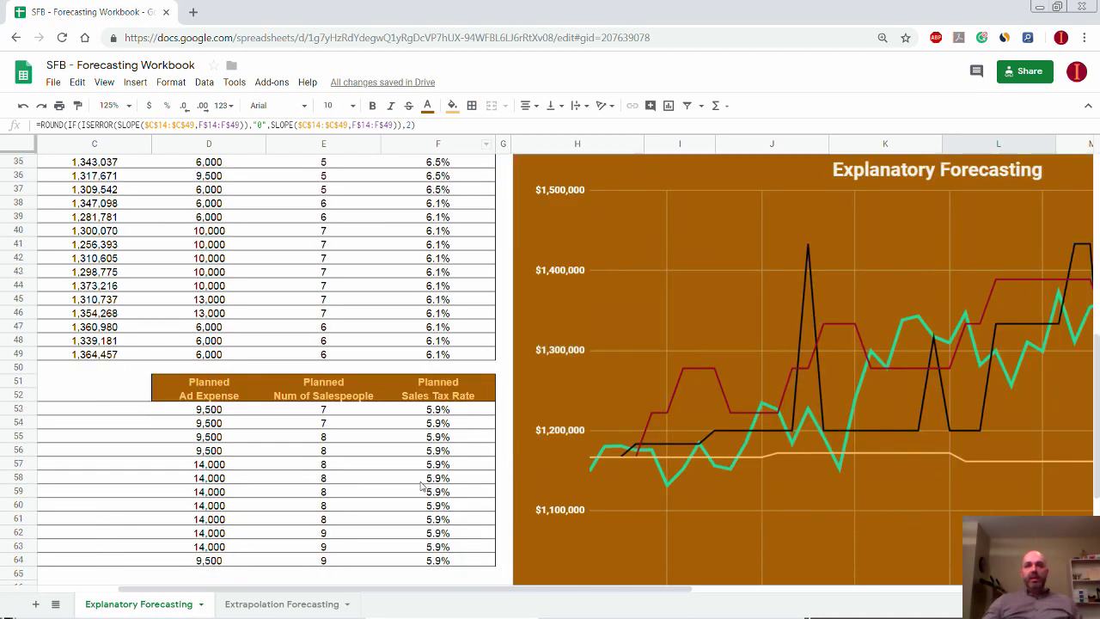
{"action": "scroll", "coordinate": [499, 371], "scroll_direction": "up", "scroll_amount": 5}
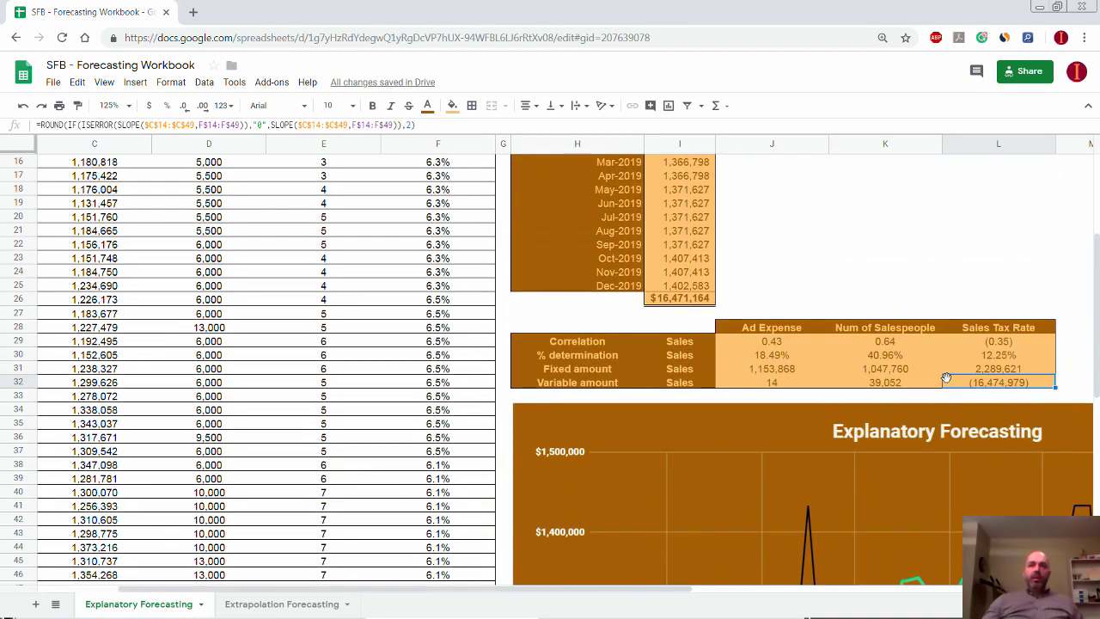
Inspect the variable amount of the sales tax rate, and relate it to the first planned sales tax rate.
{"action": "left_click", "coordinate": [895, 396]}
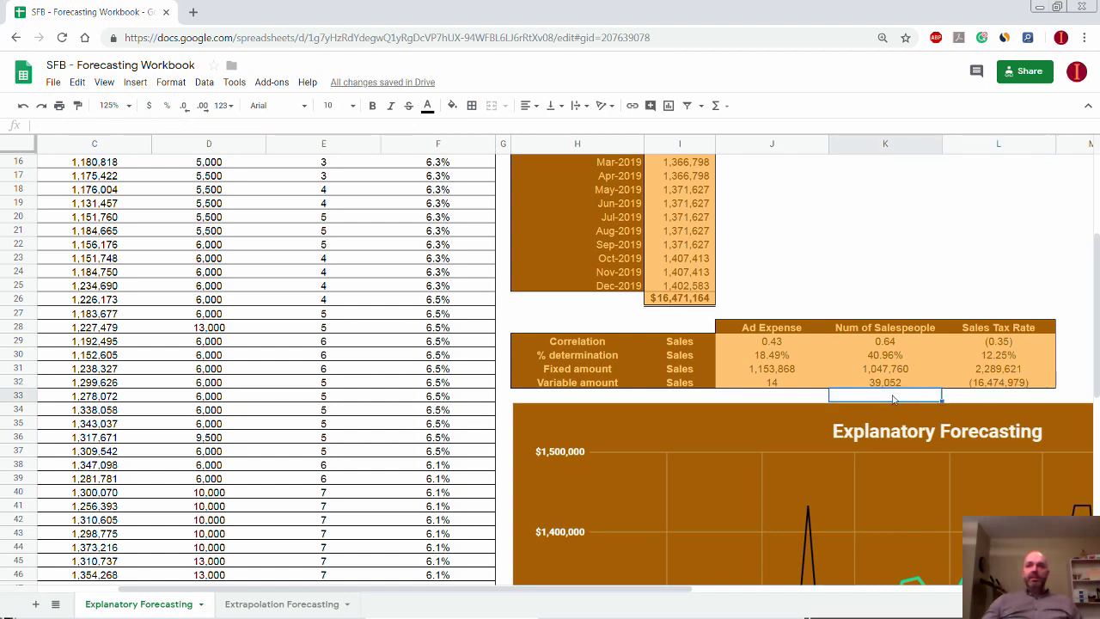
{"action": "left_click", "coordinate": [1001, 379]}
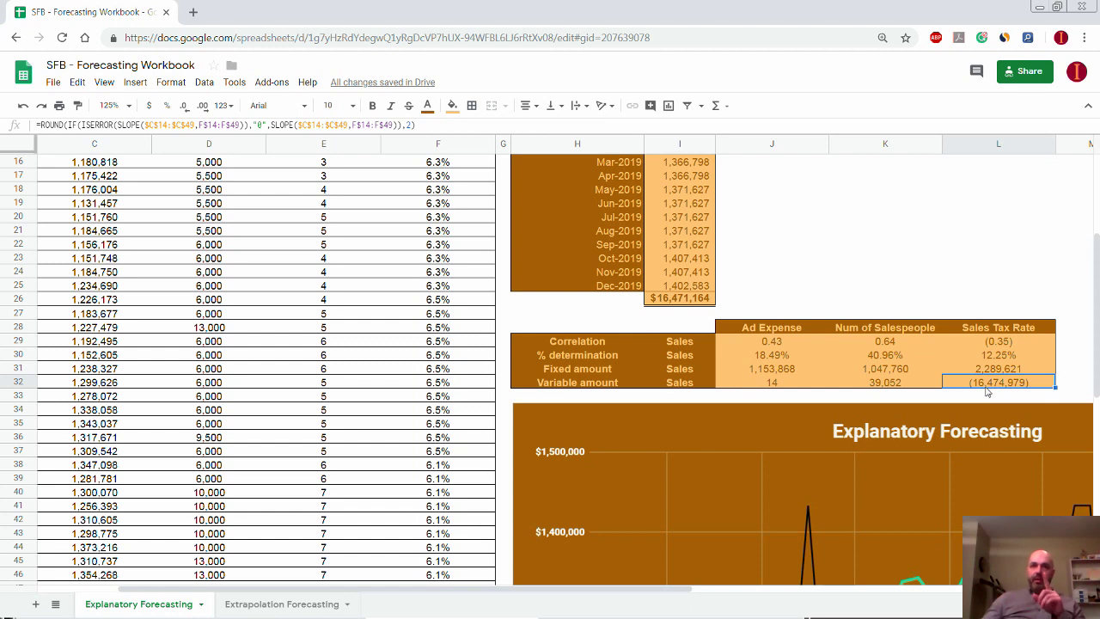
{"action": "scroll", "coordinate": [434, 421], "scroll_direction": "down", "scroll_amount": 3}
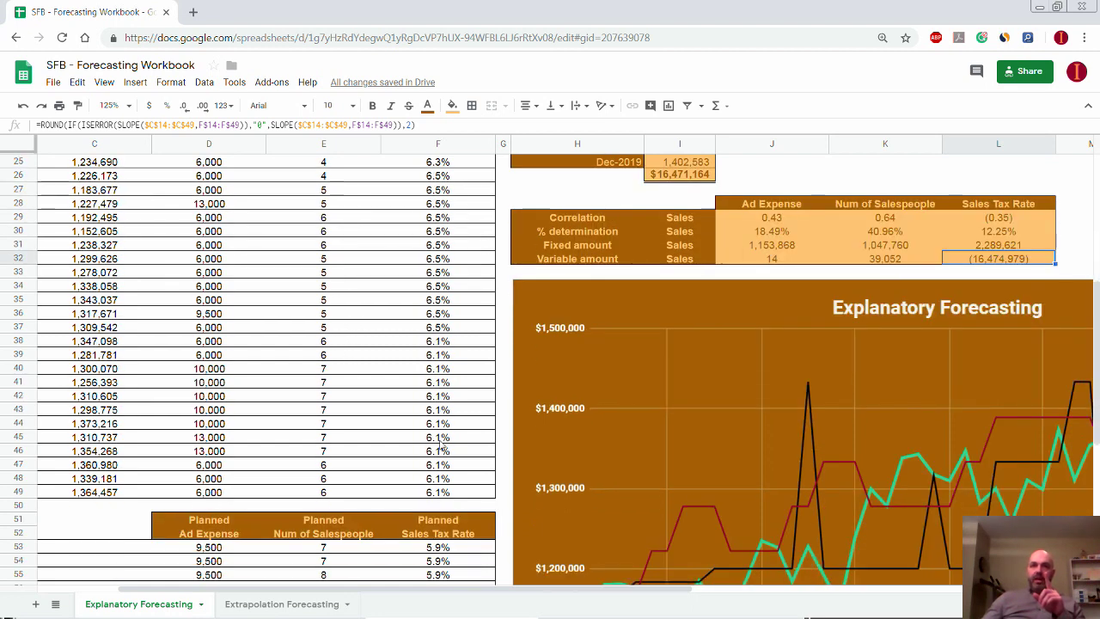
{"action": "left_click", "coordinate": [438, 548]}
{"action": "scroll", "coordinate": [430, 533], "scroll_direction": "down", "scroll_amount": 2}
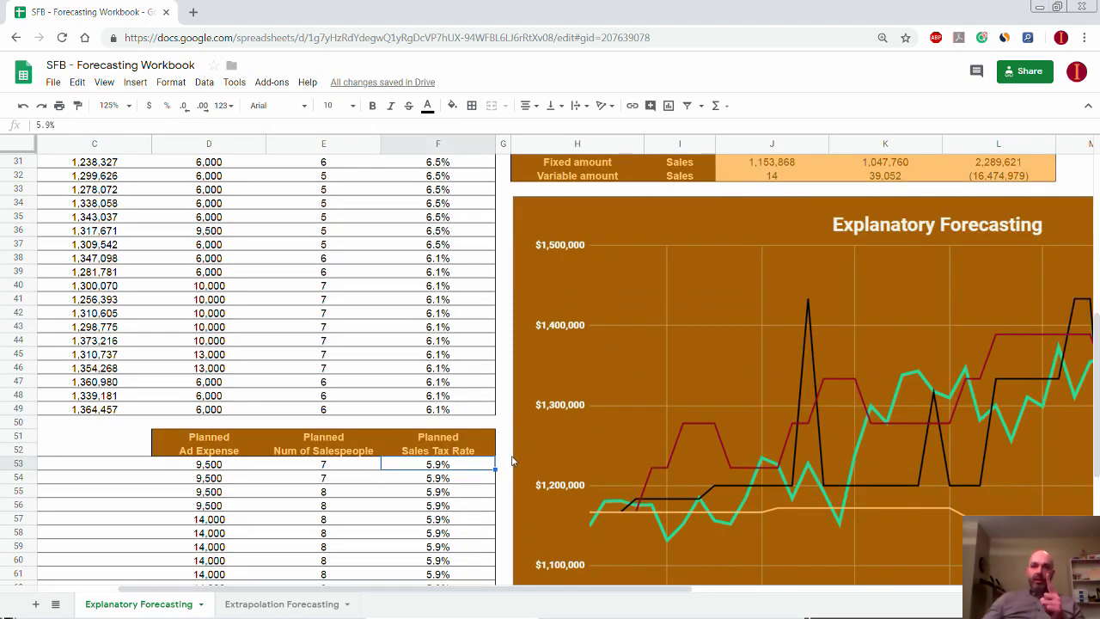
{"action": "scroll", "coordinate": [509, 466], "scroll_direction": "up", "scroll_amount": 2}
{"action": "scroll", "coordinate": [510, 463], "scroll_direction": "up", "scroll_amount": 3}
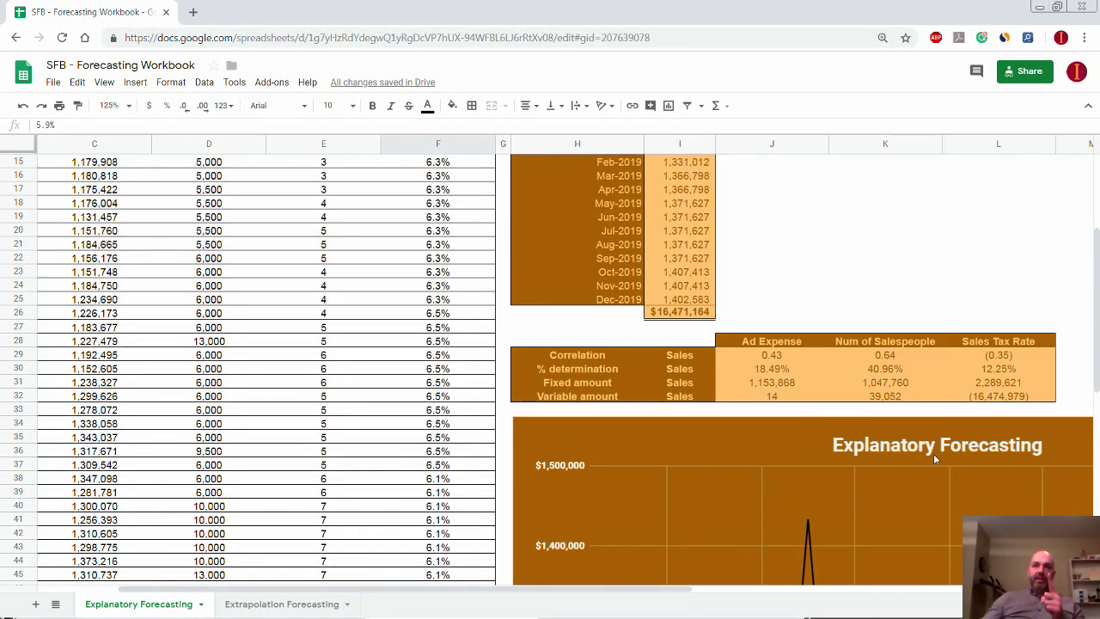
Compare the variable amount formulas for ad expense, number of salespeople and sales tax rate.
{"action": "left_click", "coordinate": [998, 397]}
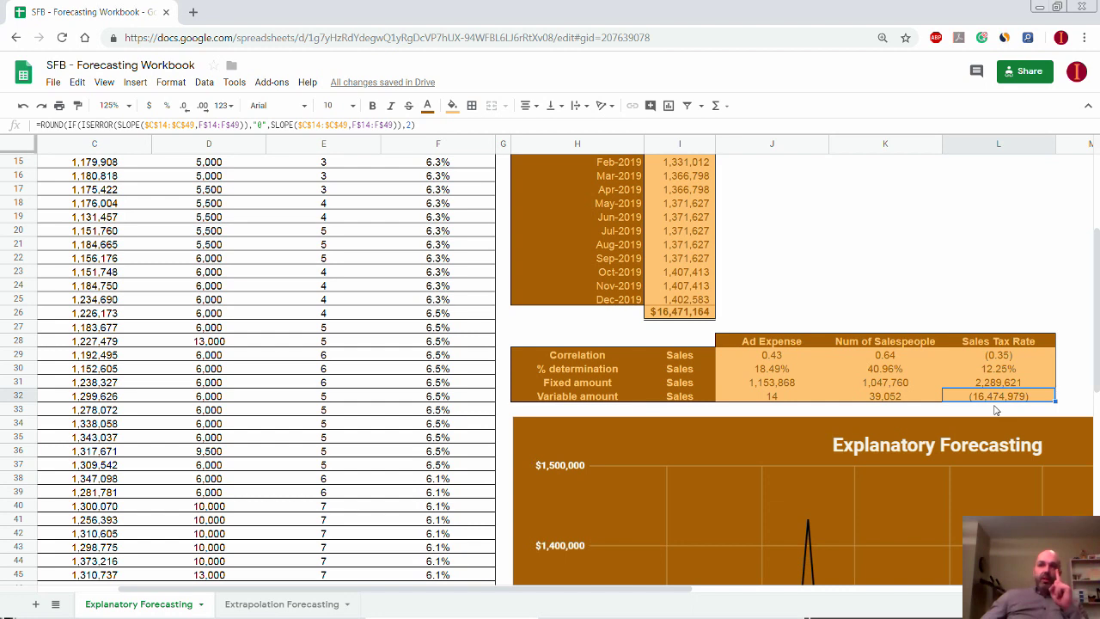
{"action": "left_click", "coordinate": [782, 396]}
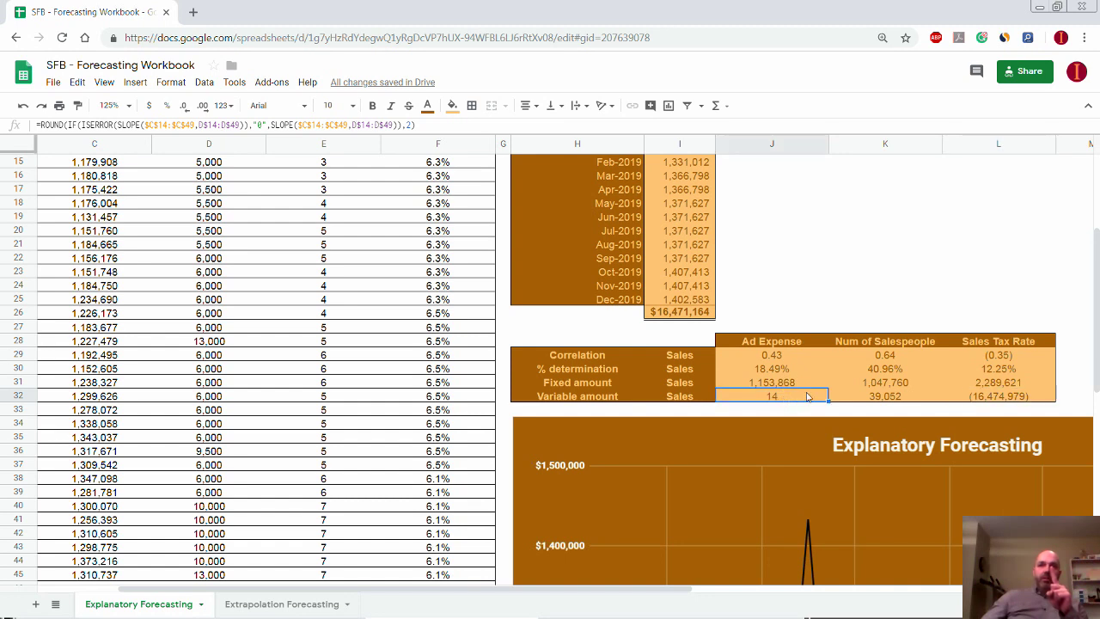
{"action": "left_click", "coordinate": [880, 397]}
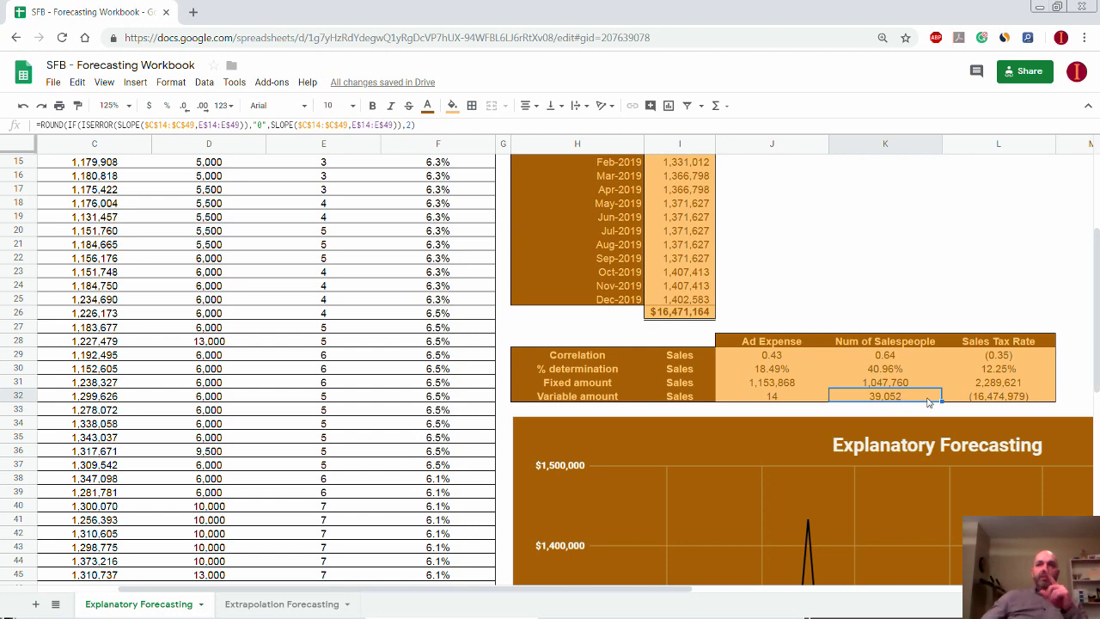
{"action": "left_click", "coordinate": [1007, 401]}
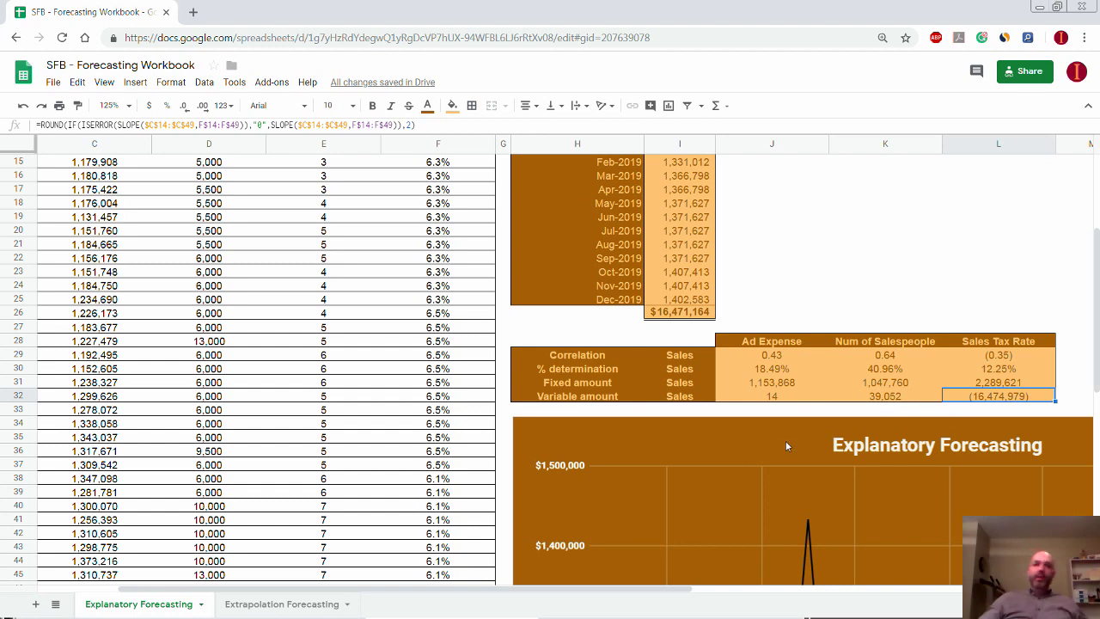
Shrink the Explanatory Forecasting chart from its lower corner so that it ends in column O at about row 65.
{"action": "scroll", "coordinate": [516, 425], "scroll_direction": "down", "scroll_amount": 3}
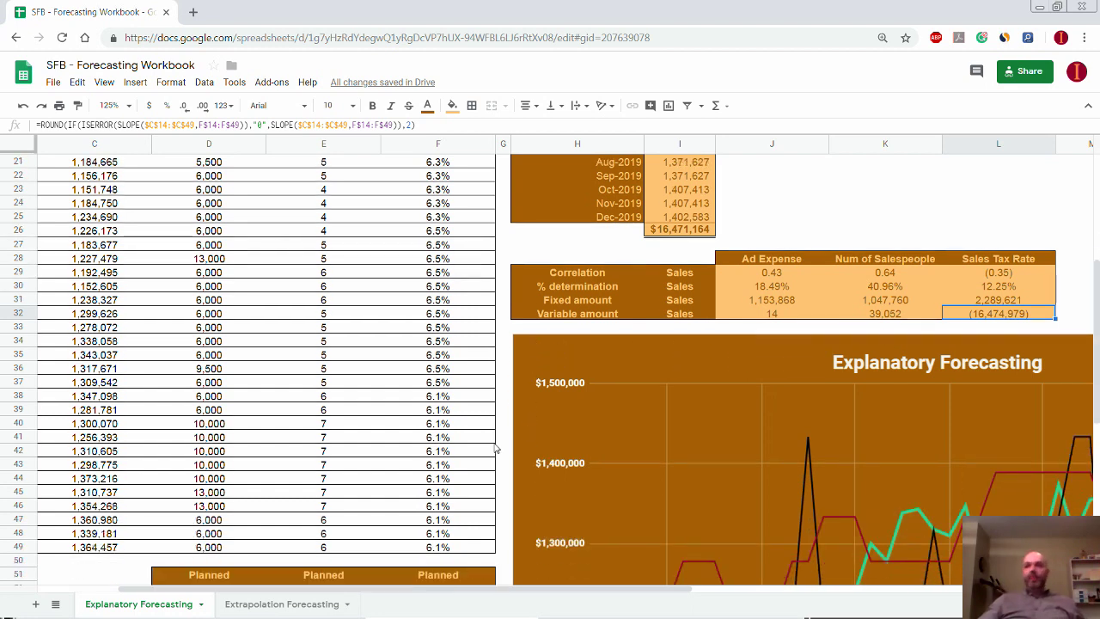
{"action": "scroll", "coordinate": [662, 397], "scroll_direction": "down", "scroll_amount": 1}
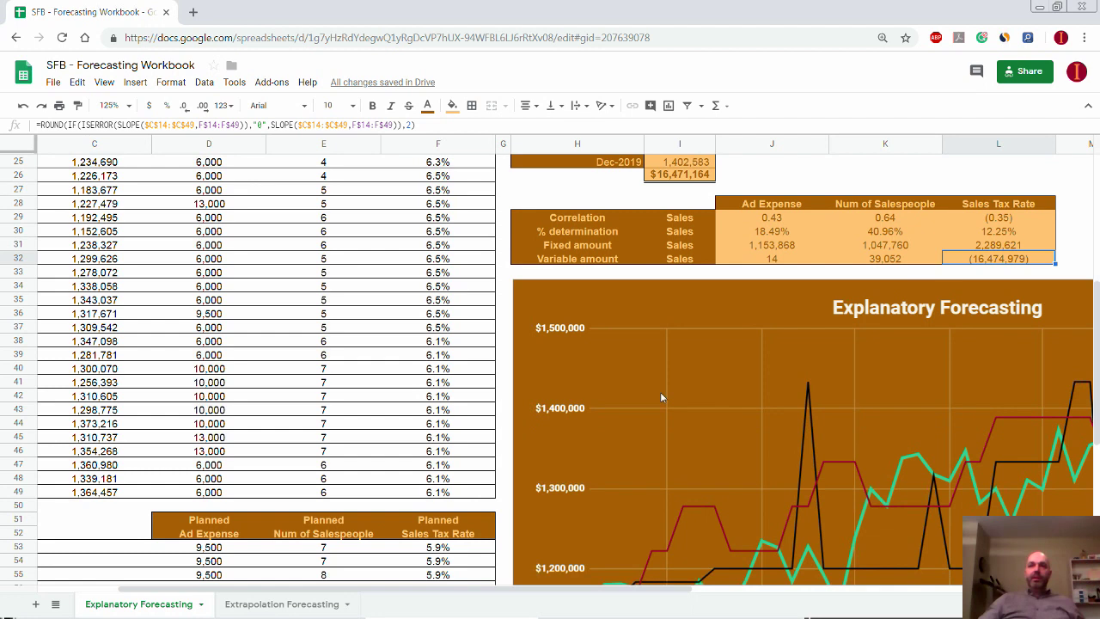
{"action": "scroll", "coordinate": [661, 398], "scroll_direction": "down", "scroll_amount": 3}
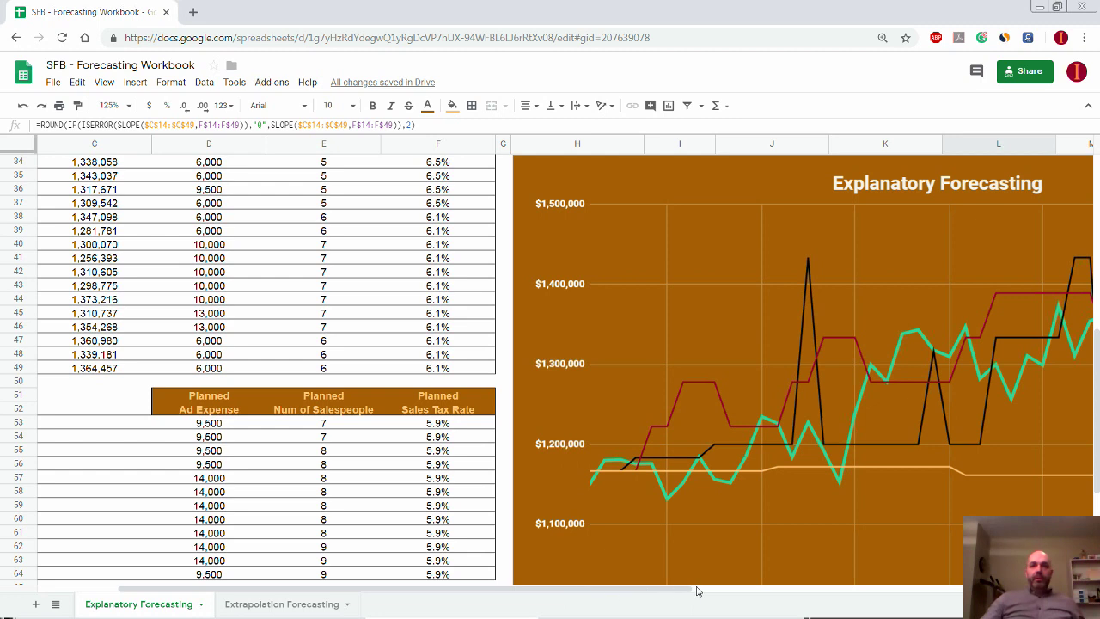
{"action": "left_click_drag", "start_coordinate": [698, 591], "coordinate": [848, 586]}
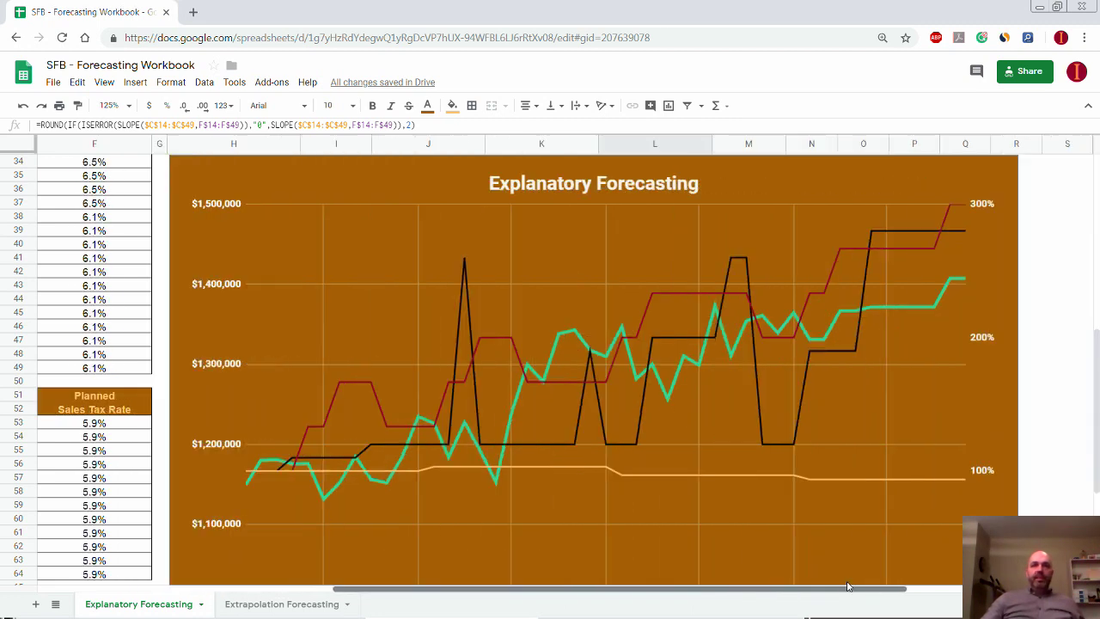
{"action": "scroll", "coordinate": [768, 501], "scroll_direction": "down", "scroll_amount": 1}
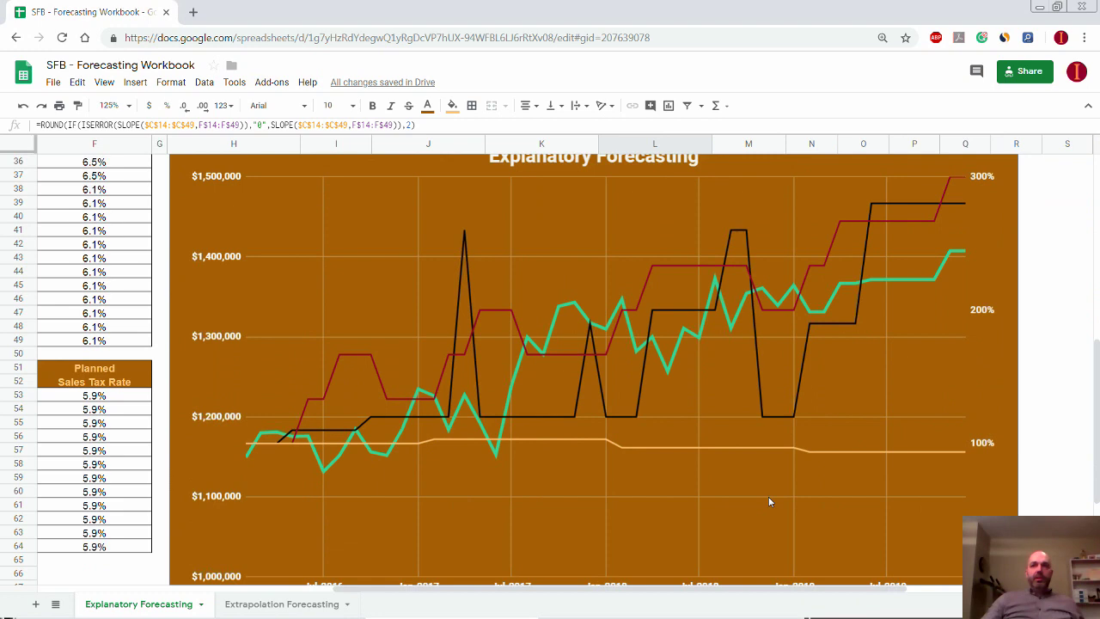
{"action": "scroll", "coordinate": [749, 464], "scroll_direction": "up", "scroll_amount": 1}
{"action": "scroll", "coordinate": [749, 465], "scroll_direction": "down", "scroll_amount": 2}
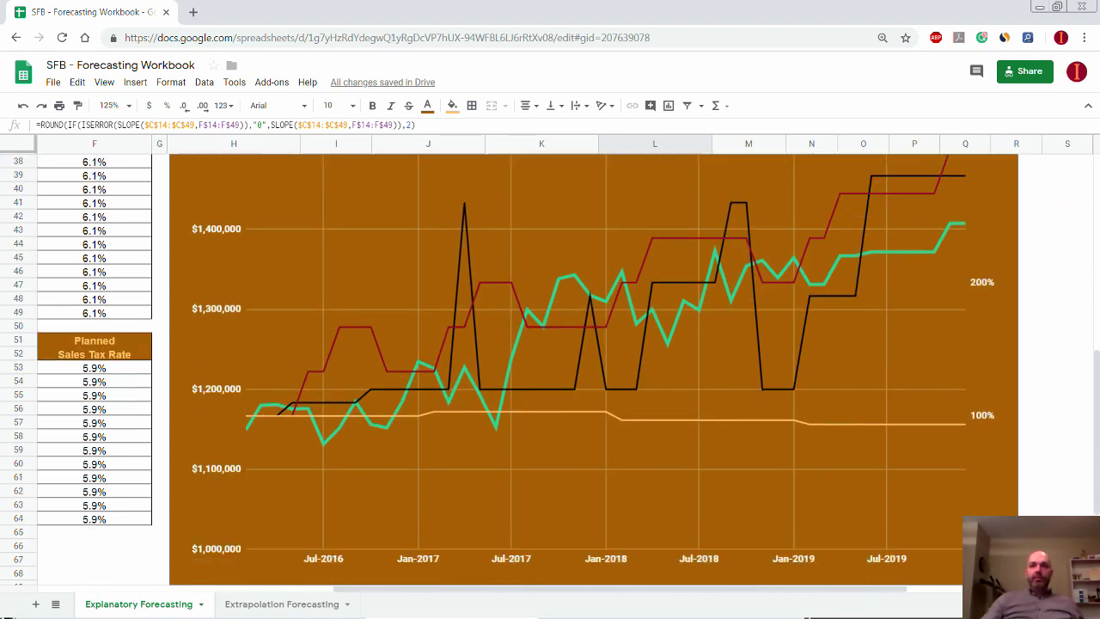
{"action": "scroll", "coordinate": [558, 370], "scroll_direction": "down", "scroll_amount": 3}
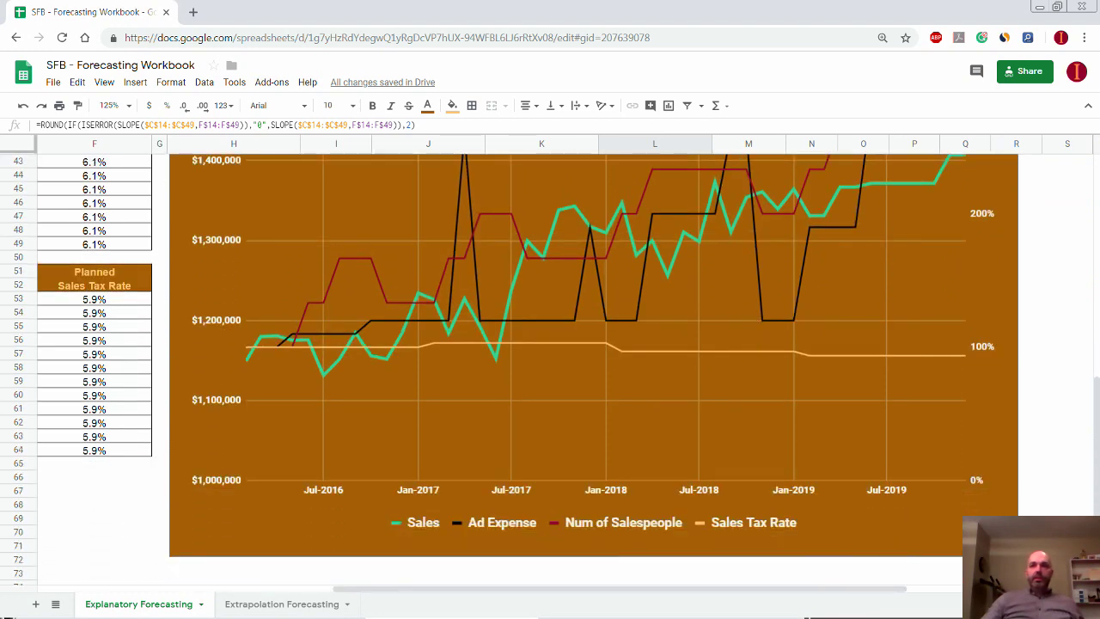
{"action": "left_click", "coordinate": [584, 379]}
{"action": "left_click_drag", "start_coordinate": [1018, 556], "coordinate": [937, 507]}
{"action": "left_click_drag", "start_coordinate": [859, 449], "coordinate": [886, 455]}
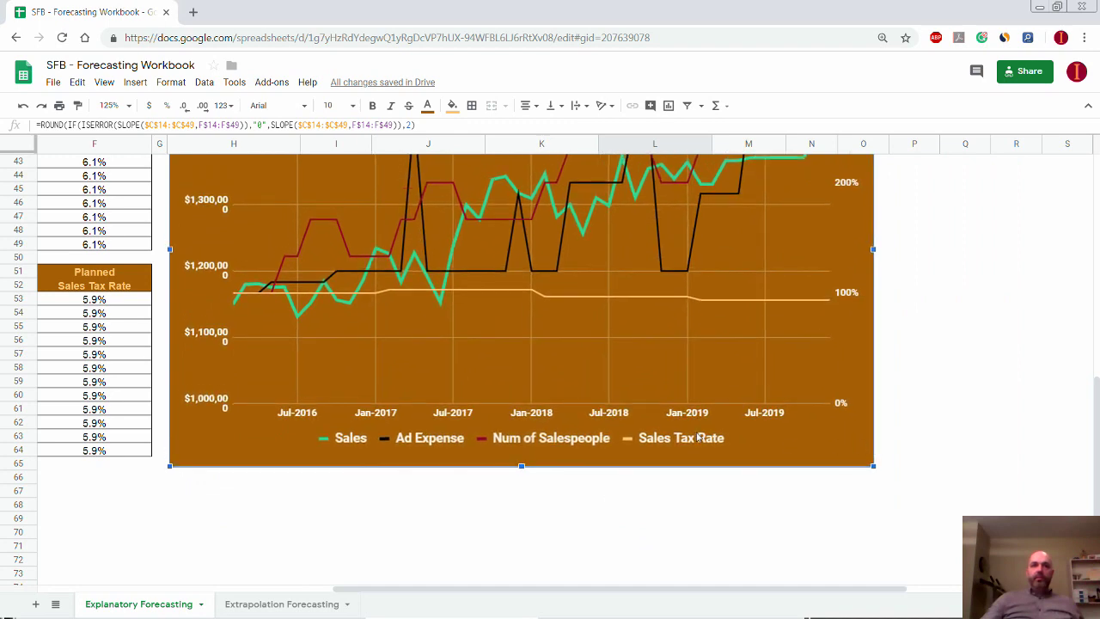
Narrow the chart's plot area from the left so the sales axis labels fit on one line, and leave chart editing.
{"action": "scroll", "coordinate": [535, 435], "scroll_direction": "up", "scroll_amount": 3}
{"action": "scroll", "coordinate": [533, 438], "scroll_direction": "up", "scroll_amount": 1}
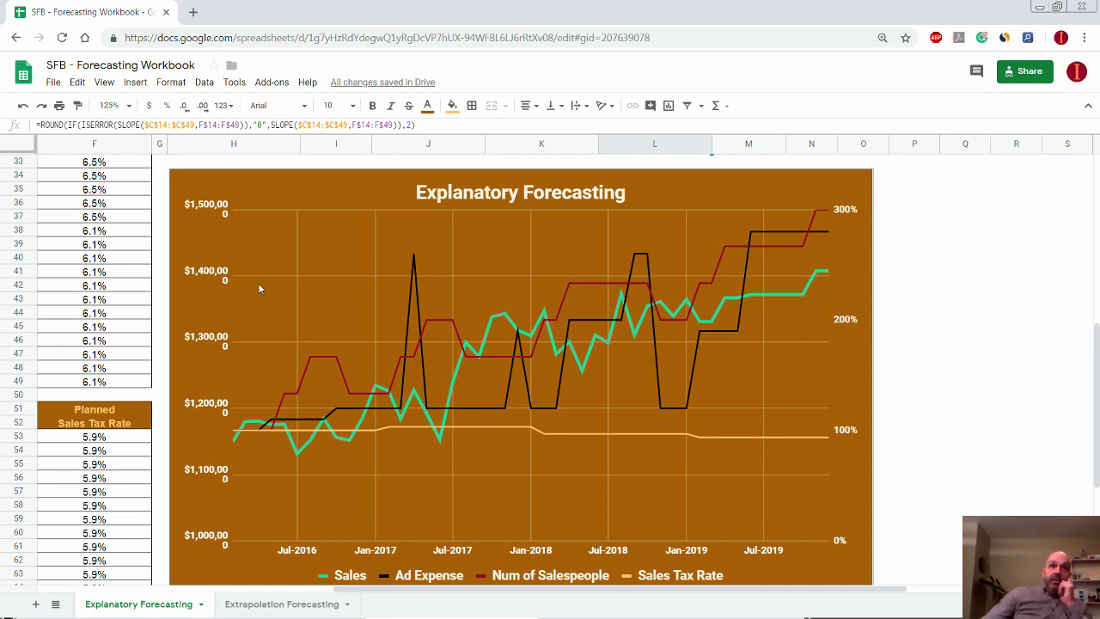
{"action": "left_click", "coordinate": [245, 307]}
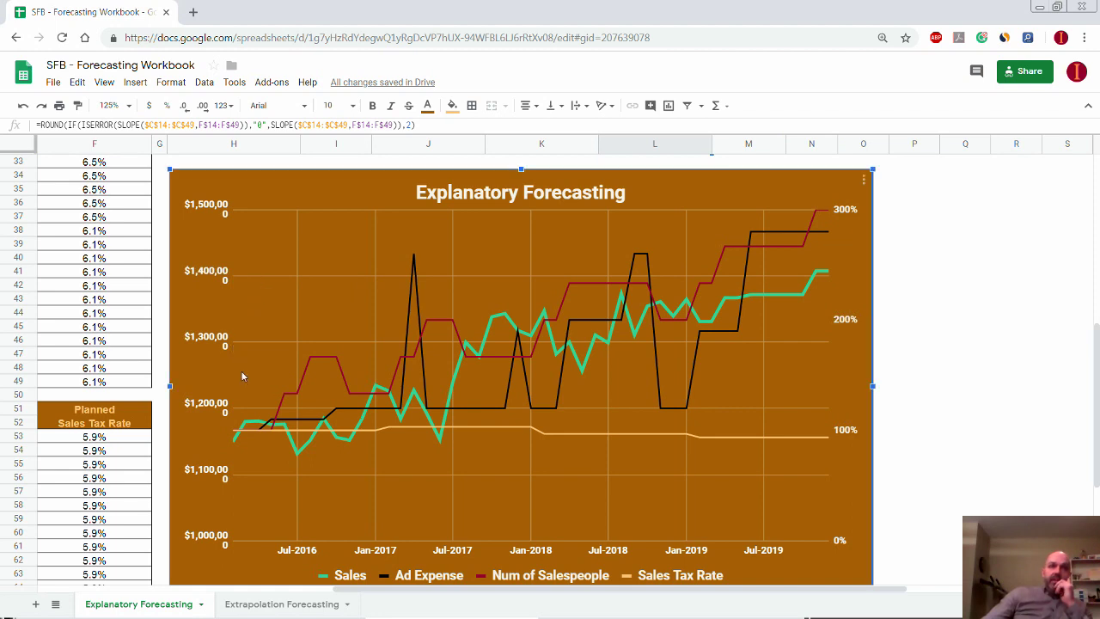
{"action": "double_click", "coordinate": [247, 379]}
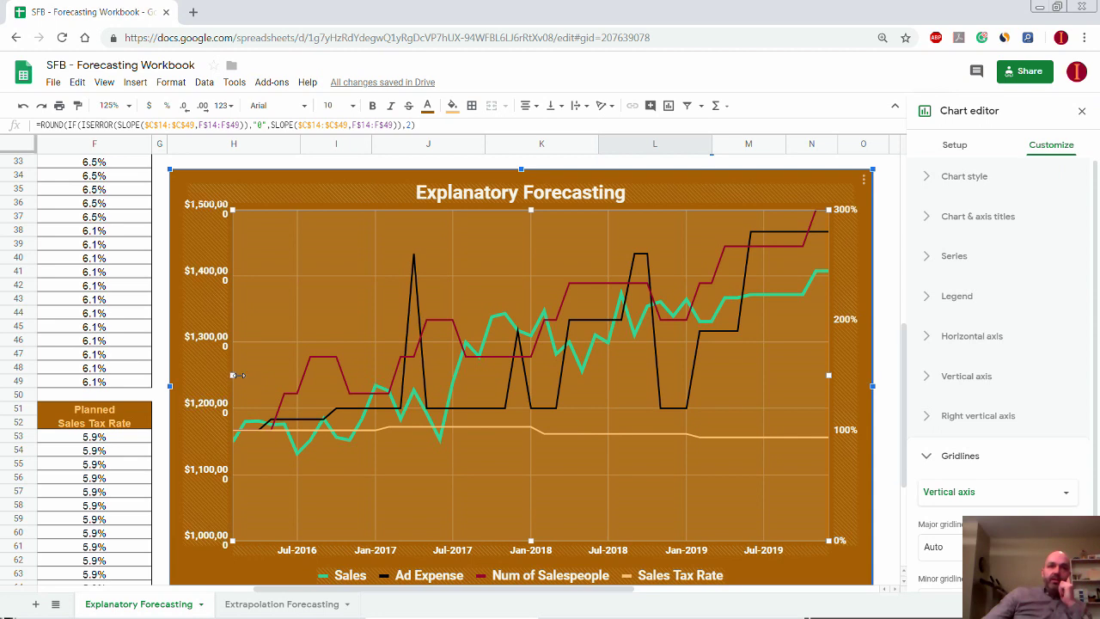
{"action": "left_click_drag", "start_coordinate": [233, 374], "coordinate": [248, 375]}
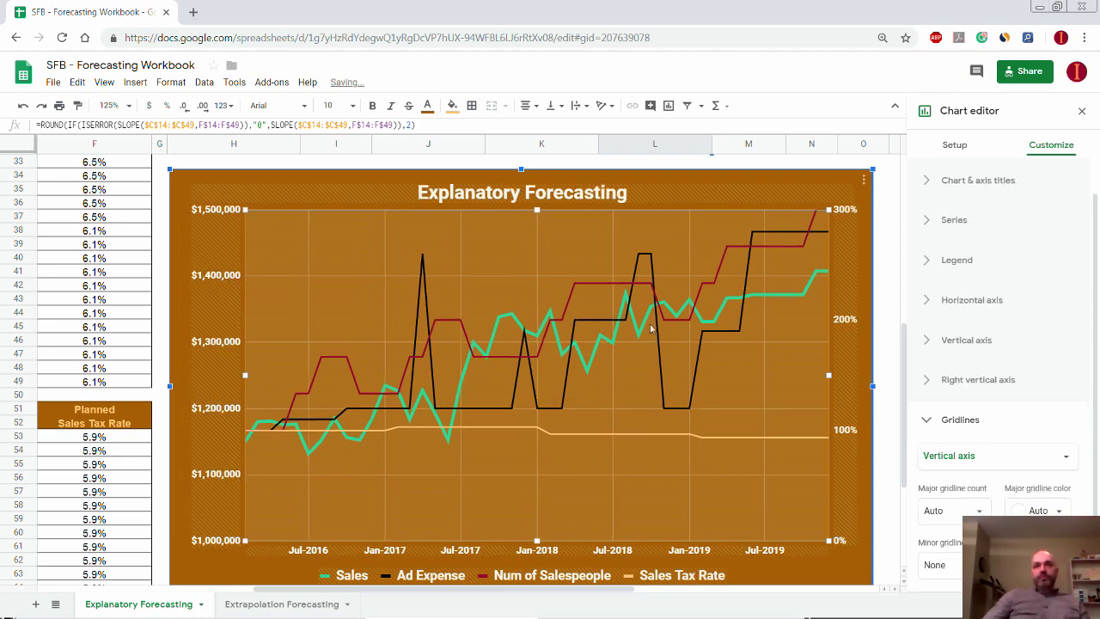
{"action": "left_click", "coordinate": [892, 335]}
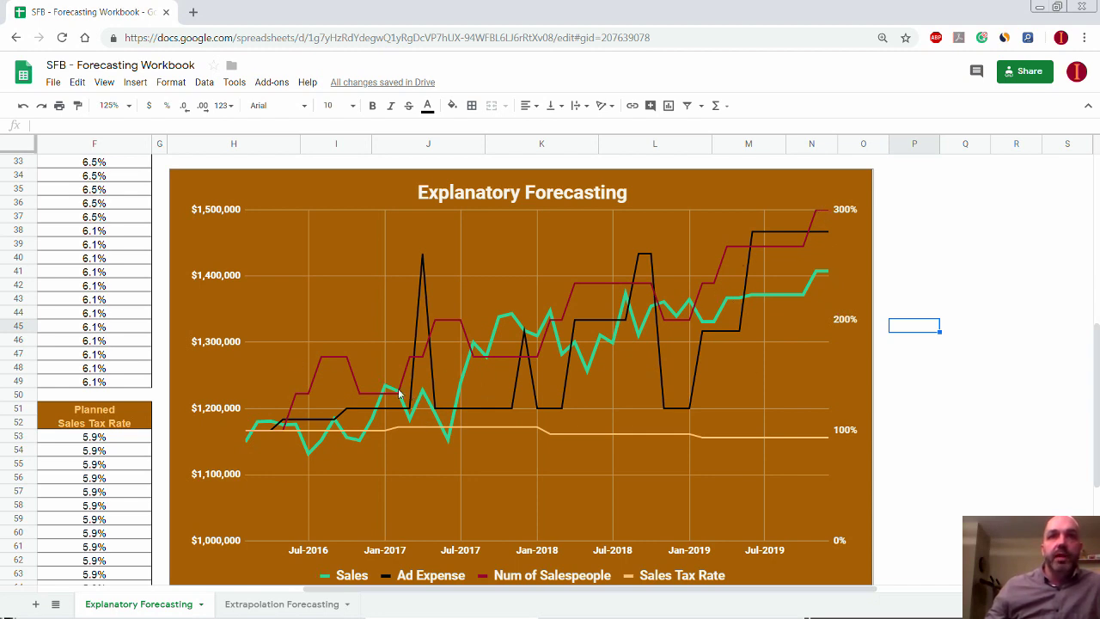
Relate the sales tax rate line in the chart to the first planned sales tax rate in the input table.
{"action": "left_click", "coordinate": [554, 319]}
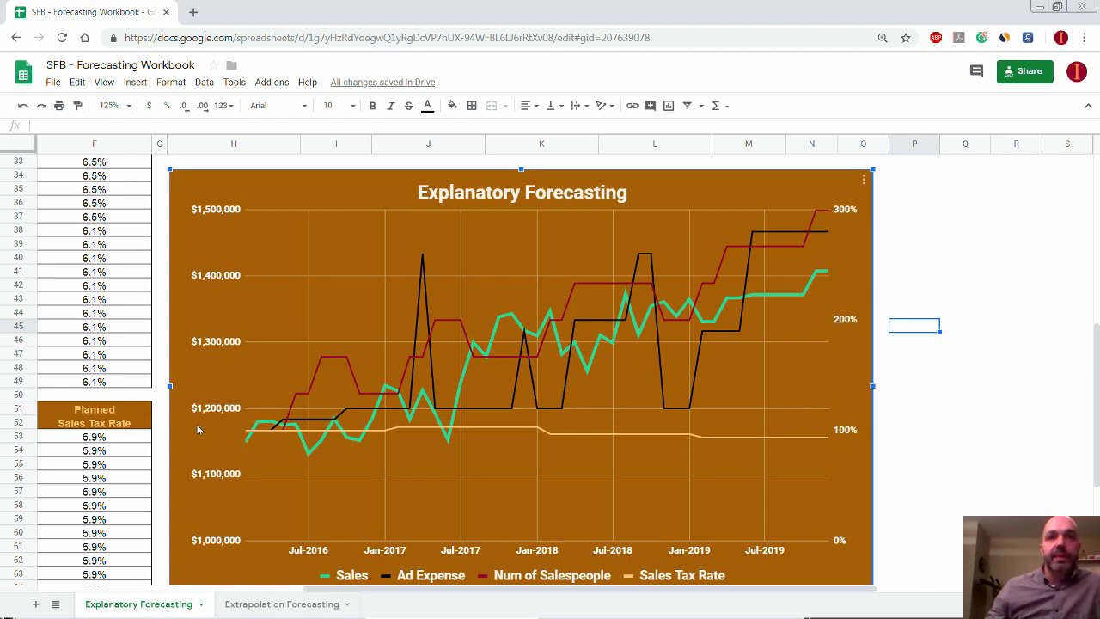
{"action": "left_click_drag", "start_coordinate": [465, 592], "coordinate": [329, 604]}
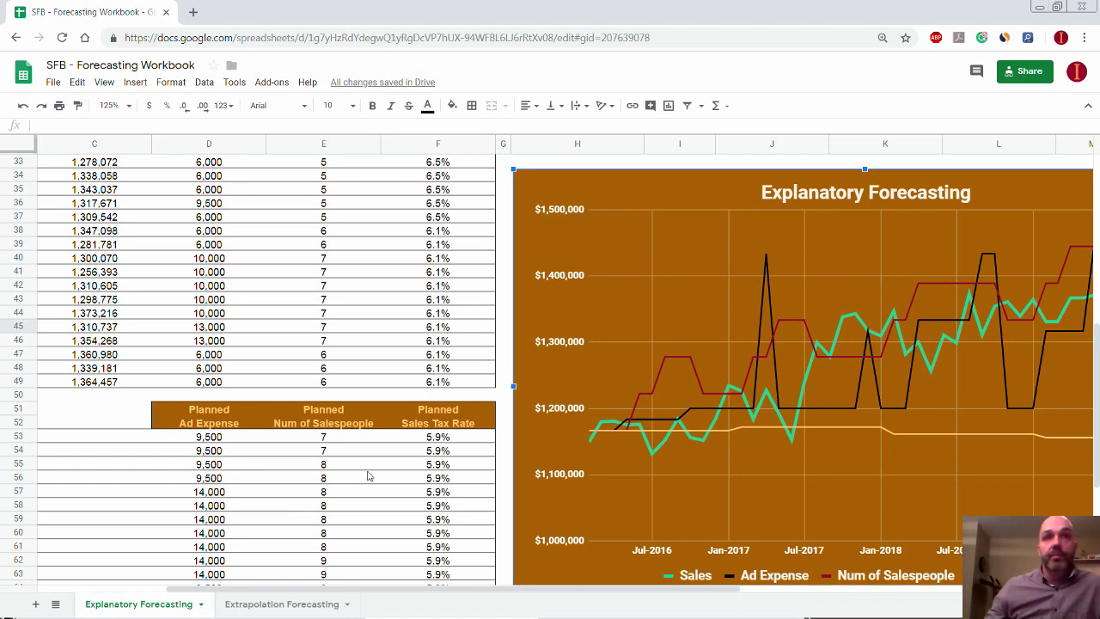
{"action": "left_click", "coordinate": [447, 440]}
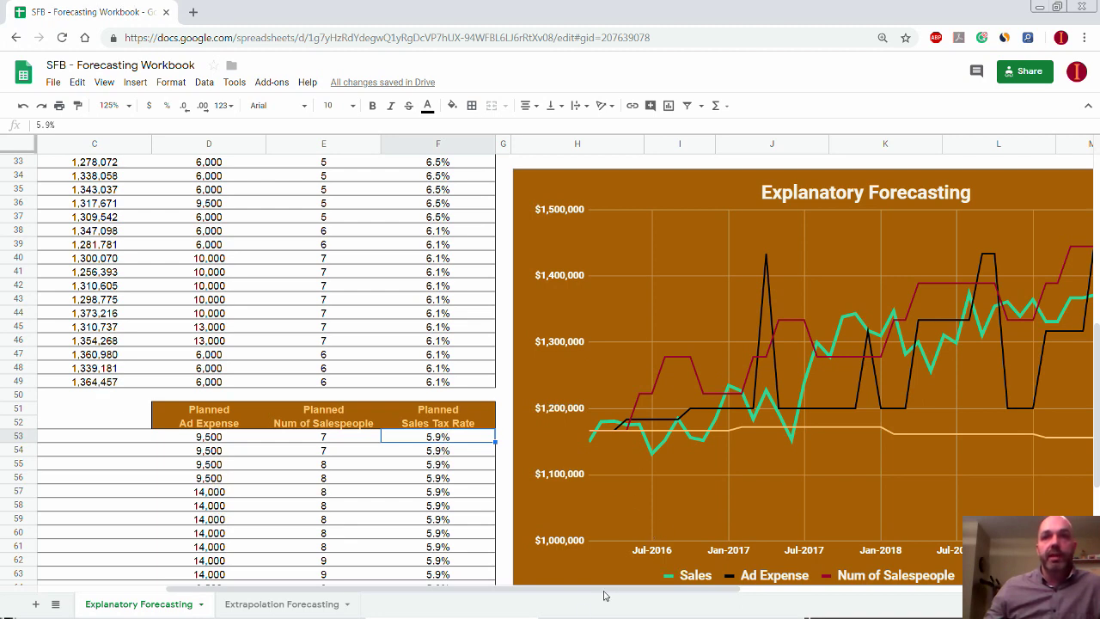
{"action": "left_click_drag", "start_coordinate": [645, 591], "coordinate": [723, 591]}
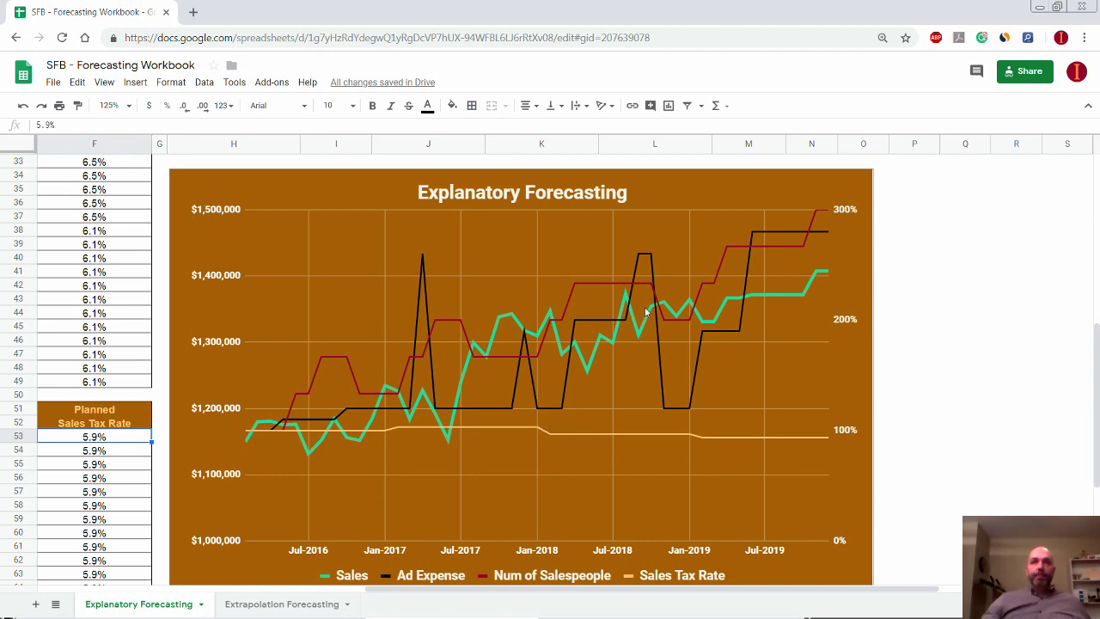
Examine the ad expense and number of salespeople lines in the chart against sales and the correlation table.
{"action": "left_click", "coordinate": [642, 258]}
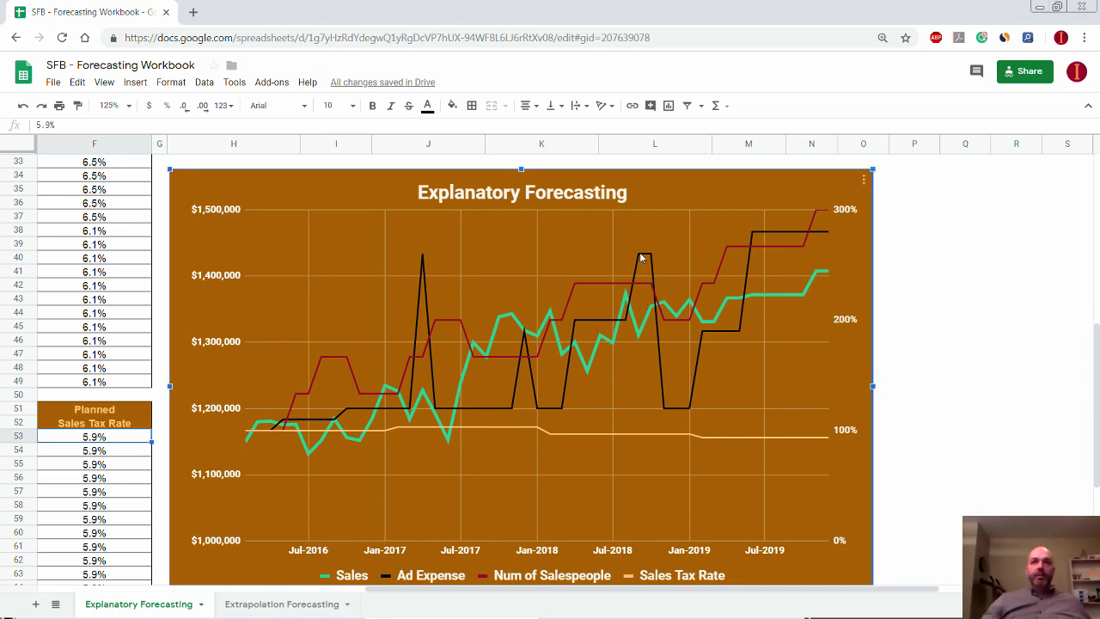
{"action": "mouse_move", "coordinate": [642, 258]}
{"action": "mouse_move", "coordinate": [578, 287]}
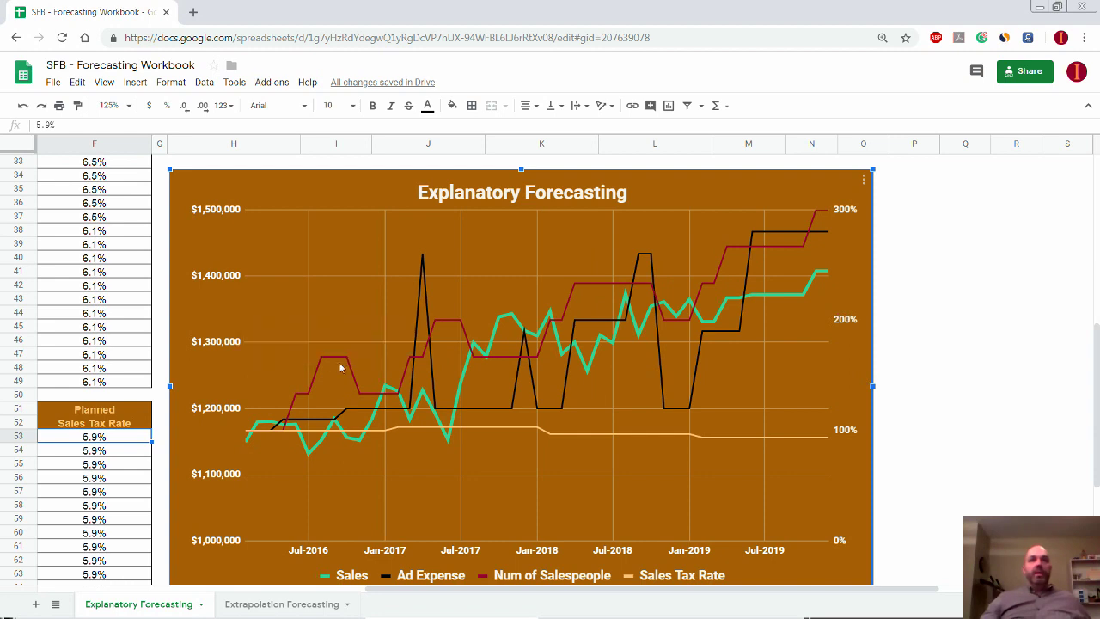
{"action": "scroll", "coordinate": [318, 331], "scroll_direction": "up", "scroll_amount": 3}
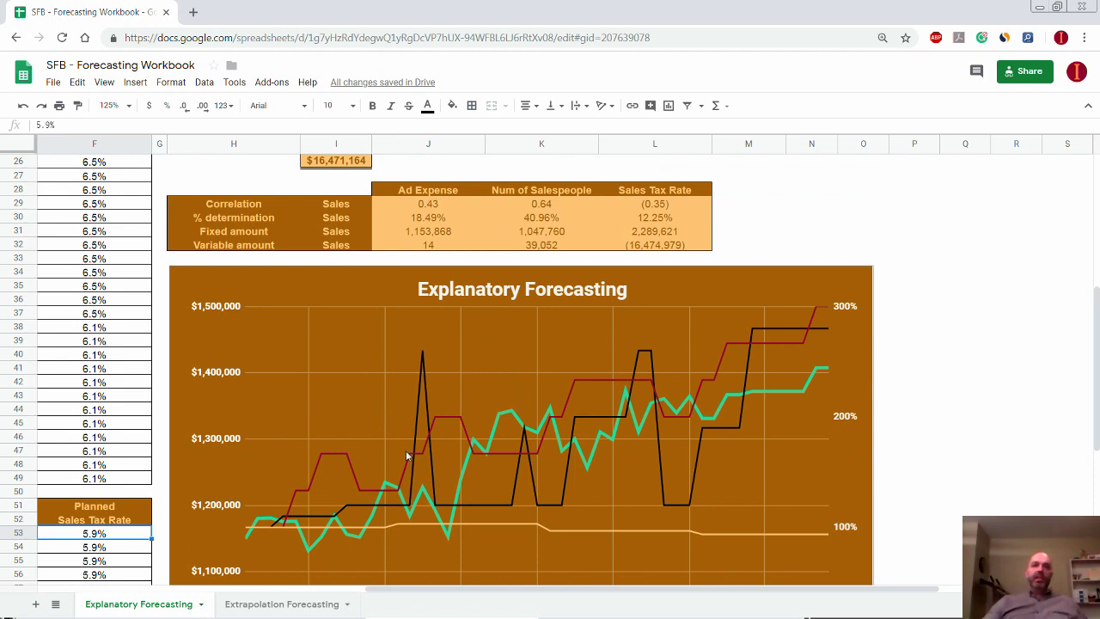
{"action": "scroll", "coordinate": [420, 426], "scroll_direction": "down", "scroll_amount": 2}
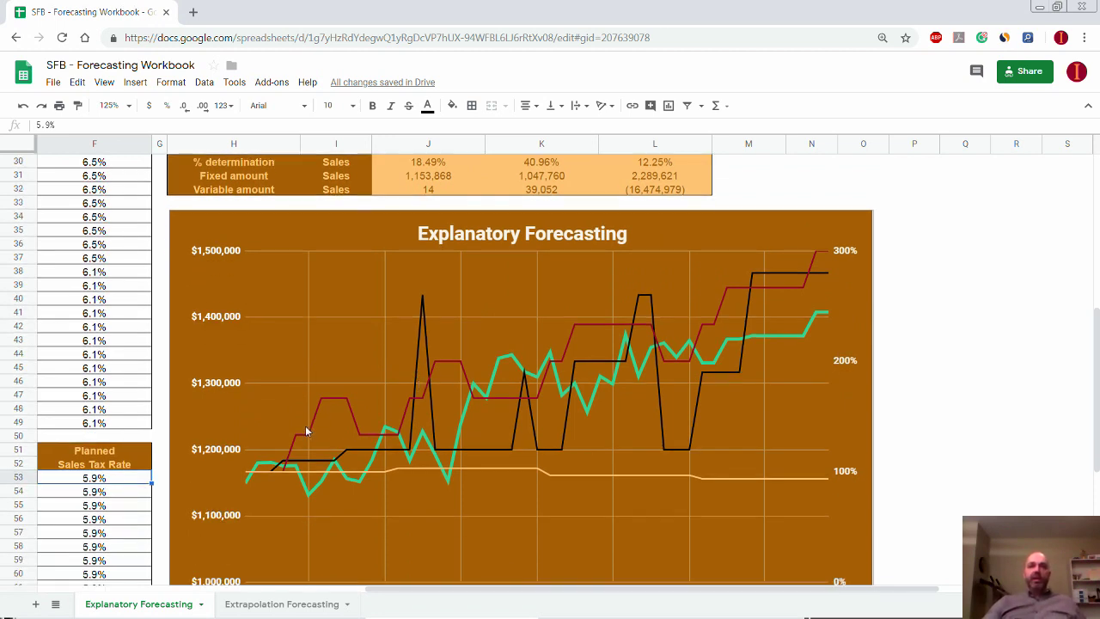
{"action": "scroll", "coordinate": [344, 446], "scroll_direction": "down", "scroll_amount": 2}
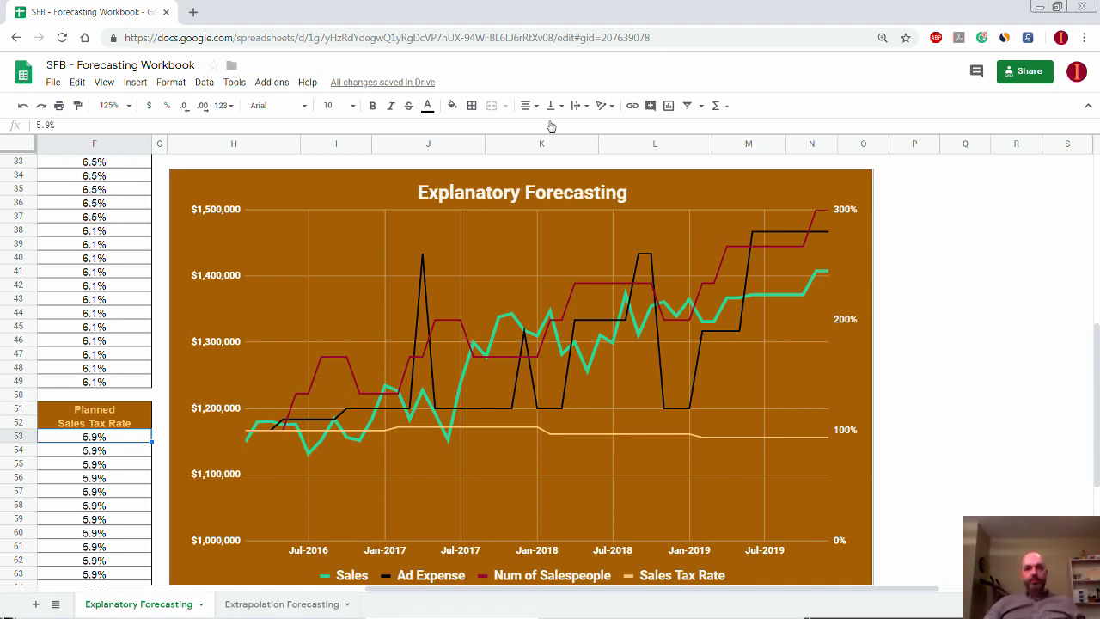
On the Extrapolation Forecasting sheet, select the January 2016 to December 2018 sales, and return to the Explanatory Forecasting sheet.
{"action": "left_click", "coordinate": [247, 609]}
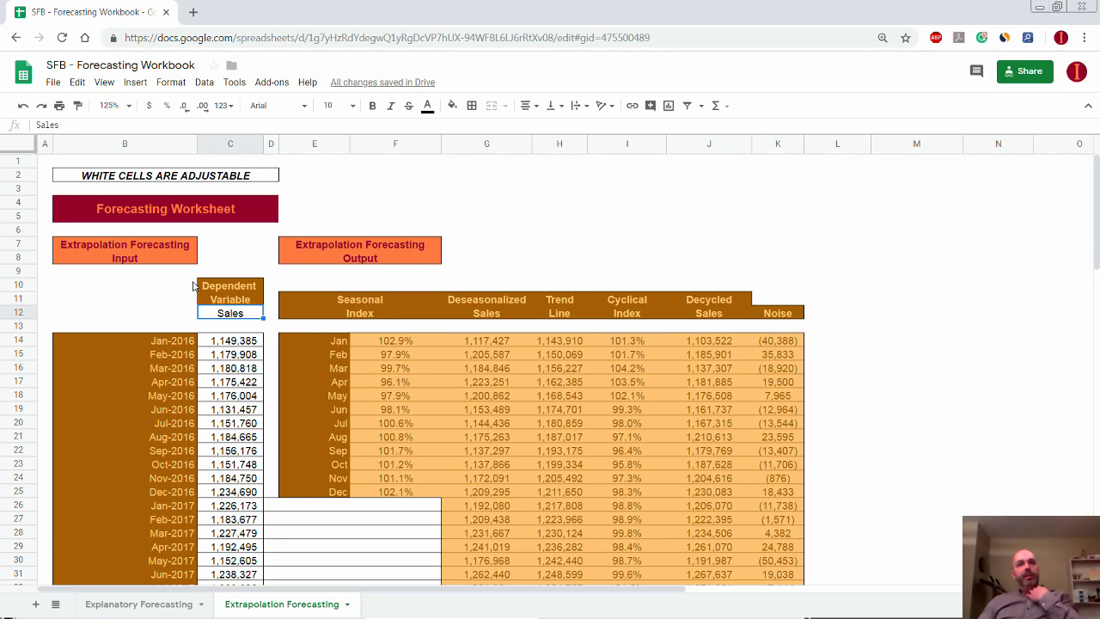
{"action": "scroll", "coordinate": [194, 286], "scroll_direction": "down", "scroll_amount": 2}
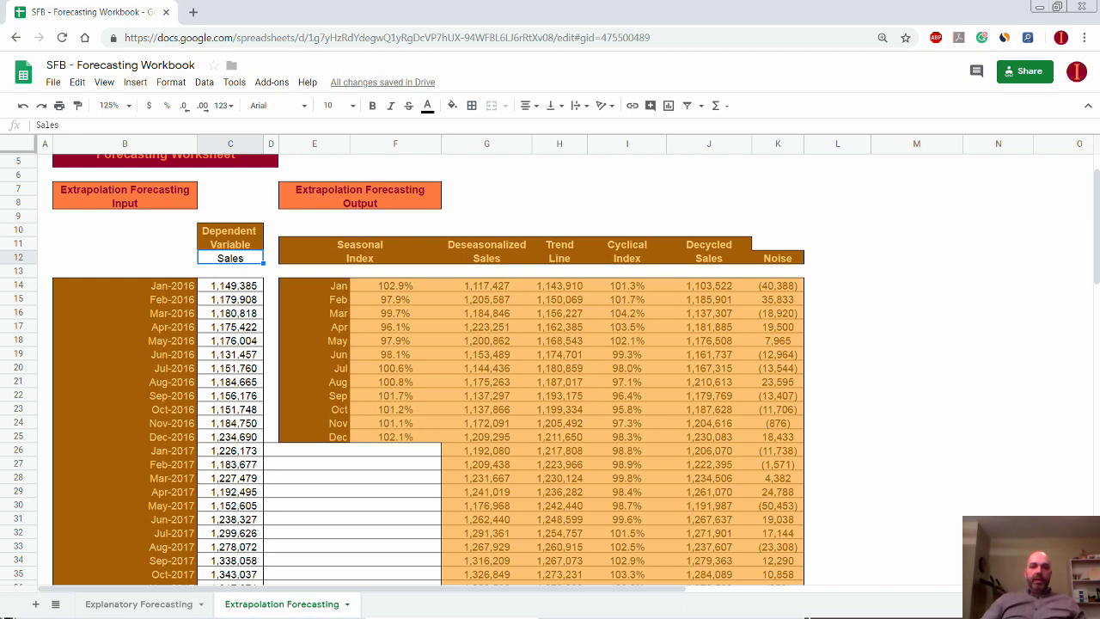
{"action": "left_click", "coordinate": [229, 330]}
{"action": "left_click_drag", "start_coordinate": [224, 291], "coordinate": [237, 565]}
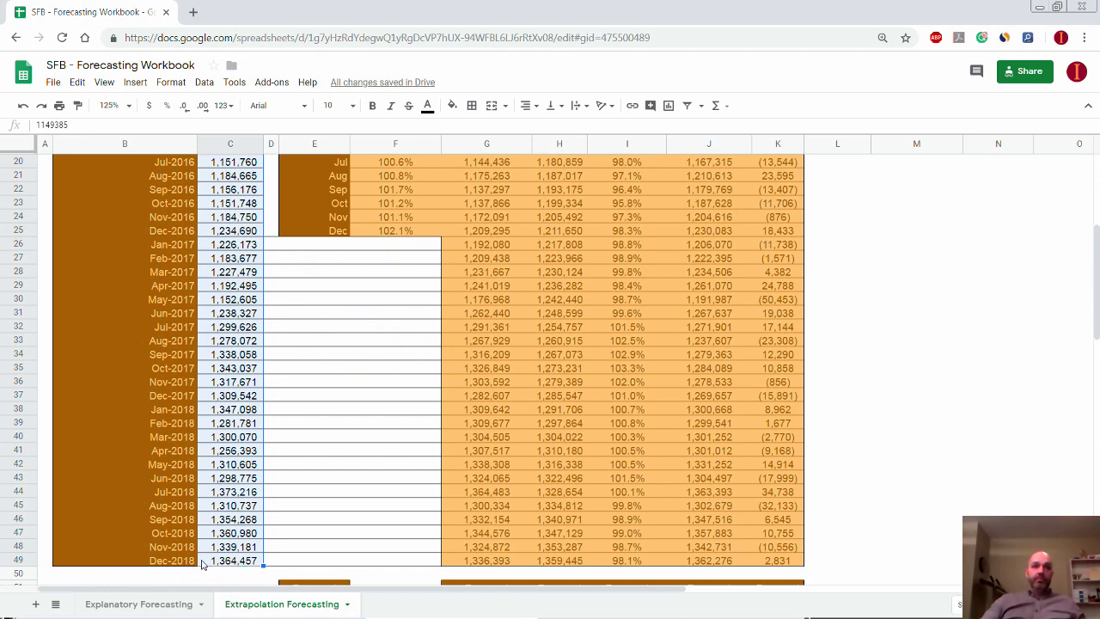
{"action": "left_click", "coordinate": [138, 605]}
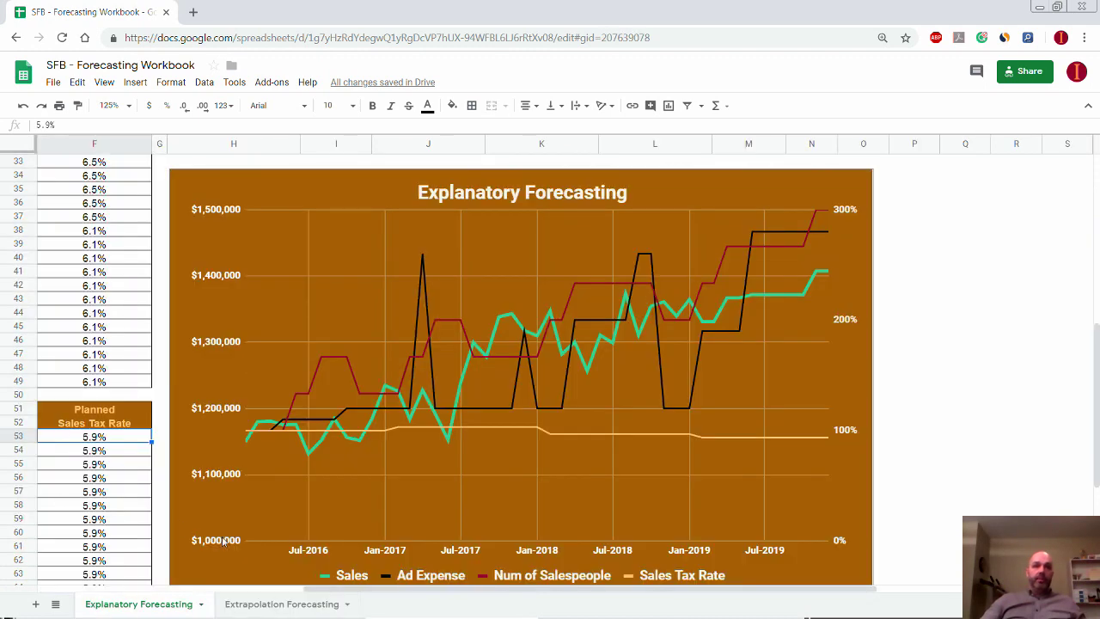
Go back to the monthly sales history on the Explanatory Forecasting sheet, and open the Extrapolation Forecasting sheet to compare its sales column.
{"action": "scroll", "coordinate": [254, 593], "scroll_direction": "left", "scroll_amount": 3}
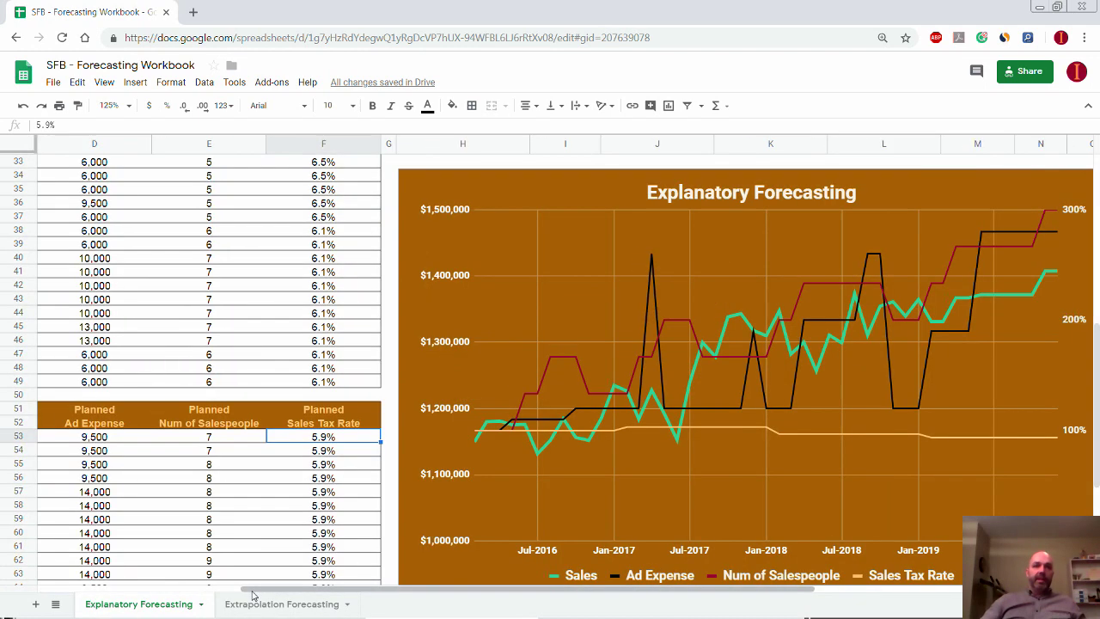
{"action": "scroll", "coordinate": [215, 596], "scroll_direction": "left", "scroll_amount": 2}
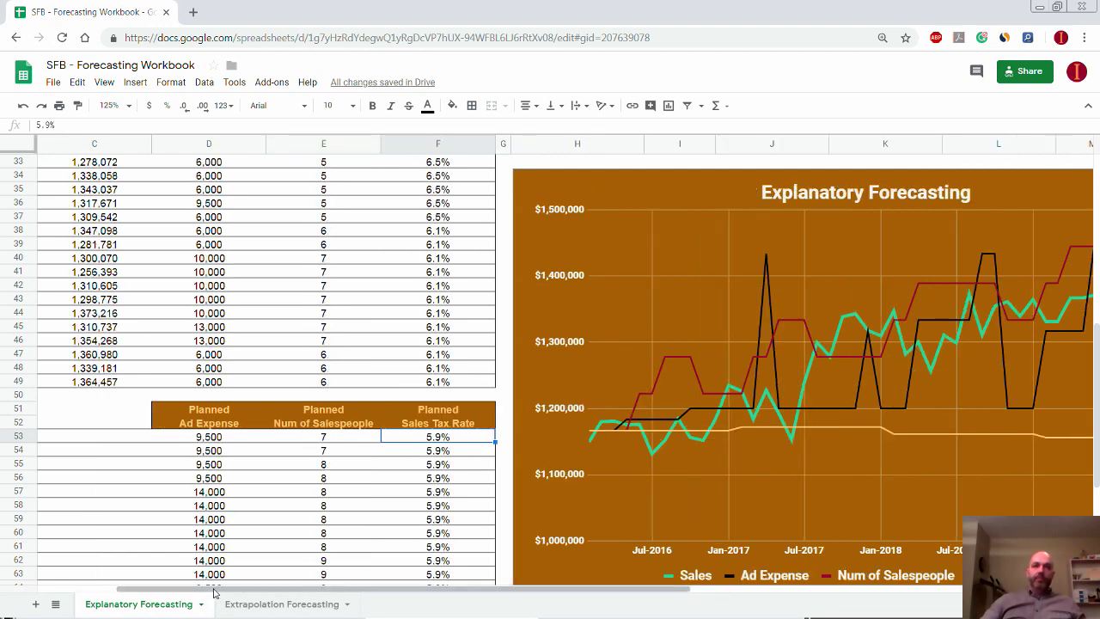
{"action": "scroll", "coordinate": [106, 486], "scroll_direction": "up", "scroll_amount": 3}
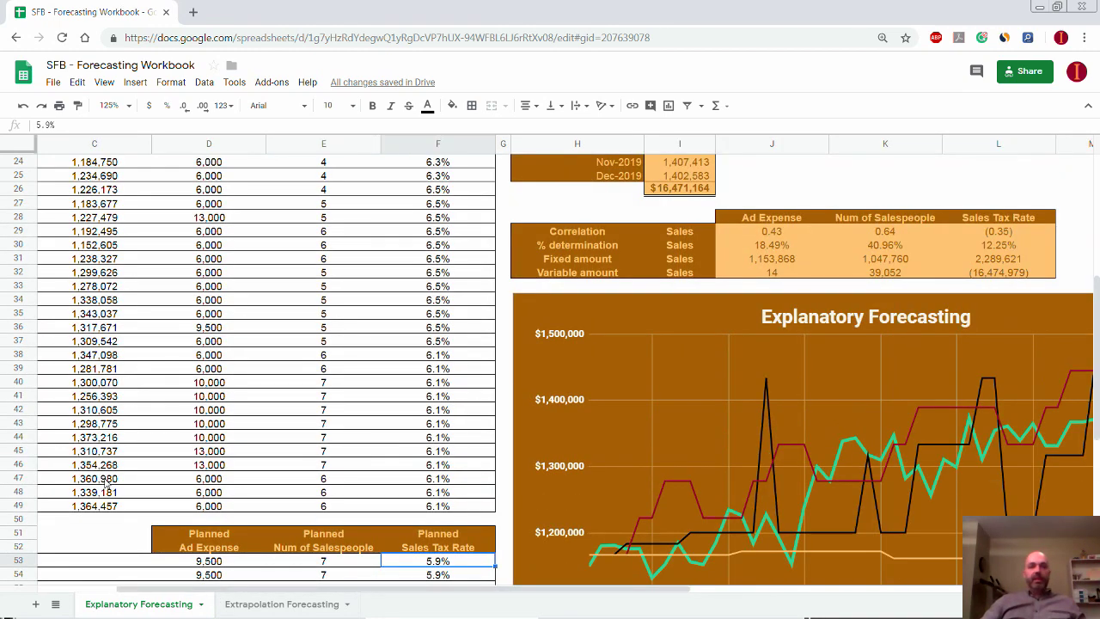
{"action": "scroll", "coordinate": [106, 486], "scroll_direction": "up", "scroll_amount": 5}
{"action": "scroll", "coordinate": [172, 477], "scroll_direction": "left", "scroll_amount": 2}
{"action": "scroll", "coordinate": [171, 477], "scroll_direction": "up", "scroll_amount": 1}
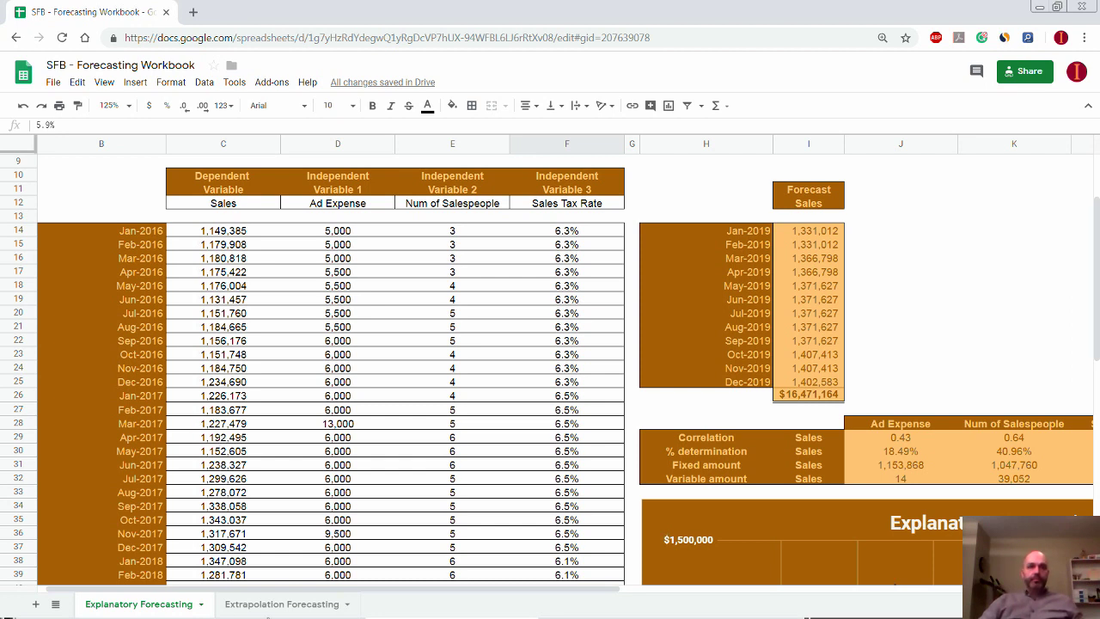
{"action": "left_click", "coordinate": [268, 610]}
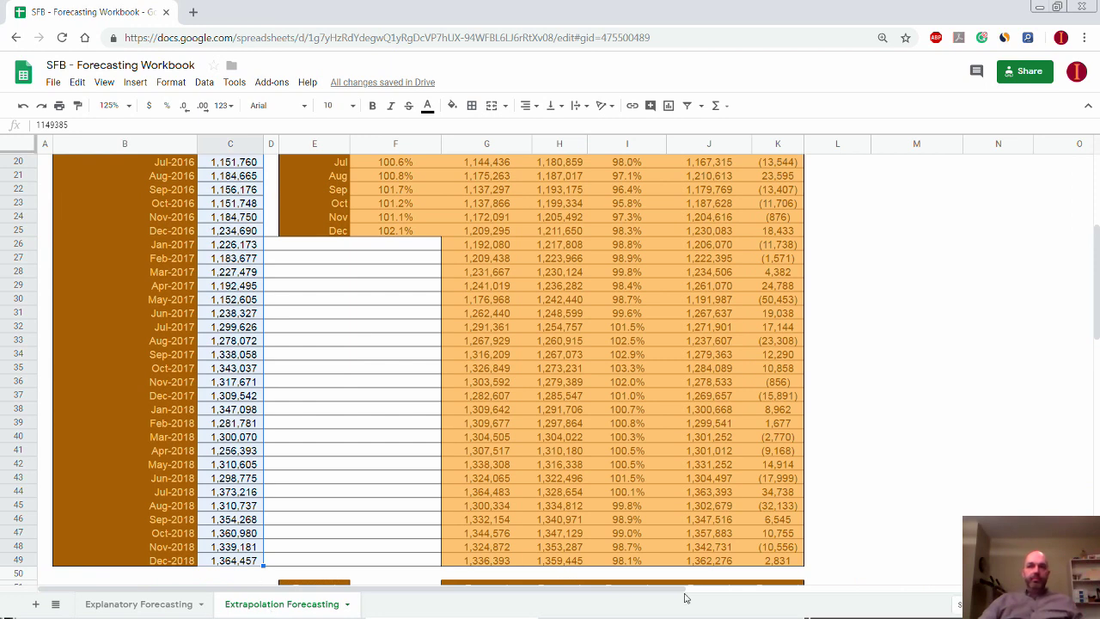
On the Explanatory Forecasting sheet, select the January 2016 to December 2018 sales to check their sum, and return to the Extrapolation Forecasting sheet.
{"action": "left_click", "coordinate": [125, 609]}
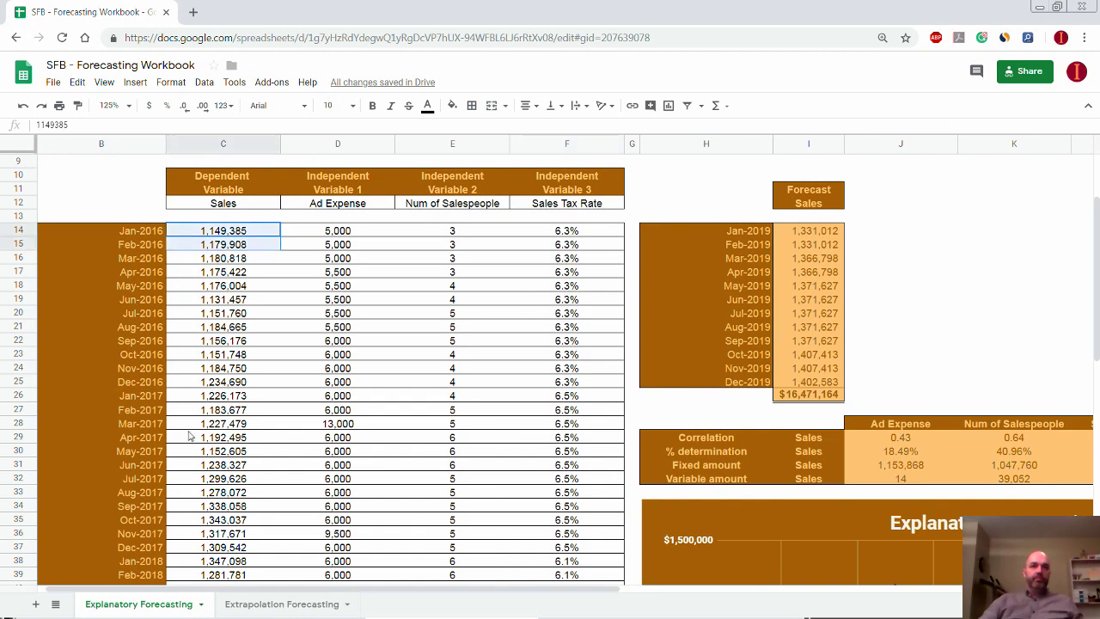
{"action": "scroll", "coordinate": [215, 599], "scroll_direction": "down", "scroll_amount": 3}
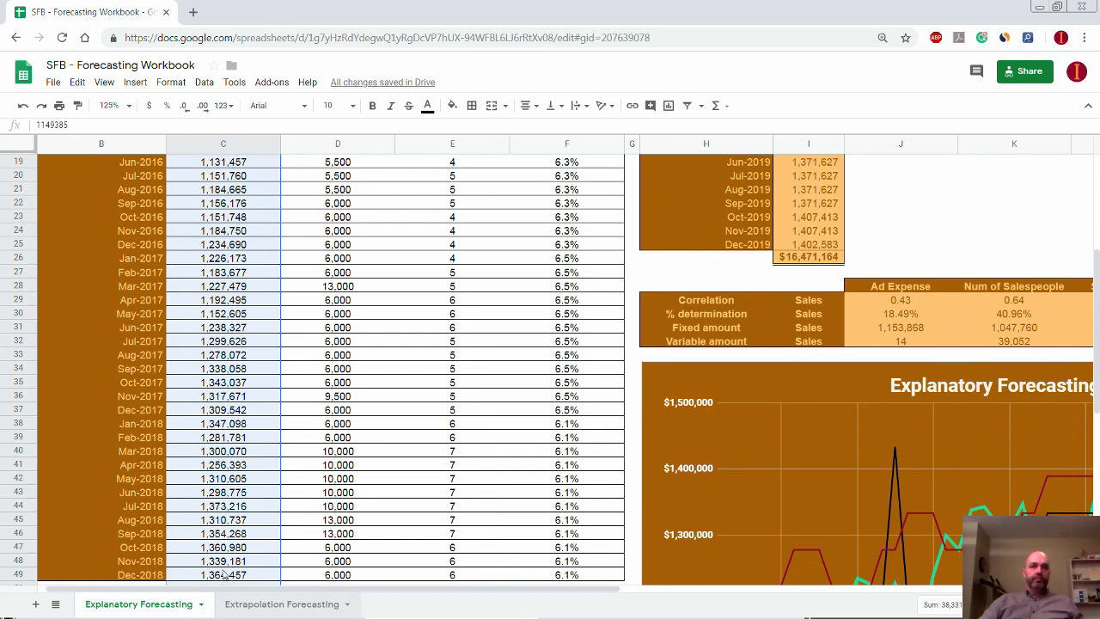
{"action": "scroll", "coordinate": [225, 574], "scroll_direction": "down", "scroll_amount": 1}
{"action": "left_click_drag", "start_coordinate": [227, 552], "coordinate": [226, 550]}
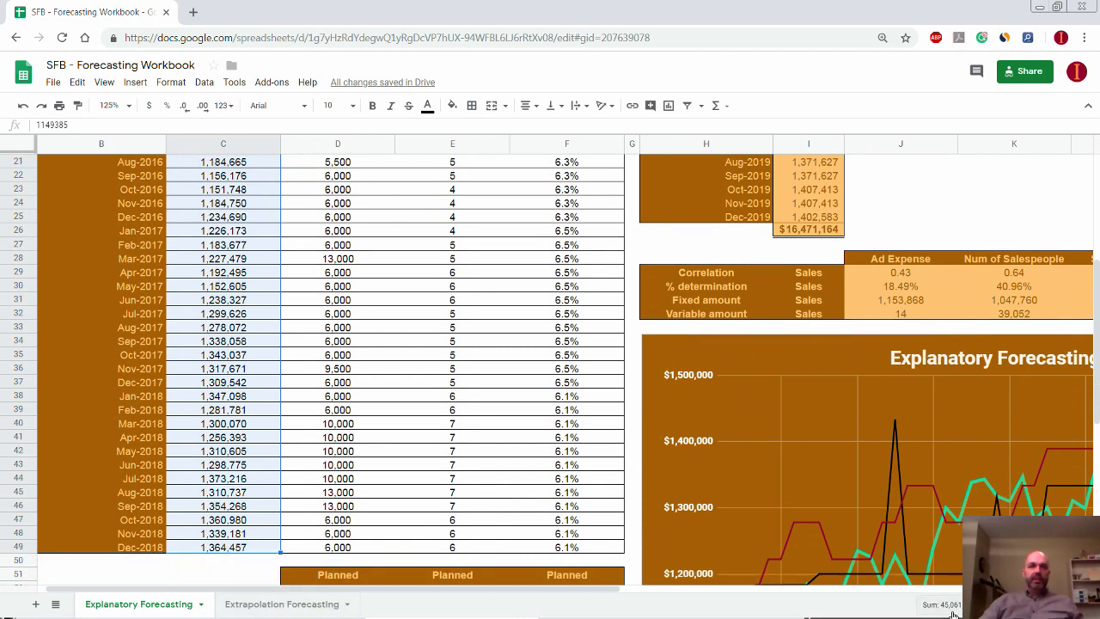
{"action": "left_click", "coordinate": [265, 605]}
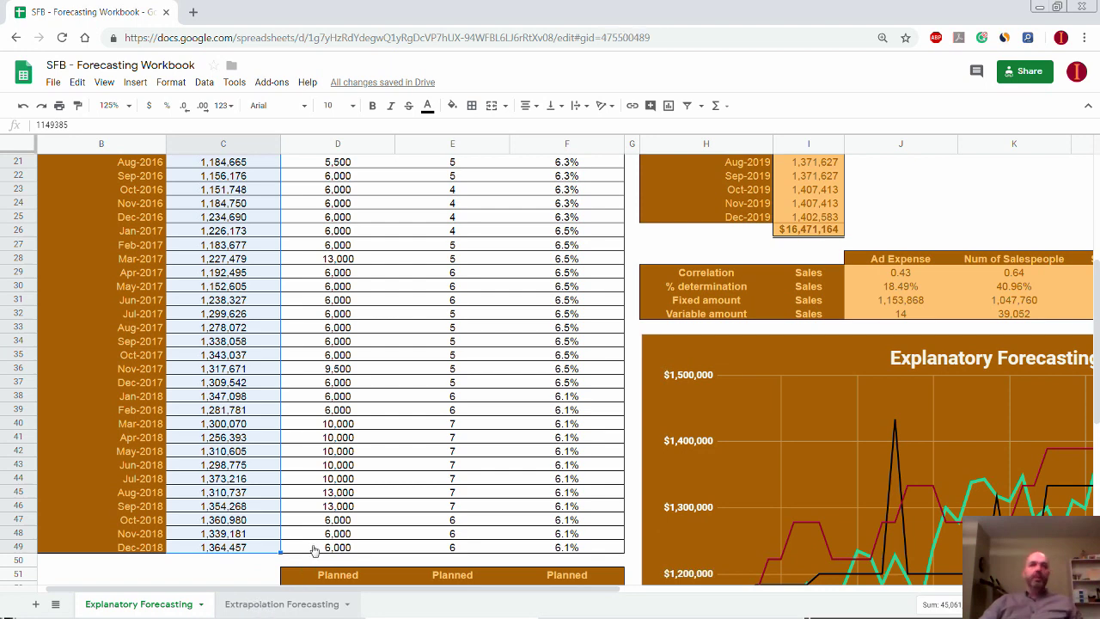
Clear the December 2017 sales value to test its effect on the extrapolation forecast, and restore it to 1309542.
{"action": "scroll", "coordinate": [220, 420], "scroll_direction": "down", "scroll_amount": 4}
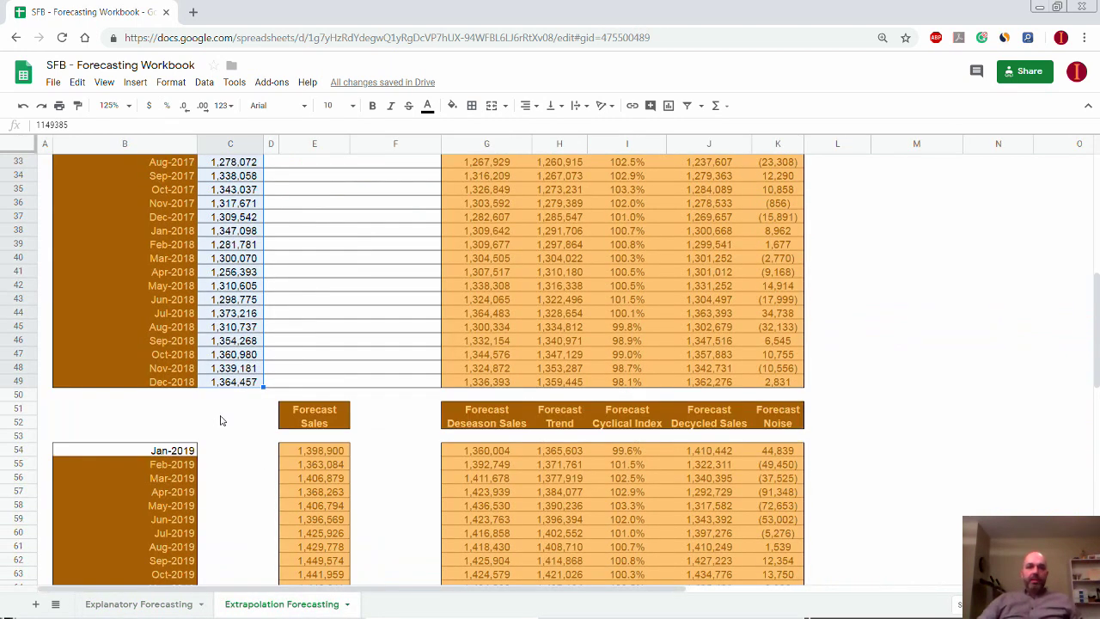
{"action": "scroll", "coordinate": [220, 419], "scroll_direction": "up", "scroll_amount": 1}
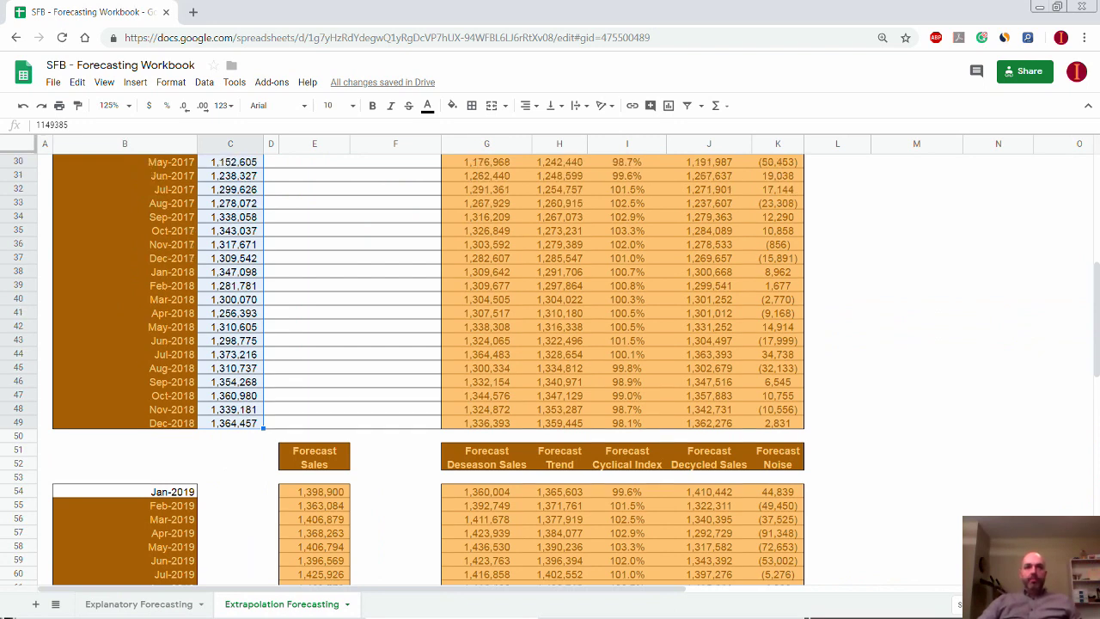
{"action": "left_click", "coordinate": [229, 259]}
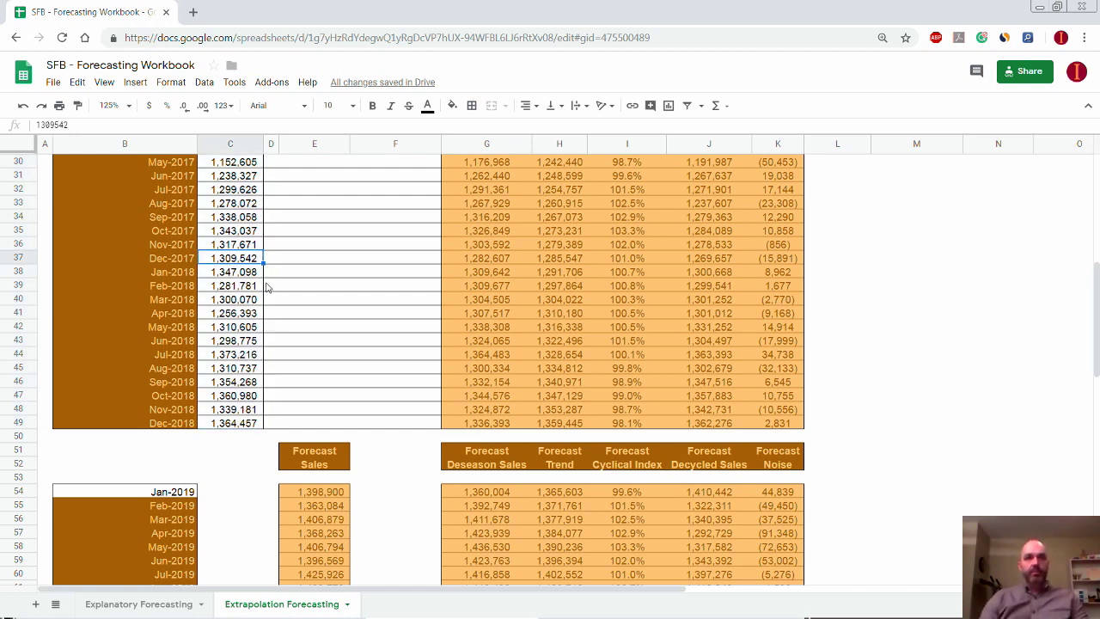
{"action": "key", "text": "Delete"}
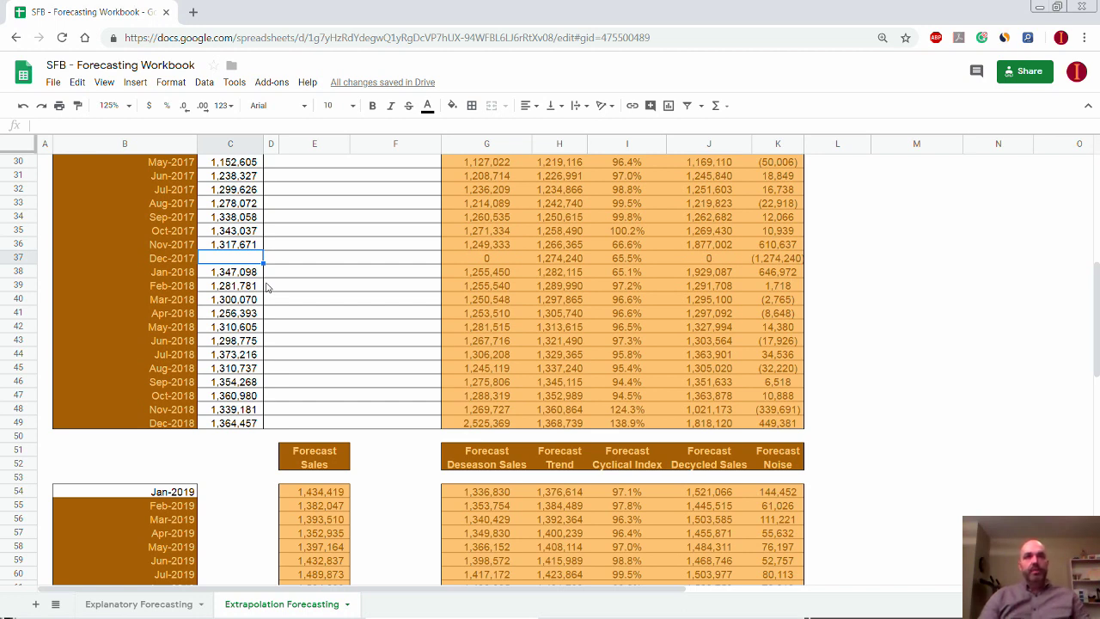
{"action": "type", "text": "1309542"}
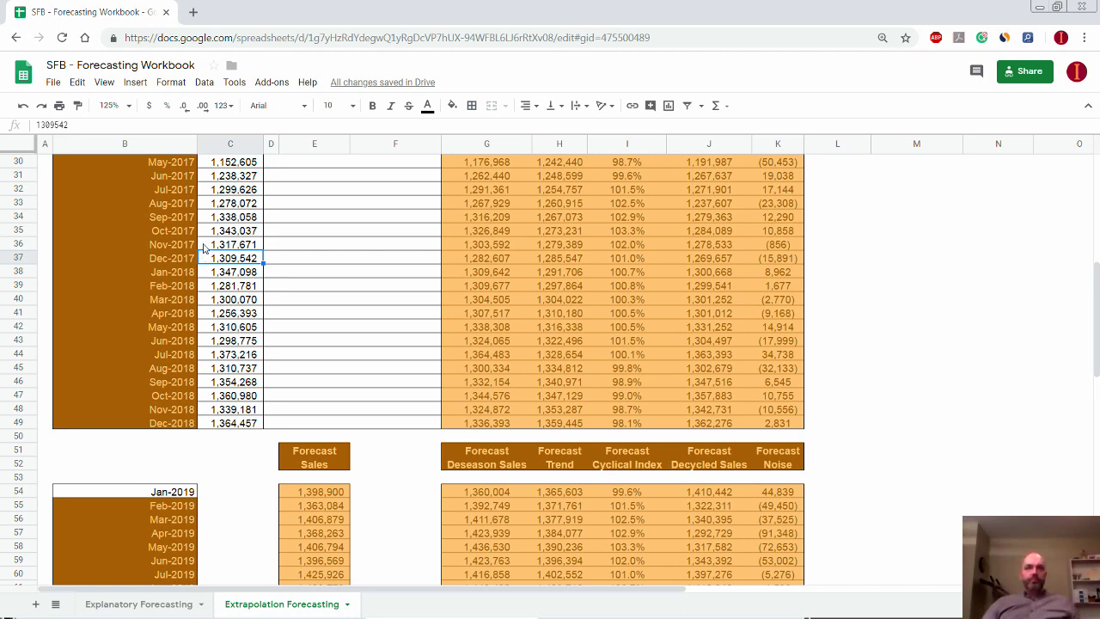
Select the January to December seasonal indexes and check their sum and average in the selection statistics.
{"action": "scroll", "coordinate": [209, 251], "scroll_direction": "up", "scroll_amount": 1}
{"action": "scroll", "coordinate": [209, 251], "scroll_direction": "up", "scroll_amount": 5}
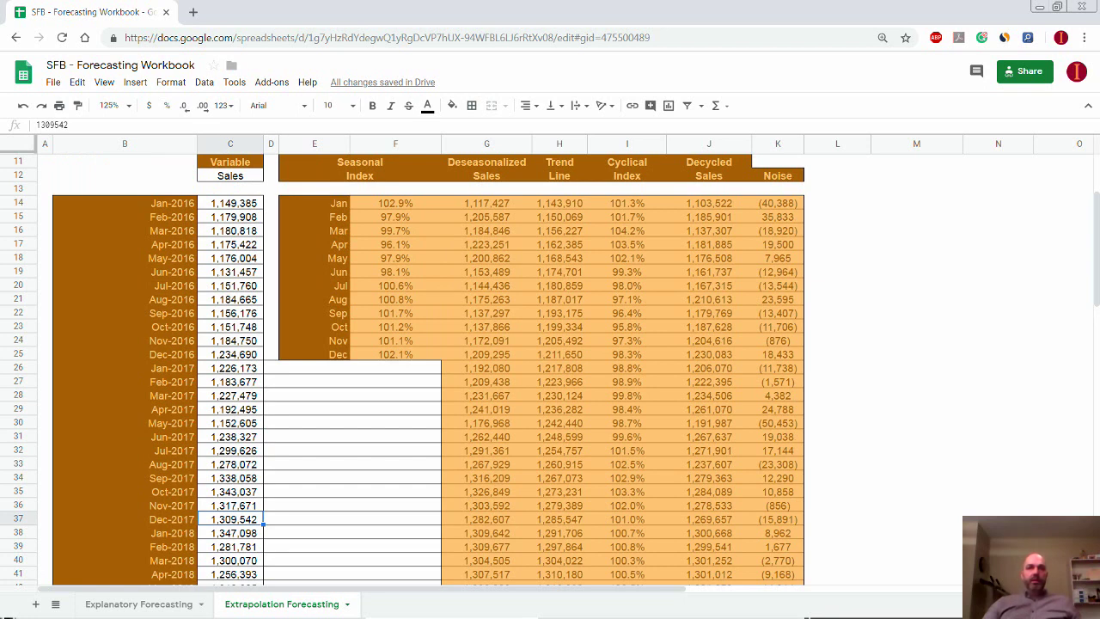
{"action": "scroll", "coordinate": [232, 225], "scroll_direction": "up", "scroll_amount": 1}
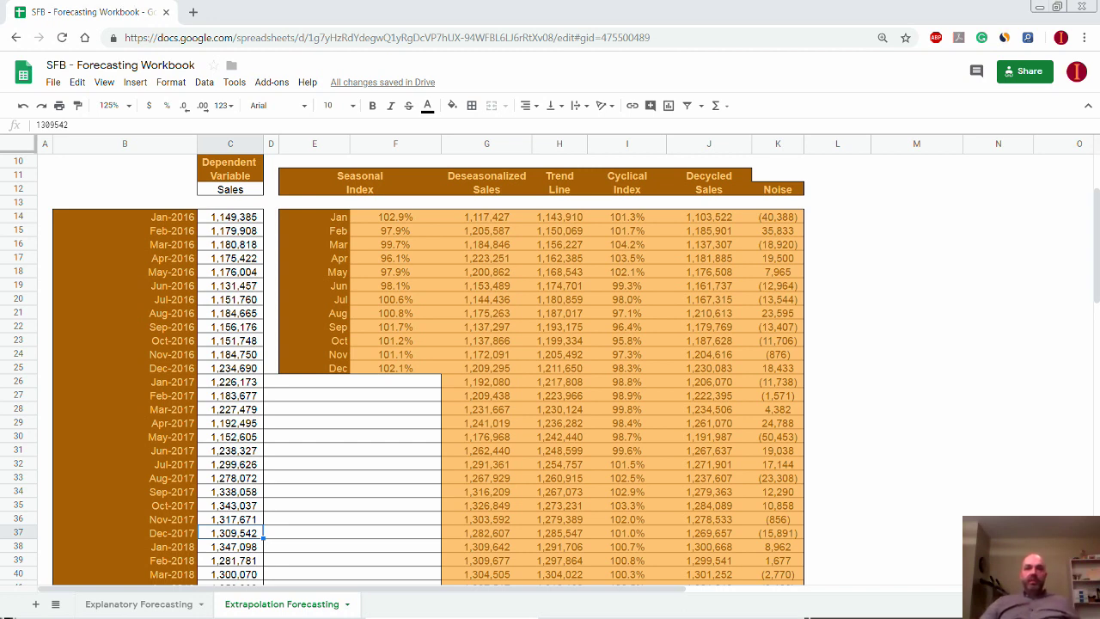
{"action": "left_click_drag", "start_coordinate": [378, 216], "coordinate": [375, 370]}
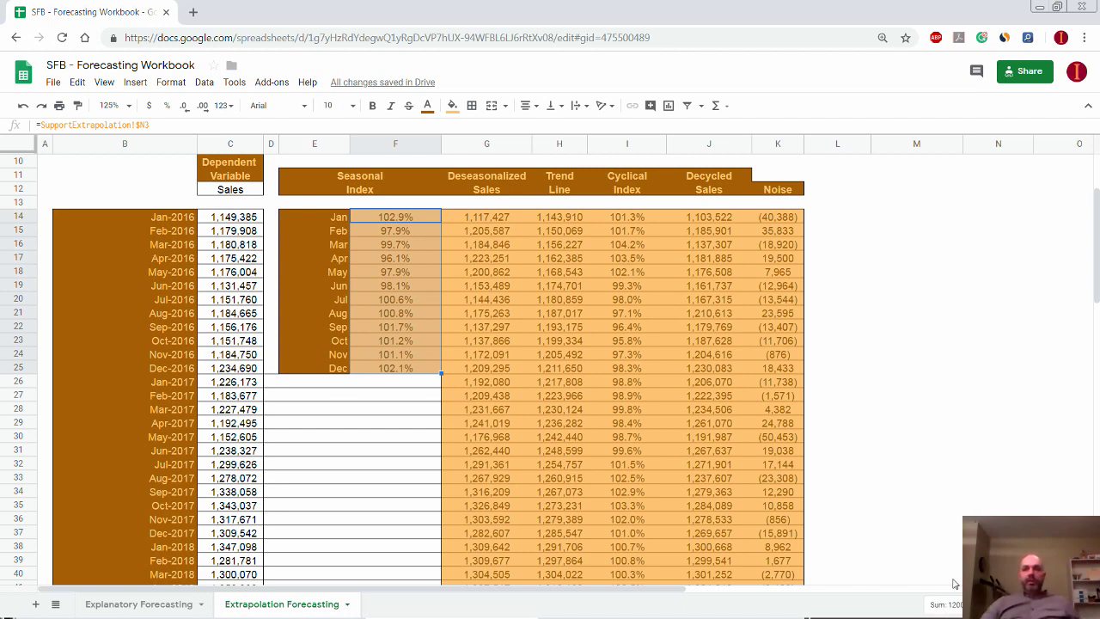
{"action": "left_click", "coordinate": [937, 605]}
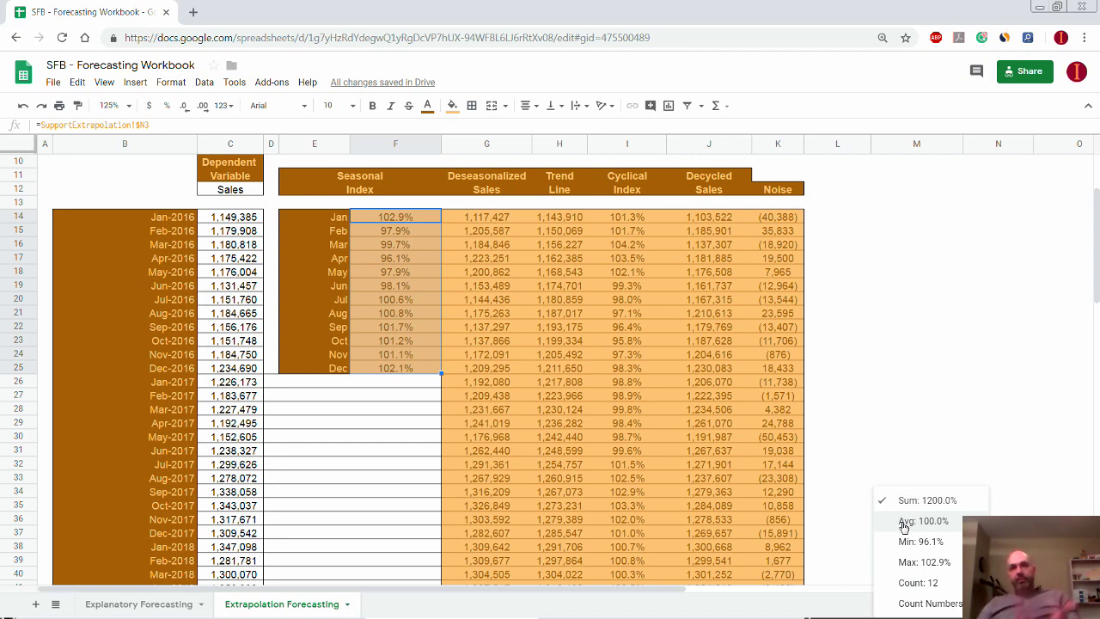
{"action": "left_click", "coordinate": [391, 205]}
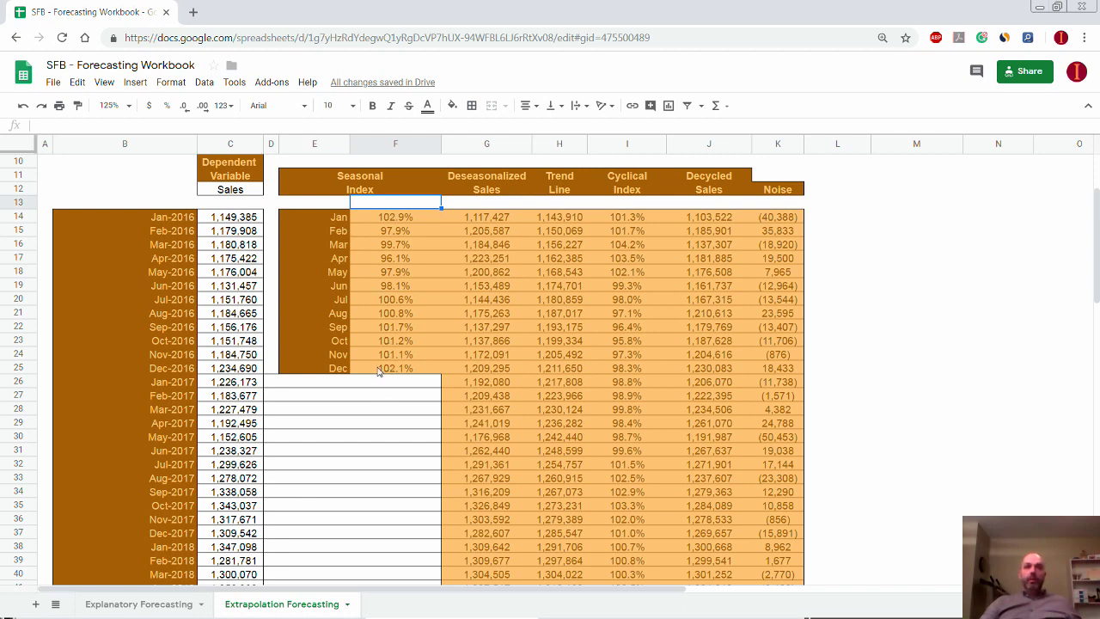
Inspect the seasonal index cells for January and February, and return to January.
{"action": "left_click", "coordinate": [366, 221]}
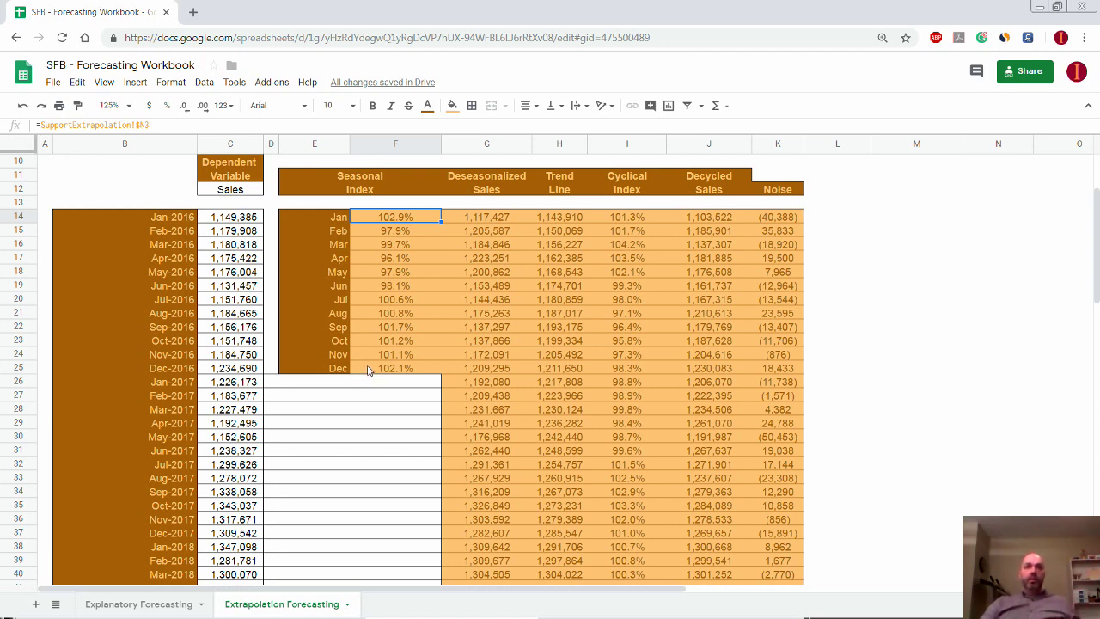
{"action": "left_click", "coordinate": [374, 233]}
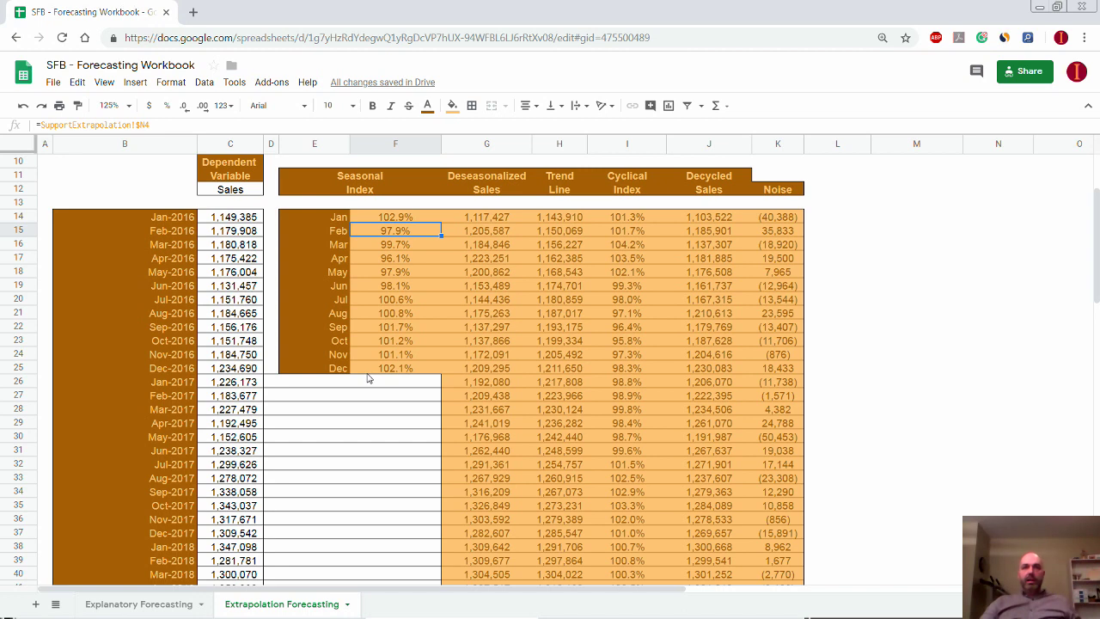
{"action": "left_click", "coordinate": [381, 220]}
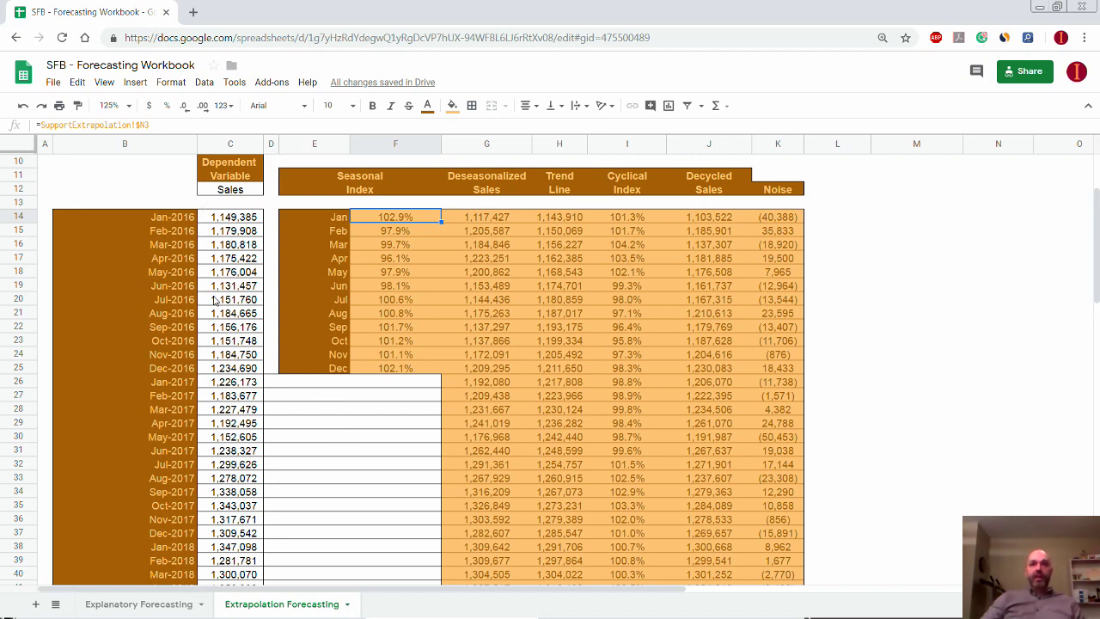
Relate the January 2016 sales and the January seasonal index to the January 2016 deseasonalized sales.
{"action": "scroll", "coordinate": [418, 273], "scroll_direction": "down", "scroll_amount": 1}
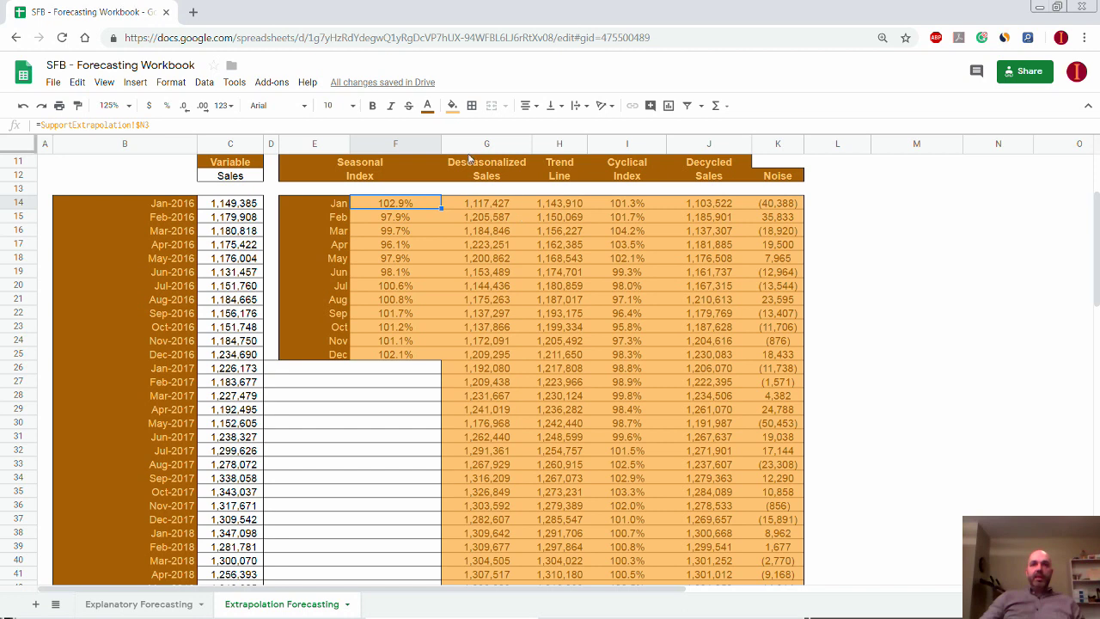
{"action": "left_click", "coordinate": [491, 201]}
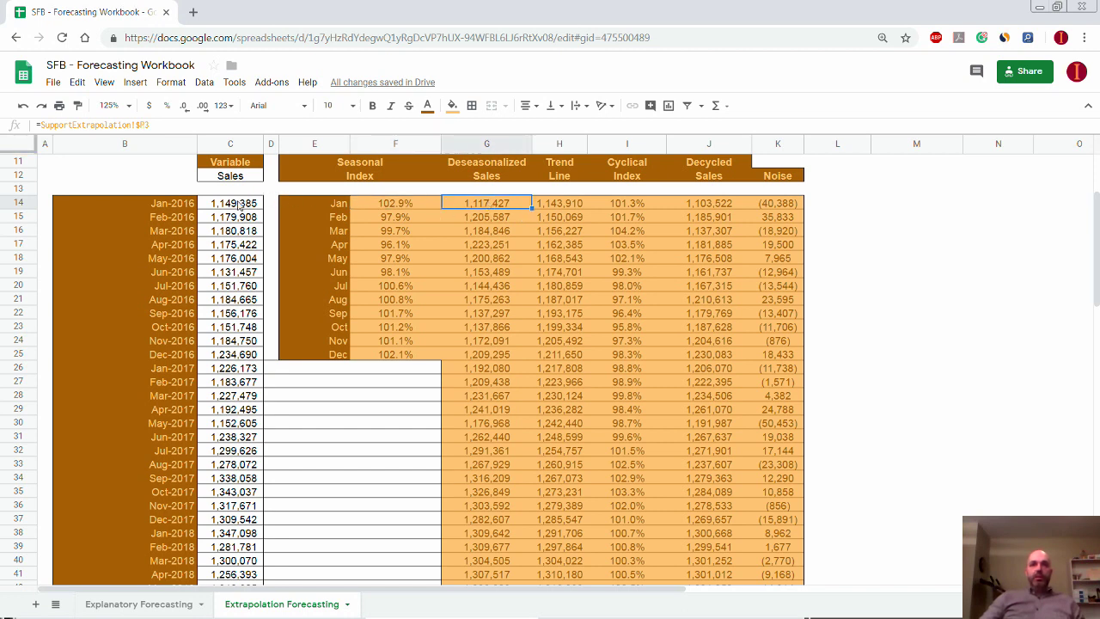
{"action": "left_click", "coordinate": [239, 204]}
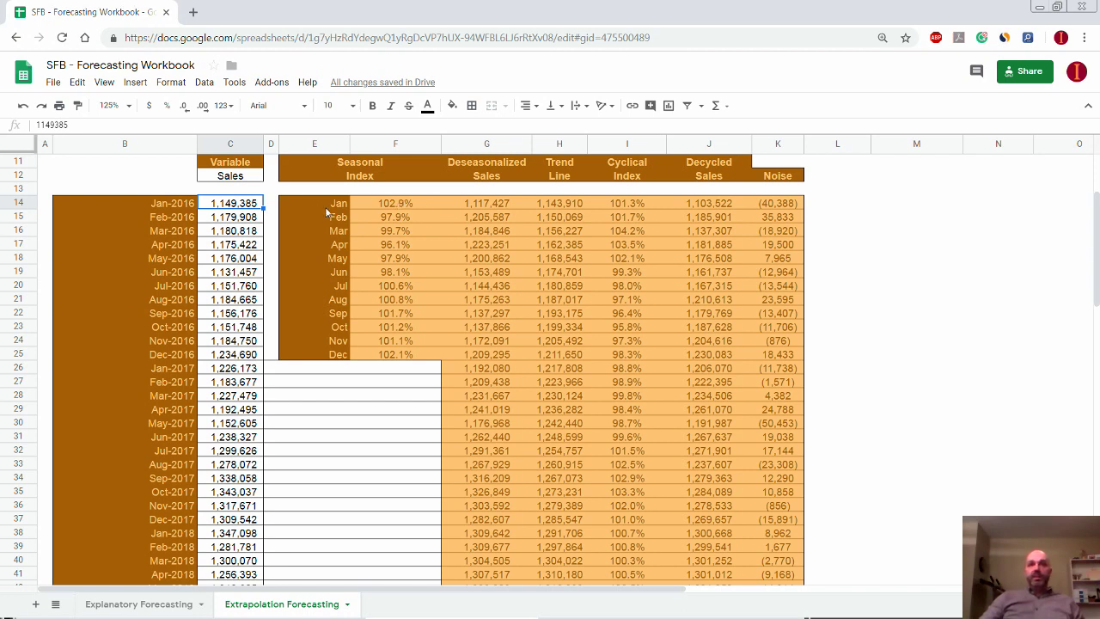
{"action": "left_click", "coordinate": [472, 209]}
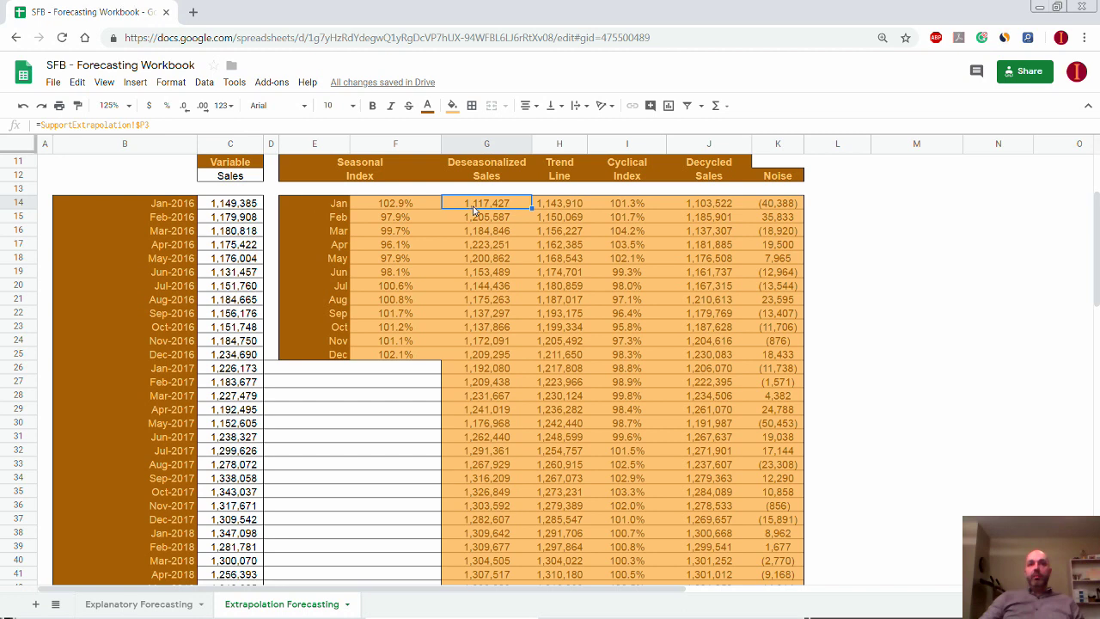
{"action": "left_click", "coordinate": [393, 204]}
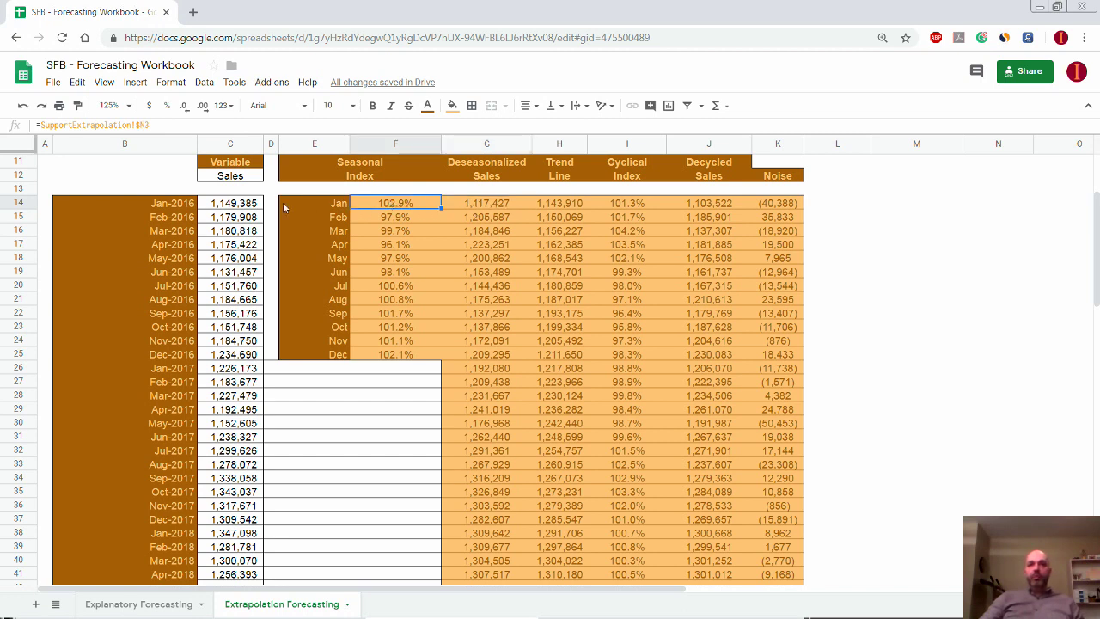
{"action": "left_click", "coordinate": [250, 207]}
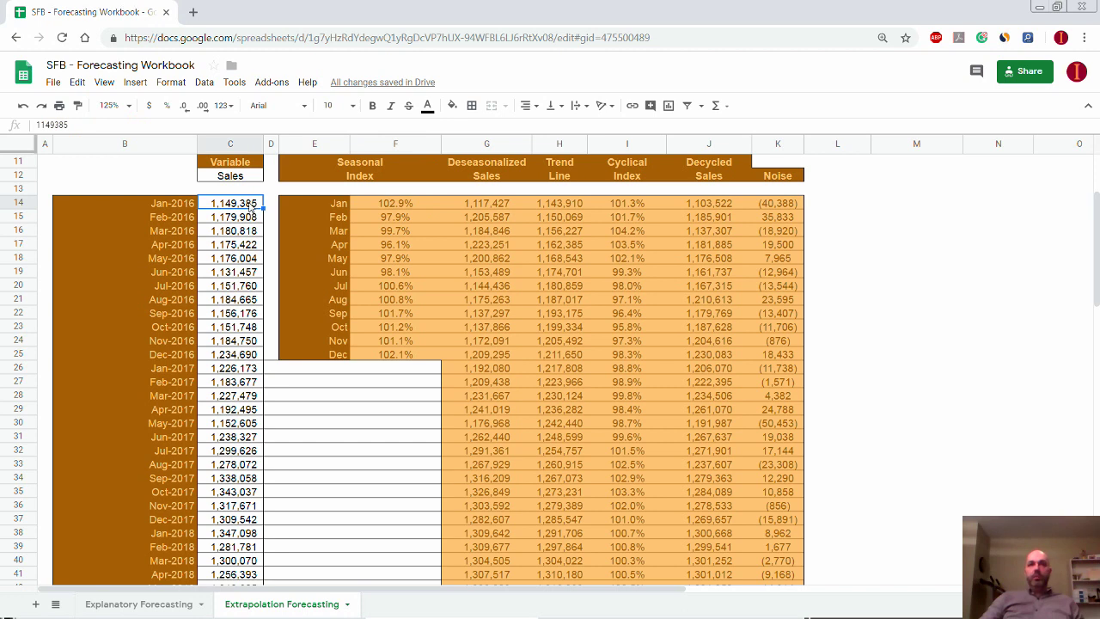
{"action": "left_click", "coordinate": [474, 208]}
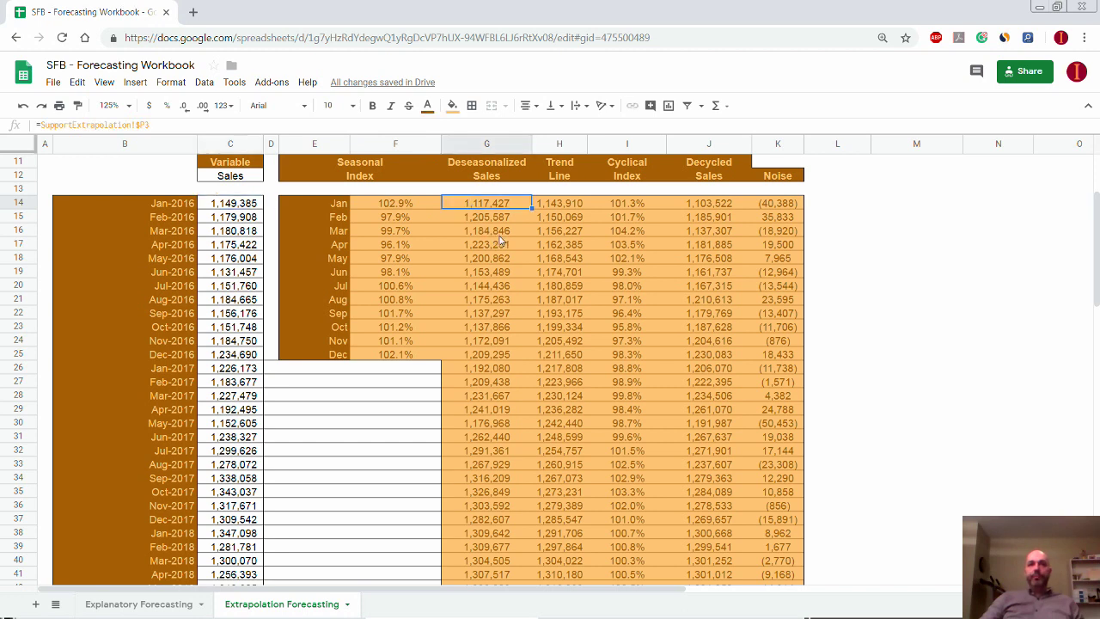
Relate the February 2016 sales and seasonal index to the deseasonalized sales, and look through the 2016 deseasonalized sales down to December.
{"action": "left_click", "coordinate": [393, 222]}
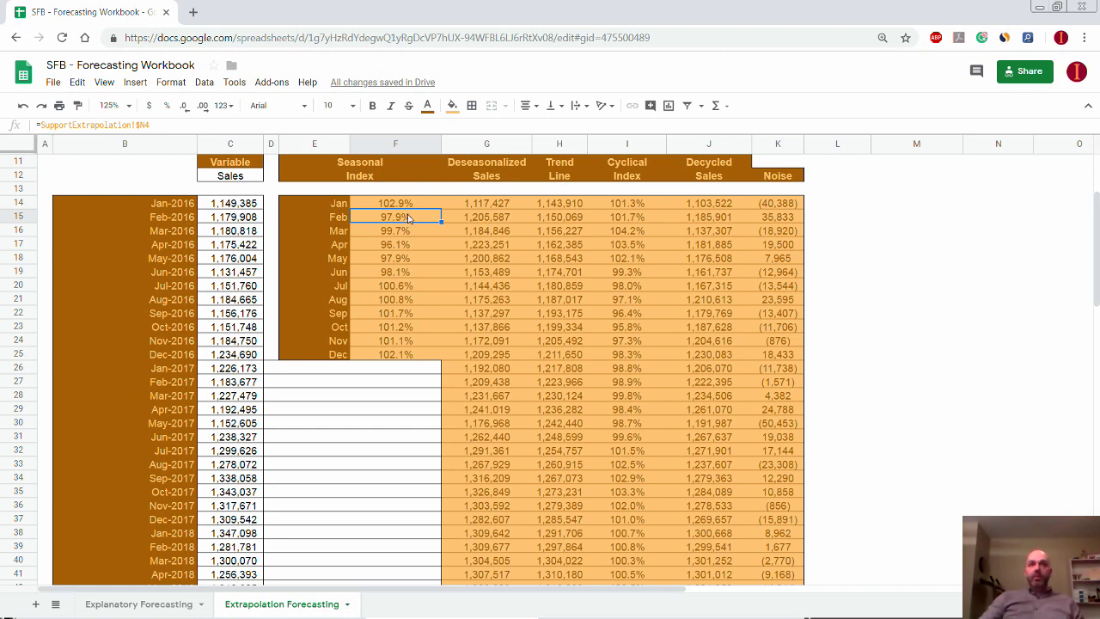
{"action": "left_click", "coordinate": [256, 219]}
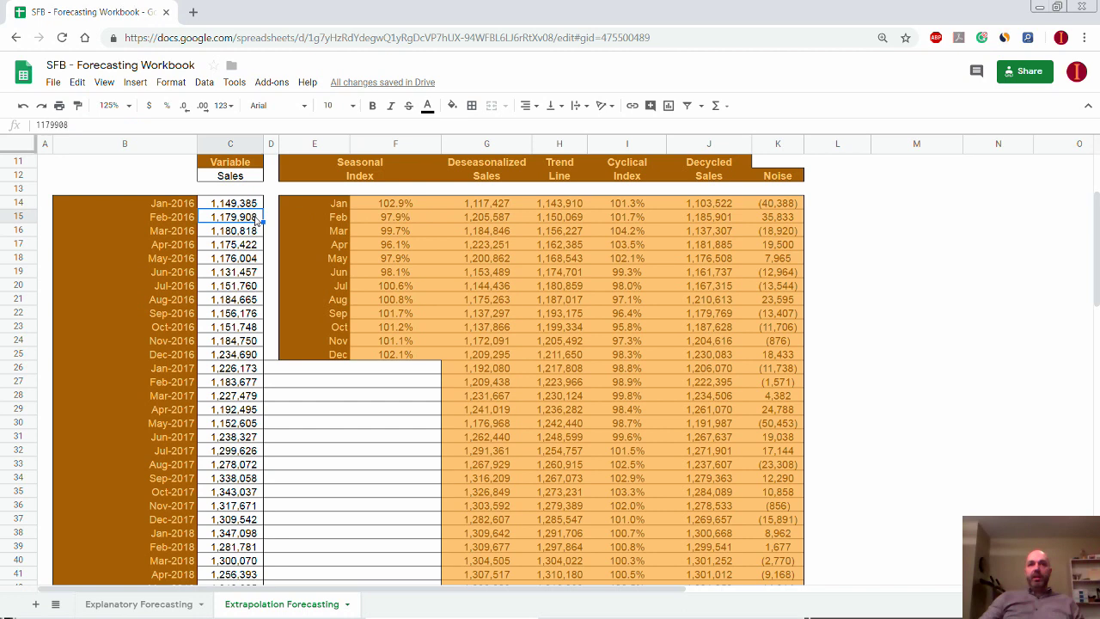
{"action": "left_click", "coordinate": [477, 219]}
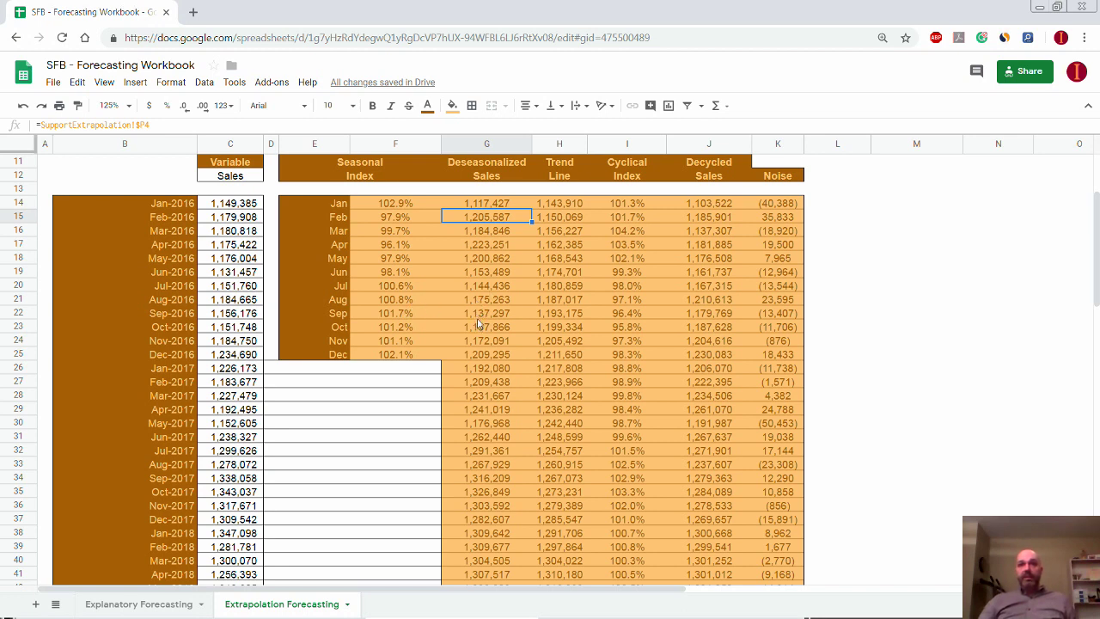
{"action": "left_click_drag", "start_coordinate": [475, 203], "coordinate": [472, 344]}
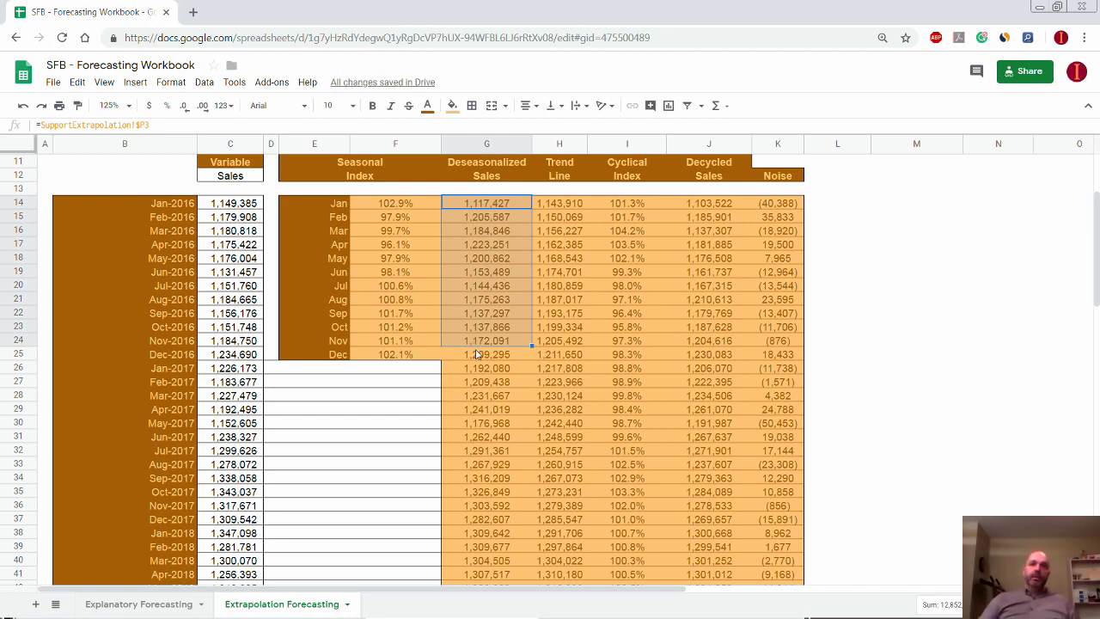
{"action": "left_click", "coordinate": [481, 354]}
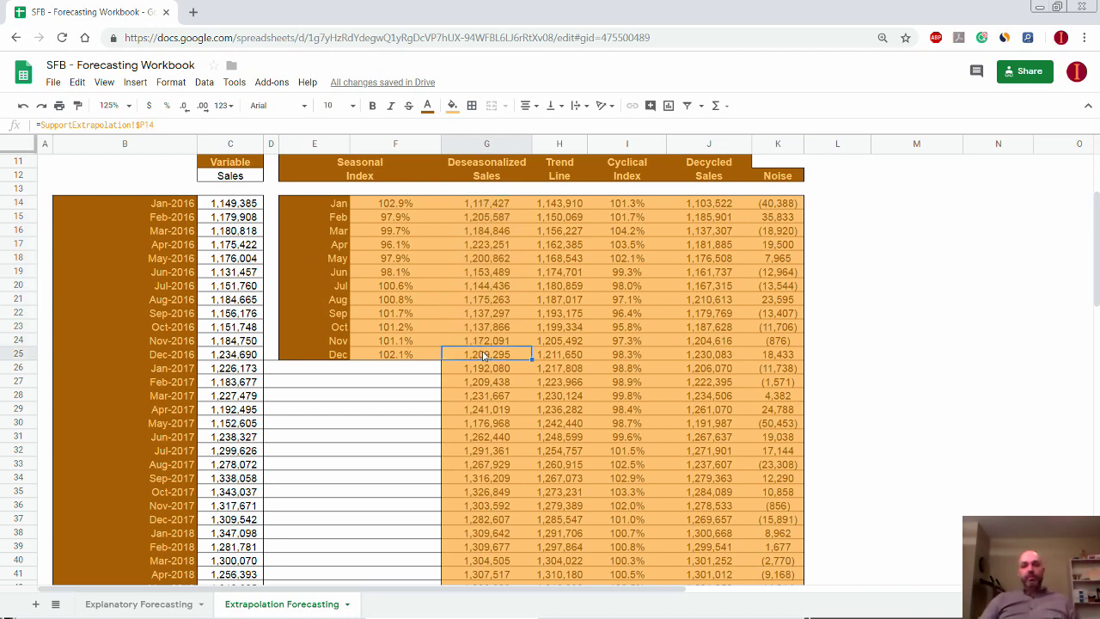
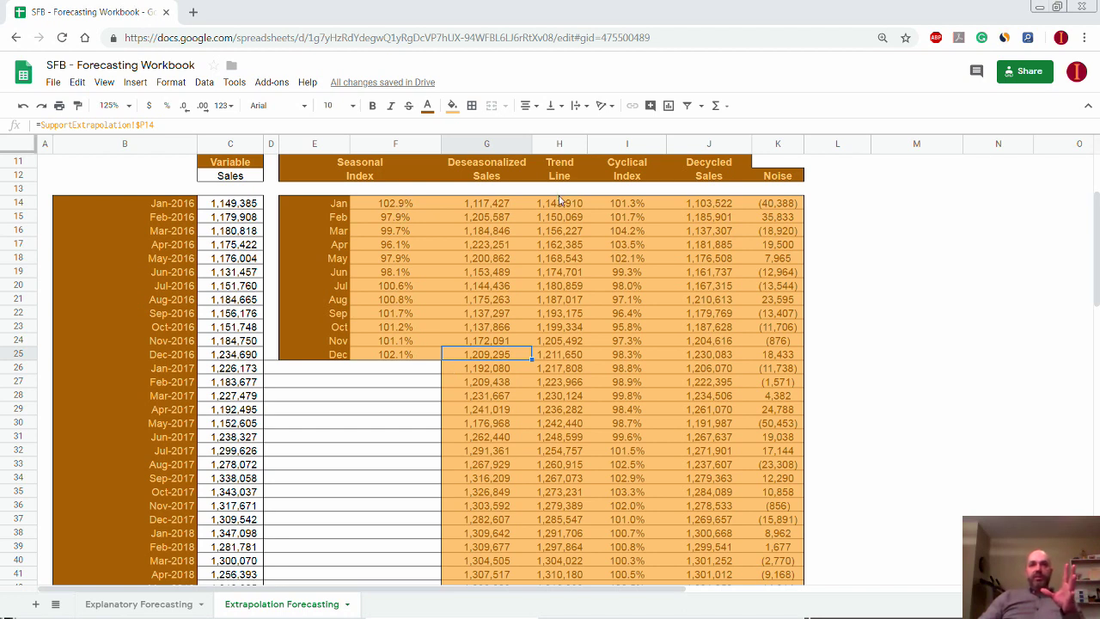
Select the trend line values from January 2016 to December 2018, compare them with the 2019 forecast section, and return to the January 2016 cyclical index.
{"action": "left_click_drag", "start_coordinate": [557, 209], "coordinate": [552, 513]}
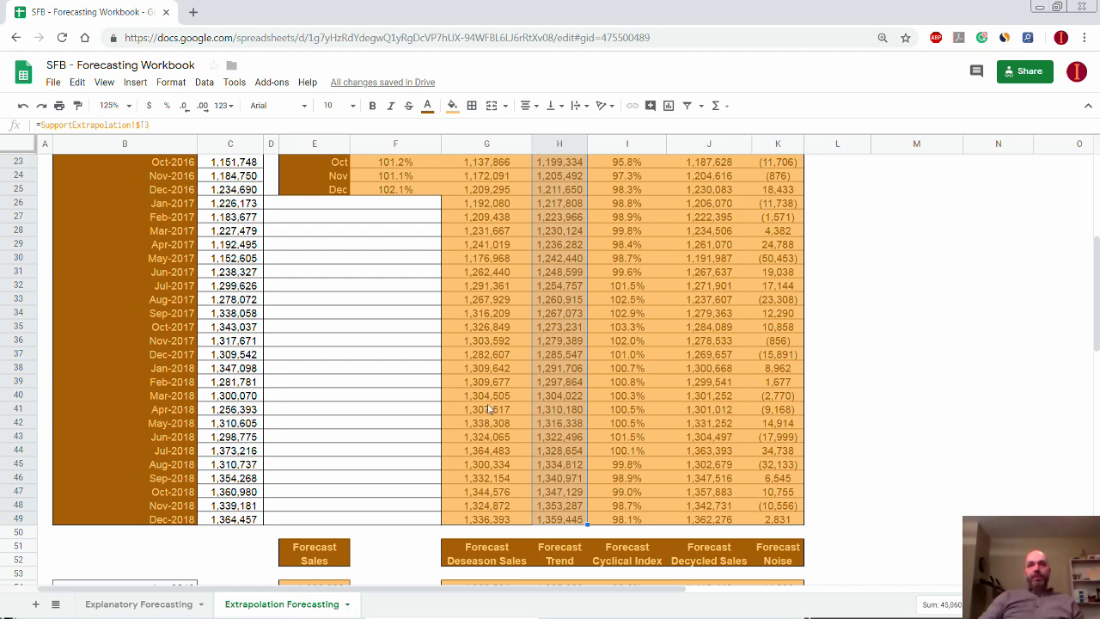
{"action": "scroll", "coordinate": [489, 409], "scroll_direction": "up", "scroll_amount": 4}
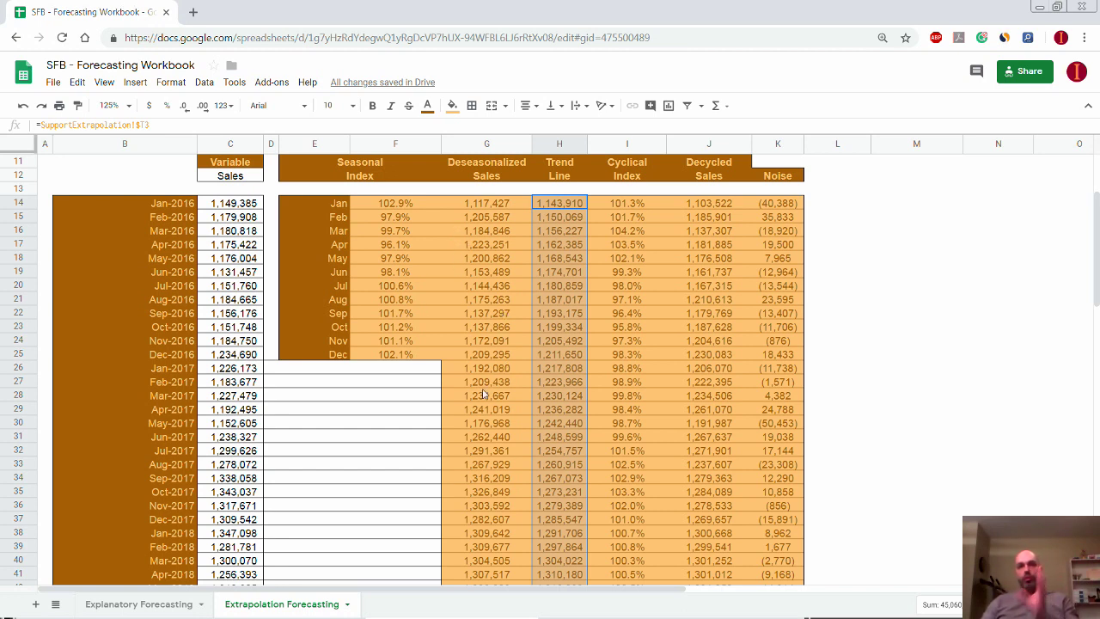
{"action": "scroll", "coordinate": [484, 392], "scroll_direction": "down", "scroll_amount": 3}
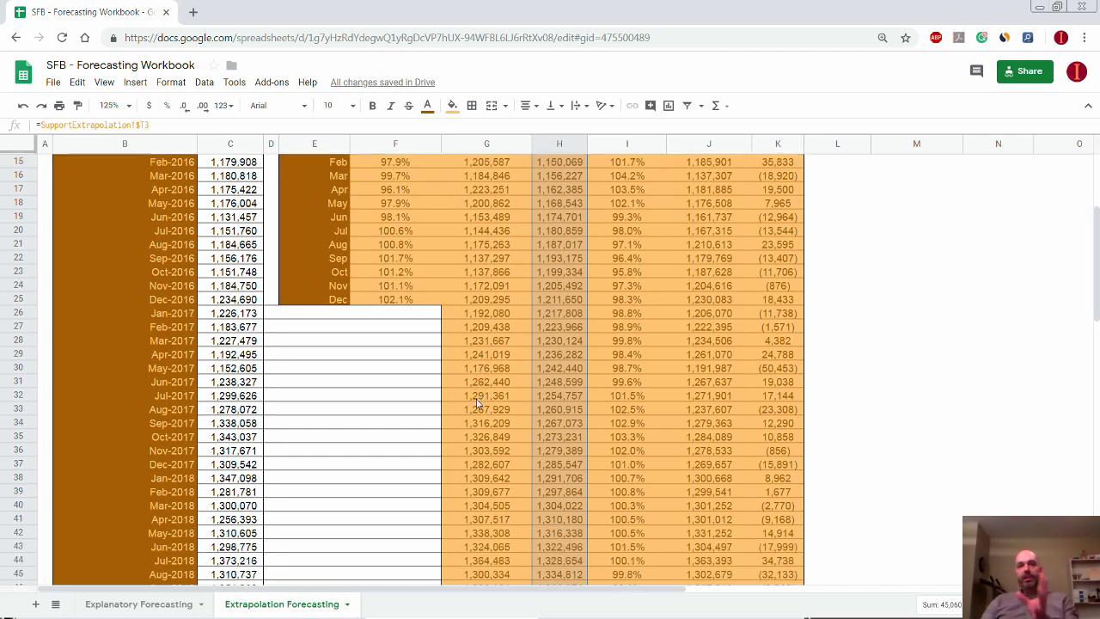
{"action": "scroll", "coordinate": [479, 403], "scroll_direction": "down", "scroll_amount": 10}
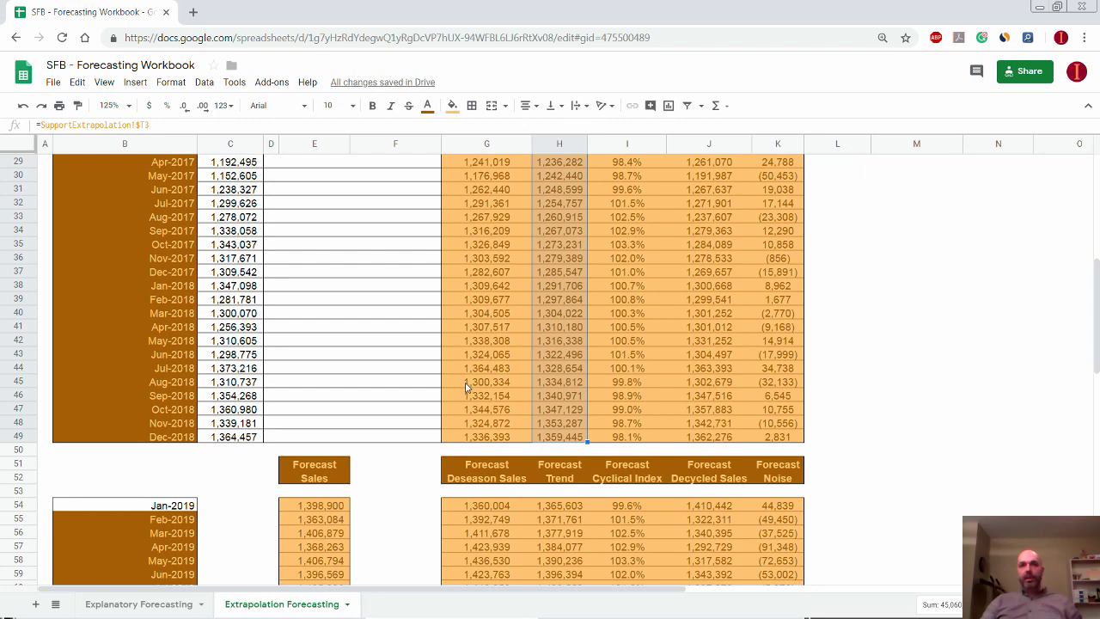
{"action": "scroll", "coordinate": [467, 386], "scroll_direction": "down", "scroll_amount": 5}
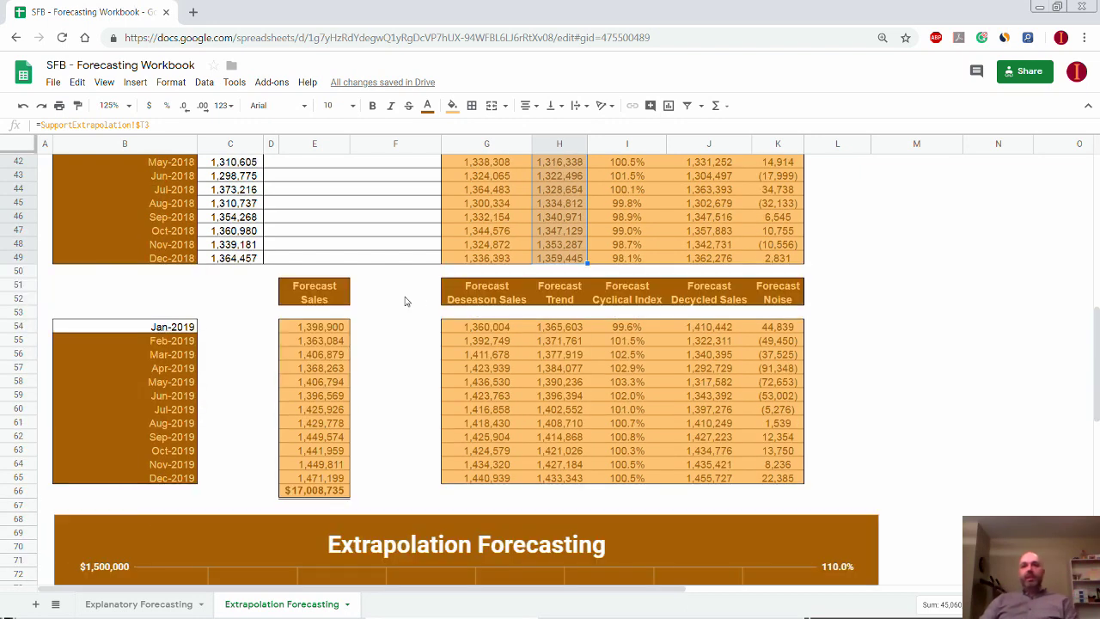
{"action": "scroll", "coordinate": [421, 311], "scroll_direction": "up", "scroll_amount": 7}
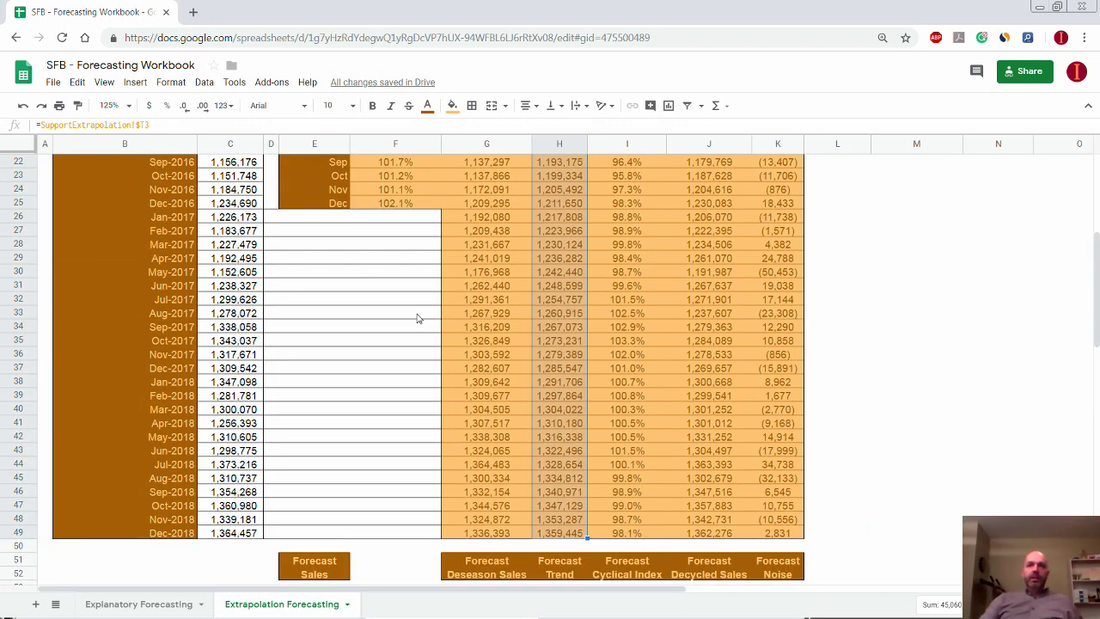
{"action": "scroll", "coordinate": [418, 318], "scroll_direction": "up", "scroll_amount": 4}
{"action": "left_click", "coordinate": [613, 219]}
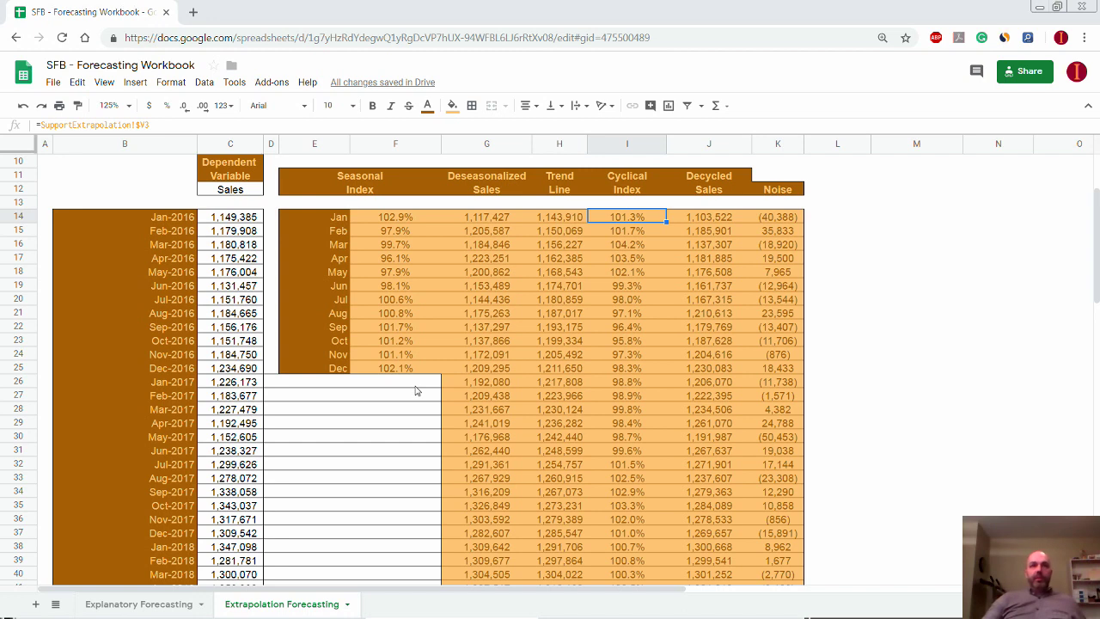
Review the note on adjustable white cells, the January 2016 sales input and the dependent variable heading.
{"action": "scroll", "coordinate": [33, 196], "scroll_direction": "up", "scroll_amount": 3}
{"action": "left_click", "coordinate": [156, 177]}
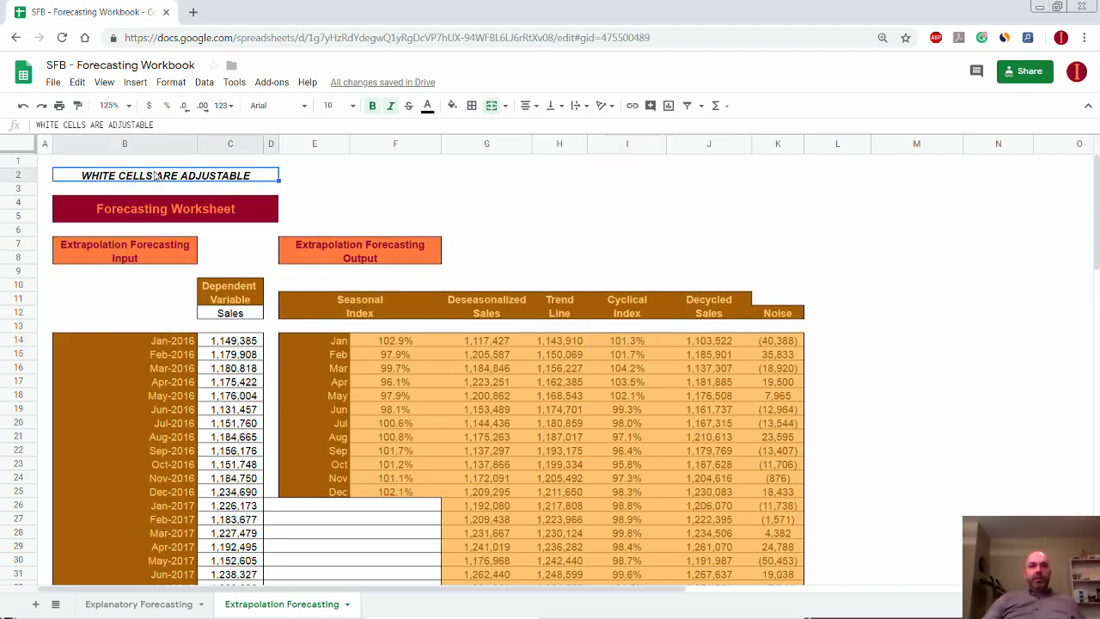
{"action": "left_click", "coordinate": [231, 342]}
{"action": "left_click", "coordinate": [230, 289]}
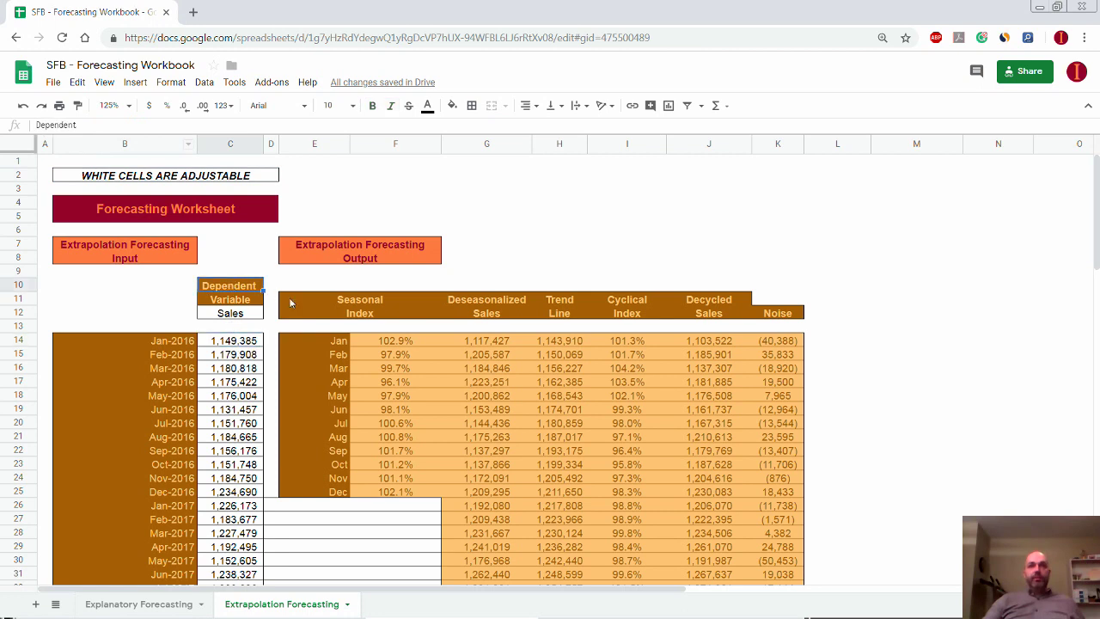
Relate the January seasonal index and the January 2016 deseasonalized sales back to the January 2016 sales input.
{"action": "left_click", "coordinate": [393, 342]}
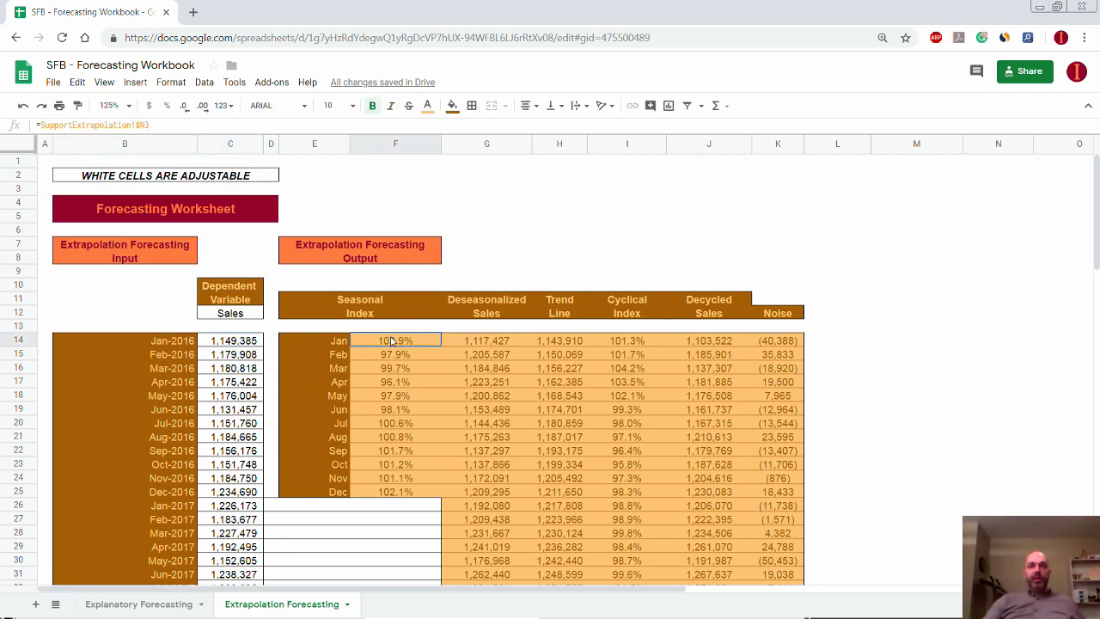
{"action": "left_click", "coordinate": [478, 347]}
{"action": "left_click", "coordinate": [233, 341]}
Inspect the deseasonalized sales cells for February, May and November 2017.
{"action": "scroll", "coordinate": [301, 401], "scroll_direction": "down", "scroll_amount": 1}
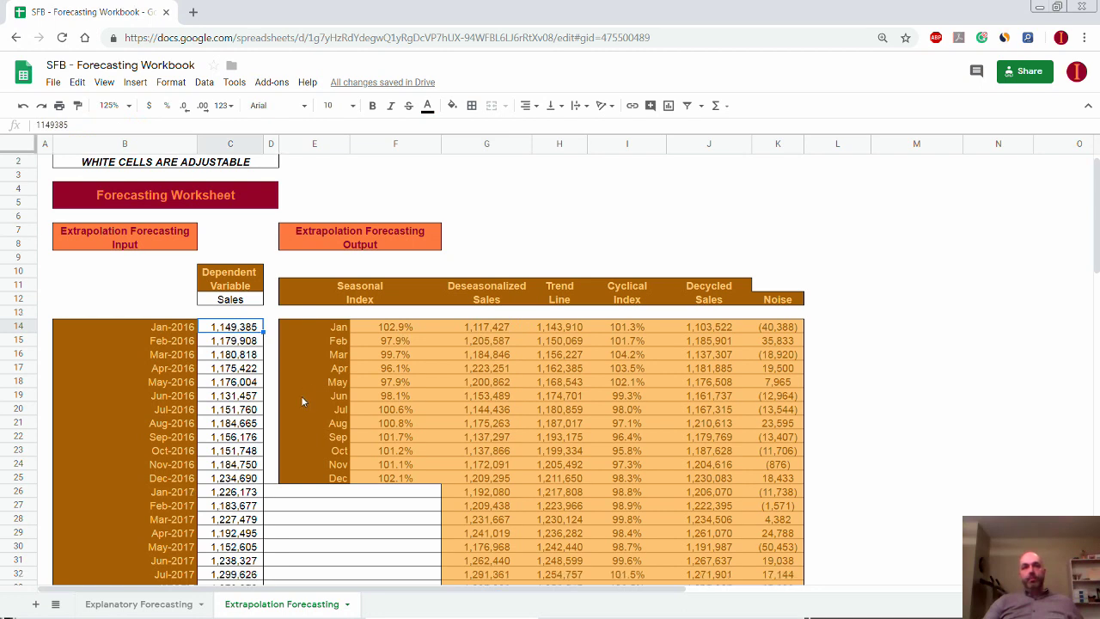
{"action": "scroll", "coordinate": [301, 401], "scroll_direction": "down", "scroll_amount": 5}
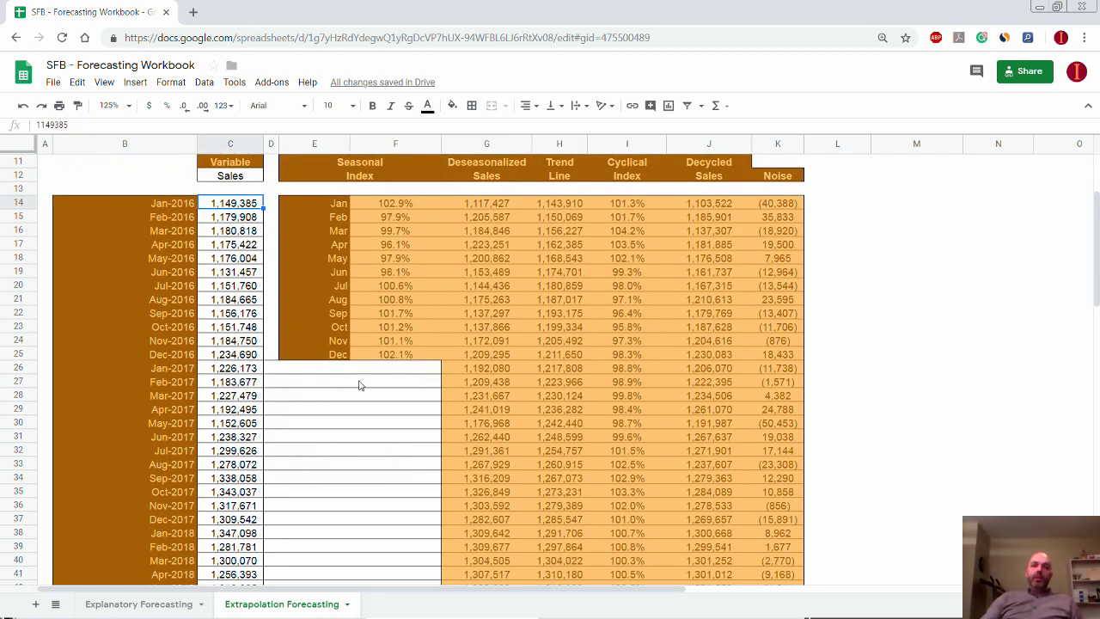
{"action": "scroll", "coordinate": [360, 385], "scroll_direction": "down", "scroll_amount": 1}
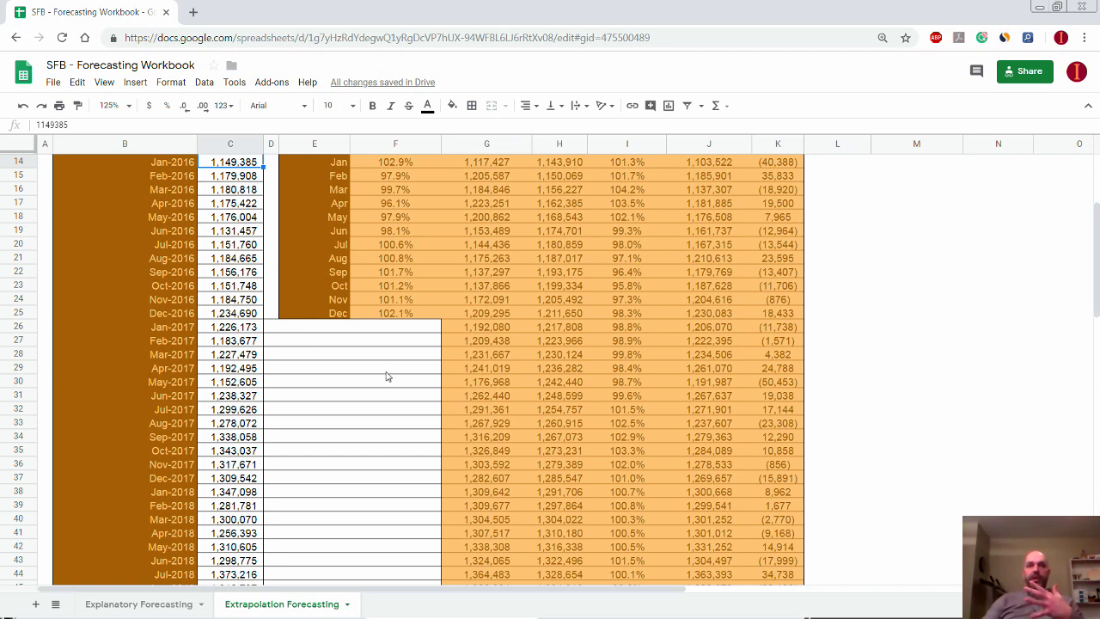
{"action": "left_click", "coordinate": [481, 342]}
{"action": "left_click", "coordinate": [486, 382]}
{"action": "left_click", "coordinate": [497, 466]}
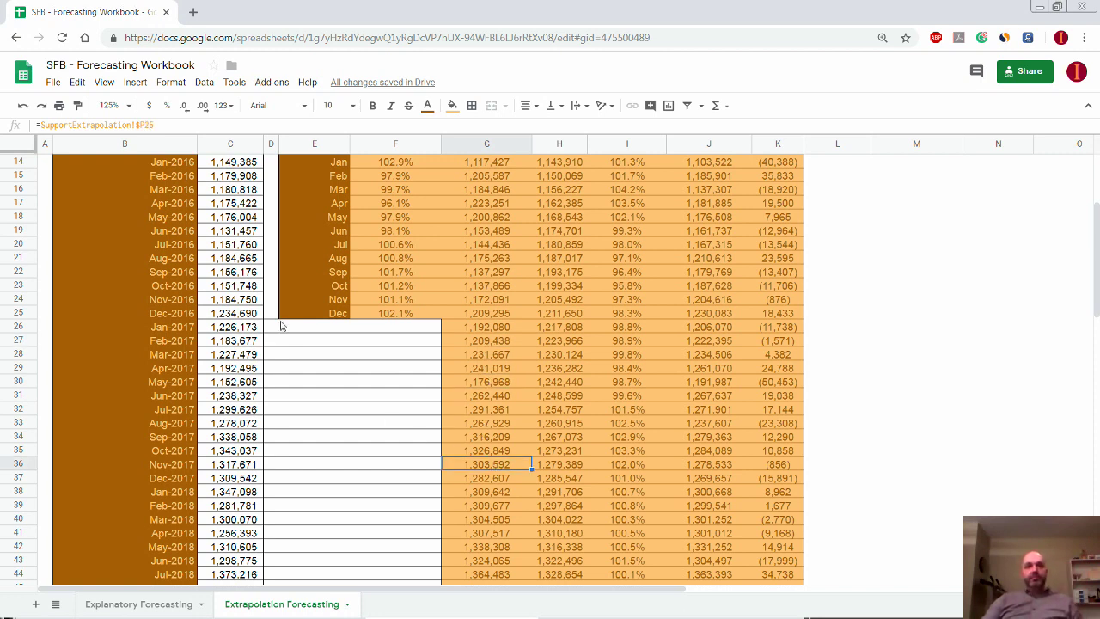
Look through the sales history down to the 2019 forecast section, and return to the January 2016 trend line value.
{"action": "scroll", "coordinate": [279, 326], "scroll_direction": "down", "scroll_amount": 2}
{"action": "scroll", "coordinate": [278, 326], "scroll_direction": "down", "scroll_amount": 4}
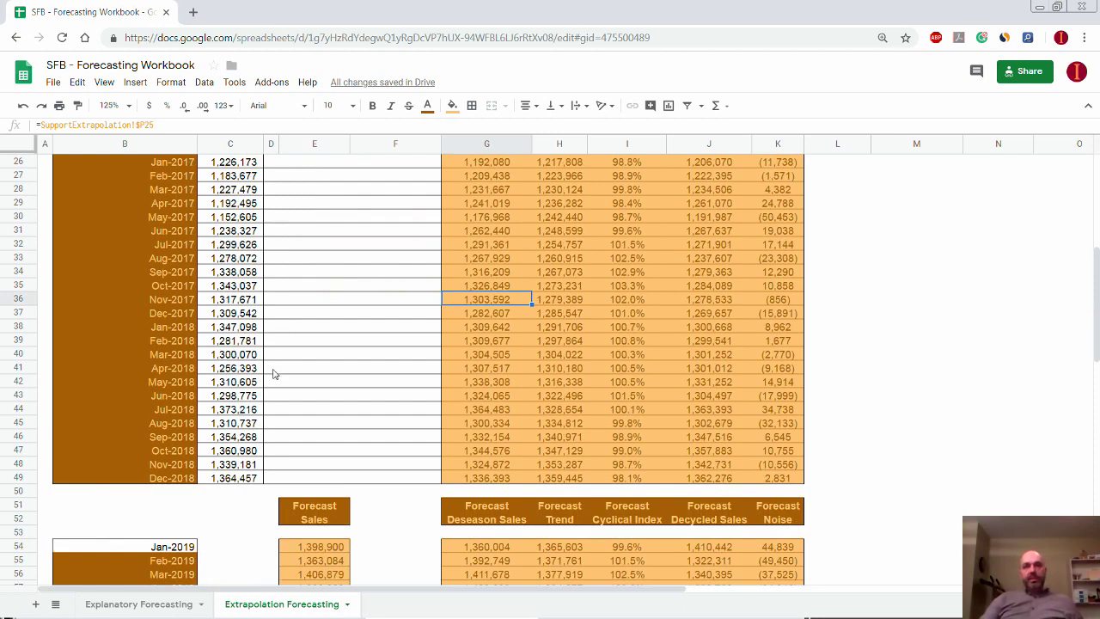
{"action": "scroll", "coordinate": [282, 376], "scroll_direction": "down", "scroll_amount": 1}
{"action": "scroll", "coordinate": [284, 378], "scroll_direction": "down", "scroll_amount": 1}
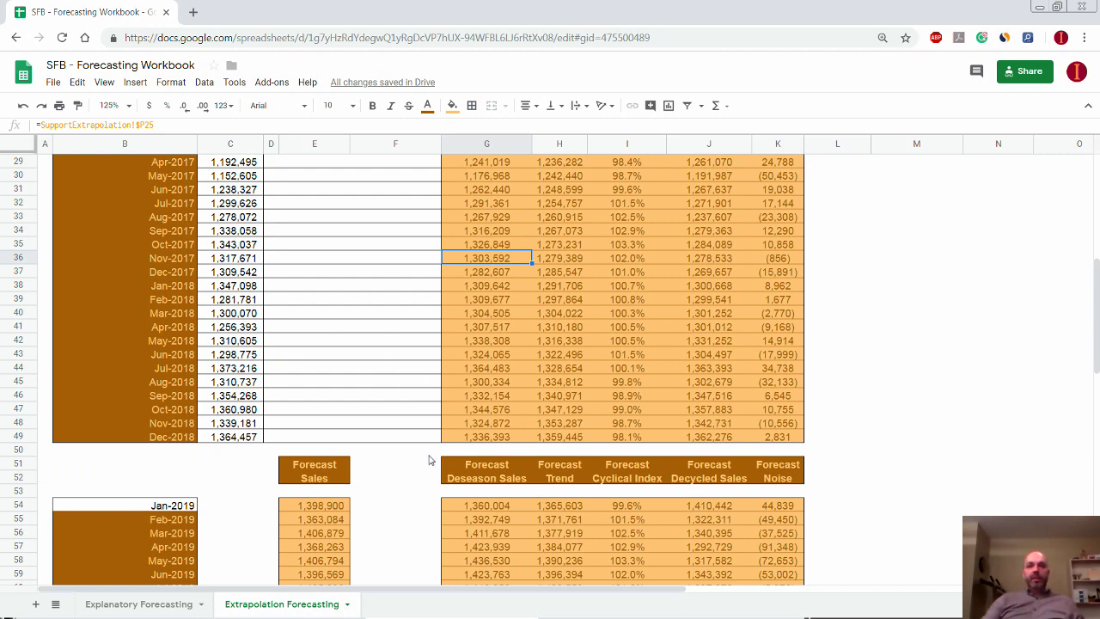
{"action": "scroll", "coordinate": [417, 396], "scroll_direction": "up", "scroll_amount": 5}
{"action": "scroll", "coordinate": [418, 398], "scroll_direction": "up", "scroll_amount": 1}
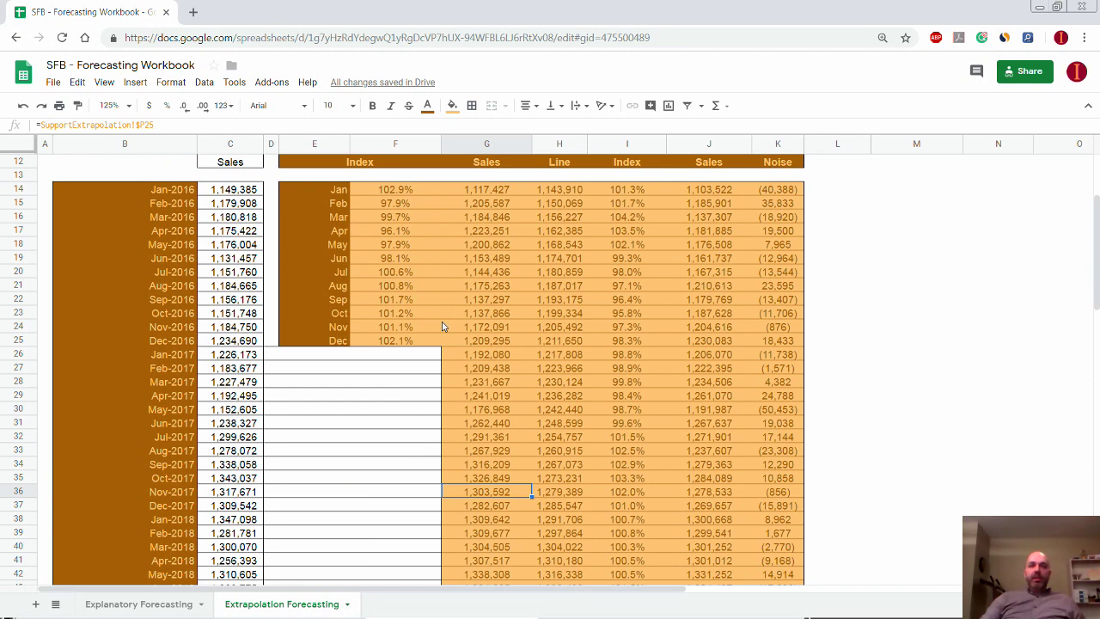
{"action": "scroll", "coordinate": [442, 326], "scroll_direction": "up", "scroll_amount": 2}
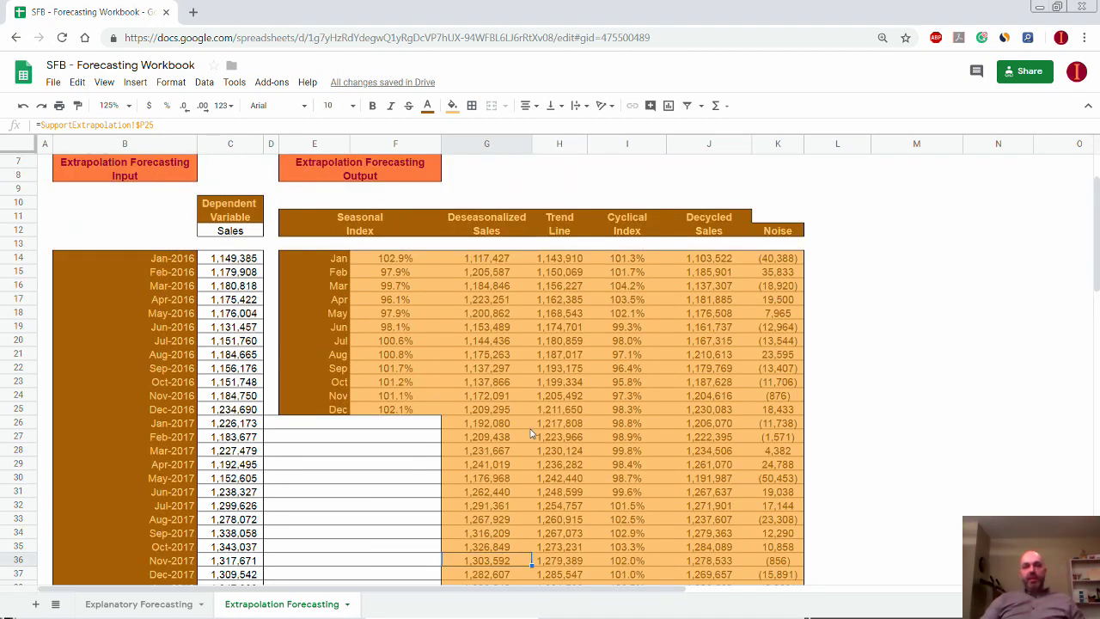
{"action": "left_click", "coordinate": [550, 259]}
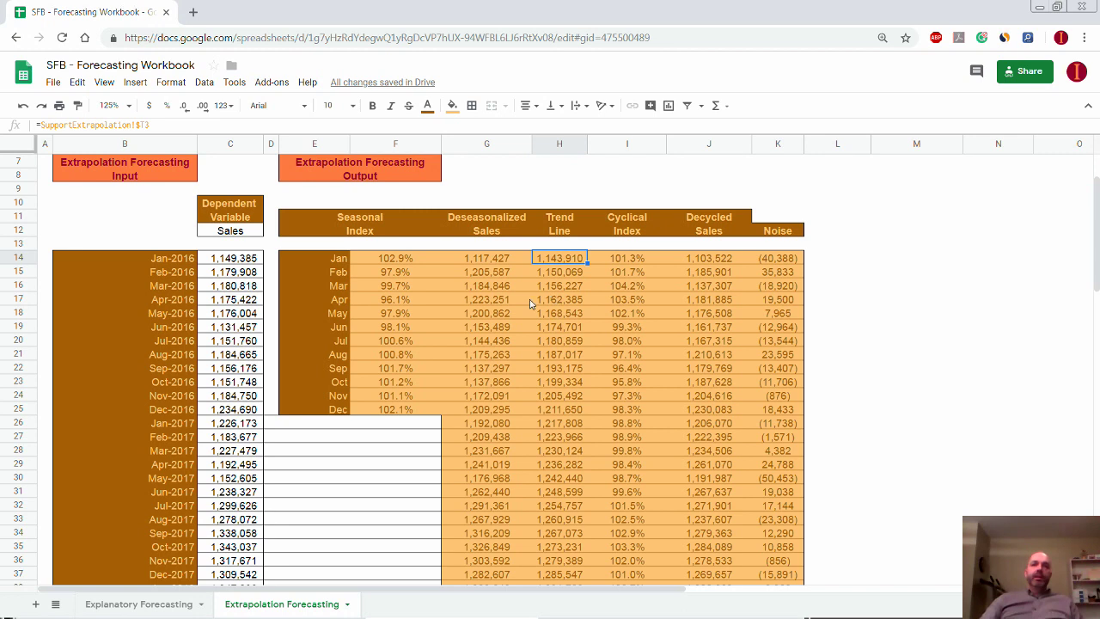
Compare the January 2016 cyclical index with that month's sales and trend line value, and inspect the June 2016 cyclical index.
{"action": "left_click", "coordinate": [628, 260]}
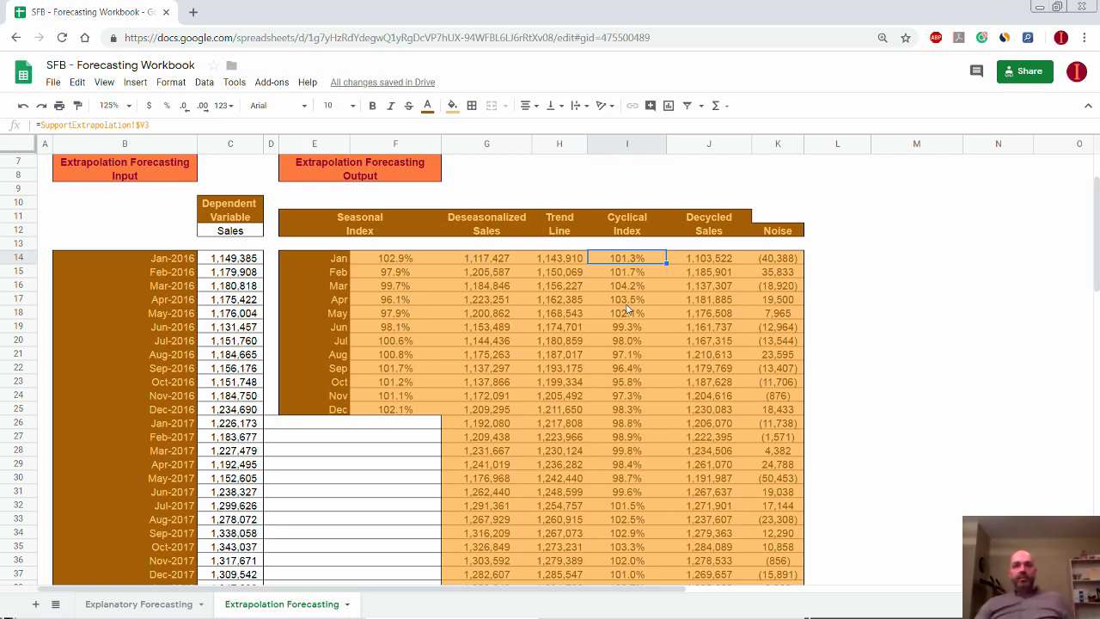
{"action": "left_click", "coordinate": [236, 260]}
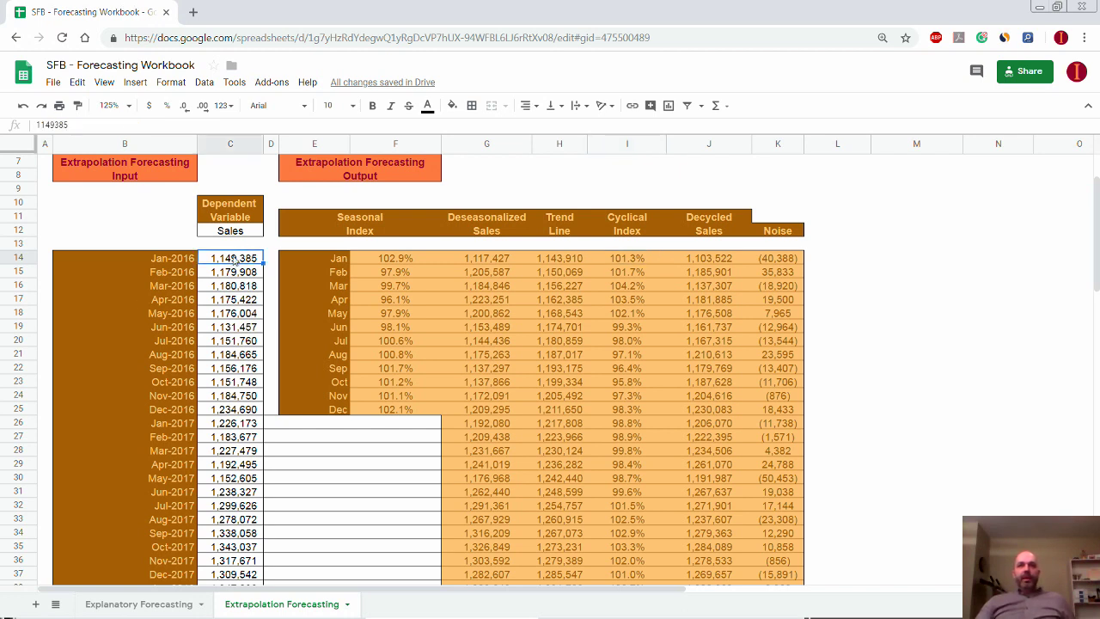
{"action": "left_click", "coordinate": [571, 260]}
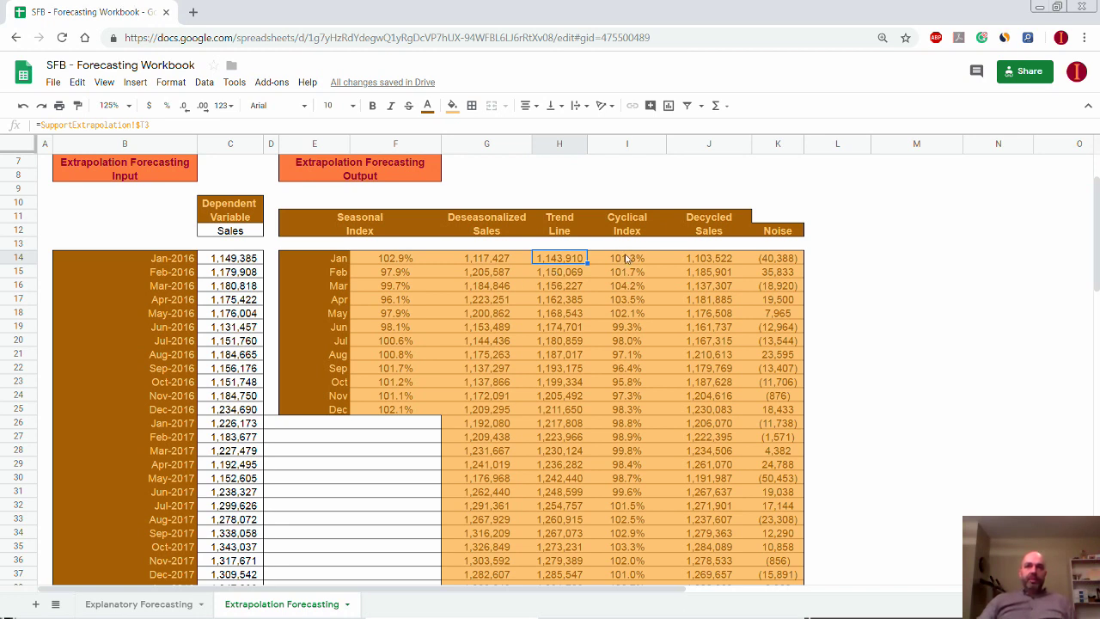
{"action": "left_click", "coordinate": [630, 331]}
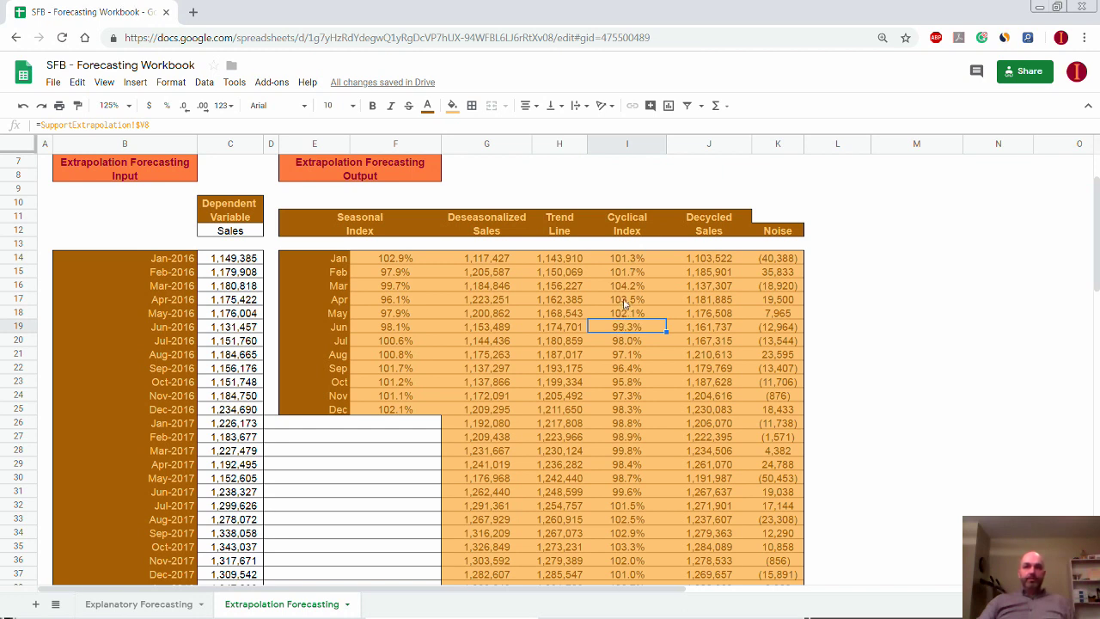
Select the cyclical indexes from January 2016 to July 2017 and follow the cyclical pattern down to December 2018.
{"action": "left_click", "coordinate": [614, 258]}
{"action": "left_click_drag", "start_coordinate": [614, 258], "coordinate": [620, 507]}
{"action": "scroll", "coordinate": [610, 514], "scroll_direction": "down", "scroll_amount": 1}
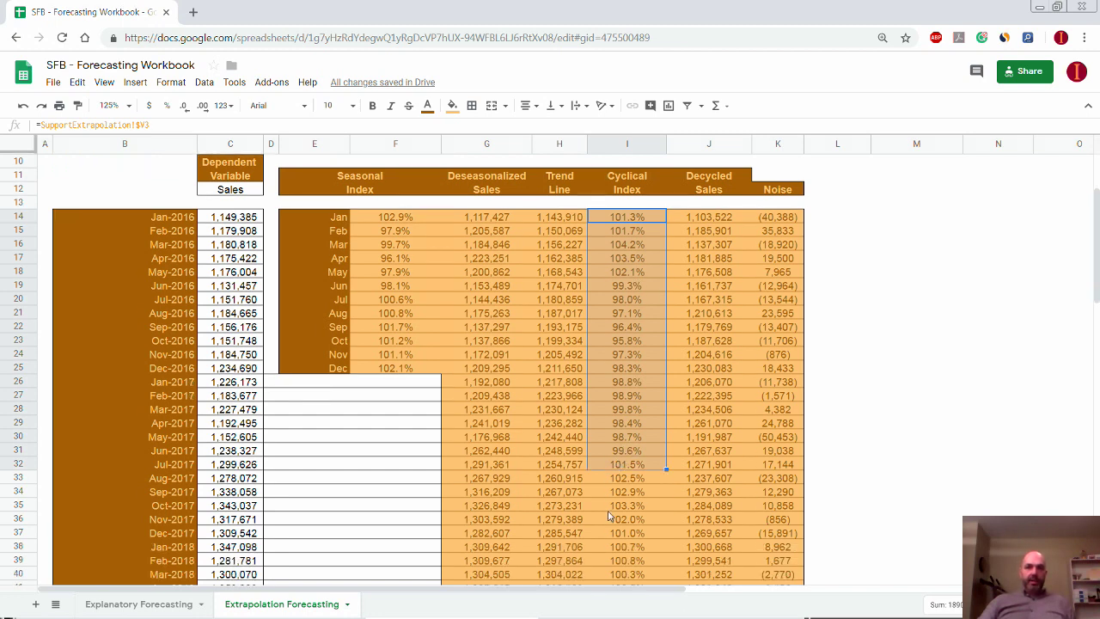
{"action": "scroll", "coordinate": [609, 514], "scroll_direction": "down", "scroll_amount": 3}
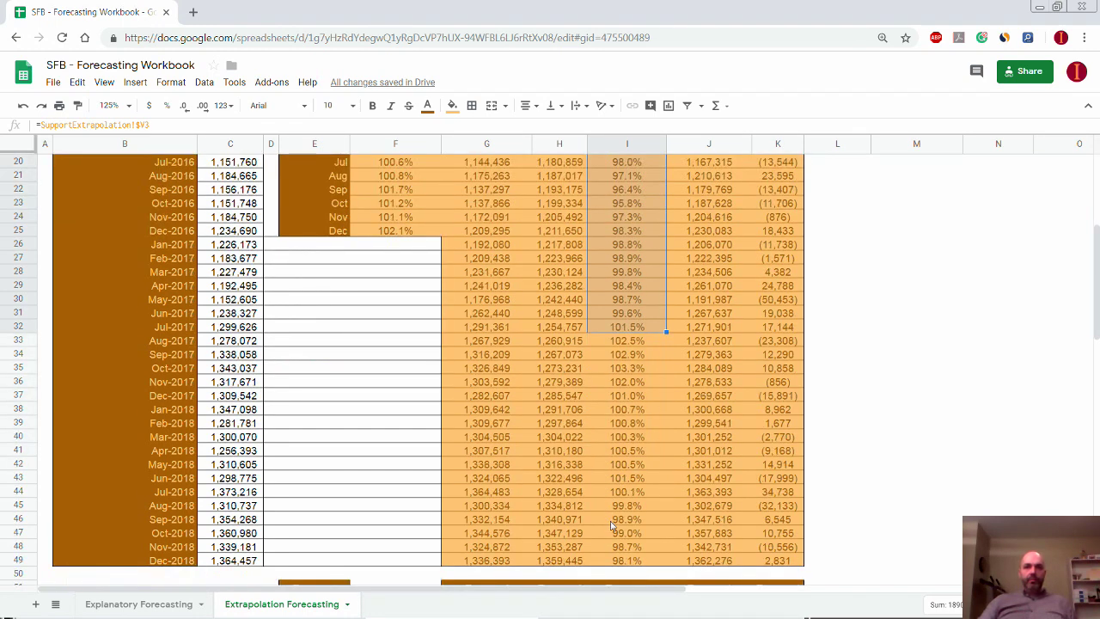
{"action": "scroll", "coordinate": [610, 523], "scroll_direction": "down", "scroll_amount": 2}
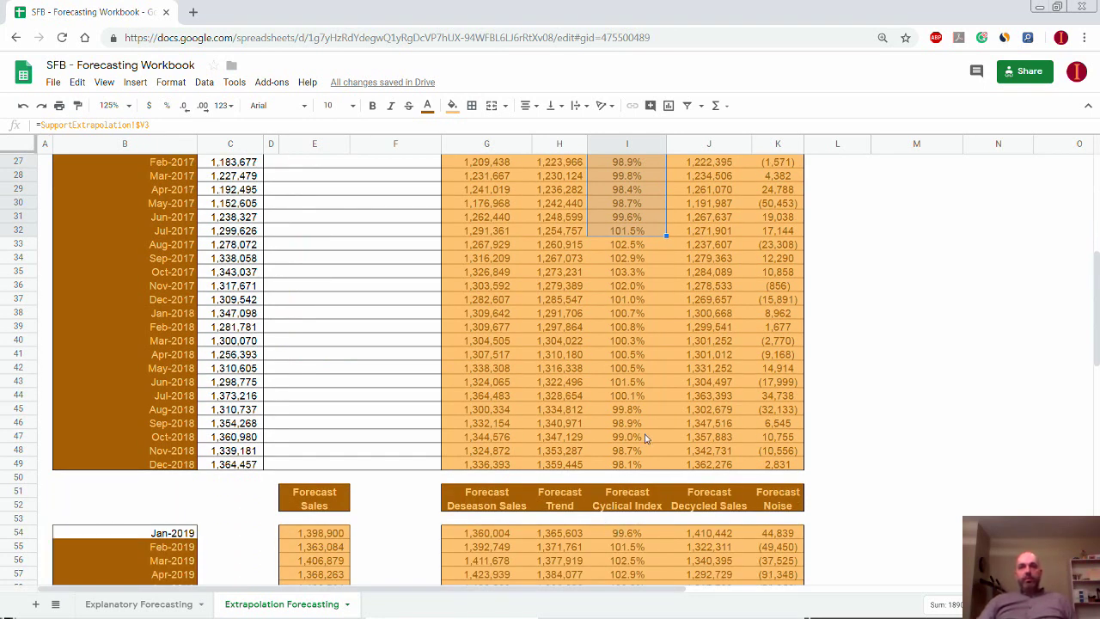
{"action": "scroll", "coordinate": [650, 440], "scroll_direction": "up", "scroll_amount": 1}
{"action": "scroll", "coordinate": [651, 439], "scroll_direction": "up", "scroll_amount": 4}
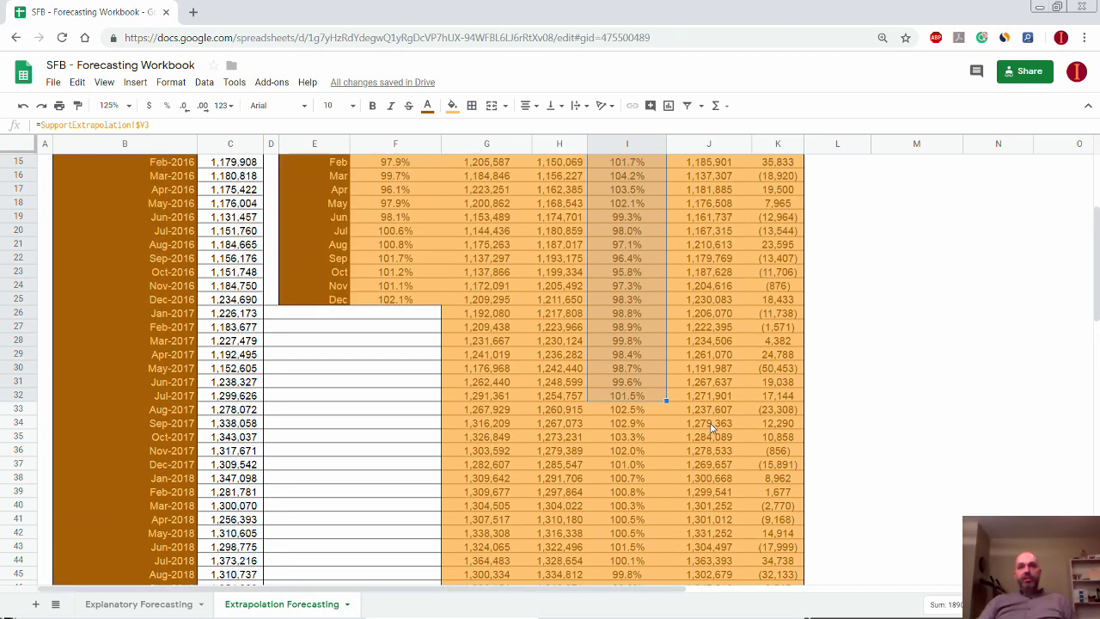
{"action": "scroll", "coordinate": [711, 426], "scroll_direction": "up", "scroll_amount": 2}
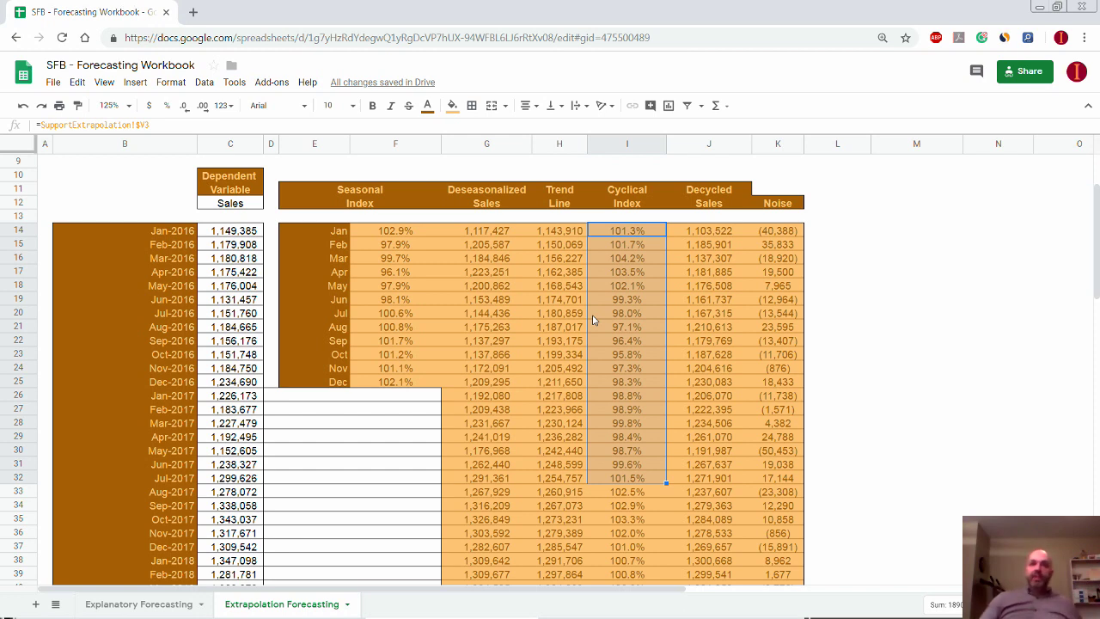
Look through the historical sales from January 2016 to December 2018, and return to the first rows.
{"action": "left_click", "coordinate": [221, 233]}
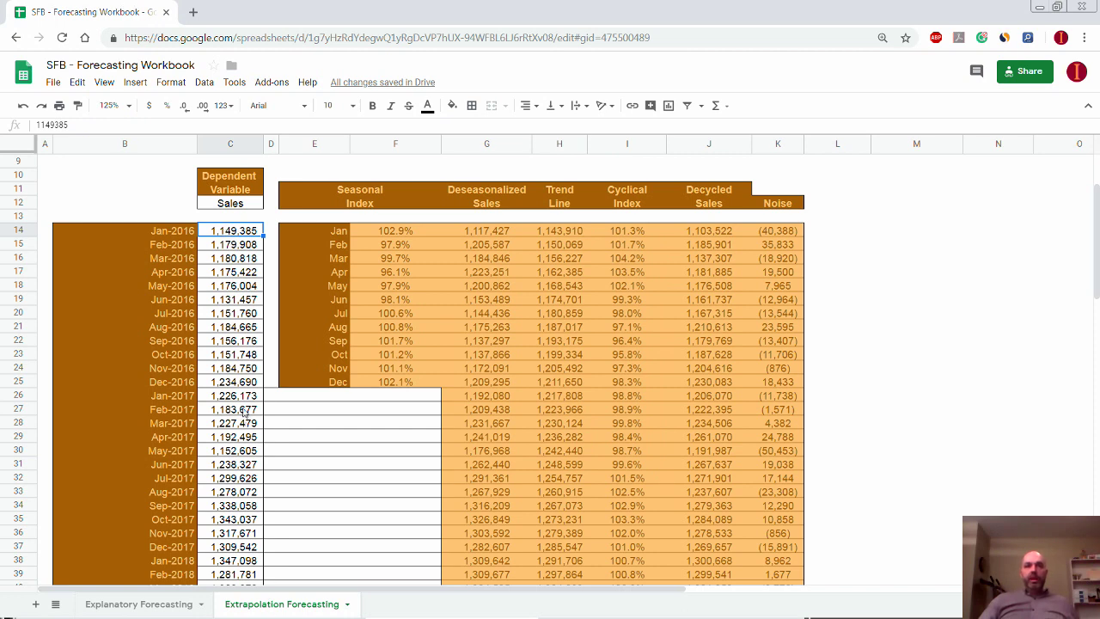
{"action": "scroll", "coordinate": [241, 430], "scroll_direction": "down", "scroll_amount": 2}
{"action": "scroll", "coordinate": [226, 444], "scroll_direction": "down", "scroll_amount": 3}
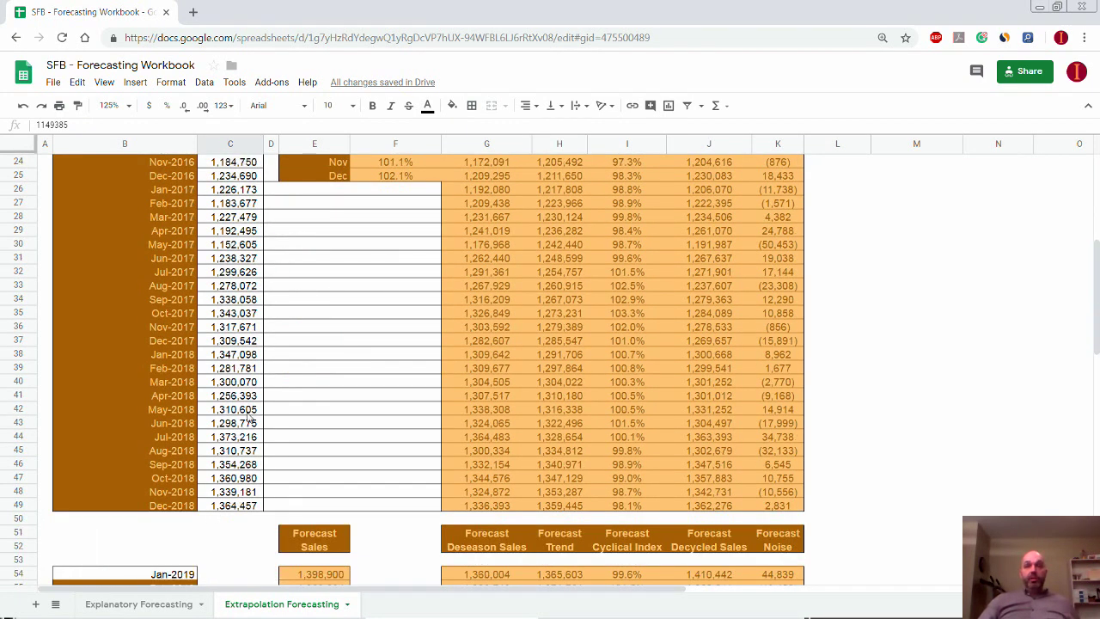
{"action": "scroll", "coordinate": [233, 258], "scroll_direction": "up", "scroll_amount": 2}
{"action": "scroll", "coordinate": [229, 256], "scroll_direction": "up", "scroll_amount": 1}
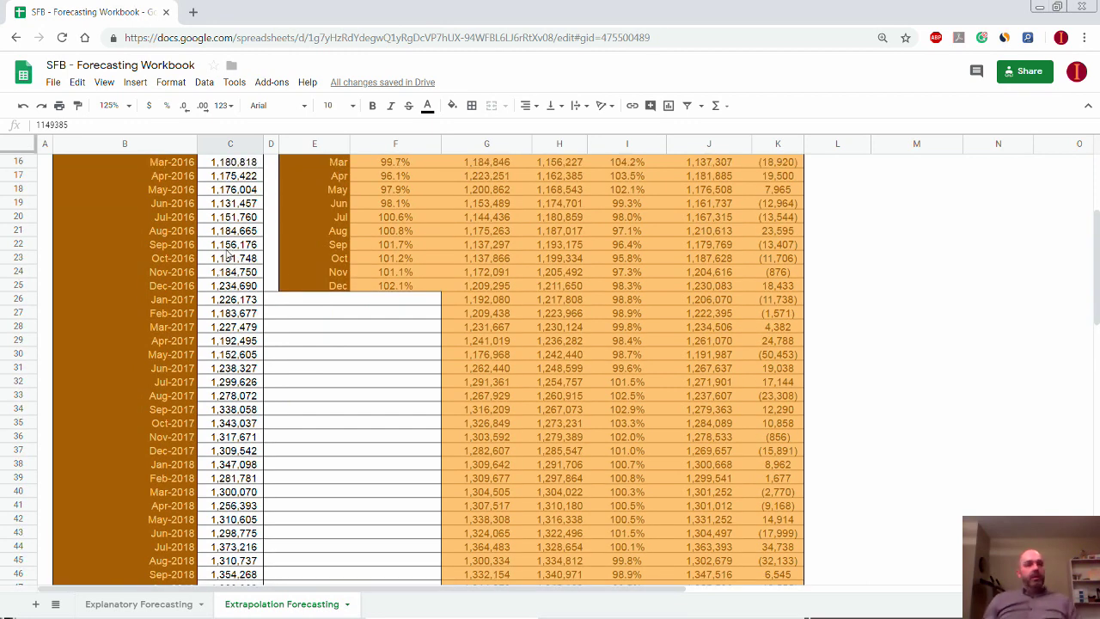
{"action": "scroll", "coordinate": [229, 255], "scroll_direction": "up", "scroll_amount": 2}
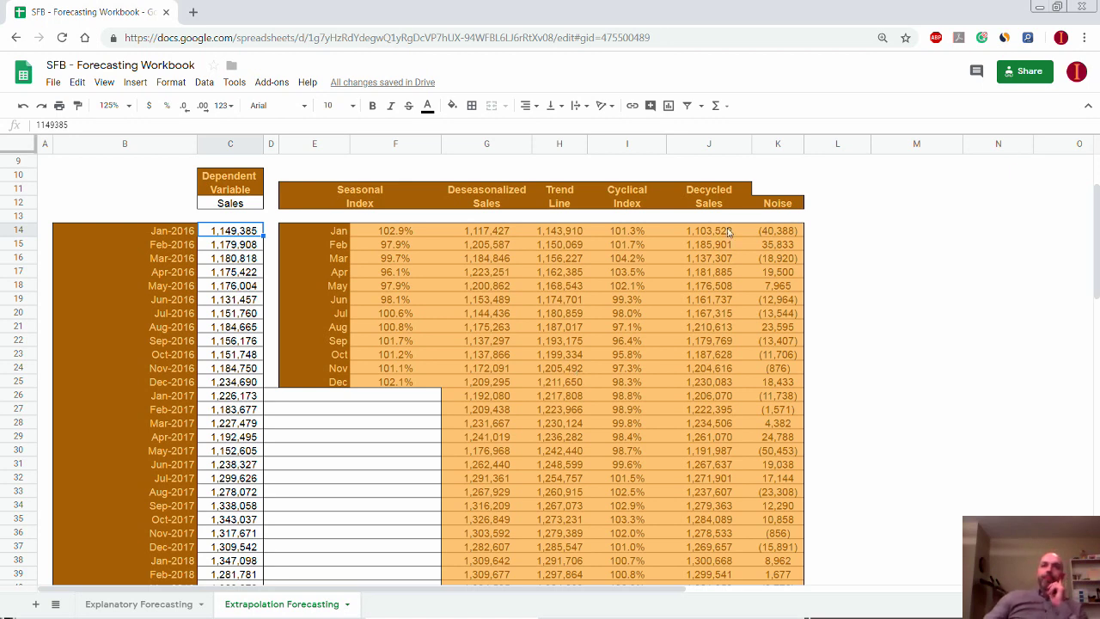
Inspect the January 2016 cyclical index and look through the cyclical indexes below it.
{"action": "left_click", "coordinate": [659, 234]}
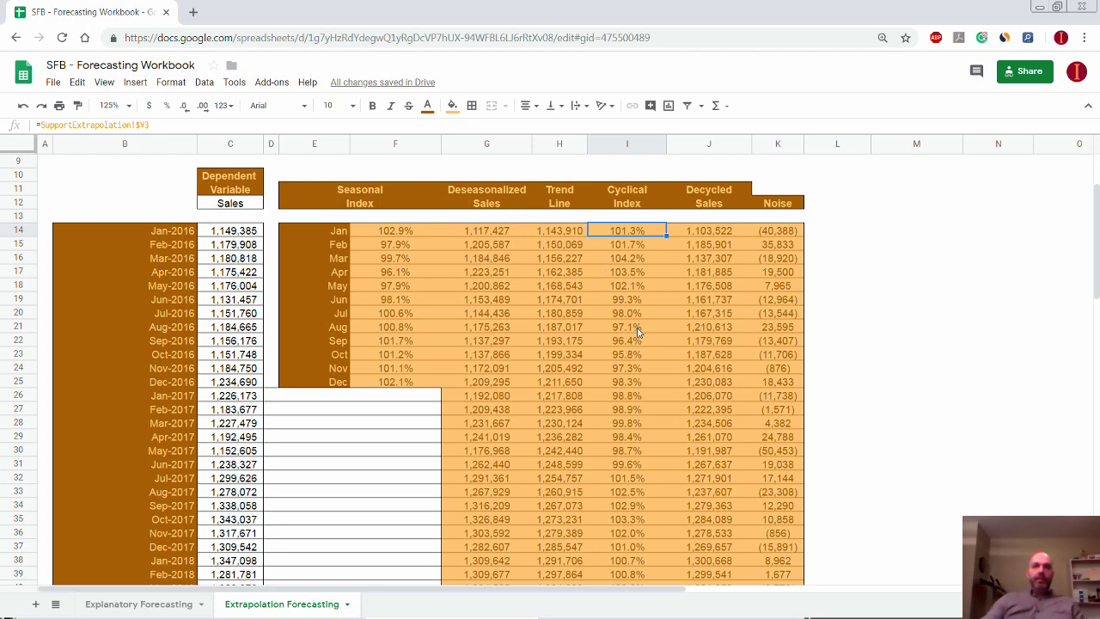
{"action": "scroll", "coordinate": [635, 334], "scroll_direction": "down", "scroll_amount": 1}
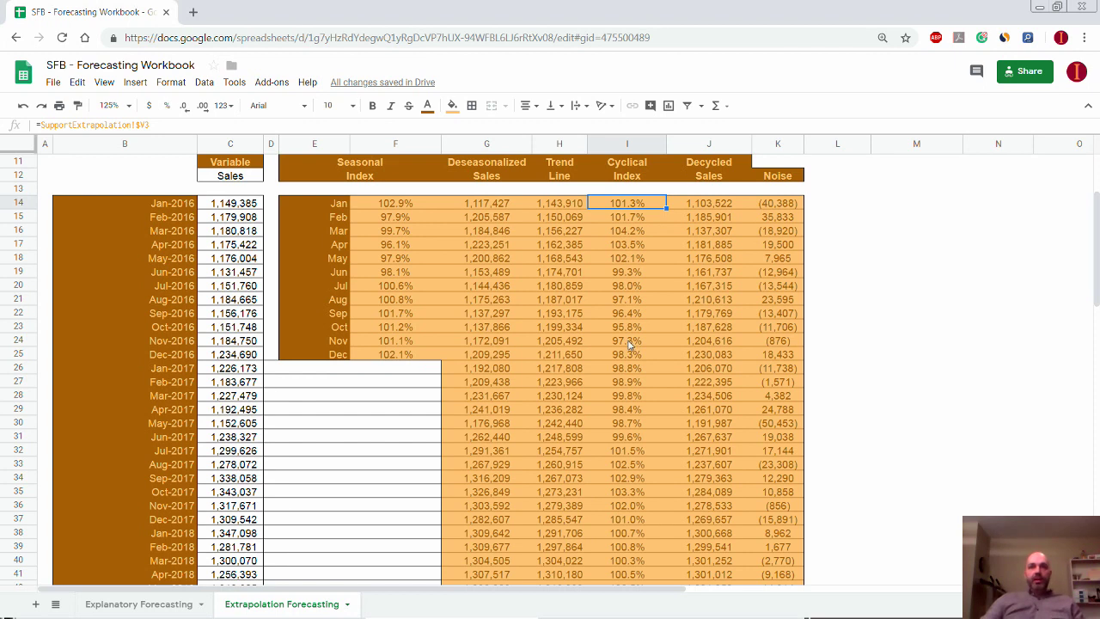
{"action": "scroll", "coordinate": [631, 344], "scroll_direction": "down", "scroll_amount": 2}
{"action": "scroll", "coordinate": [616, 249], "scroll_direction": "up", "scroll_amount": 2}
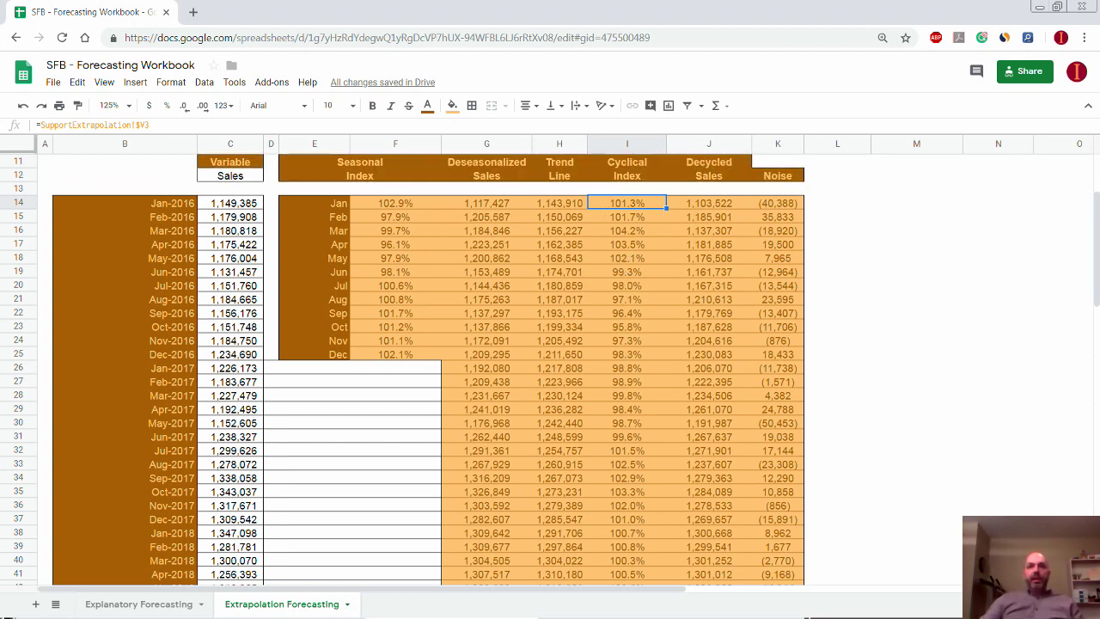
Compare the January 2016 decycled sales and noise with that month's actual sales, and look over the historical rows below.
{"action": "left_click", "coordinate": [714, 204]}
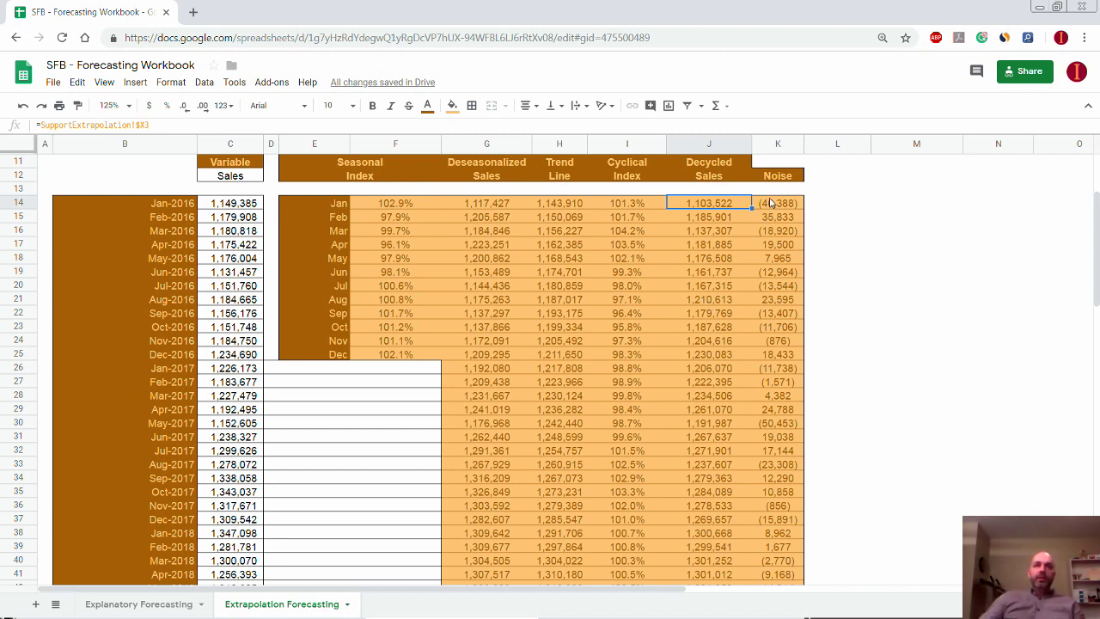
{"action": "left_click", "coordinate": [245, 205]}
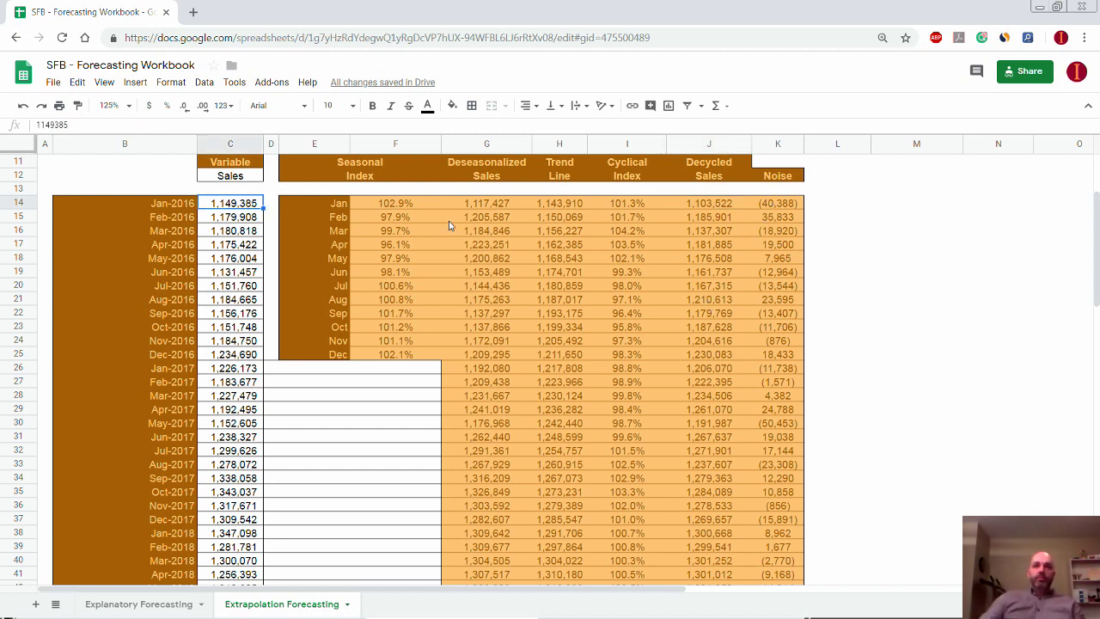
{"action": "left_click", "coordinate": [778, 206]}
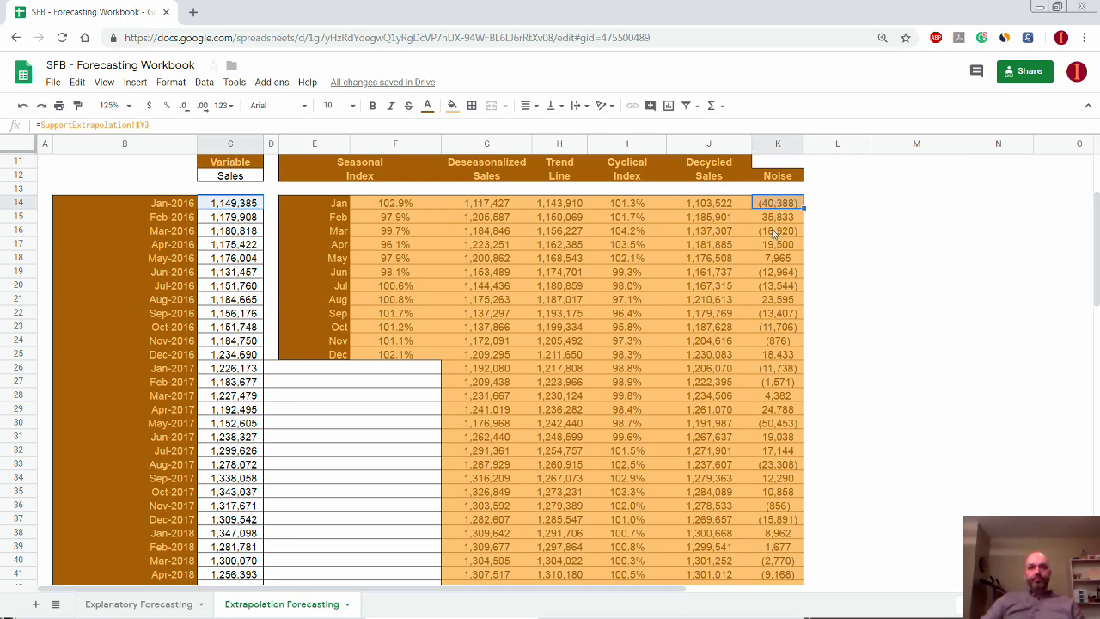
{"action": "left_click", "coordinate": [695, 207]}
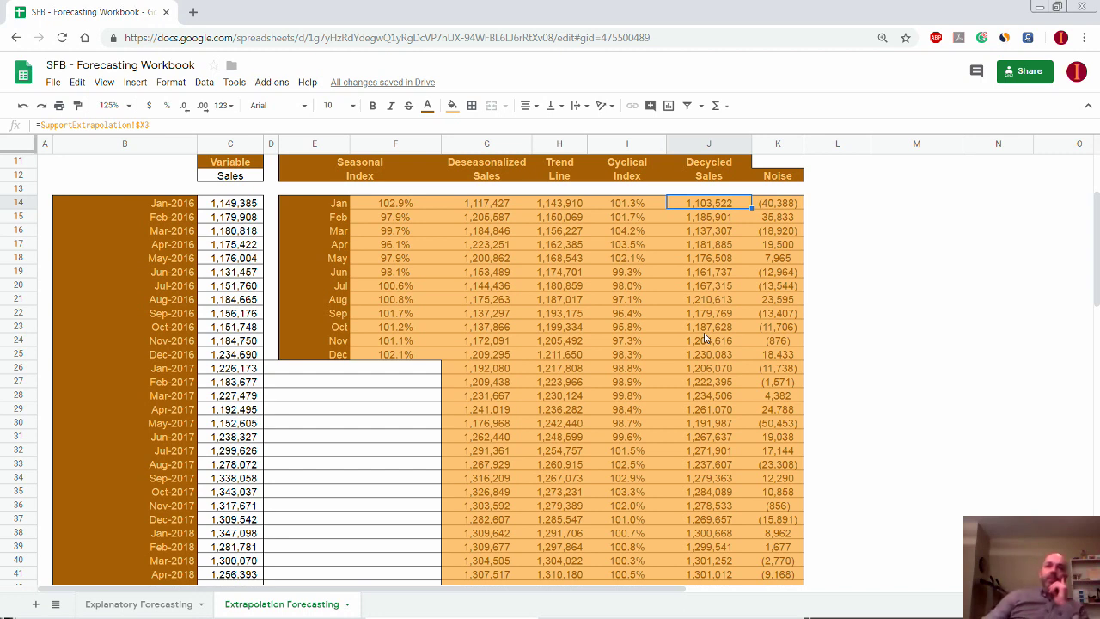
{"action": "left_click", "coordinate": [780, 204]}
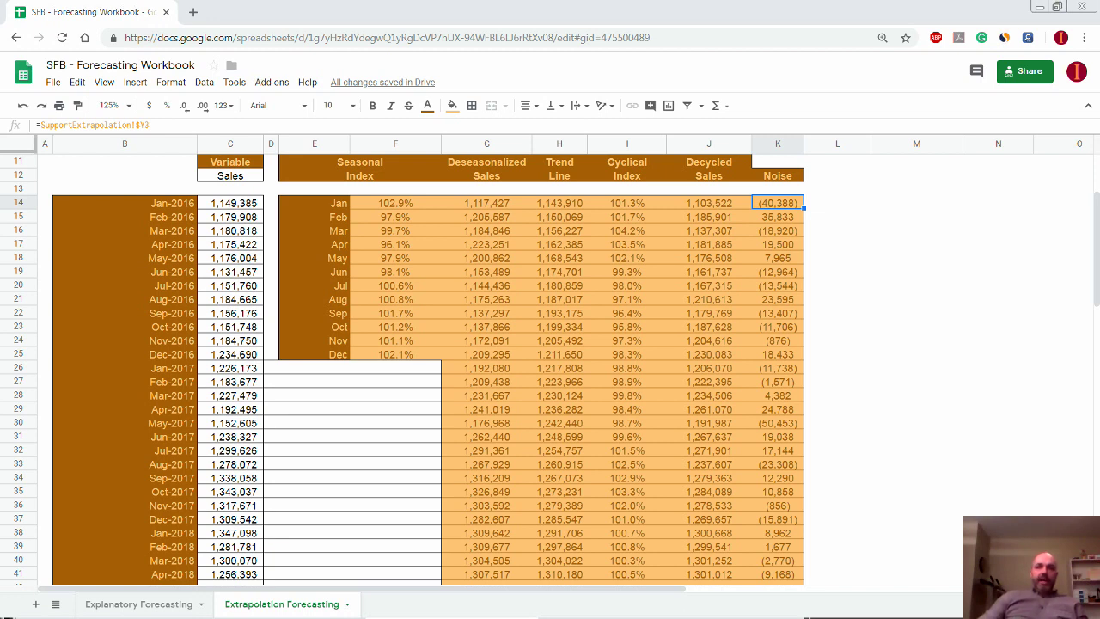
{"action": "left_click", "coordinate": [828, 208]}
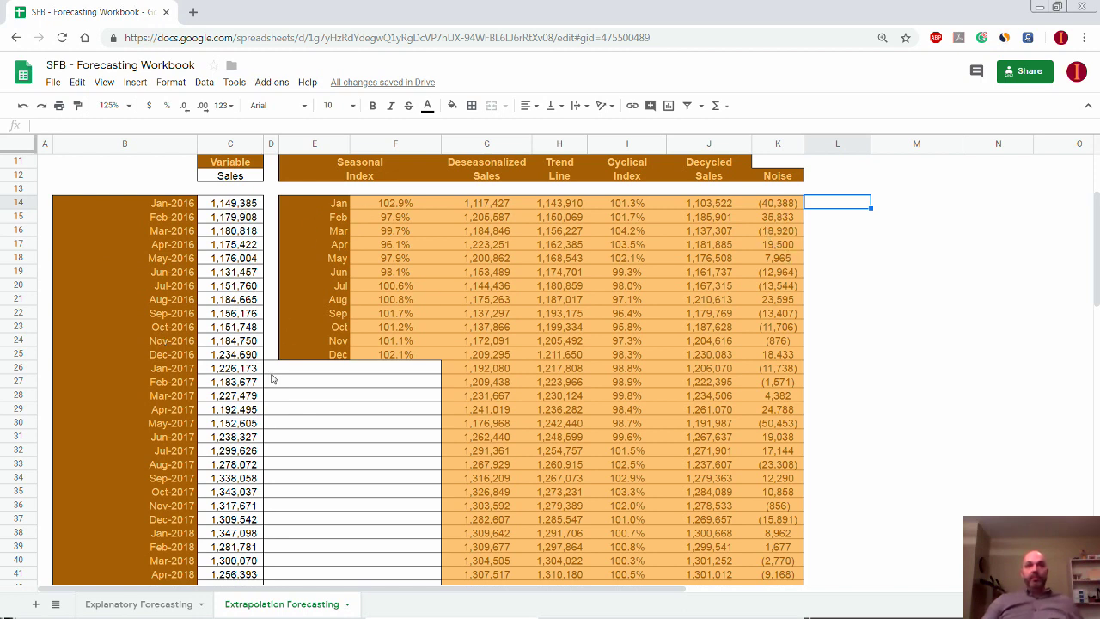
{"action": "scroll", "coordinate": [238, 264], "scroll_direction": "up", "scroll_amount": 3}
{"action": "scroll", "coordinate": [234, 271], "scroll_direction": "down", "scroll_amount": 1}
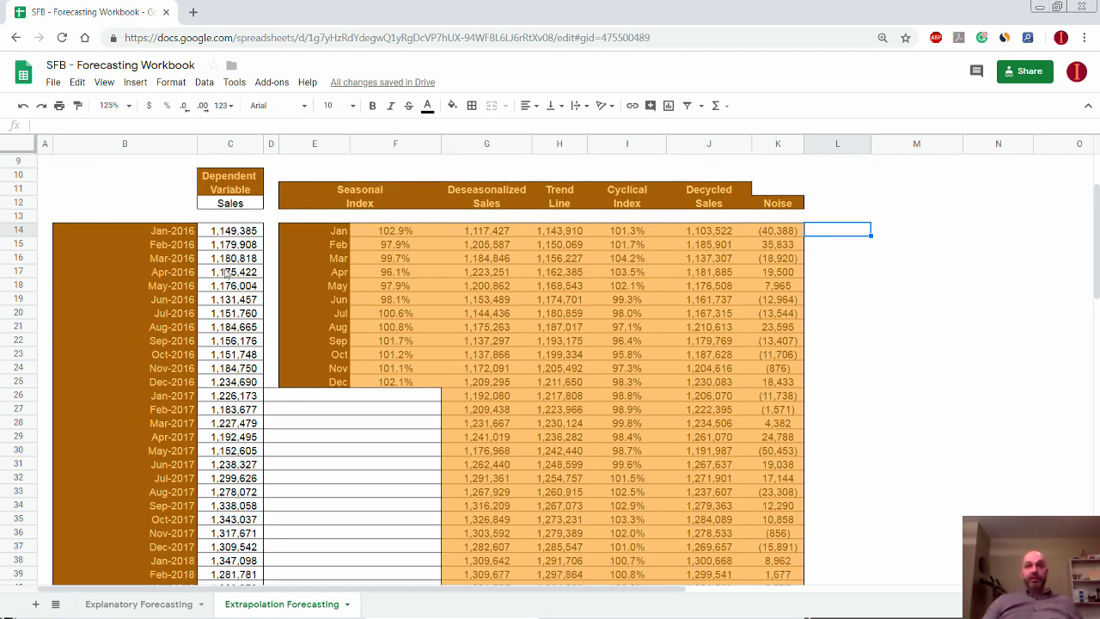
{"action": "scroll", "coordinate": [232, 279], "scroll_direction": "down", "scroll_amount": 1}
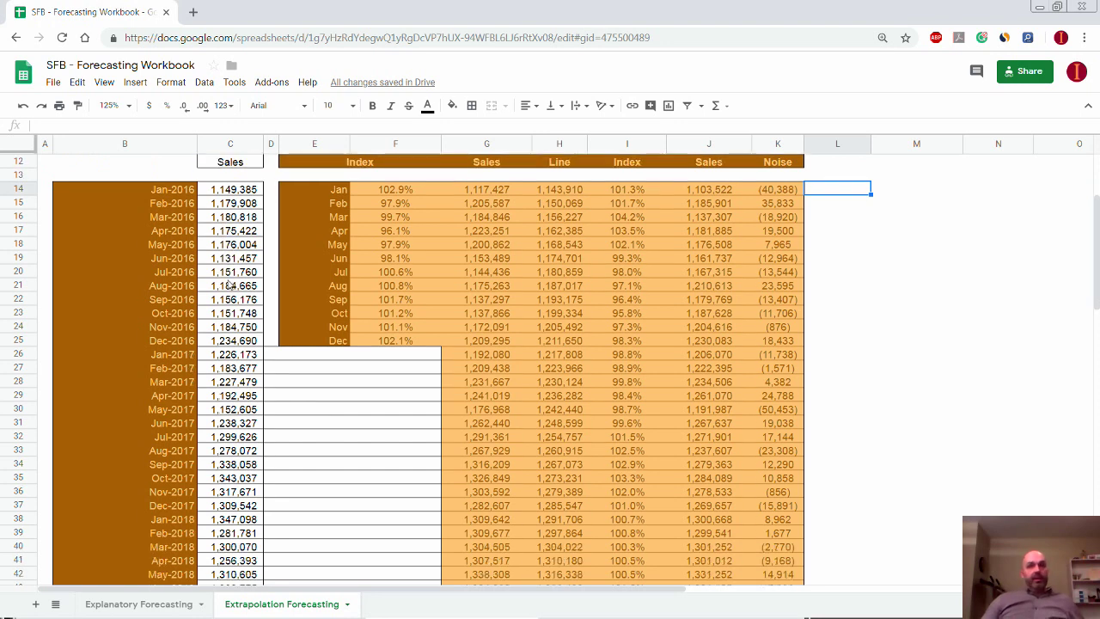
{"action": "left_click", "coordinate": [850, 397]}
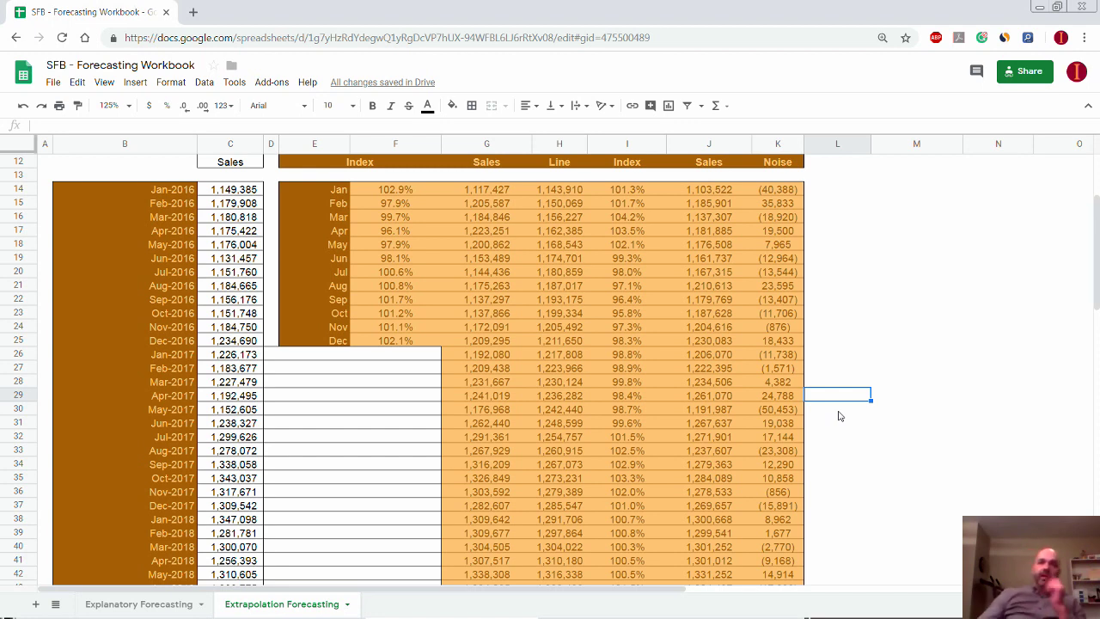
Calculate the January 2016 noise as a share of sales in L14 with =K14/C14, and clear the cell.
{"action": "left_click", "coordinate": [816, 190]}
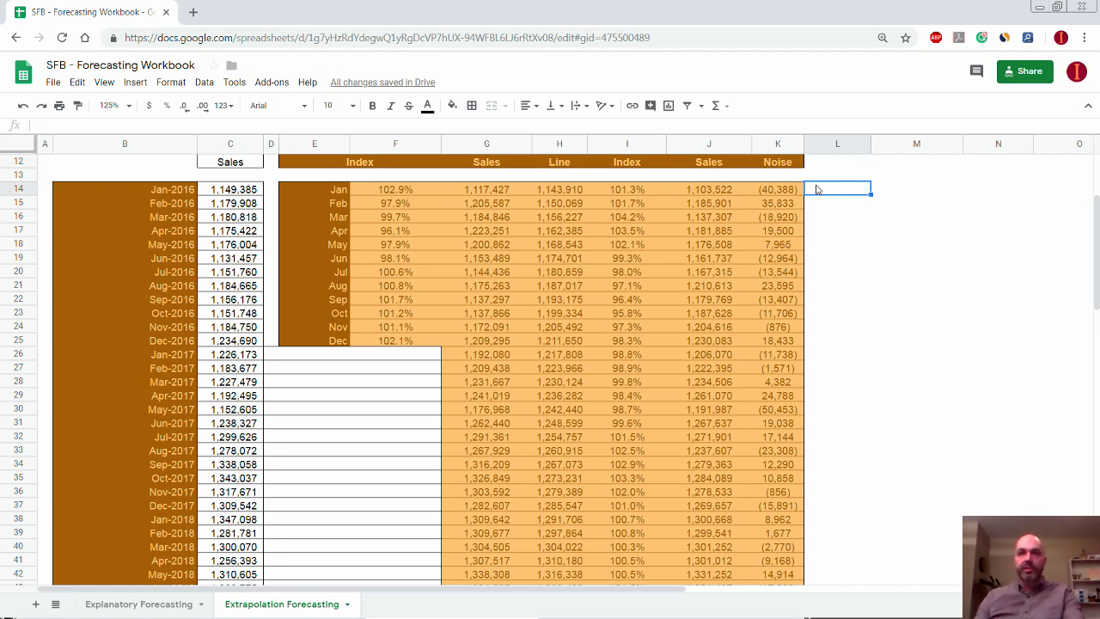
{"action": "type", "text": "="}
{"action": "left_click", "coordinate": [778, 190]}
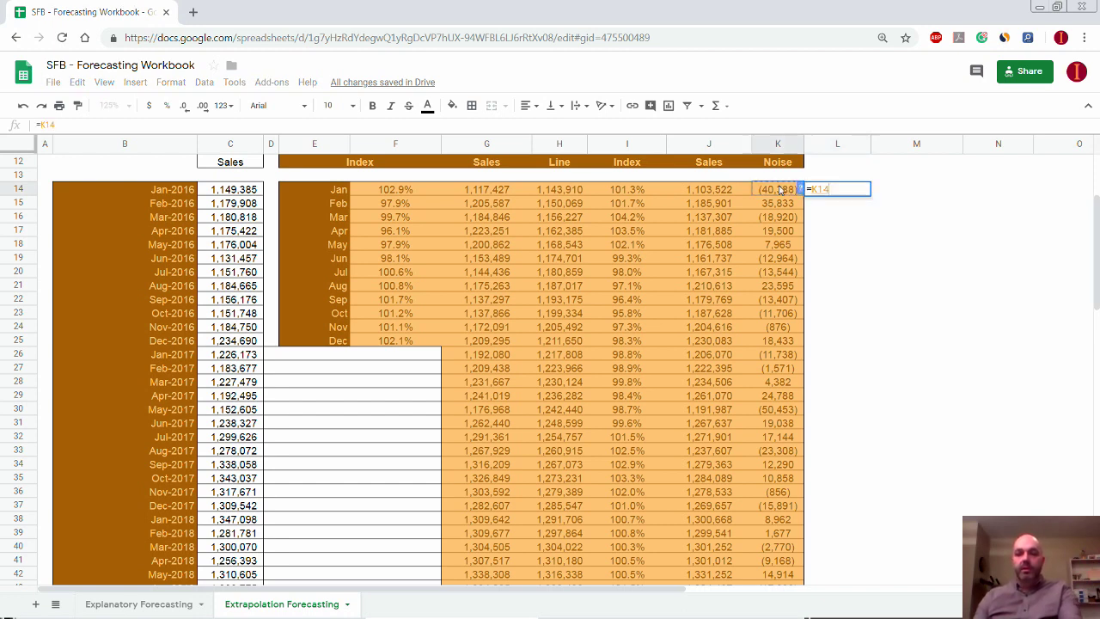
{"action": "left_click", "coordinate": [234, 189]}
{"action": "key", "text": "Return"}
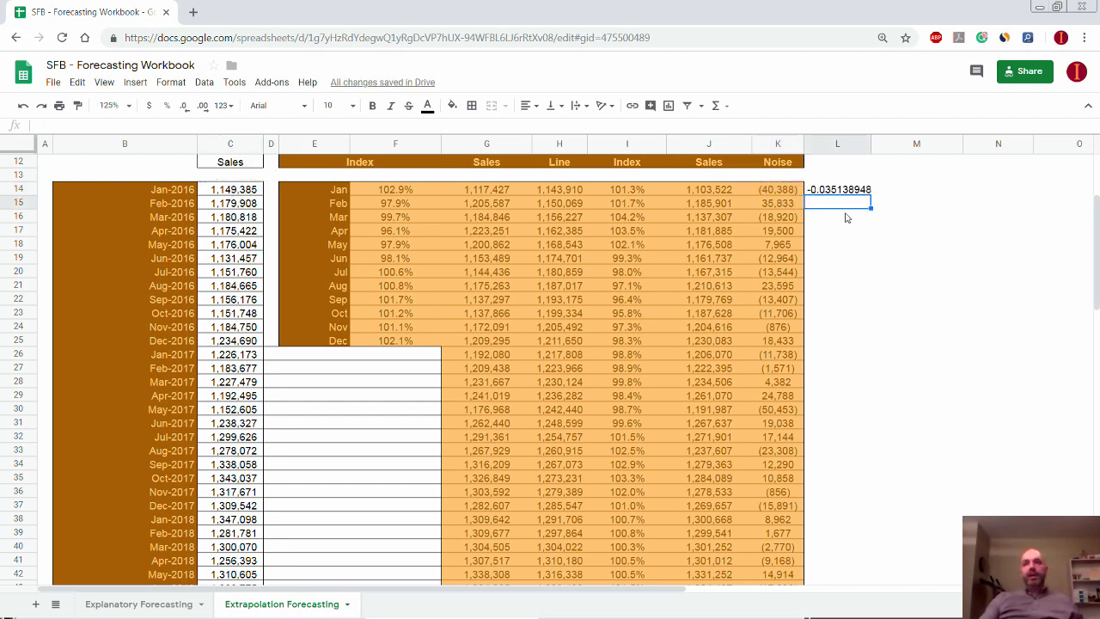
{"action": "key", "text": "Up"}
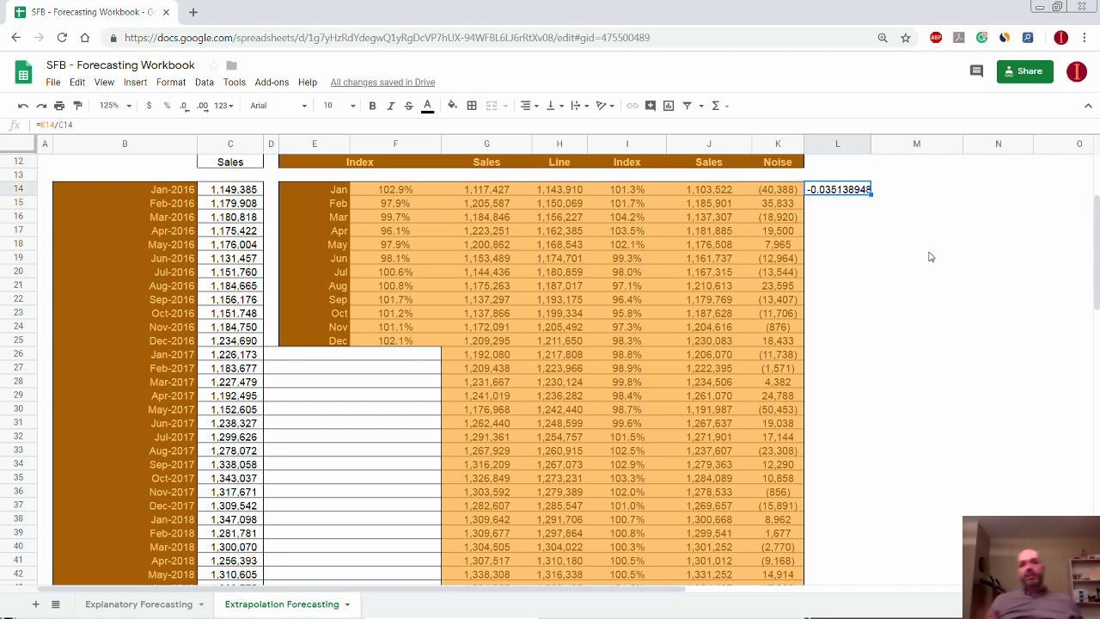
{"action": "key", "text": "Delete"}
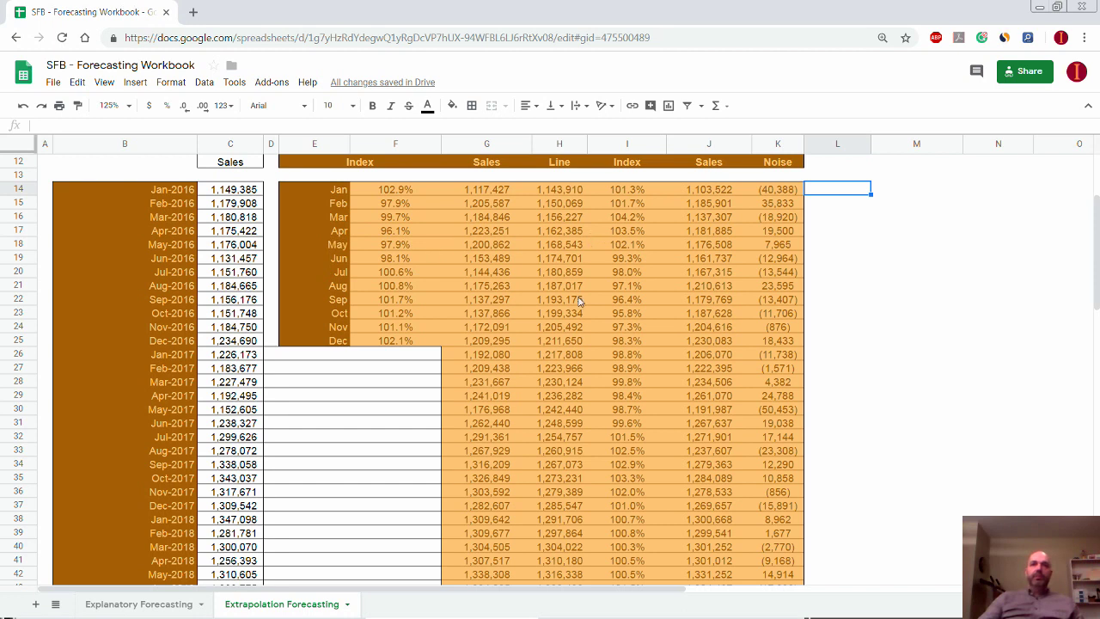
Look through the noise values down to December 2018, and select the forecast sales from January to December 2019.
{"action": "scroll", "coordinate": [581, 310], "scroll_direction": "up", "scroll_amount": 1}
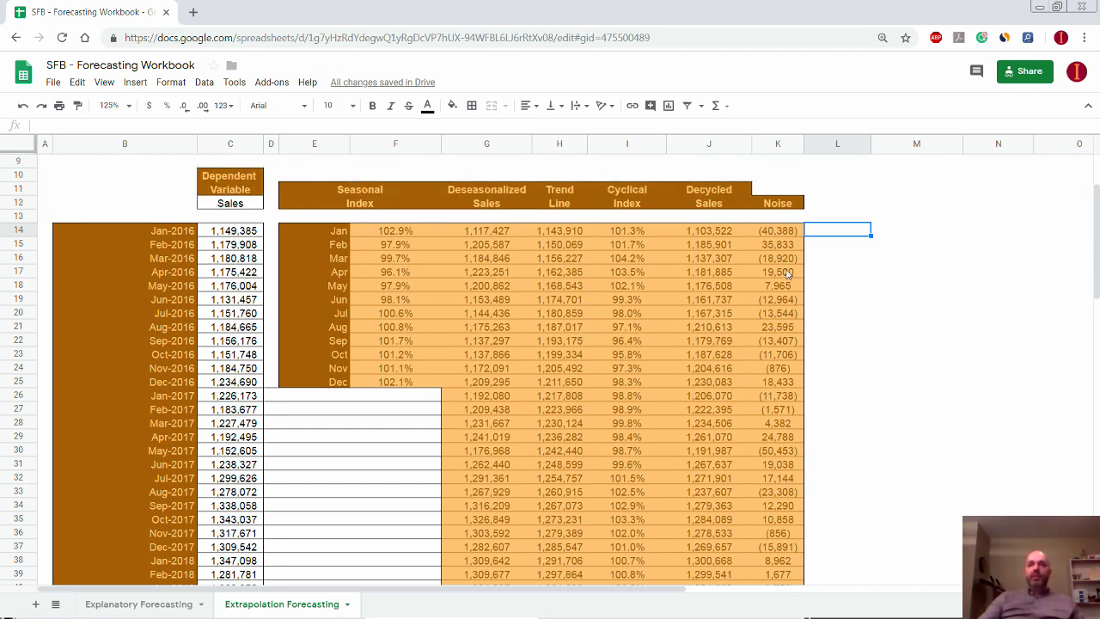
{"action": "scroll", "coordinate": [784, 284], "scroll_direction": "down", "scroll_amount": 1}
{"action": "scroll", "coordinate": [784, 288], "scroll_direction": "down", "scroll_amount": 4}
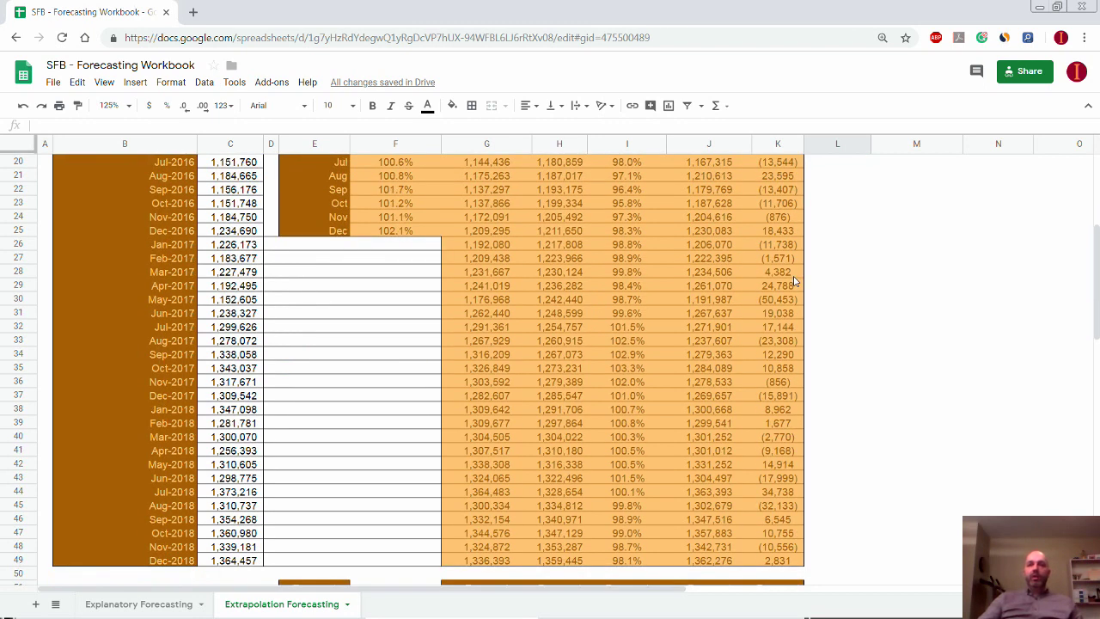
{"action": "scroll", "coordinate": [790, 284], "scroll_direction": "down", "scroll_amount": 2}
{"action": "scroll", "coordinate": [808, 336], "scroll_direction": "down", "scroll_amount": 2}
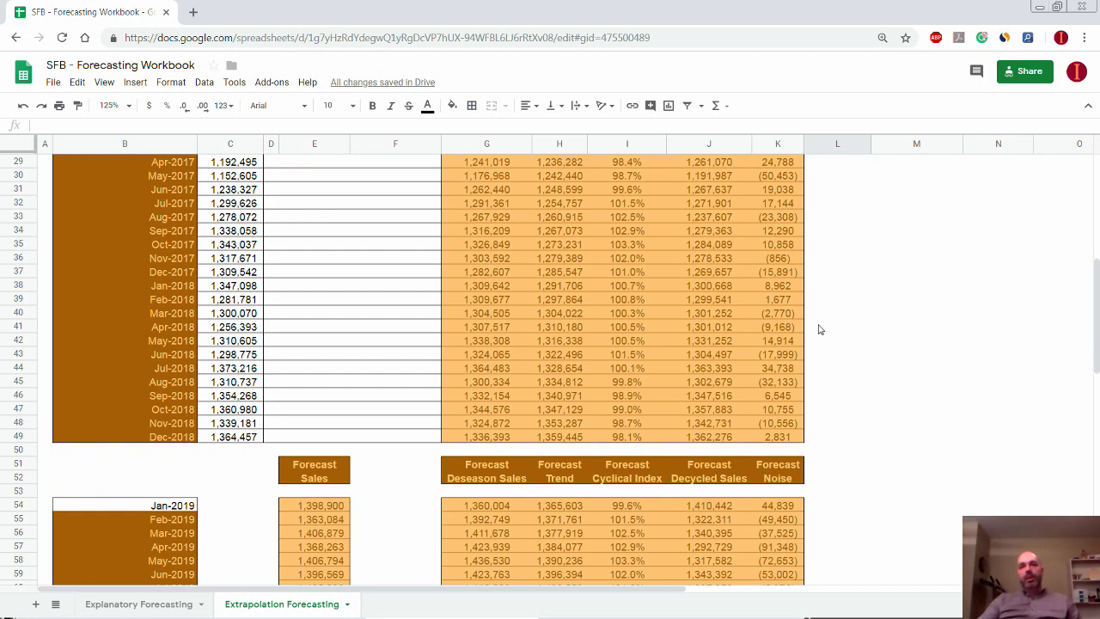
{"action": "scroll", "coordinate": [820, 329], "scroll_direction": "down", "scroll_amount": 4}
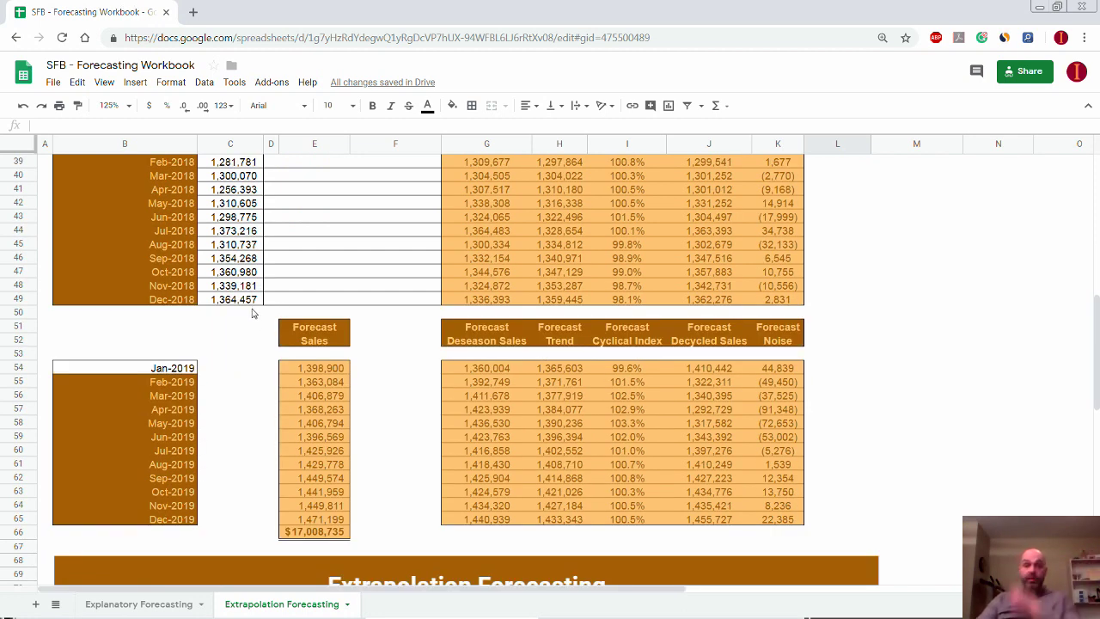
{"action": "scroll", "coordinate": [249, 320], "scroll_direction": "down", "scroll_amount": 1}
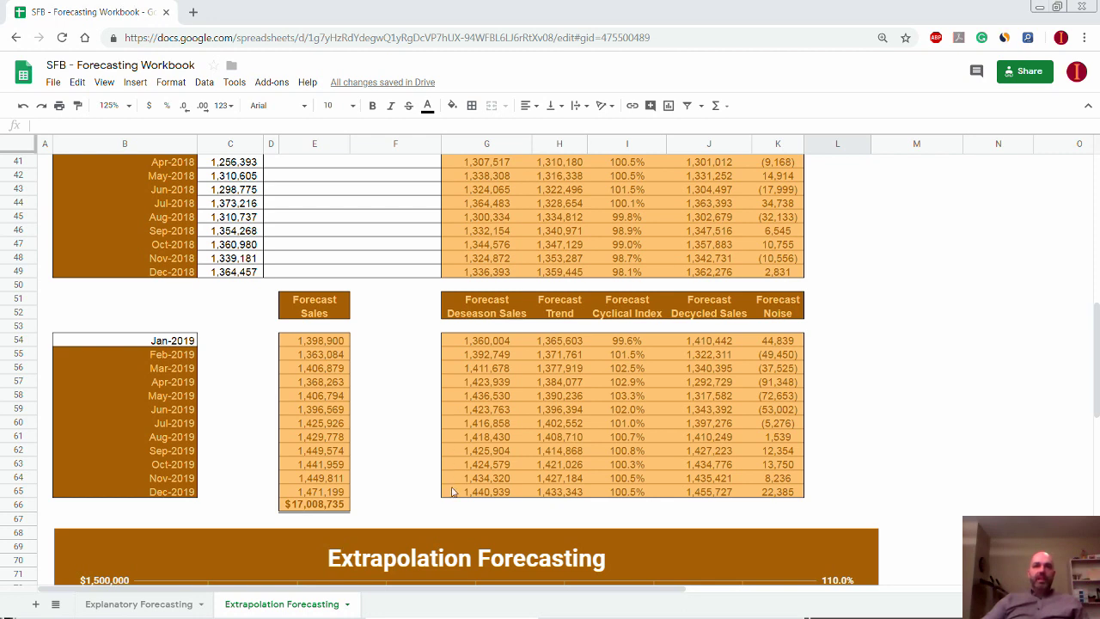
{"action": "left_click_drag", "start_coordinate": [311, 342], "coordinate": [305, 493]}
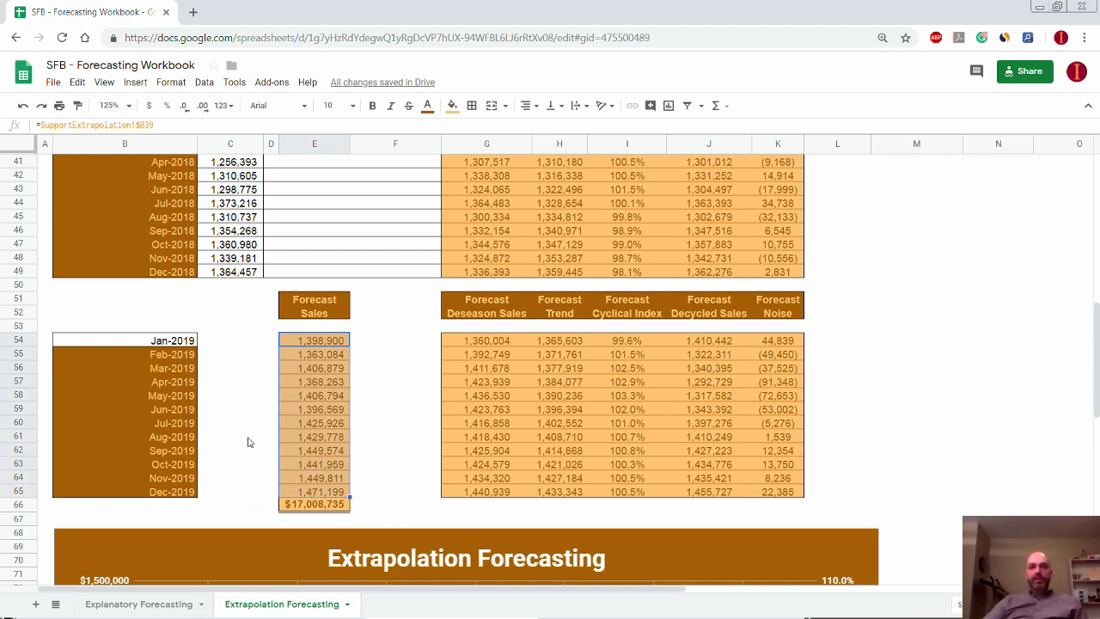
Examine the Extrapolation Forecasting chart and its legend for sales, trend line, seasonal index and cyclical index.
{"action": "scroll", "coordinate": [251, 425], "scroll_direction": "down", "scroll_amount": 2}
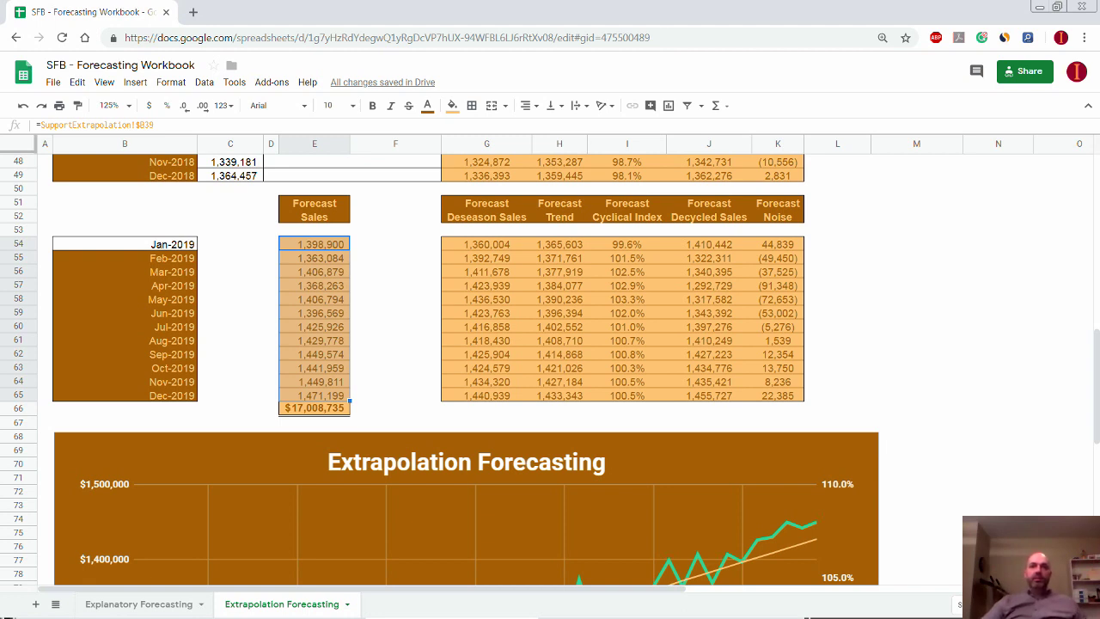
{"action": "scroll", "coordinate": [902, 351], "scroll_direction": "down", "scroll_amount": 3}
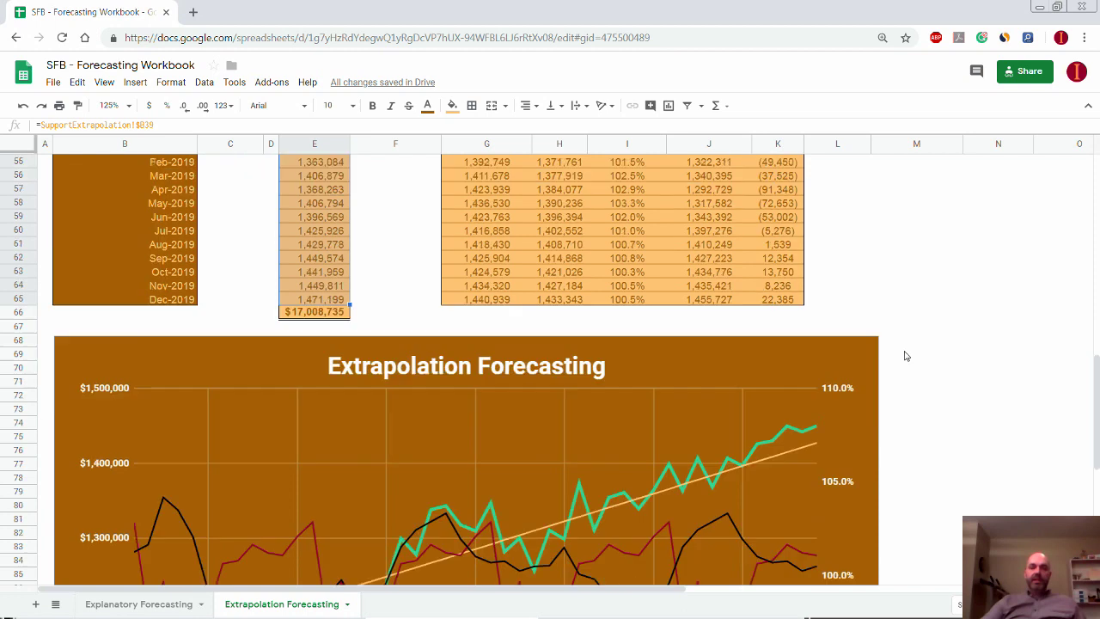
{"action": "scroll", "coordinate": [907, 352], "scroll_direction": "down", "scroll_amount": 5}
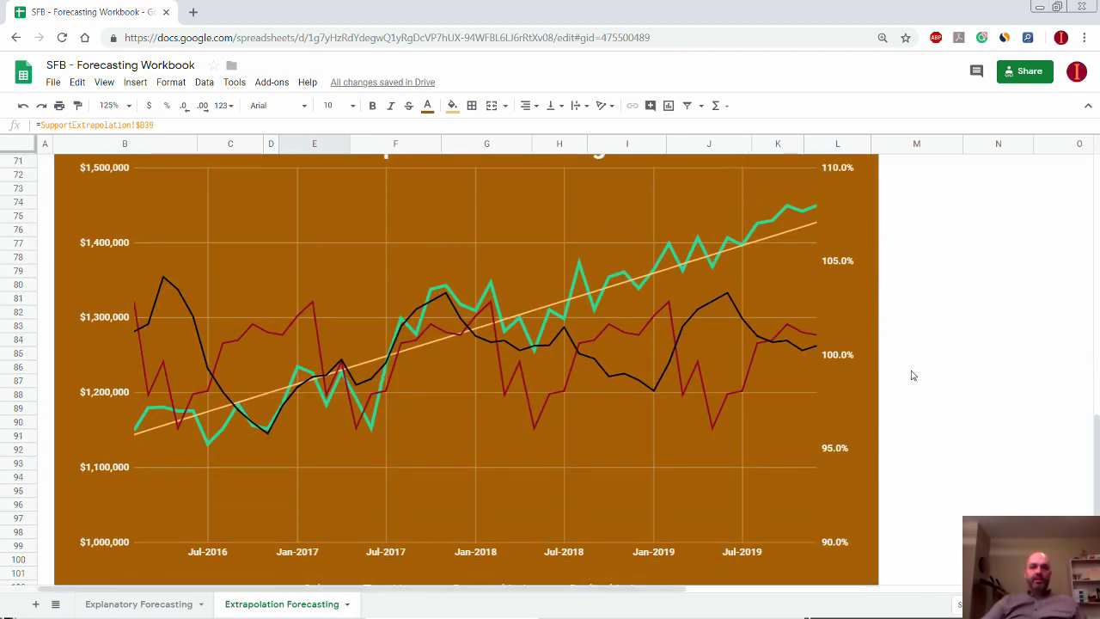
{"action": "scroll", "coordinate": [910, 377], "scroll_direction": "up", "scroll_amount": 2}
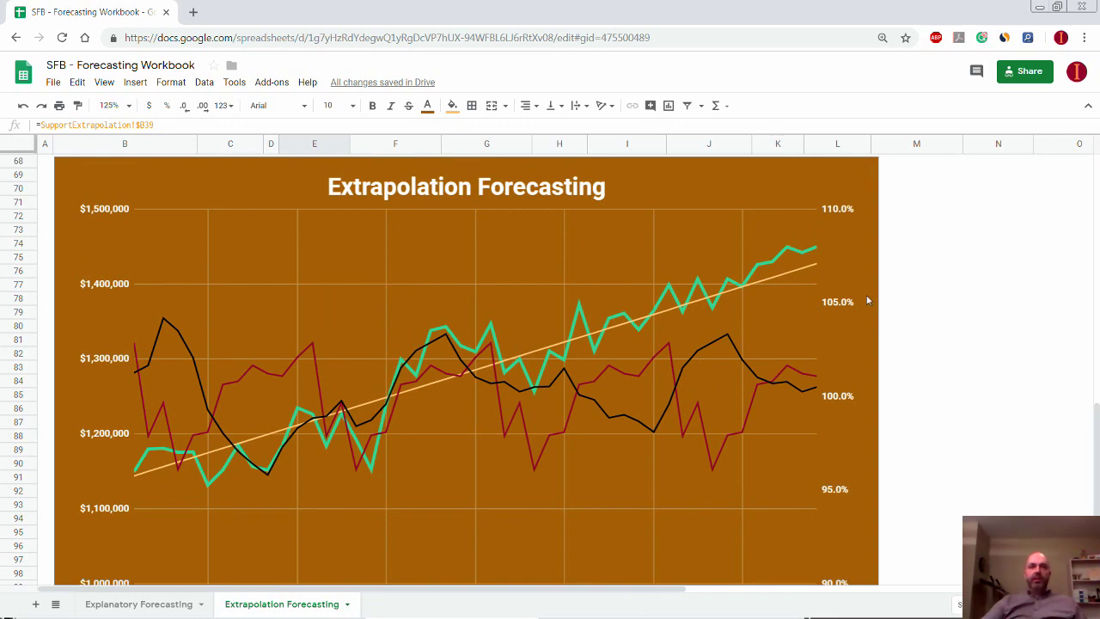
{"action": "scroll", "coordinate": [877, 288], "scroll_direction": "down", "scroll_amount": 1}
{"action": "scroll", "coordinate": [895, 288], "scroll_direction": "down", "scroll_amount": 3}
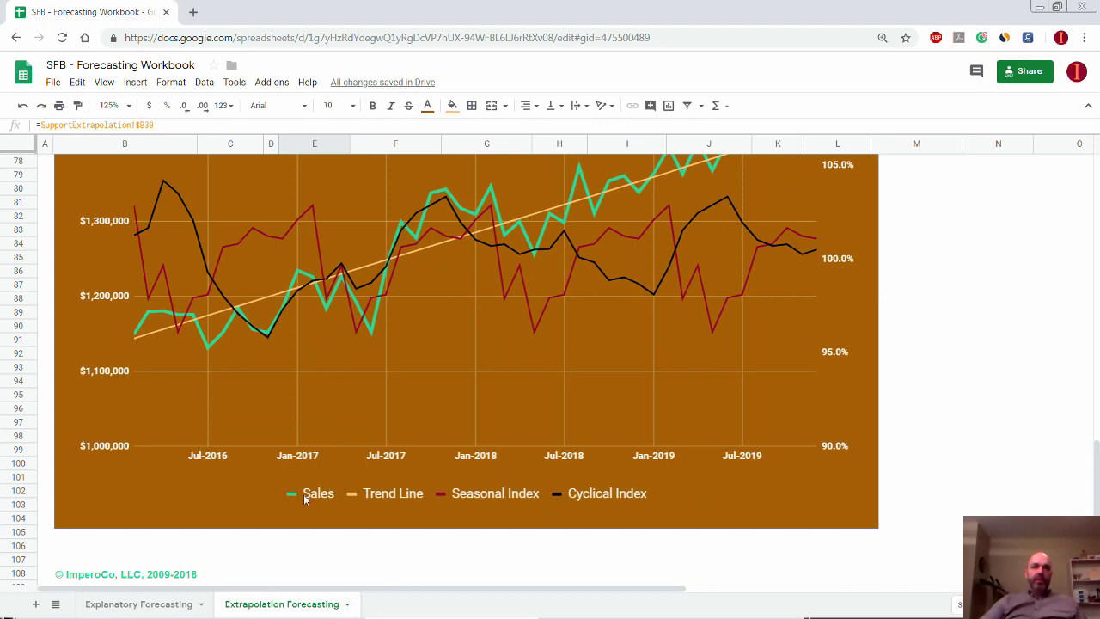
{"action": "scroll", "coordinate": [311, 496], "scroll_direction": "up", "scroll_amount": 2}
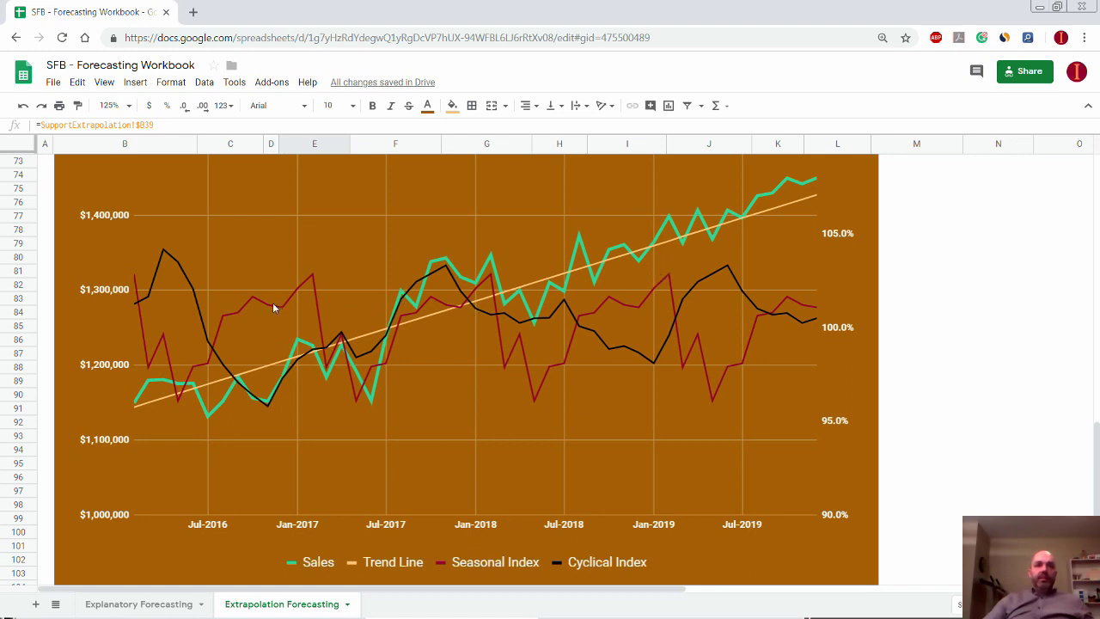
Select the Extrapolation Forecasting chart and inspect data points along its sales line through late 2018.
{"action": "left_click", "coordinate": [220, 331]}
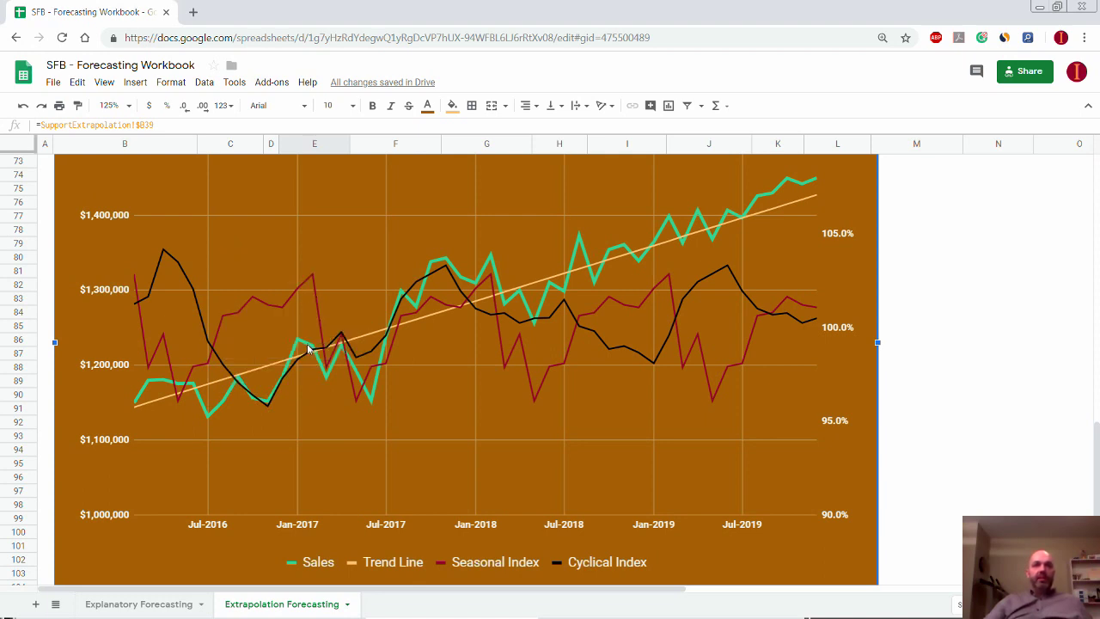
{"action": "mouse_move", "coordinate": [493, 281]}
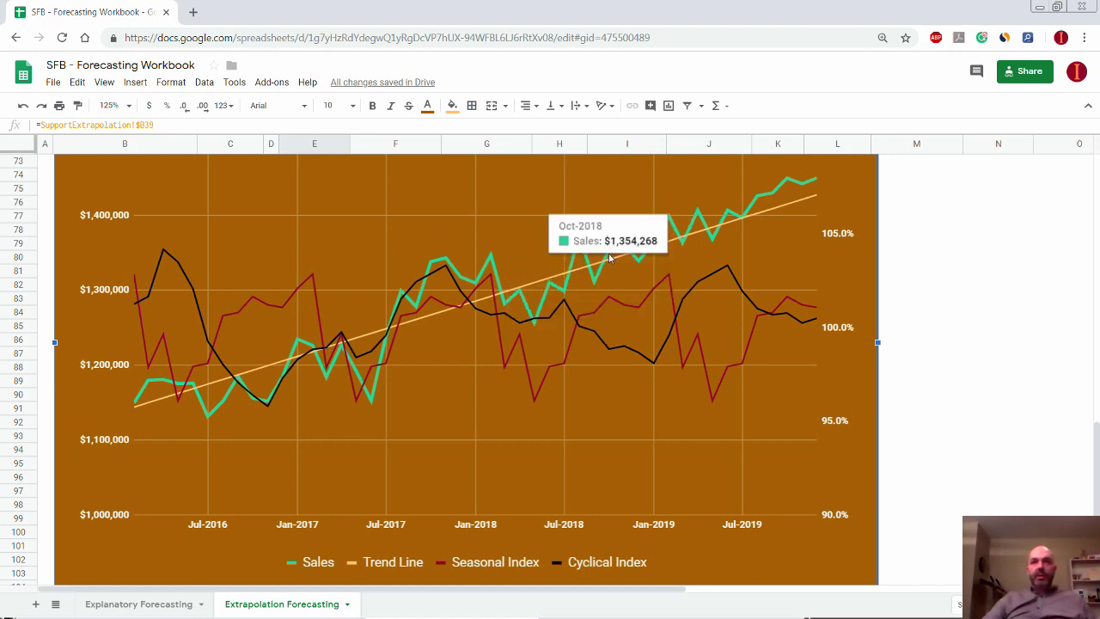
{"action": "mouse_move", "coordinate": [645, 254]}
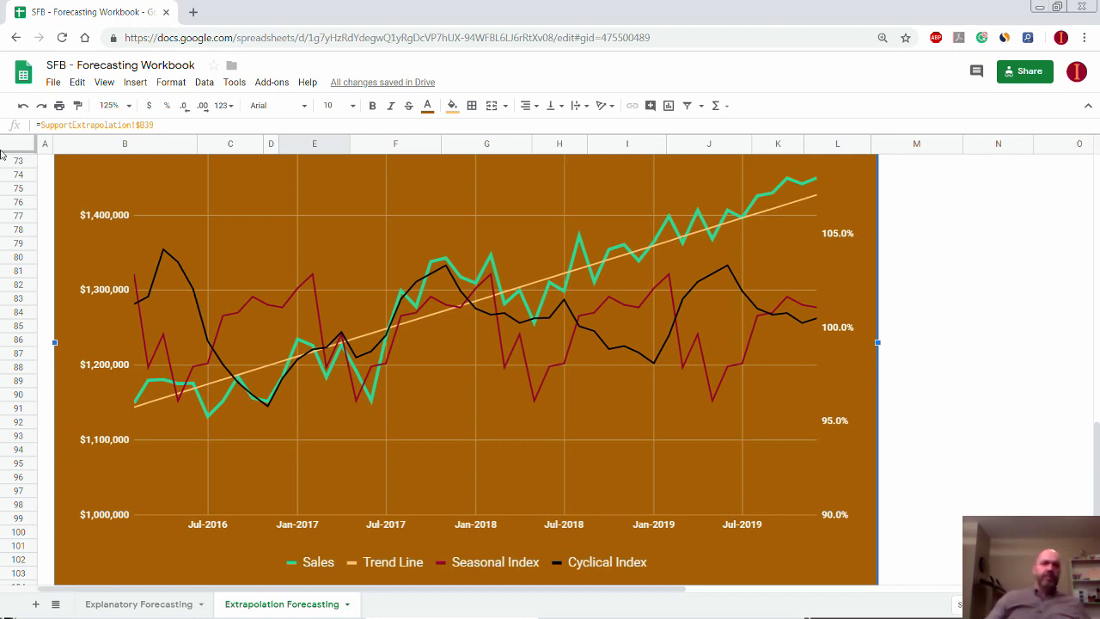
Open the Explanatory Forecasting sheet and review its dependent sales variable and three independent variables.
{"action": "left_click", "coordinate": [116, 605]}
{"action": "scroll", "coordinate": [217, 519], "scroll_direction": "up", "scroll_amount": 6}
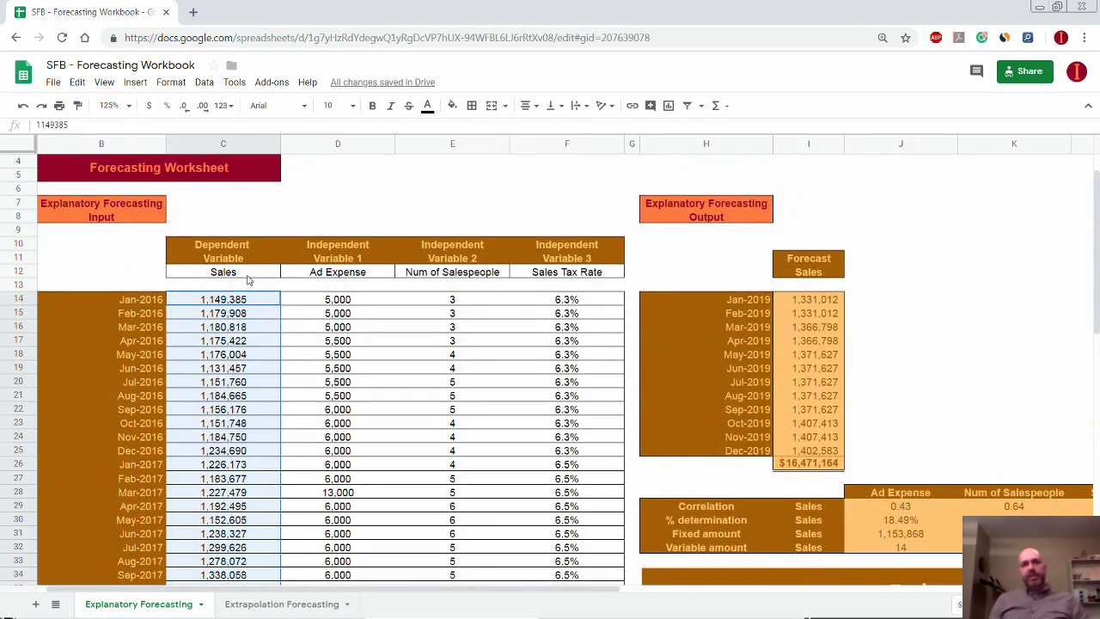
{"action": "left_click", "coordinate": [250, 273]}
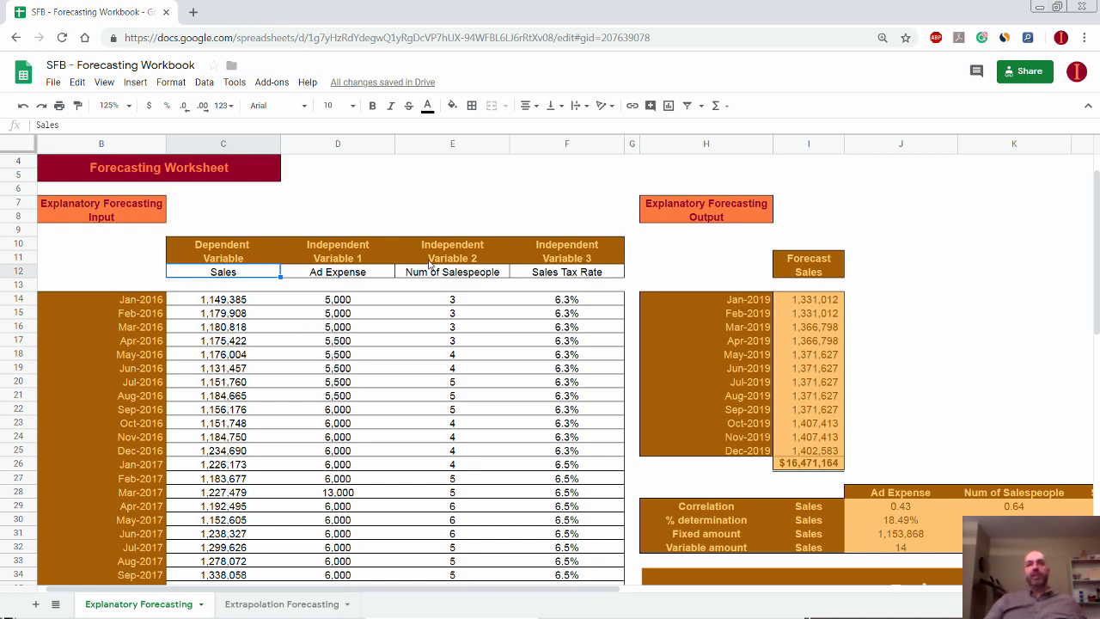
{"action": "left_click", "coordinate": [632, 273]}
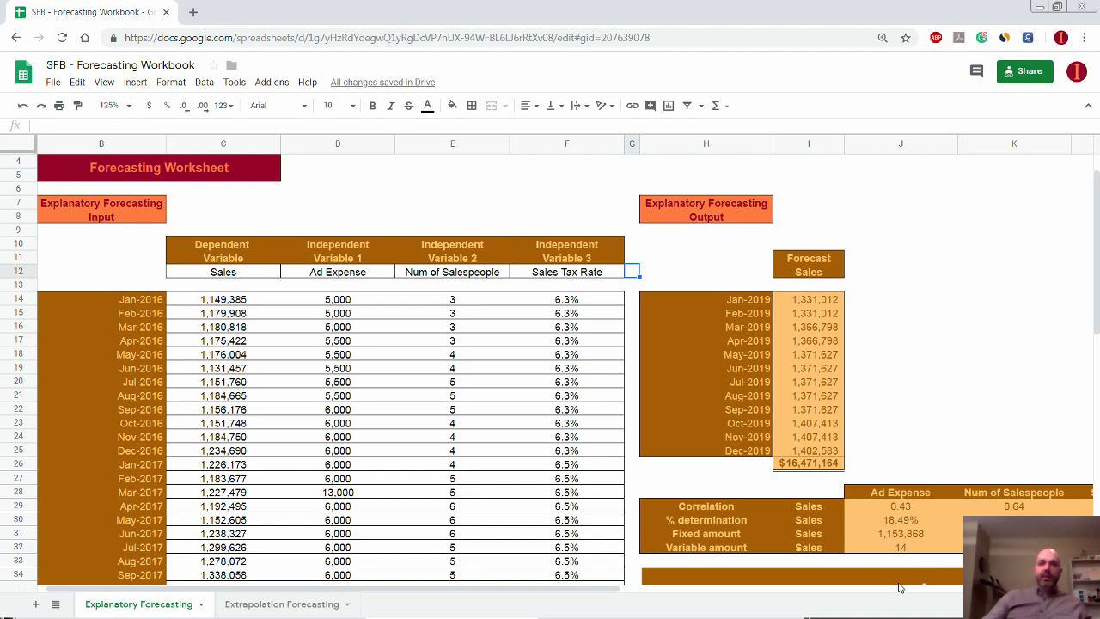
Inspect the correlations of ad expense, number of salespeople and sales tax rate with sales, and return to the input columns.
{"action": "left_click_drag", "start_coordinate": [595, 589], "coordinate": [737, 594]}
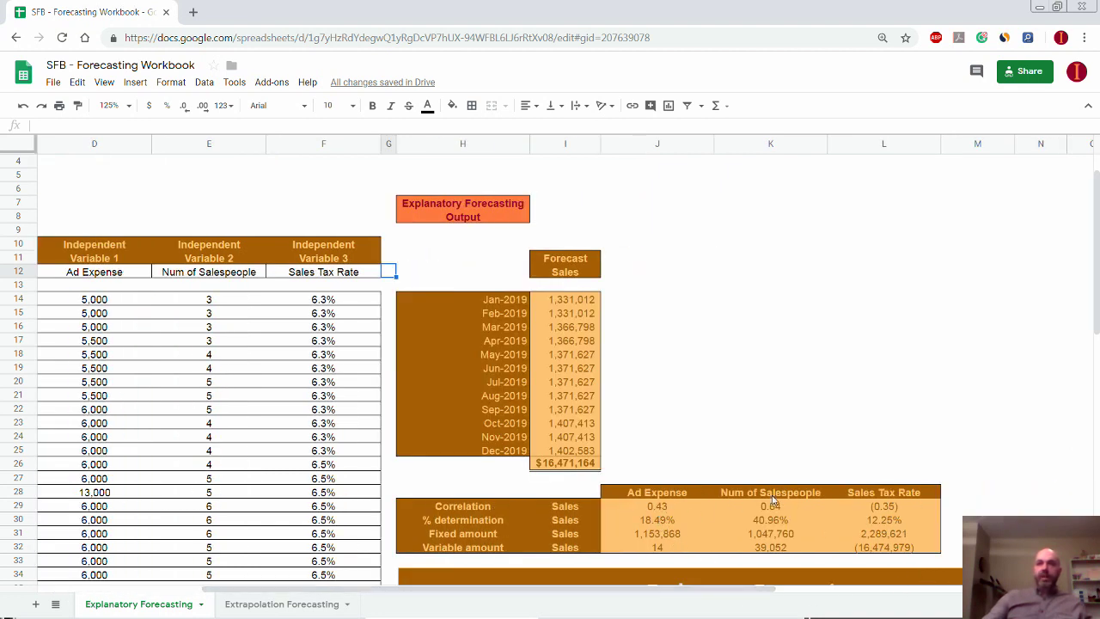
{"action": "left_click", "coordinate": [870, 507]}
{"action": "left_click", "coordinate": [672, 512]}
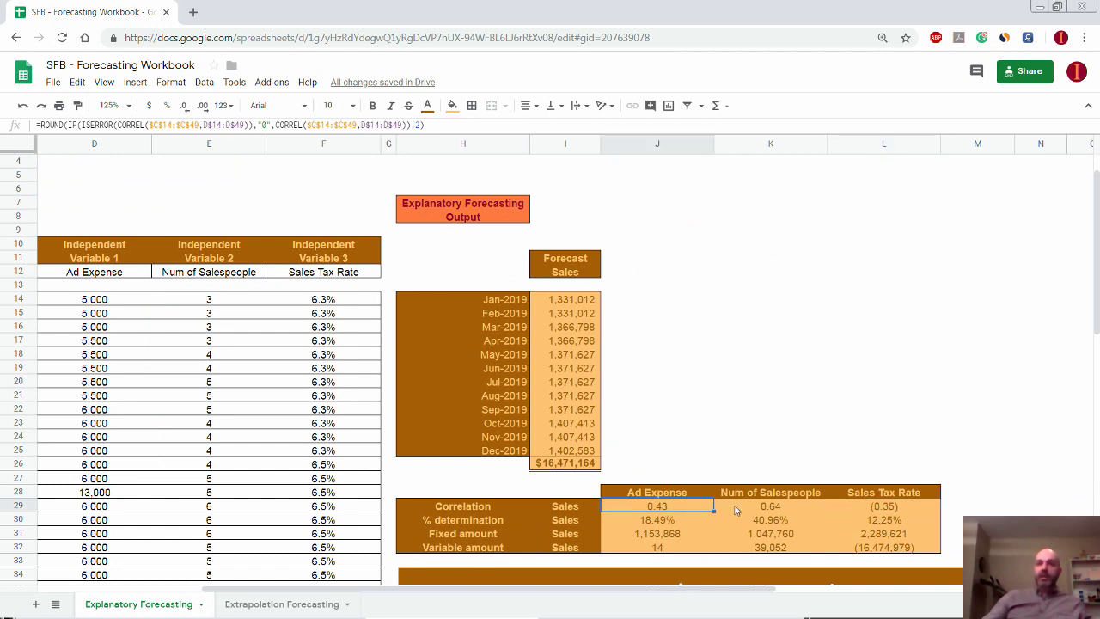
{"action": "left_click", "coordinate": [756, 511]}
{"action": "left_click", "coordinate": [862, 508]}
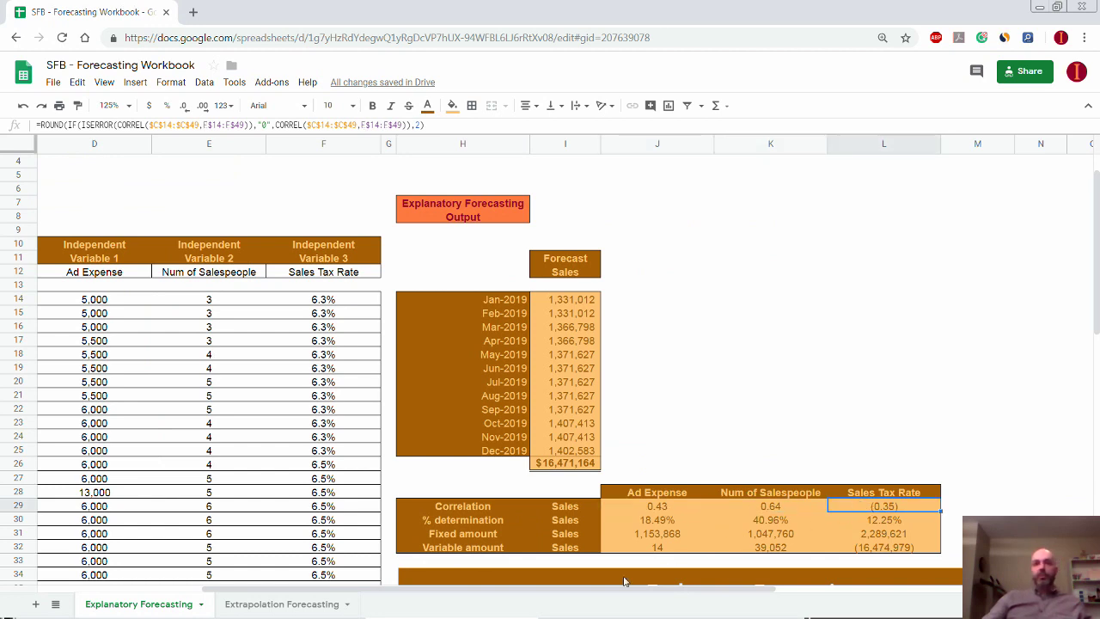
{"action": "left_click_drag", "start_coordinate": [605, 591], "coordinate": [440, 592]}
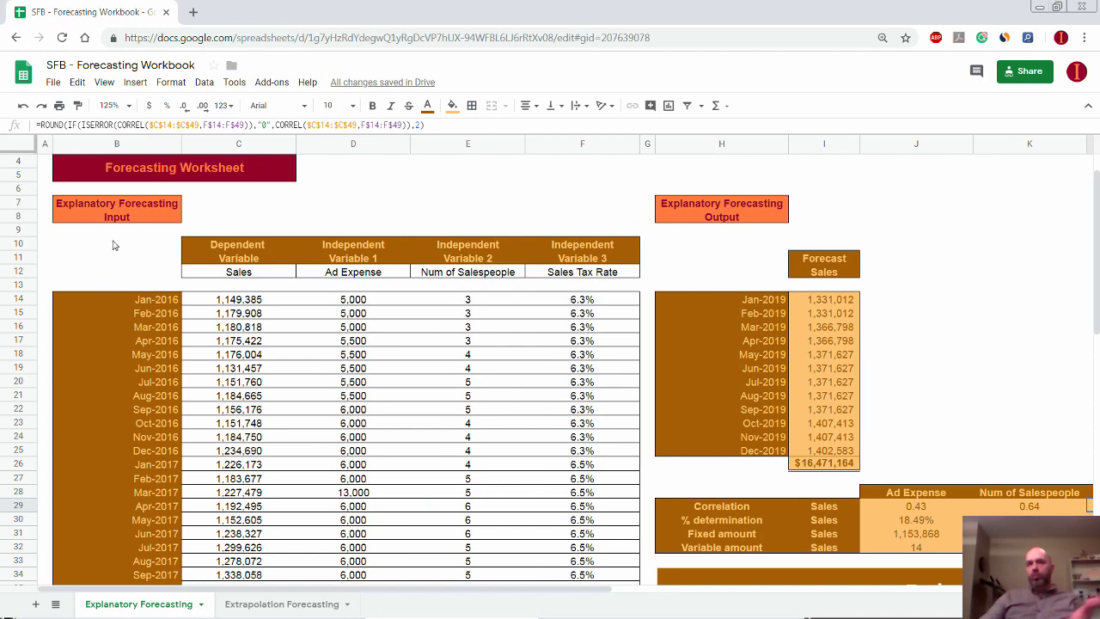